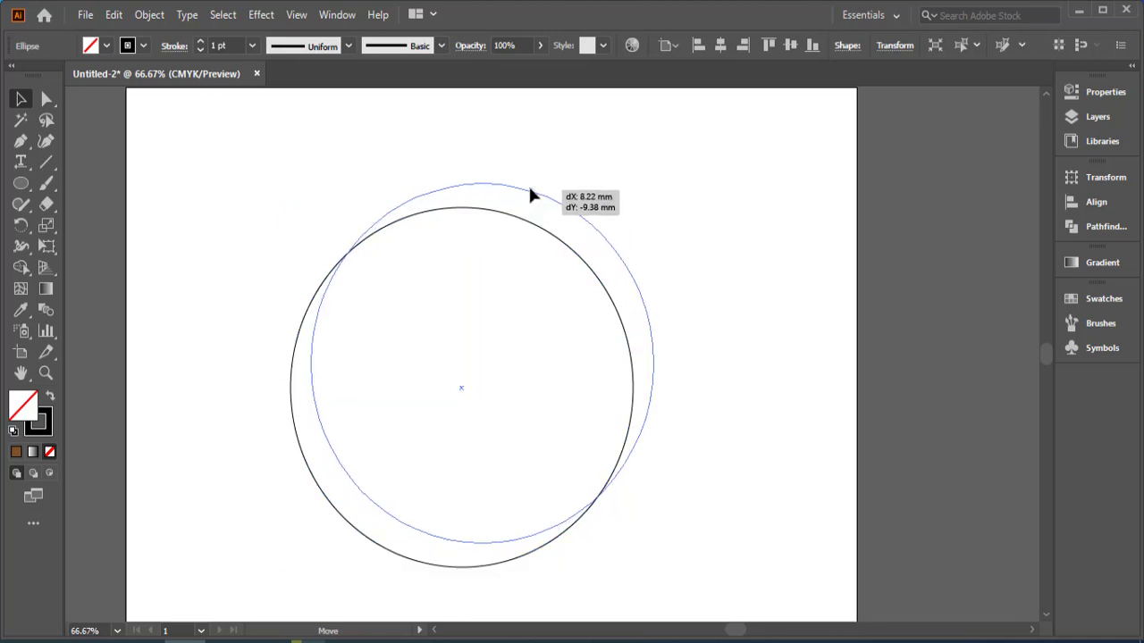
Duplicate the large circle in place
left_click(115, 16)
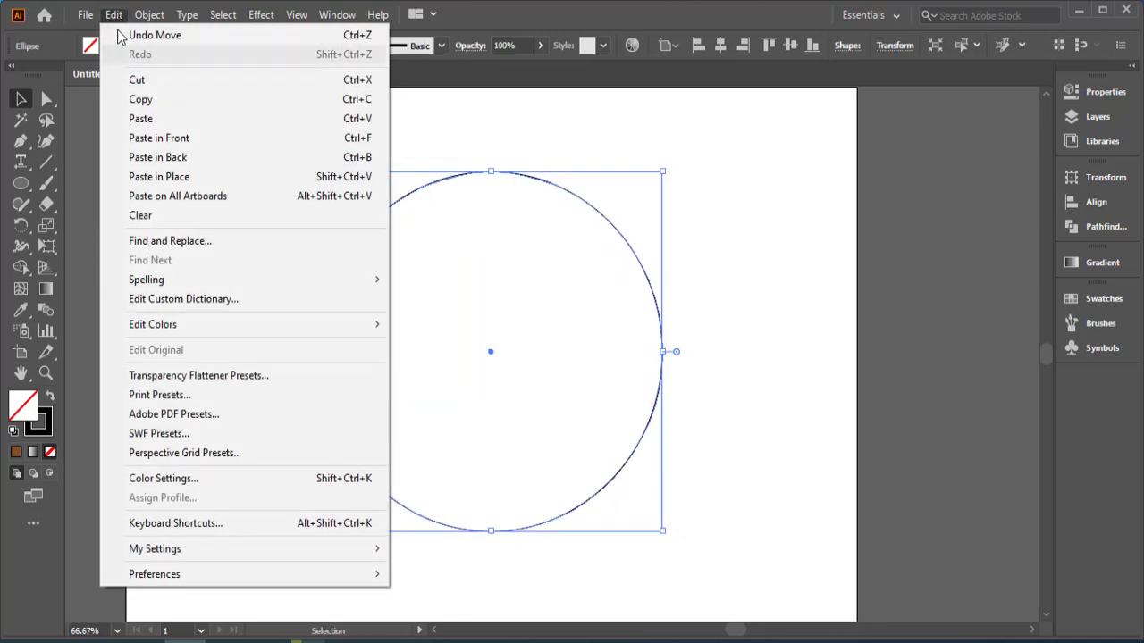
left_click(134, 99)
left_click(115, 16)
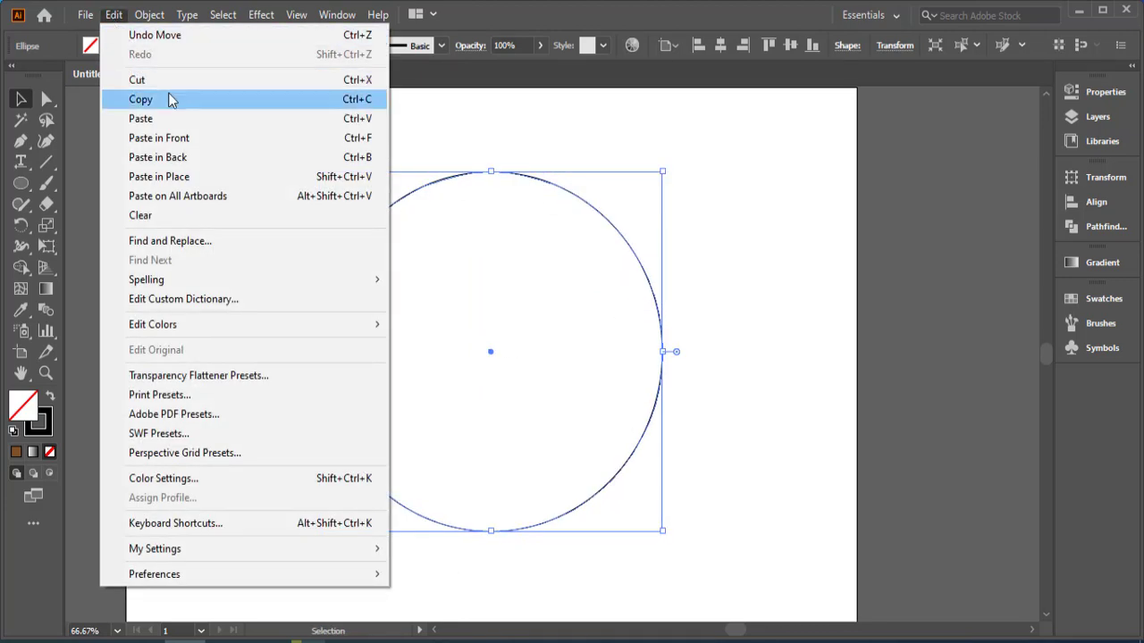
left_click(197, 176)
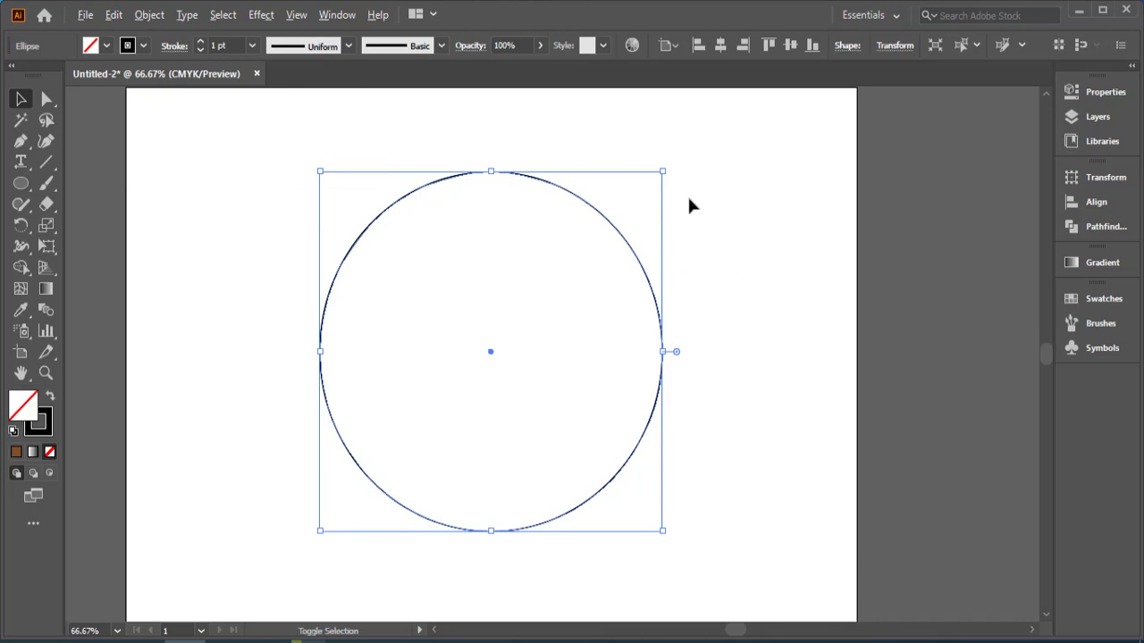
Scale the duplicated circle down about its centre to form a concentric inner circle a little over half the outer circle's diameter
left_click_drag(667, 173, 601, 247)
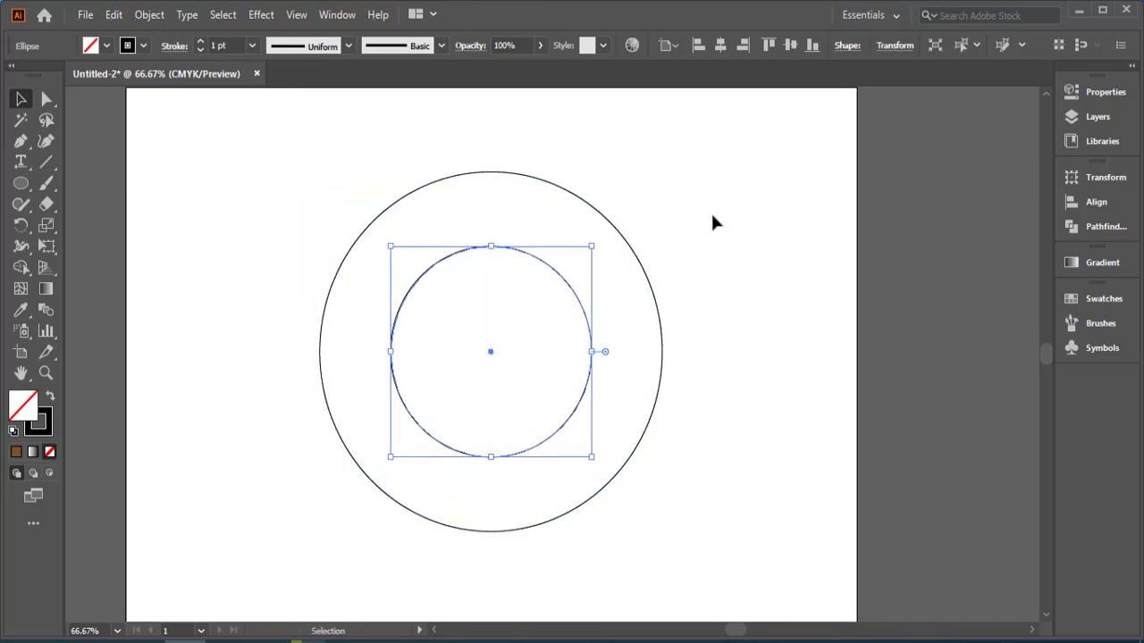
left_click(712, 222)
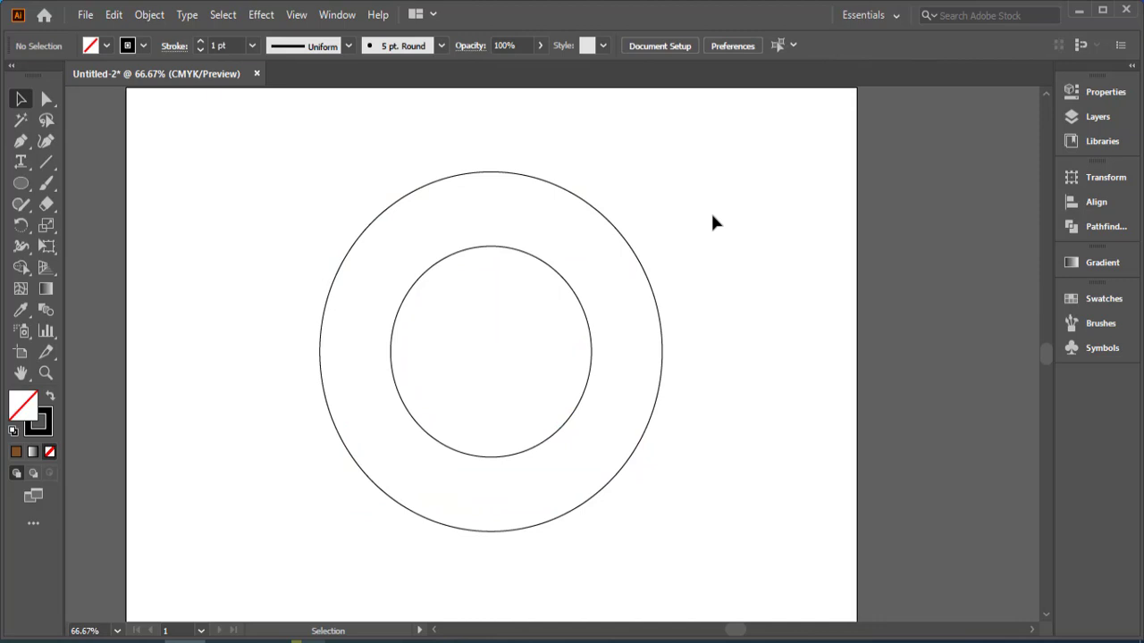
left_click(589, 329)
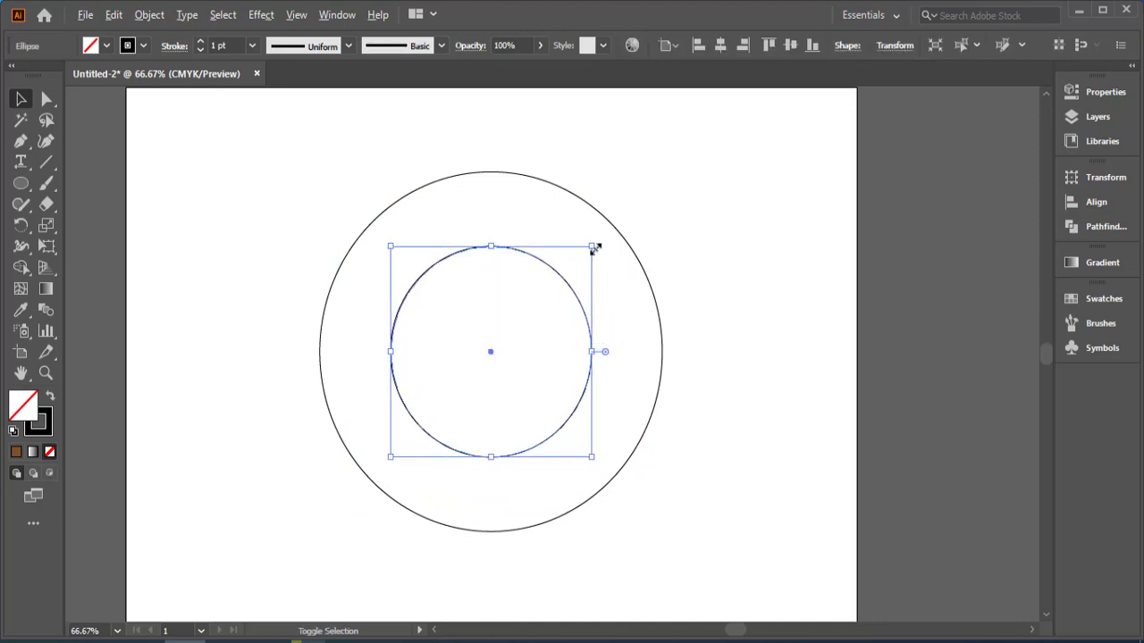
left_click_drag(591, 247, 587, 258)
left_click(772, 282)
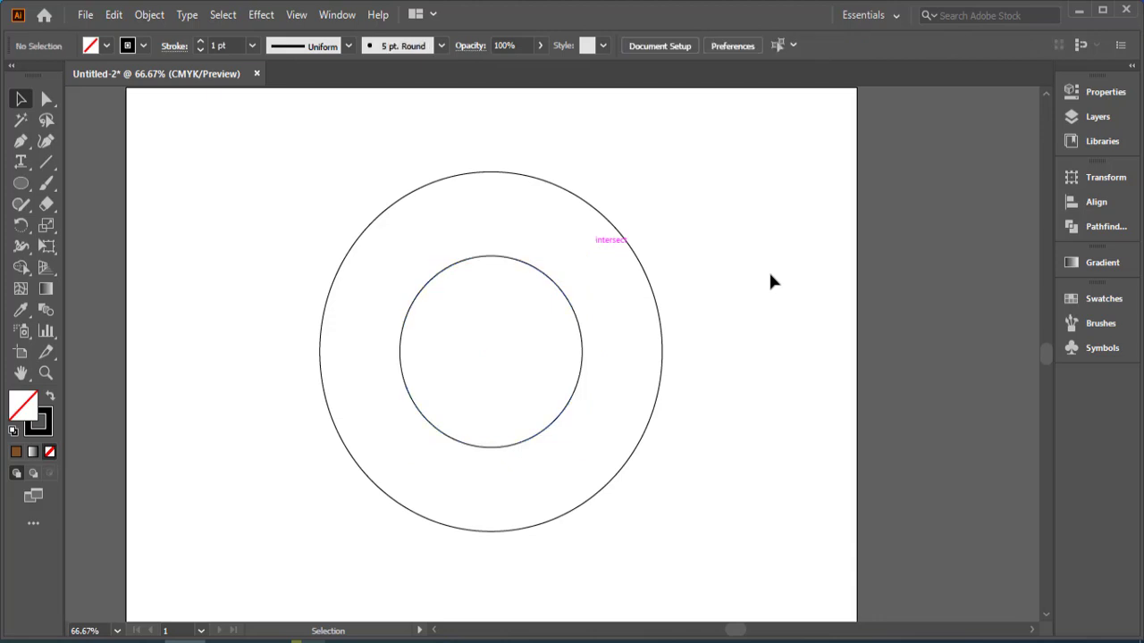
Draw two small circles bridging the ring's upper-right and lower-right parts, and nudge the upper one slightly up and inward
left_click(21, 183)
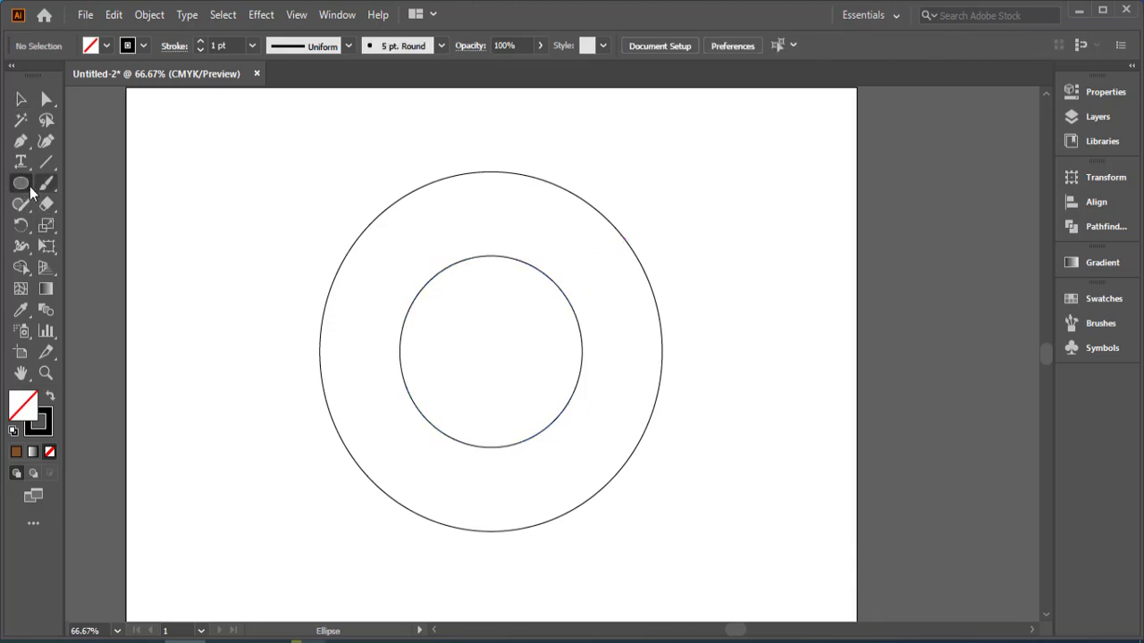
mouse_move(650, 245)
left_mouse_down()
mouse_move(551, 340)
mouse_move(627, 340)
mouse_move(617, 329)
mouse_move(620, 457)
mouse_move(602, 495)
left_mouse_up()
left_click(21, 98)
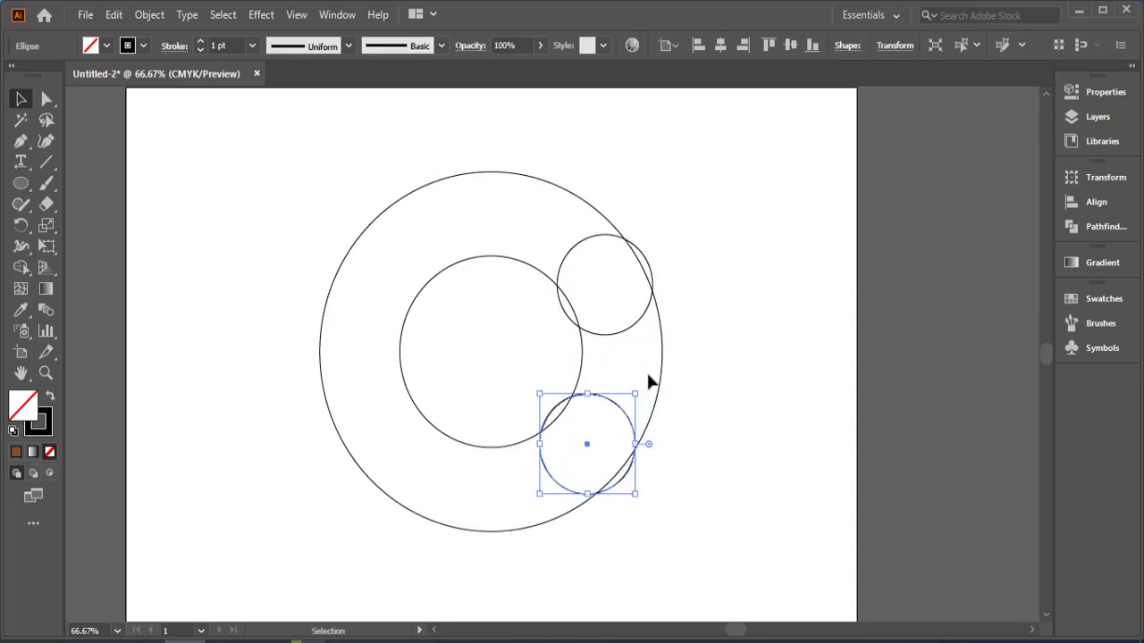
left_click_drag(640, 330, 631, 315)
left_click(753, 312)
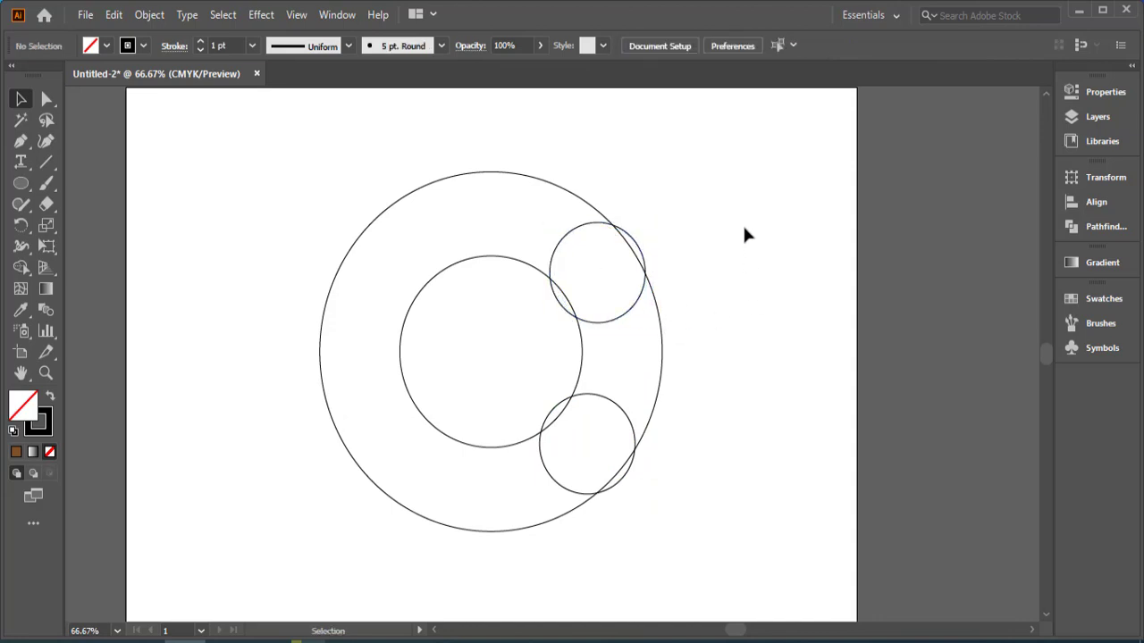
left_click(20, 266)
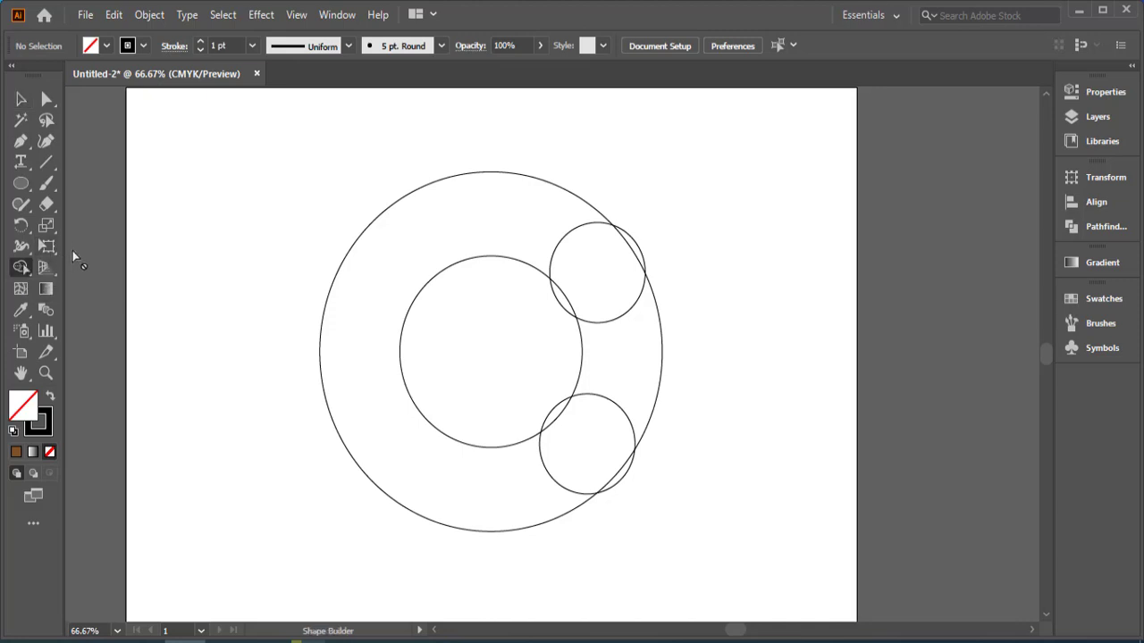
left_click(107, 46)
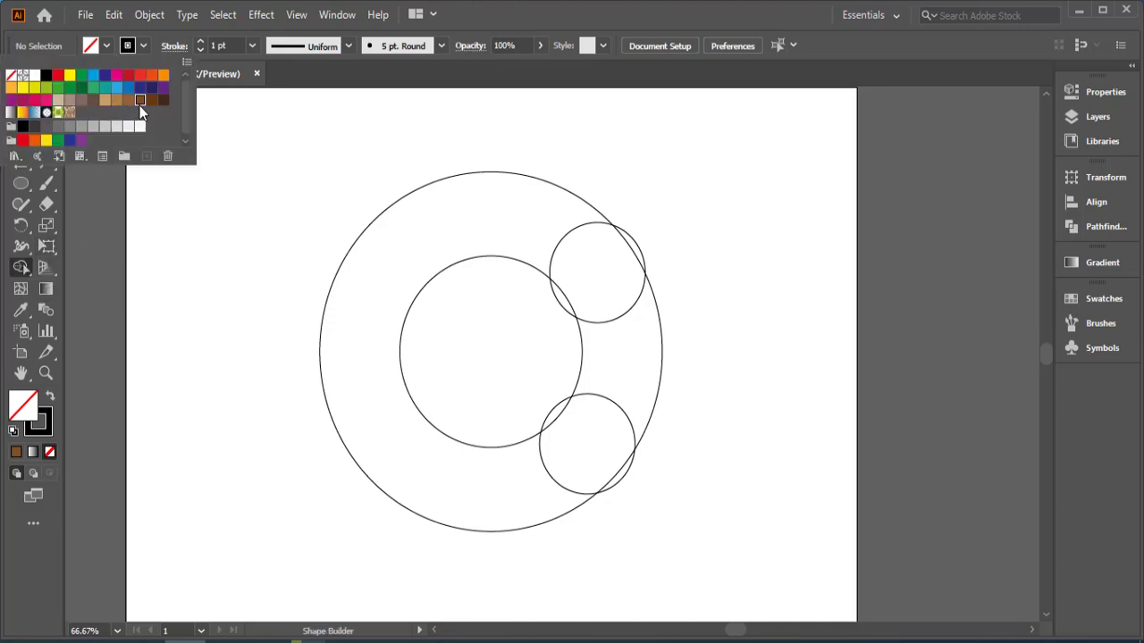
left_click(139, 102)
left_click(141, 46)
left_click(11, 76)
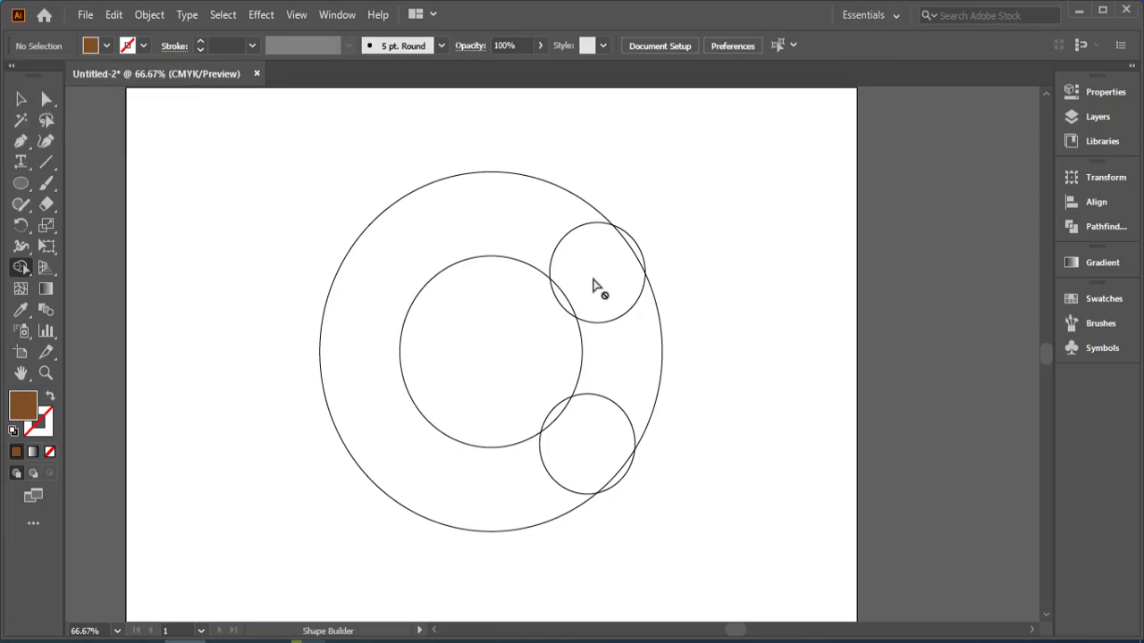
Select all four circles and set up the Shape Builder tool with a dark brown fill and no stroke
left_click(20, 99)
left_click_drag(754, 176, 298, 534)
left_click(20, 267)
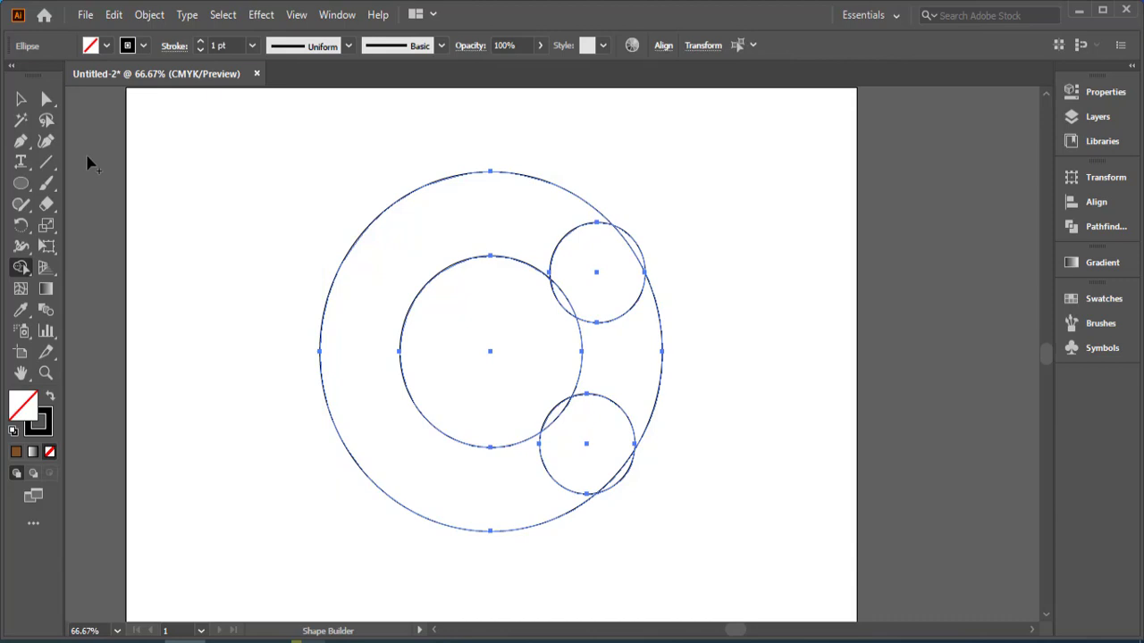
left_click(106, 45)
left_click(152, 99)
left_click(84, 263)
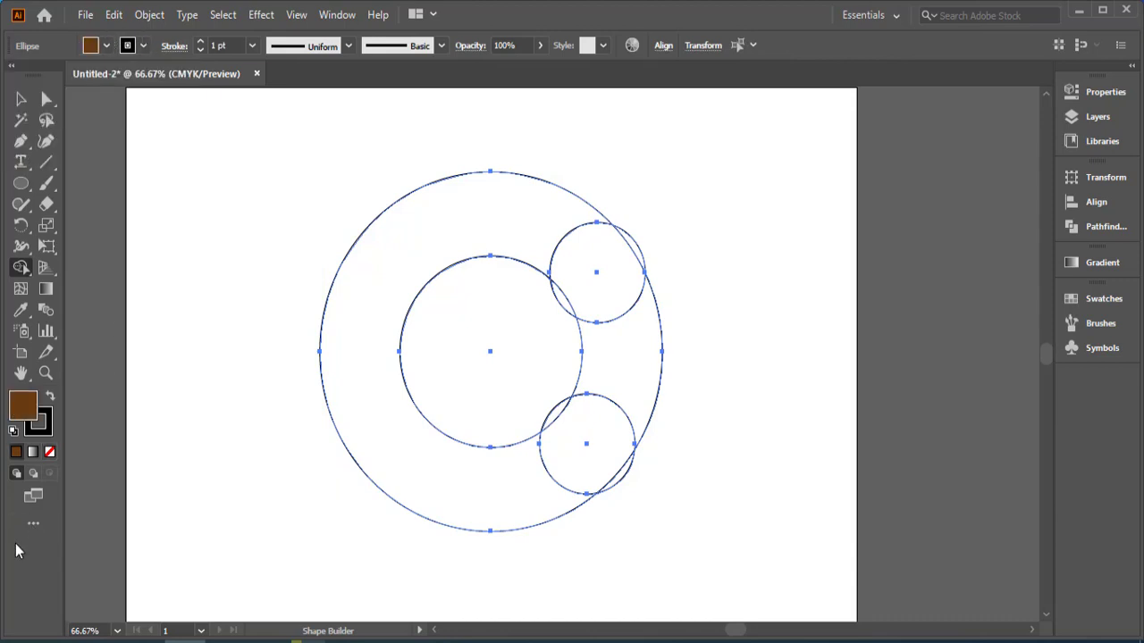
left_click(143, 46)
left_click(10, 76)
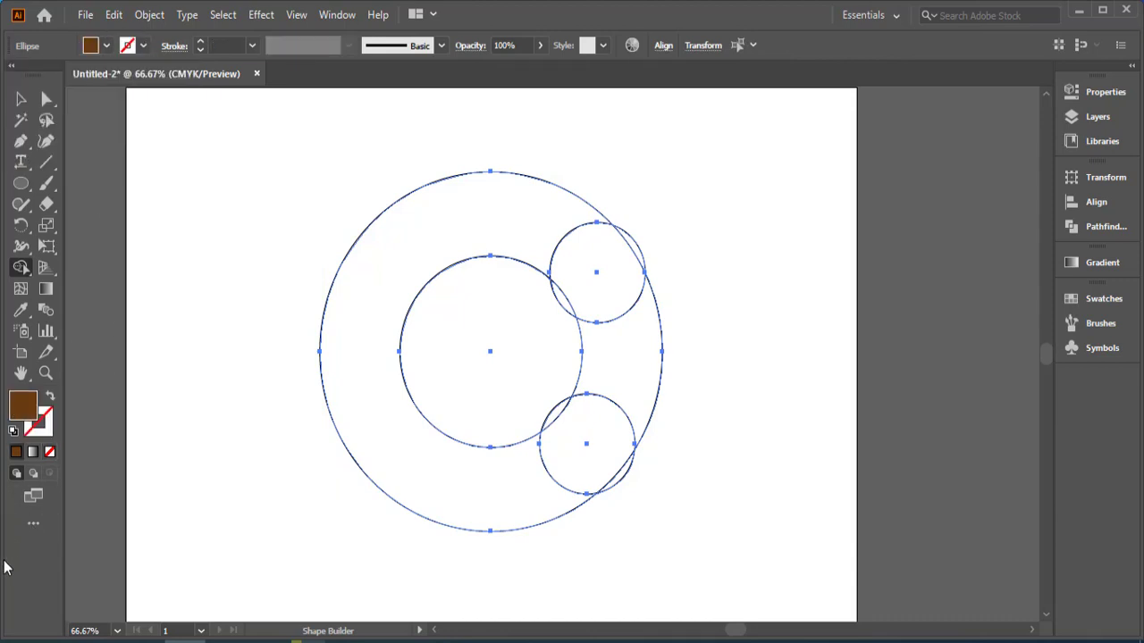
Merge the ring regions from the upper small circle around to the lower one into a single C shape, and deselect
mouse_move(587, 258)
left_mouse_down()
mouse_move(490, 227)
mouse_move(411, 237)
mouse_move(355, 378)
mouse_move(374, 443)
mouse_move(441, 489)
mouse_move(539, 493)
mouse_move(575, 479)
left_mouse_up()
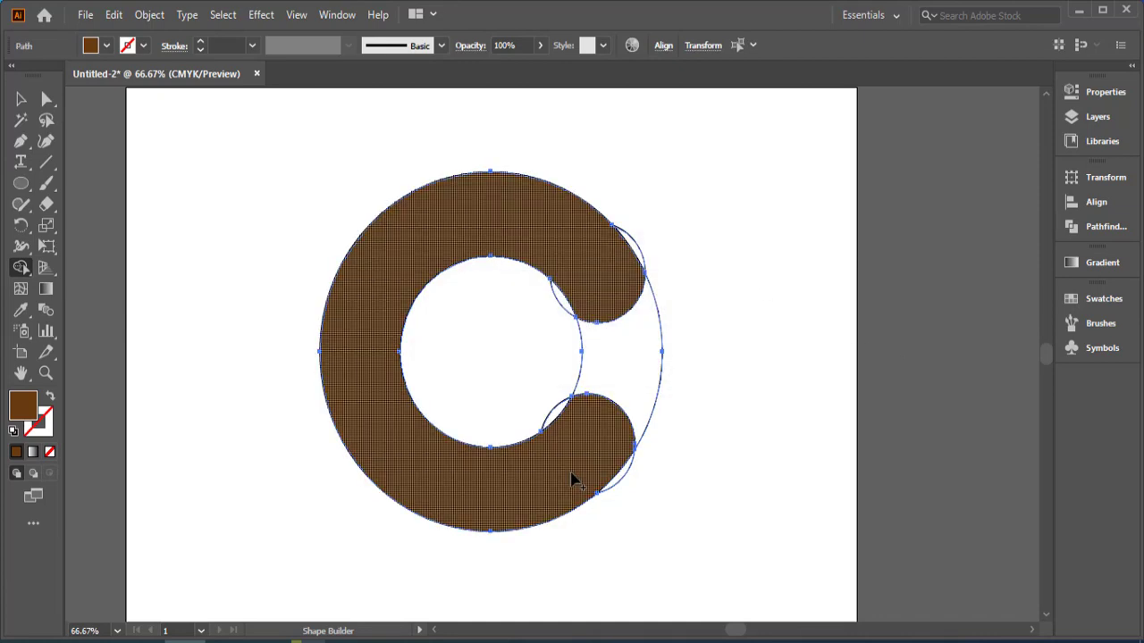
left_click(22, 94)
left_click(186, 184)
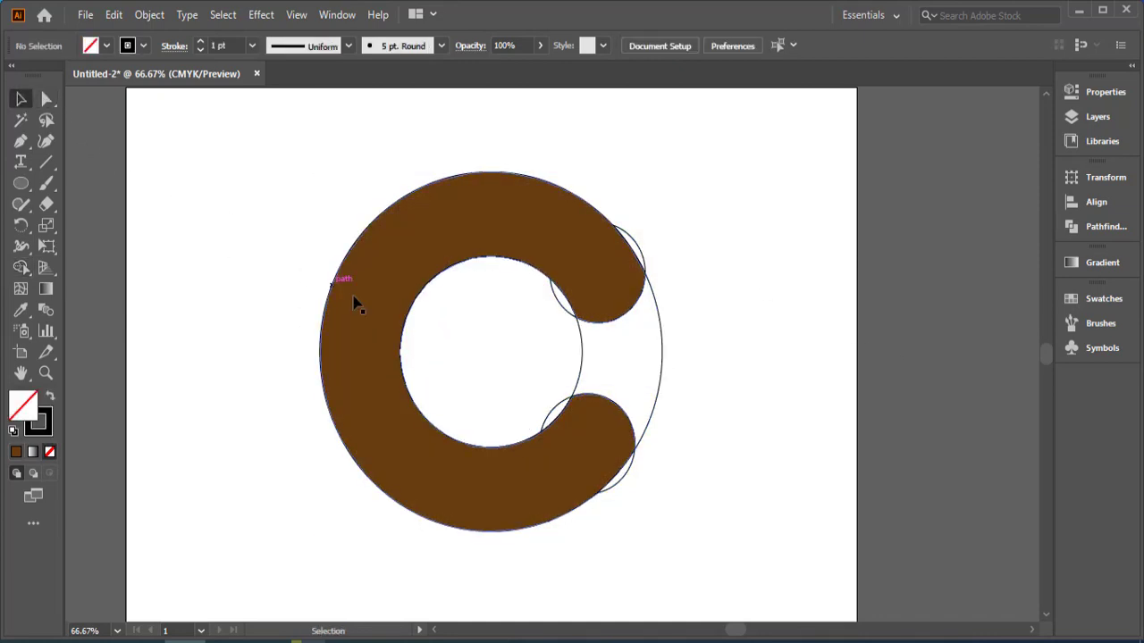
Delete the leftover outer arc piece and the inner circle from the open side of the C
left_click_drag(659, 370, 925, 375)
key("Delete")
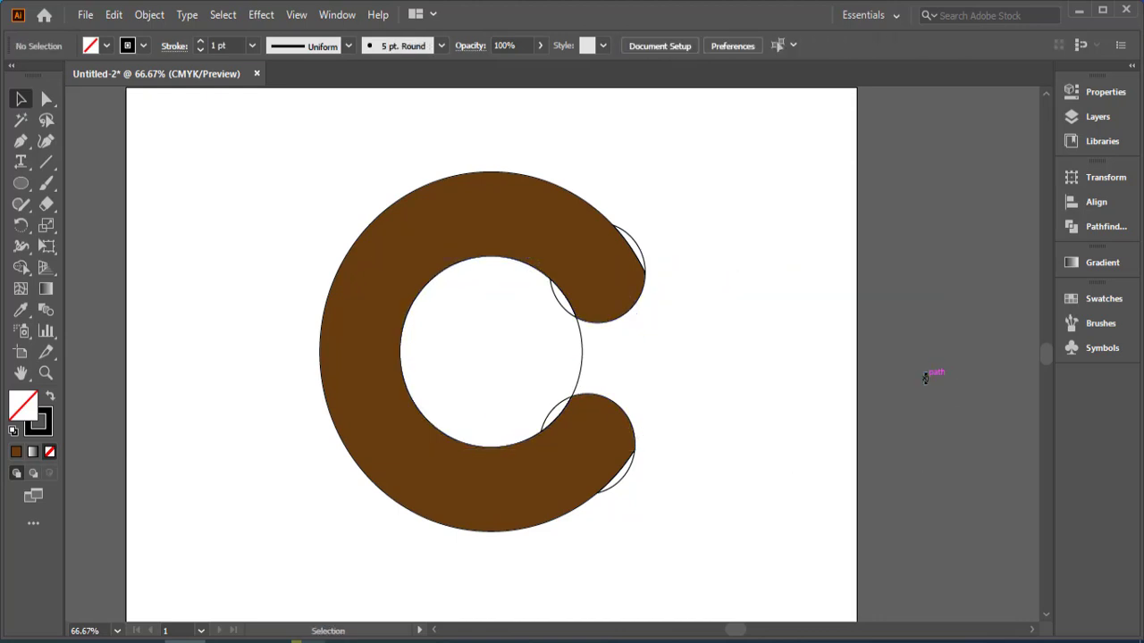
left_click_drag(587, 362, 740, 365)
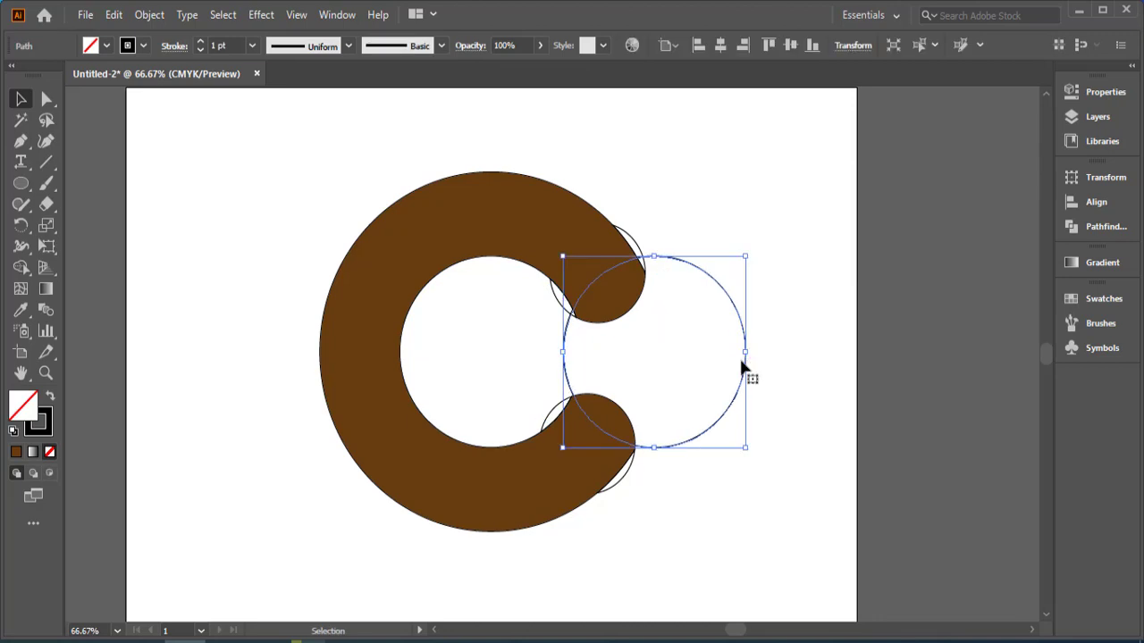
key("Delete")
Delete the four leftover slivers around the two rounded ends of the C
left_click(623, 490)
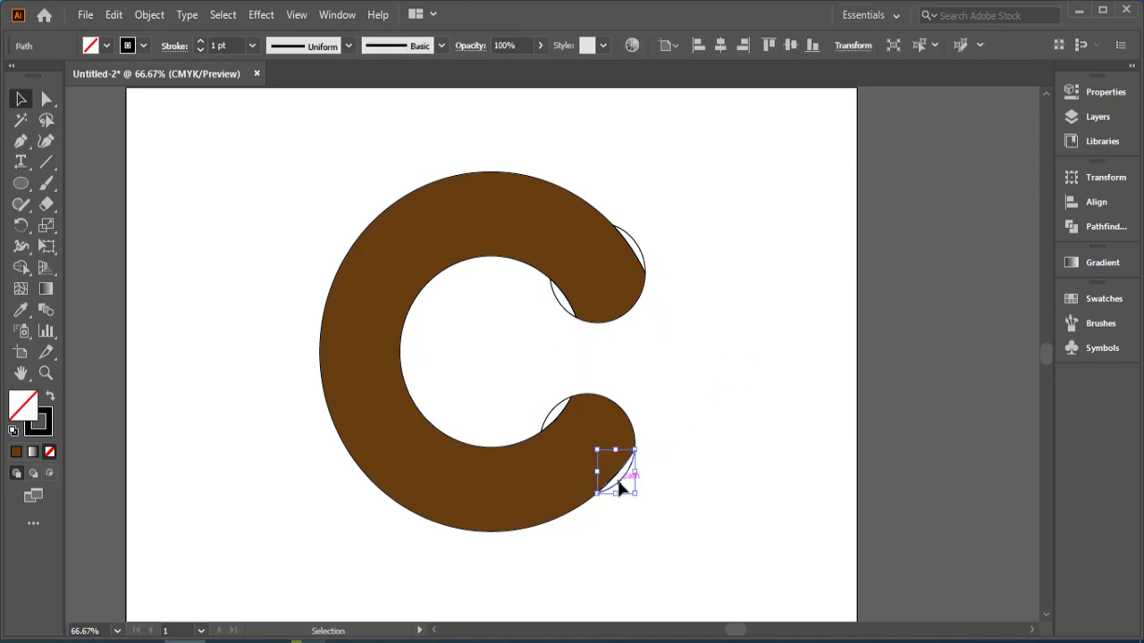
key("Delete")
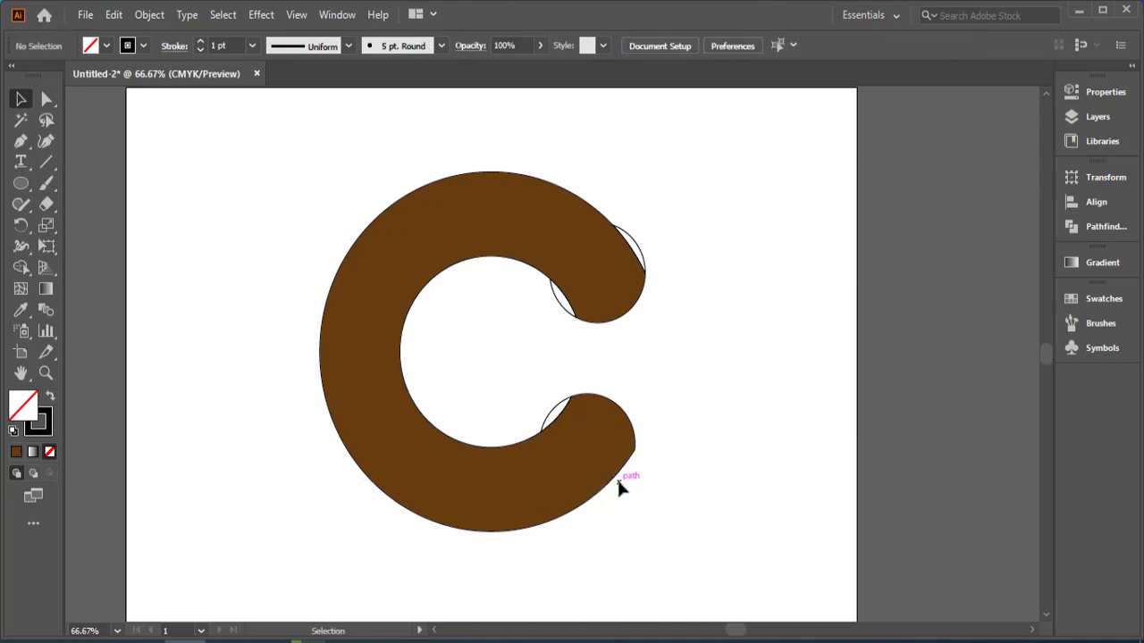
left_click(555, 411)
key("Delete")
left_click(560, 306)
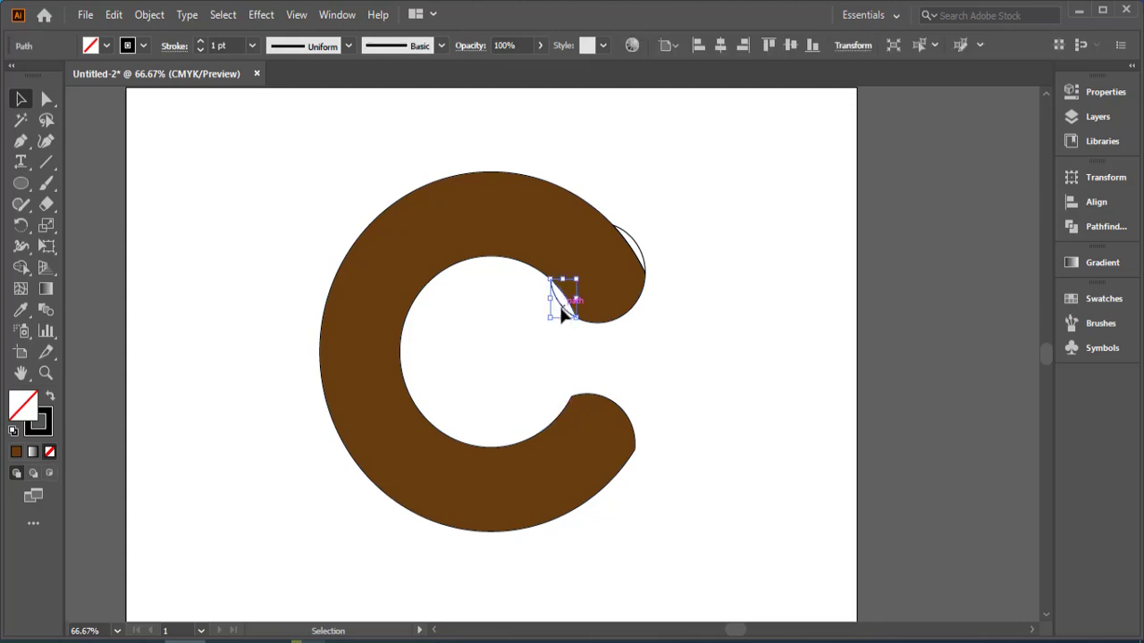
key("Delete")
left_click(639, 249)
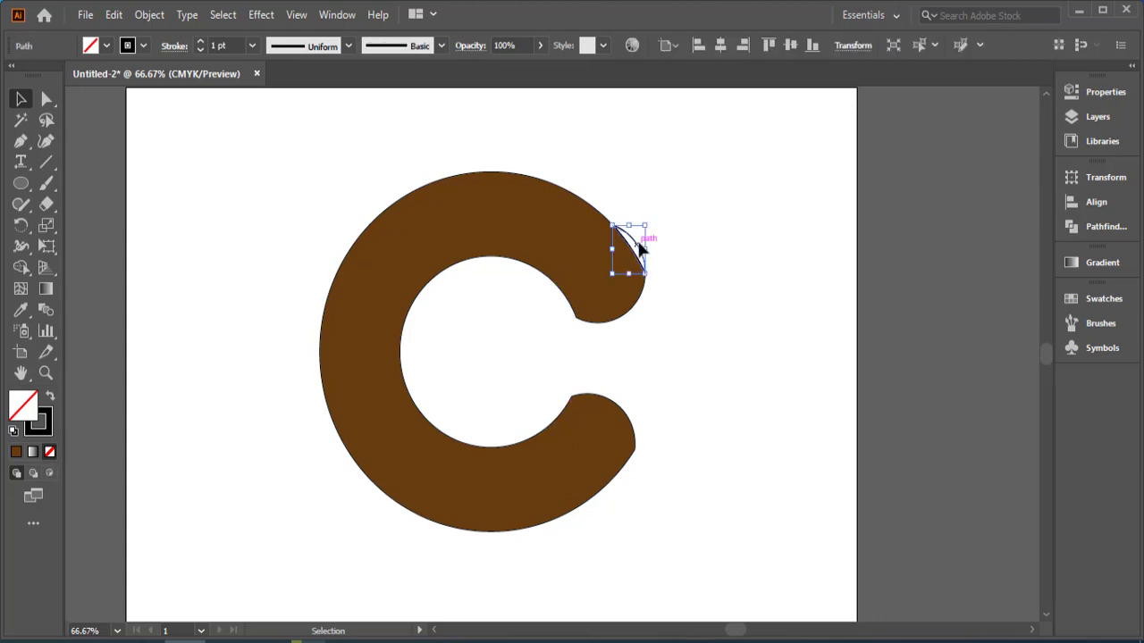
key("Delete")
Remove the stroke from the brown C shape
key("ctrl+equal")
left_click(542, 224)
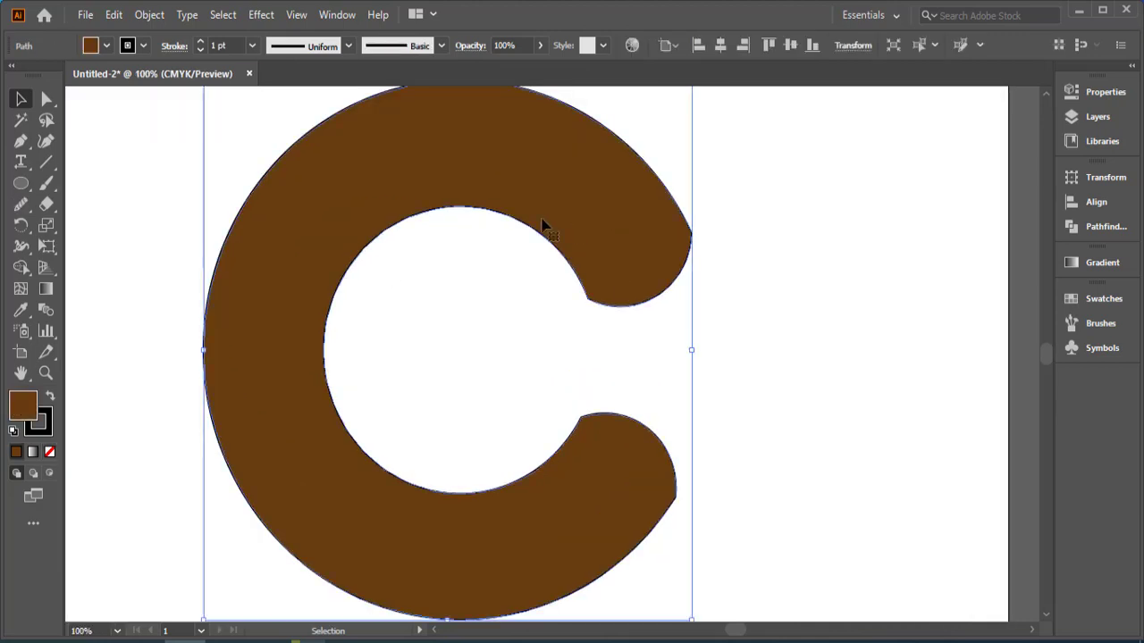
left_click(143, 45)
left_click(12, 76)
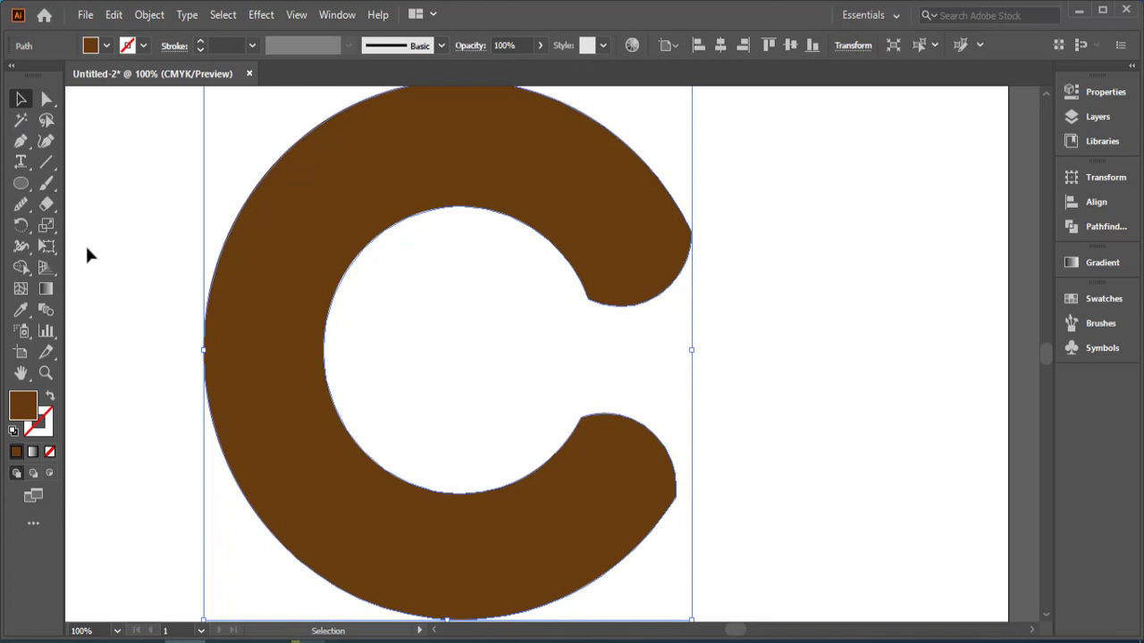
Round off the inner corners at both ends of the C with the Smooth tool, and deselect the shape
left_click(21, 204)
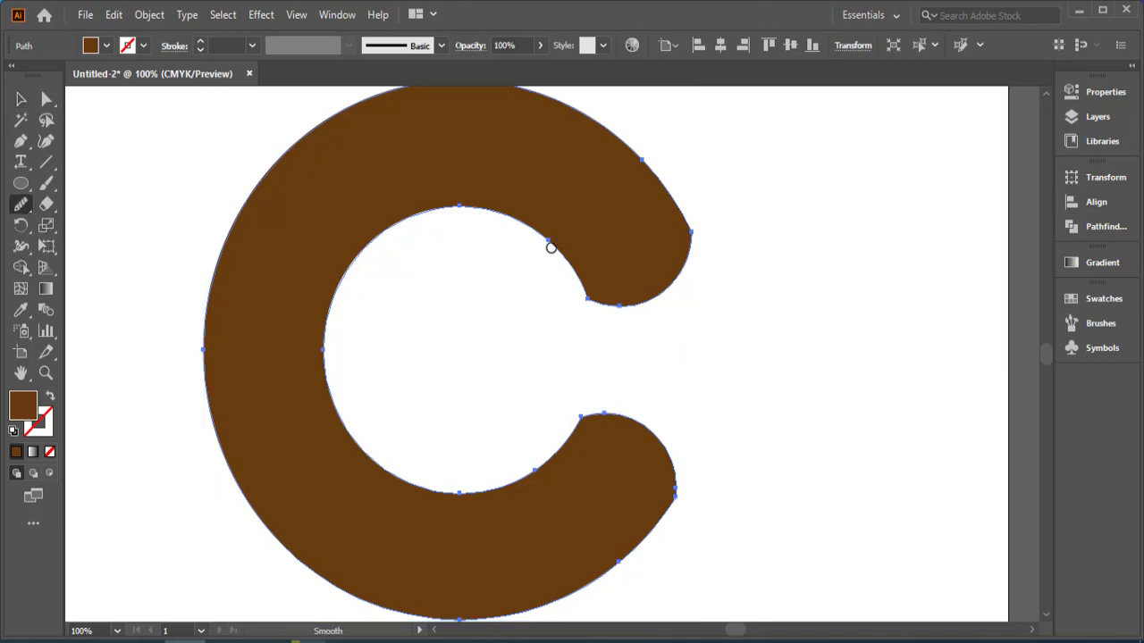
mouse_move(548, 244)
left_mouse_down()
mouse_move(581, 284)
mouse_move(584, 314)
mouse_move(582, 275)
mouse_move(590, 309)
left_mouse_up()
left_click_drag(566, 455, 580, 418)
left_click_drag(554, 465, 598, 396)
mouse_move(543, 259)
left_mouse_down()
mouse_move(568, 272)
mouse_move(587, 326)
mouse_move(540, 288)
left_mouse_up()
mouse_move(547, 241)
left_mouse_down()
mouse_move(595, 278)
mouse_move(608, 327)
left_mouse_up()
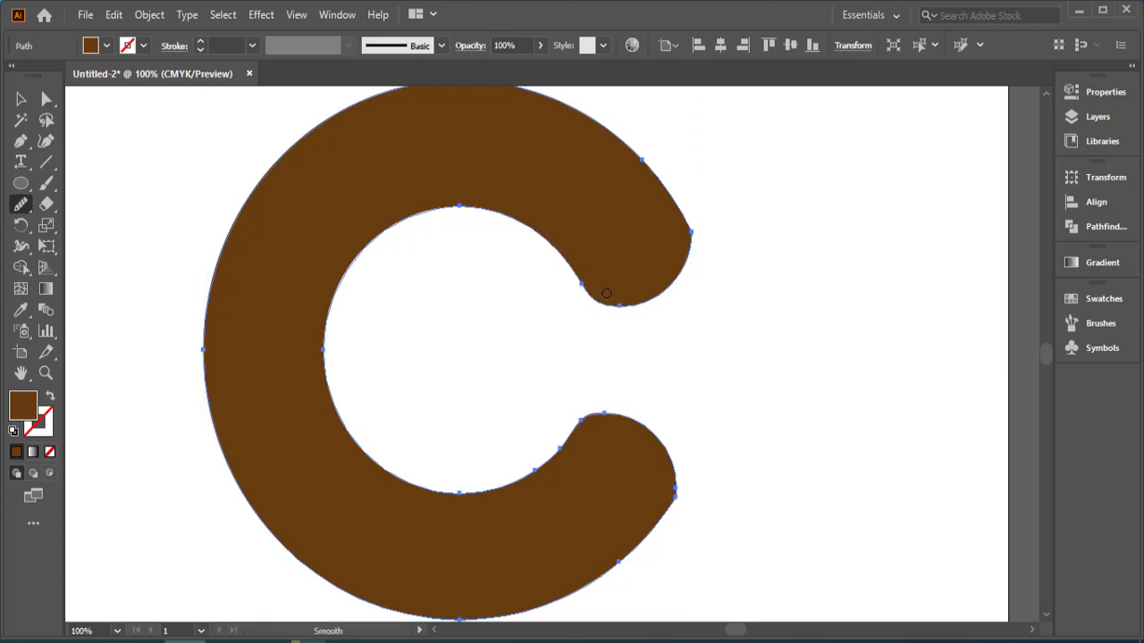
key("v")
left_click(177, 201)
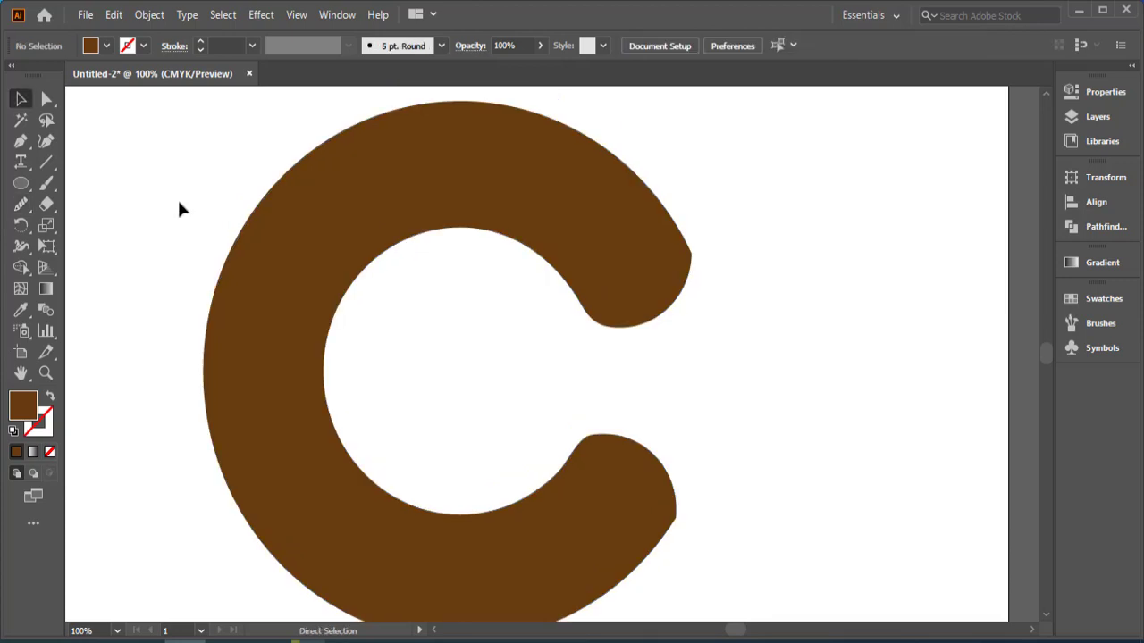
Set the C shape's fill to none, and deselect it
key("ctrl+minus")
scroll(181, 206, "down", 1)
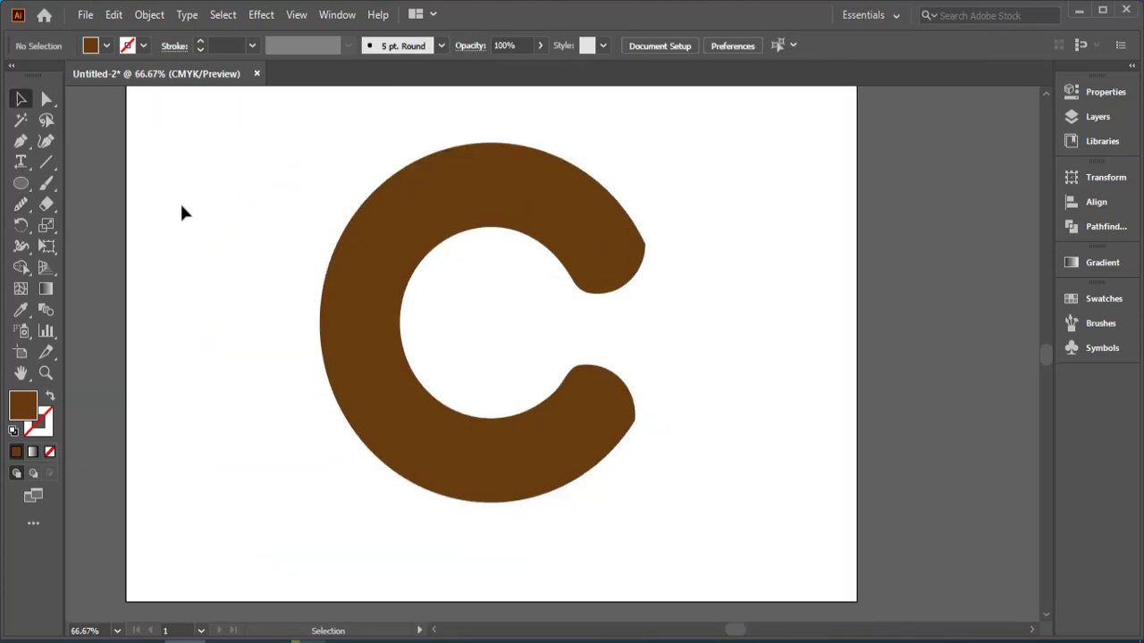
left_click(383, 197)
left_click(106, 45)
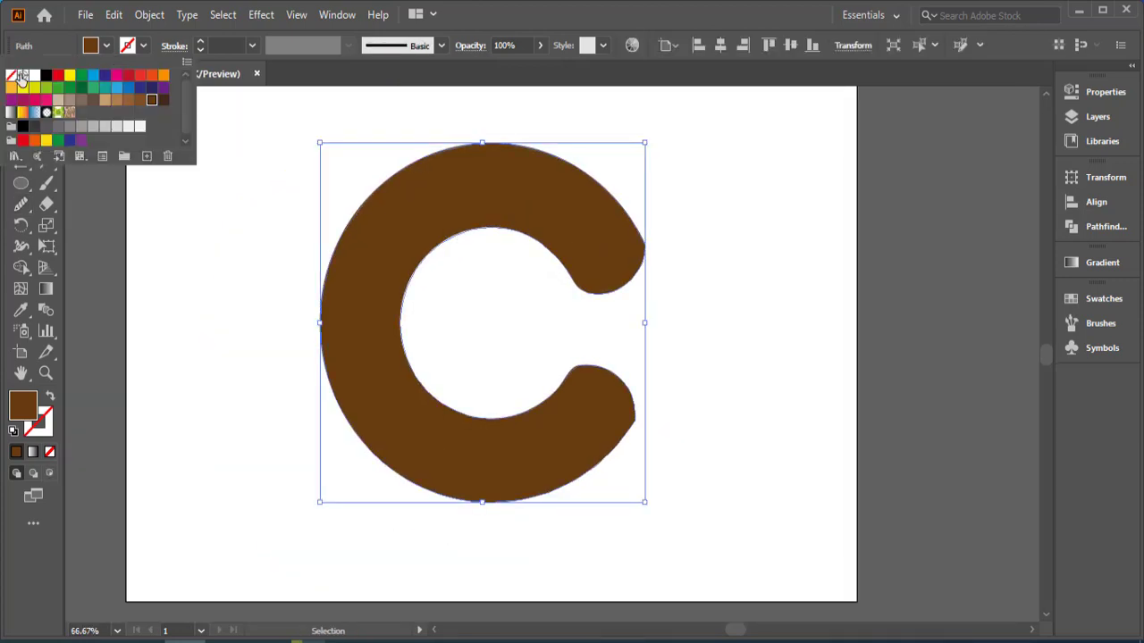
left_click(11, 75)
left_click(158, 230)
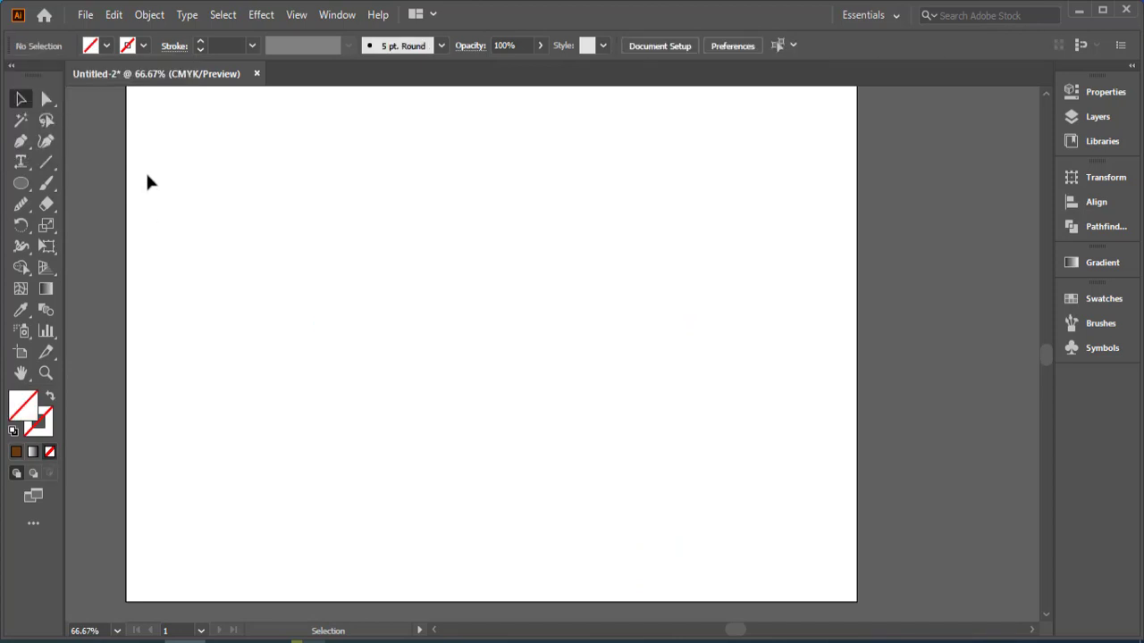
Give the C shape a black 1 pt stroke, and deselect it
left_click_drag(703, 209, 490, 380)
left_click(105, 46)
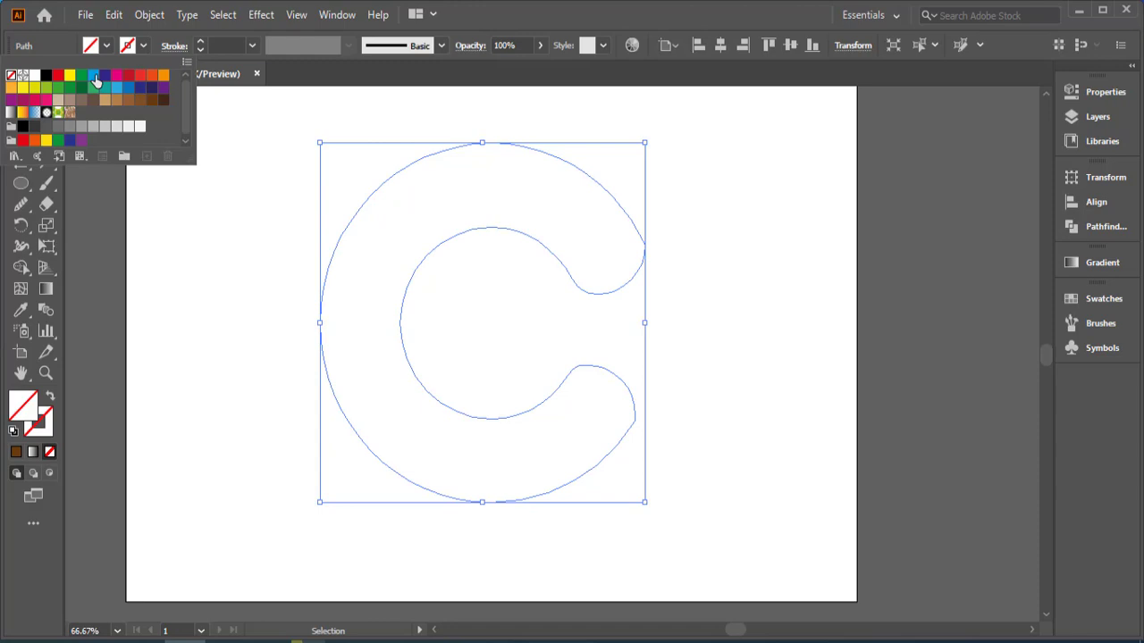
left_click(46, 75)
left_click(232, 271)
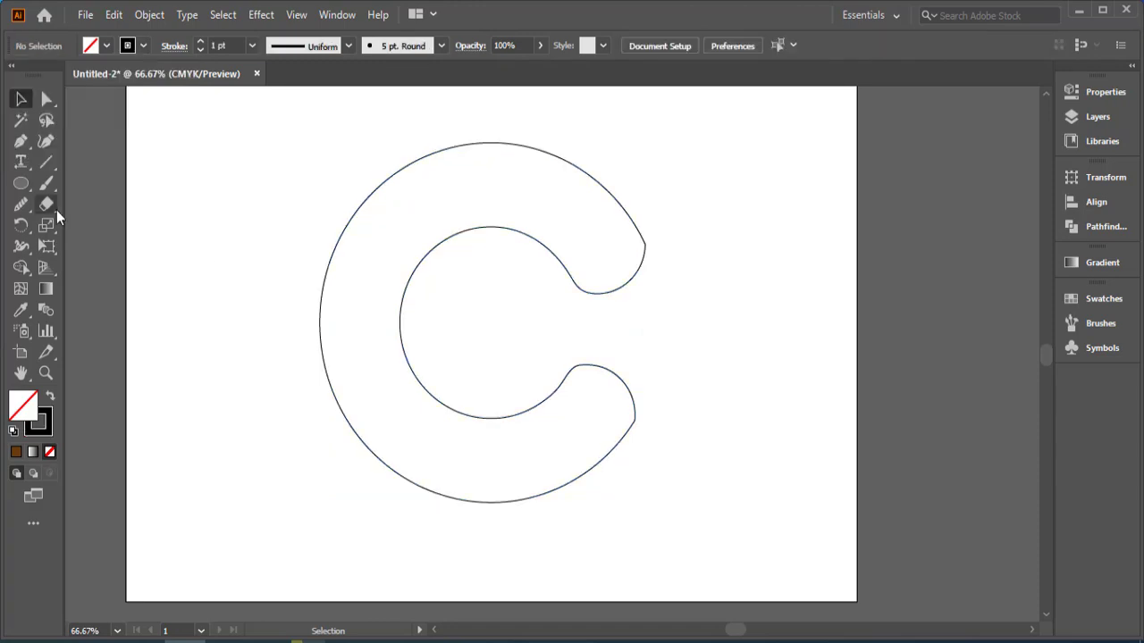
Draw a curved path with the Pen tool from the C's upper inner edge to beyond its left outer edge, and deselect it
left_click(21, 141)
left_click(556, 258)
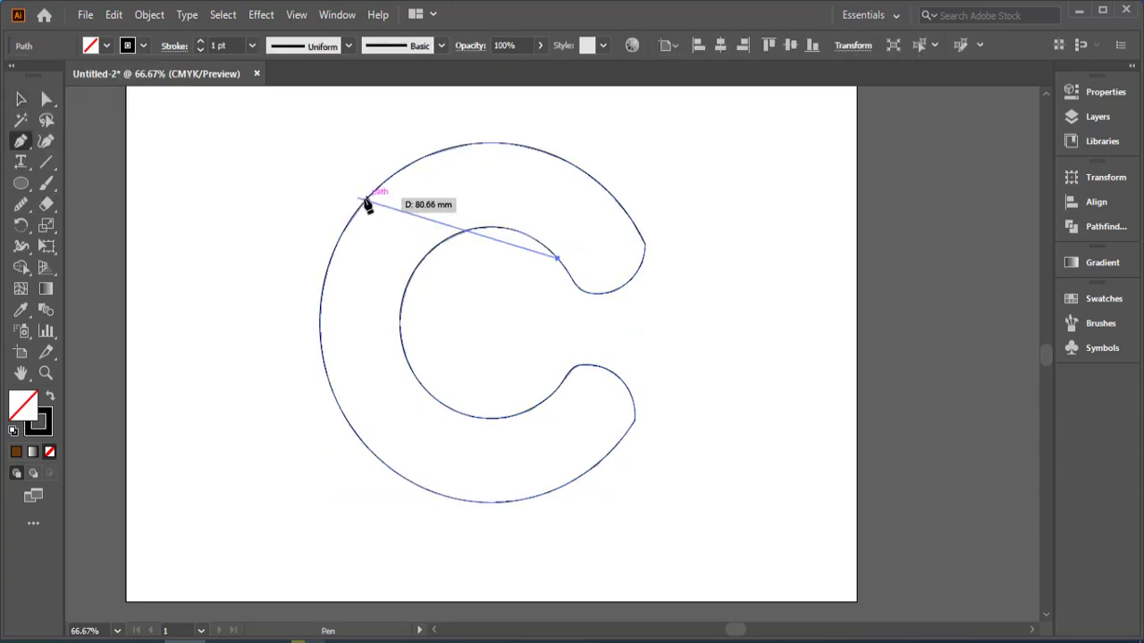
left_click_drag(304, 234, 144, 309)
key("v")
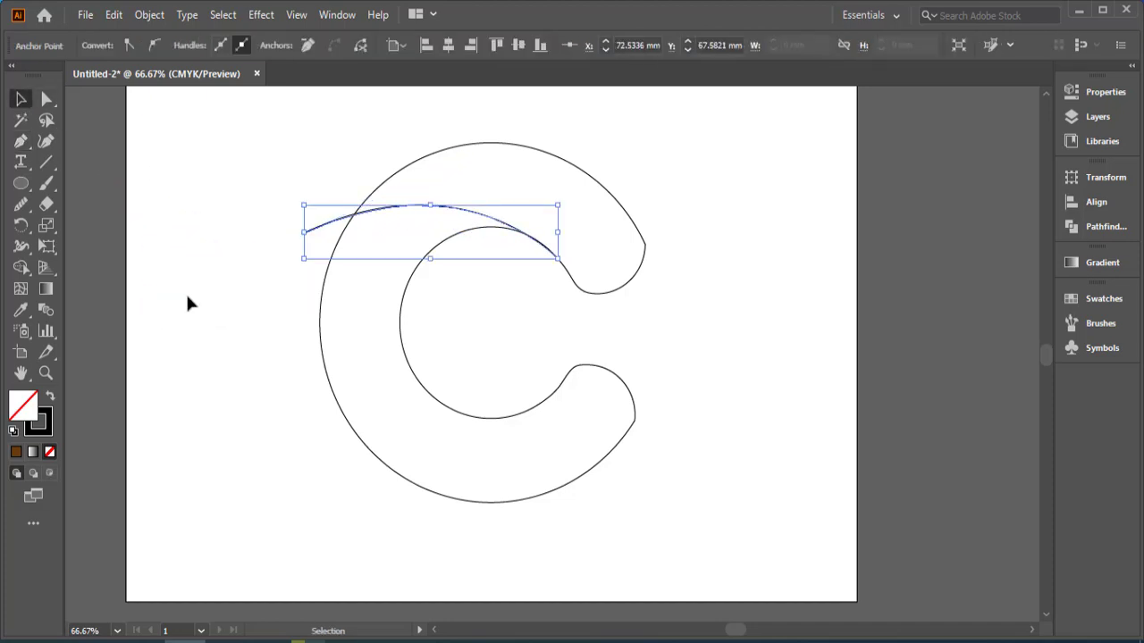
left_click(187, 304)
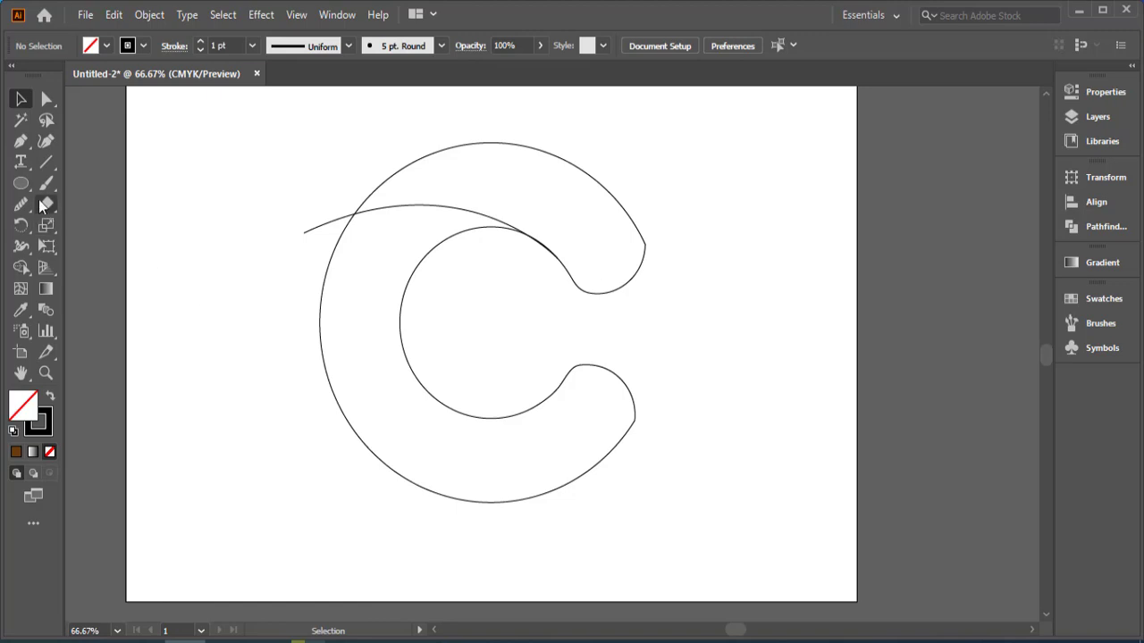
Draw a second Pen curve from the C's left inner edge across its lower arm to beyond the lower right, and deselect it
left_click(21, 141)
left_click(402, 345)
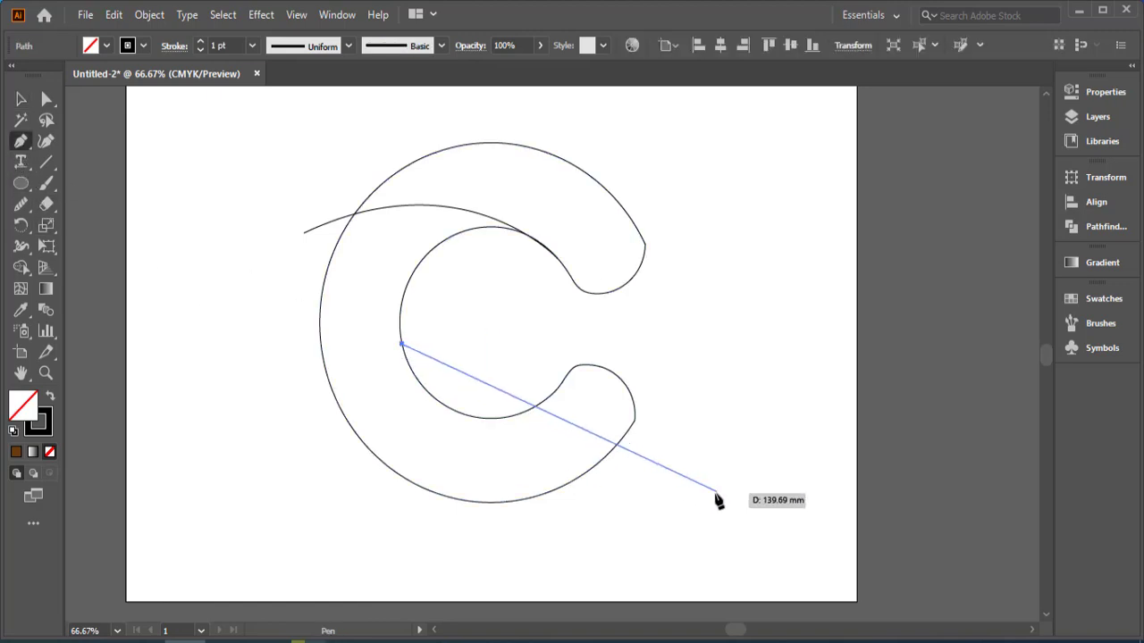
left_click_drag(715, 465, 965, 394)
key("v")
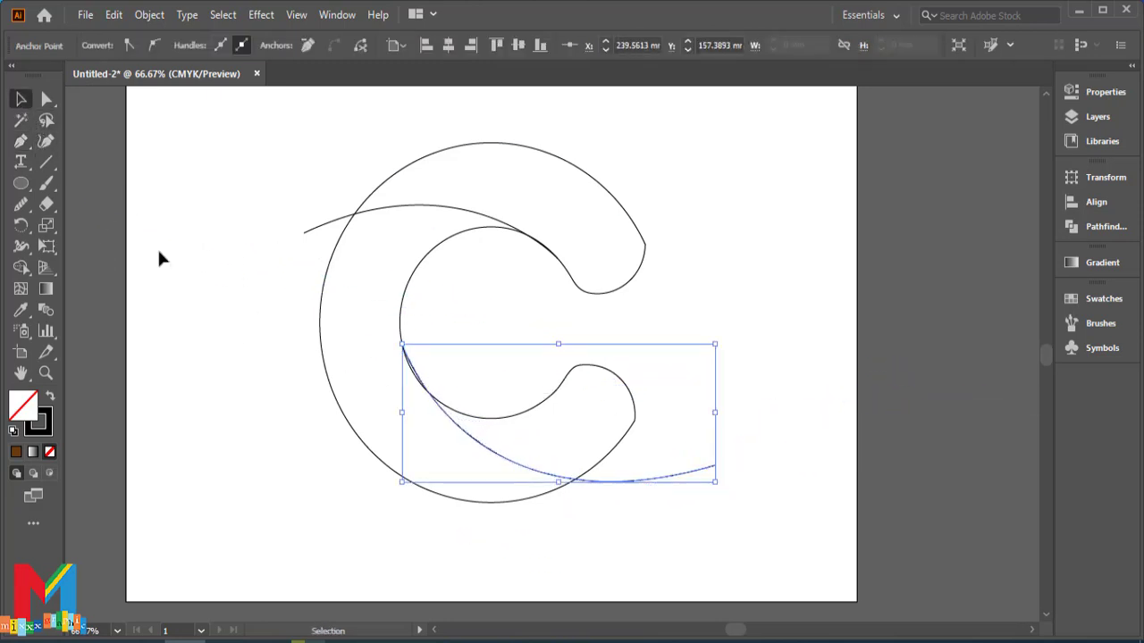
left_click(234, 304)
Draw a third Pen curve from the top of the C's inner edge down across its left side to below the shape, and deselect it
left_click(21, 141)
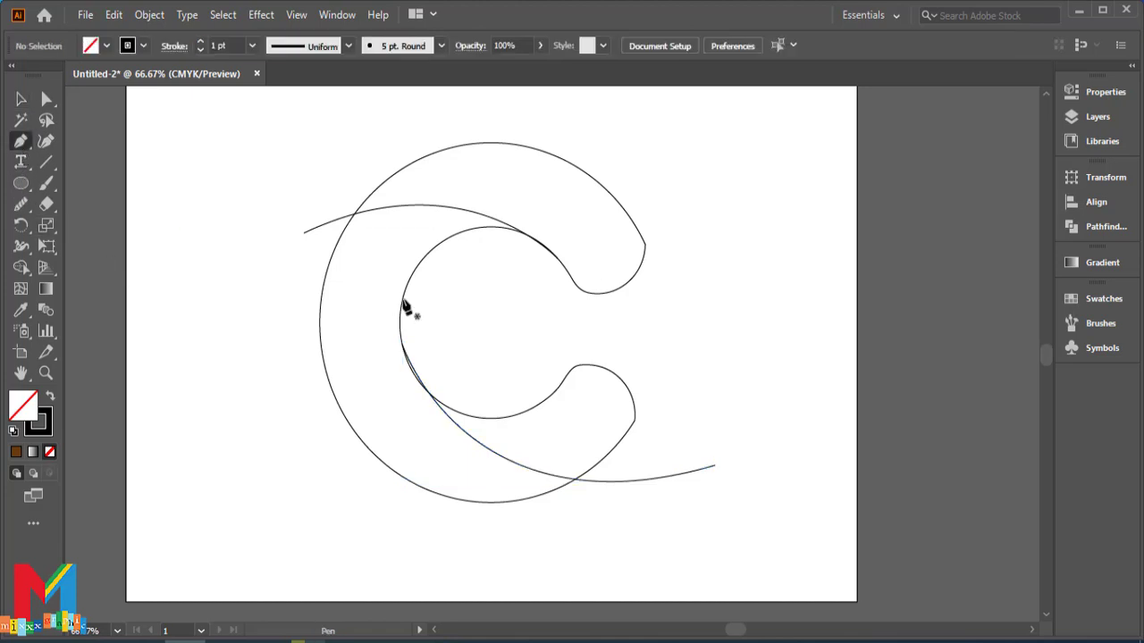
left_click(463, 233)
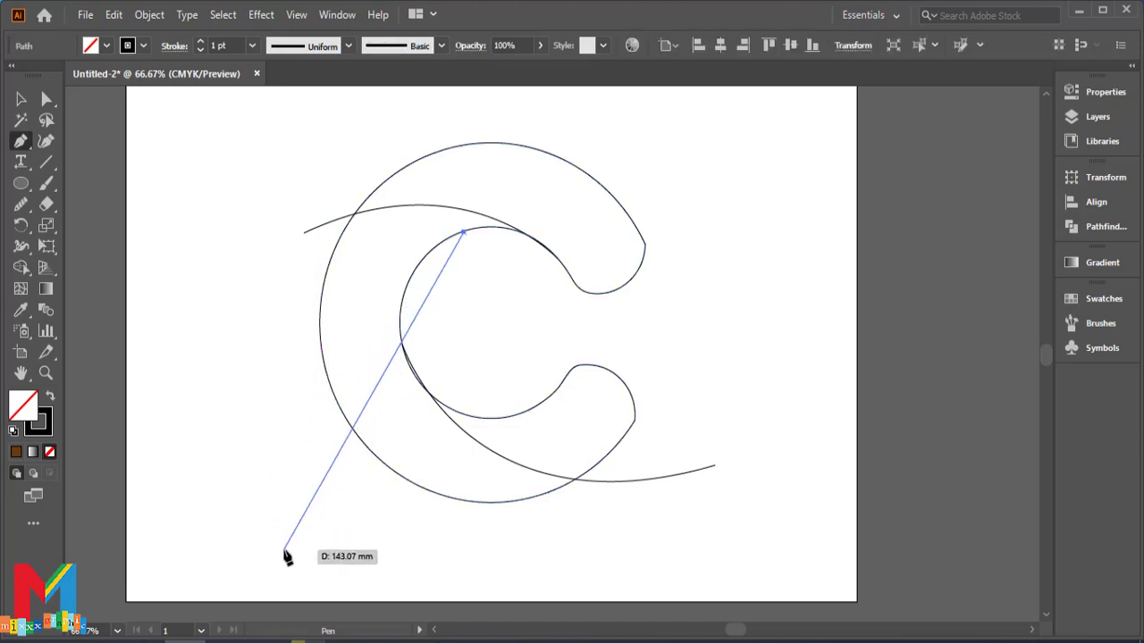
left_click_drag(286, 556, 307, 589)
scroll(306, 581, "up", 4)
key("ctrl+z")
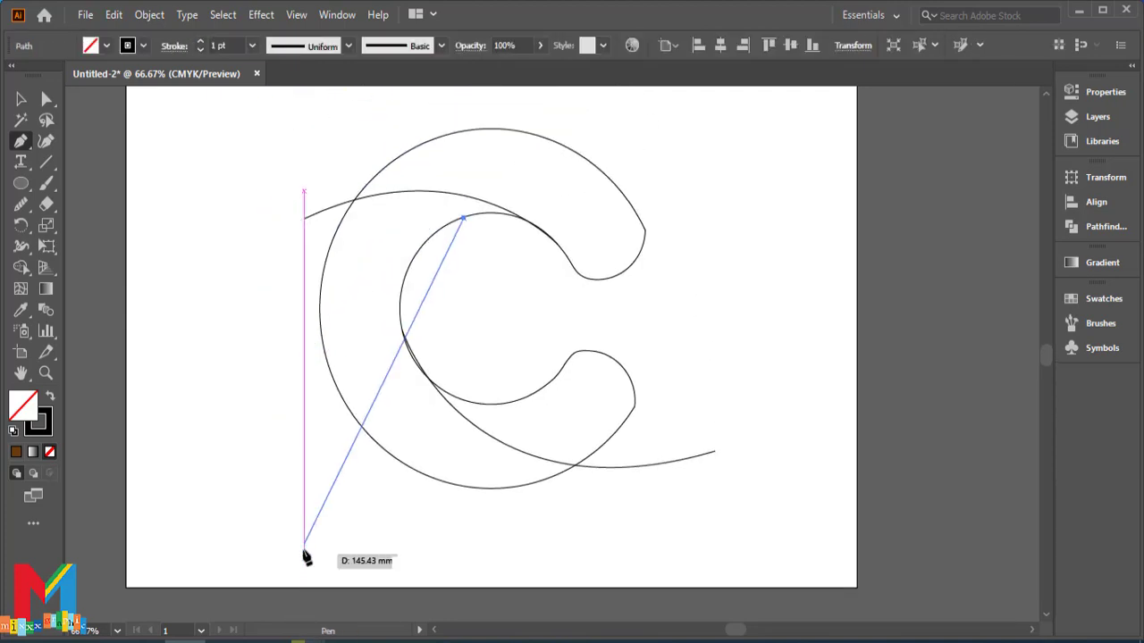
left_click_drag(342, 506, 361, 608)
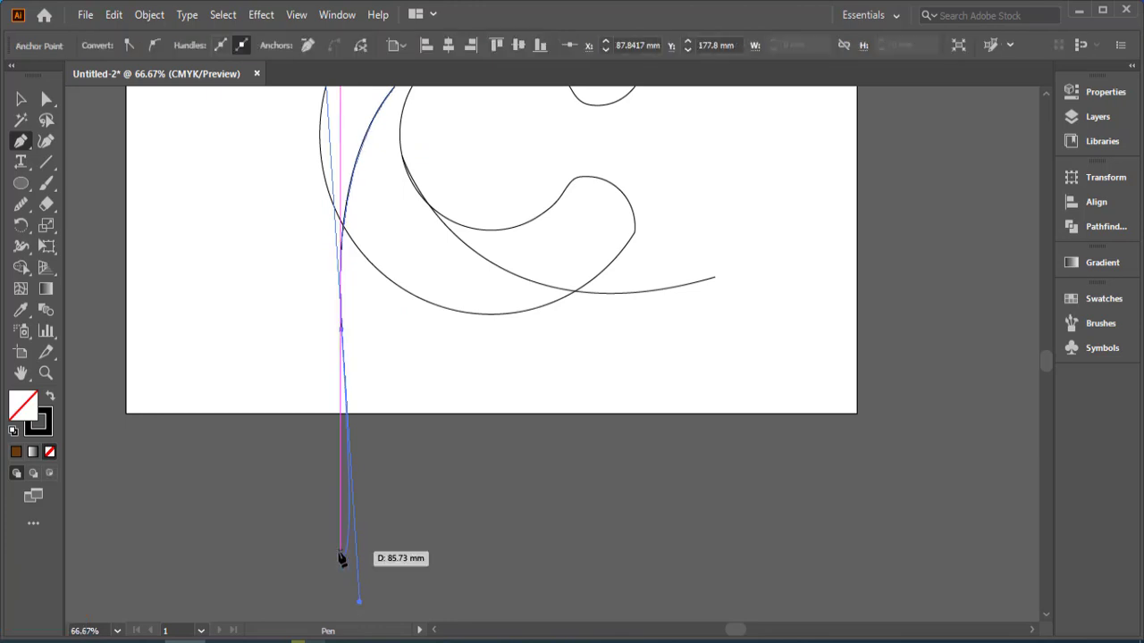
scroll(341, 555, "up", 4)
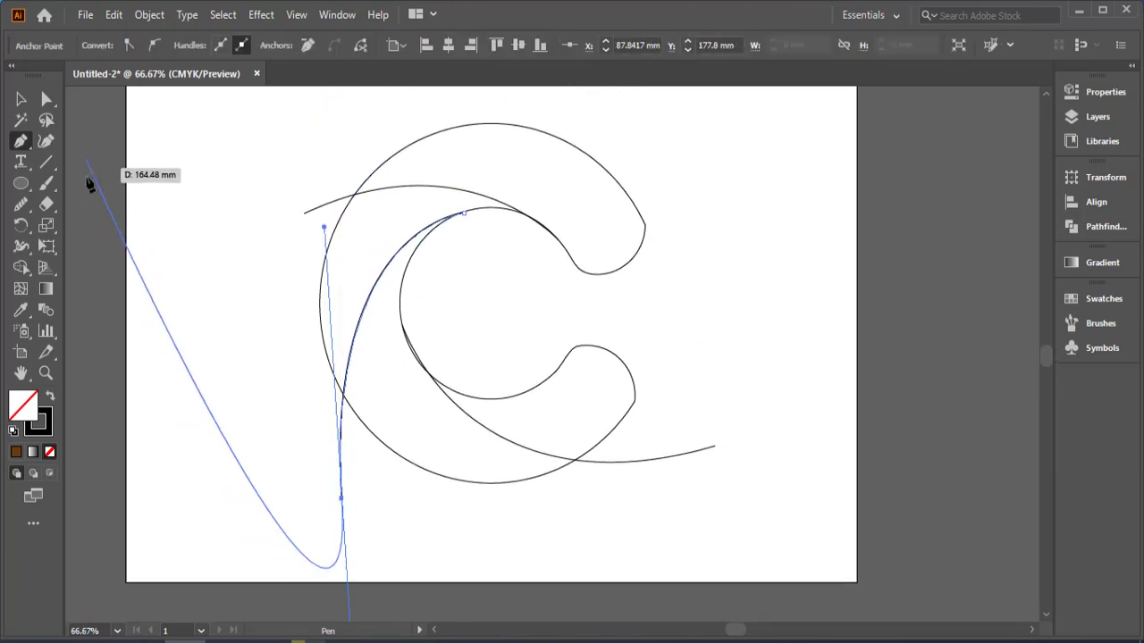
left_click(22, 99)
left_click(178, 268)
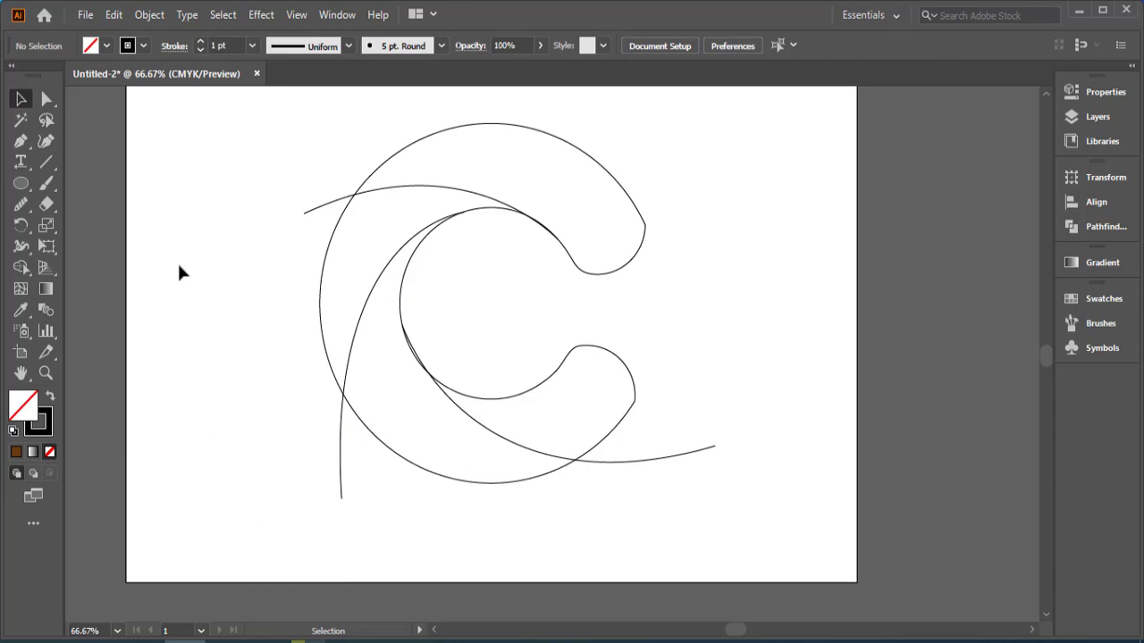
Select the C and all three curves, and create the upper segment with the Shape Builder using an orange-red fill and no stroke
mouse_move(752, 181)
left_mouse_down()
mouse_move(276, 513)
mouse_move(304, 487)
left_mouse_up()
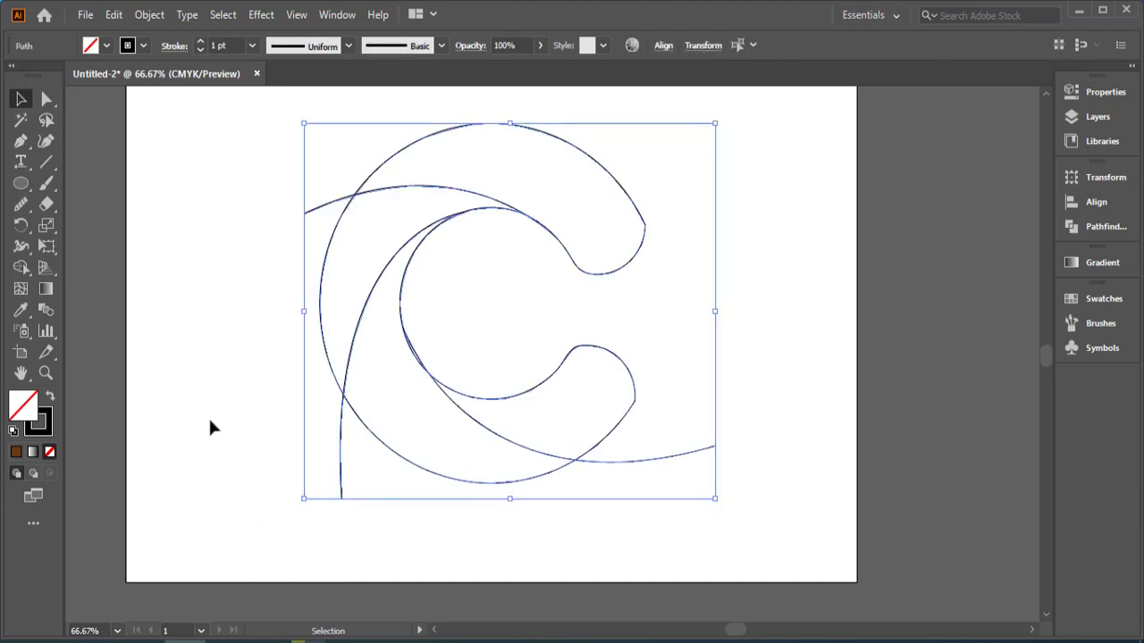
left_click(22, 269)
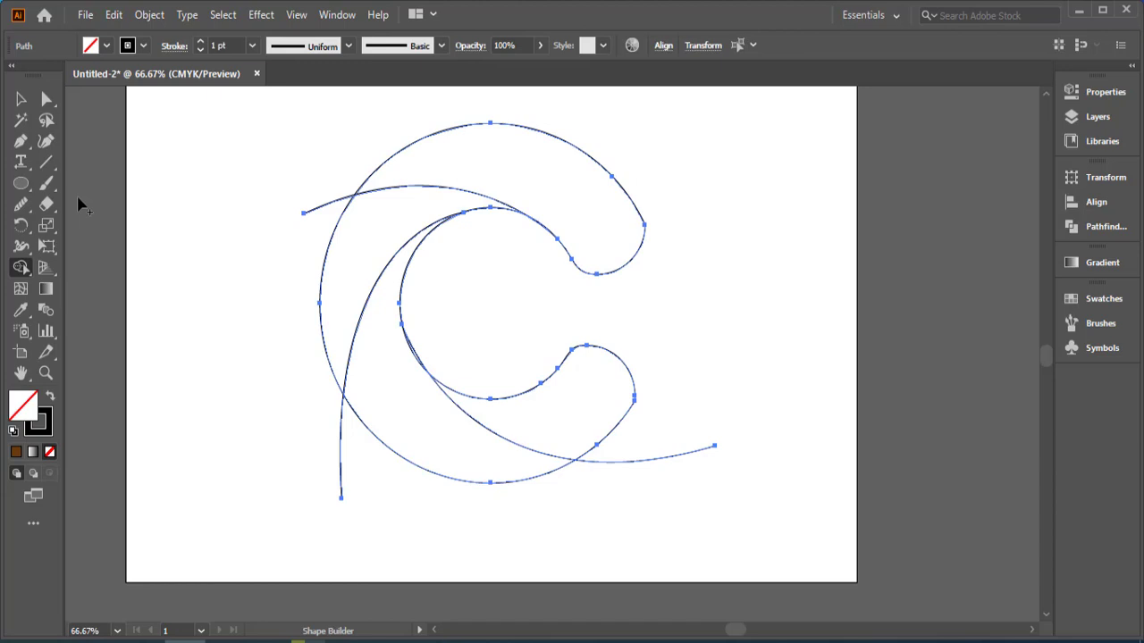
left_click(143, 47)
left_click(10, 75)
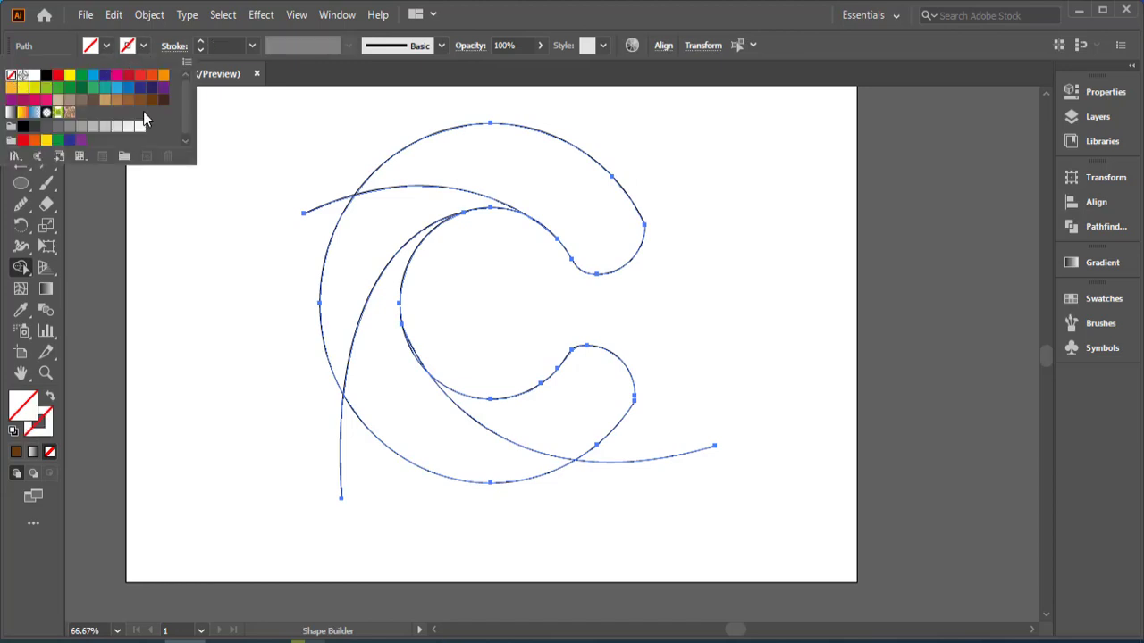
left_click(110, 47)
left_click(107, 46)
left_click(151, 79)
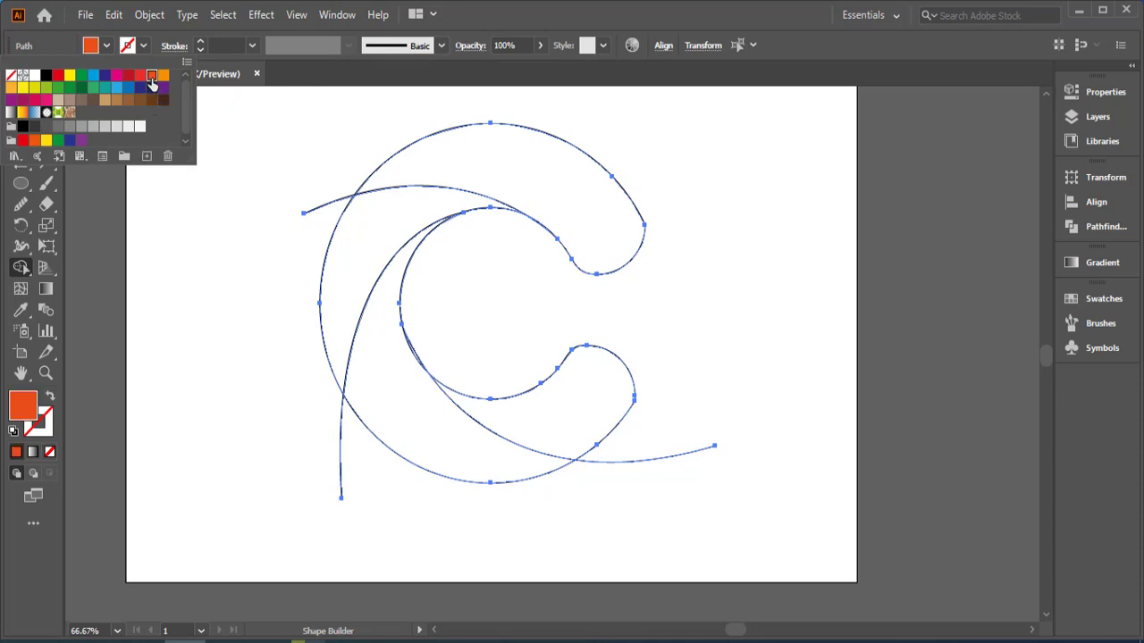
left_click(96, 344)
left_click(515, 182)
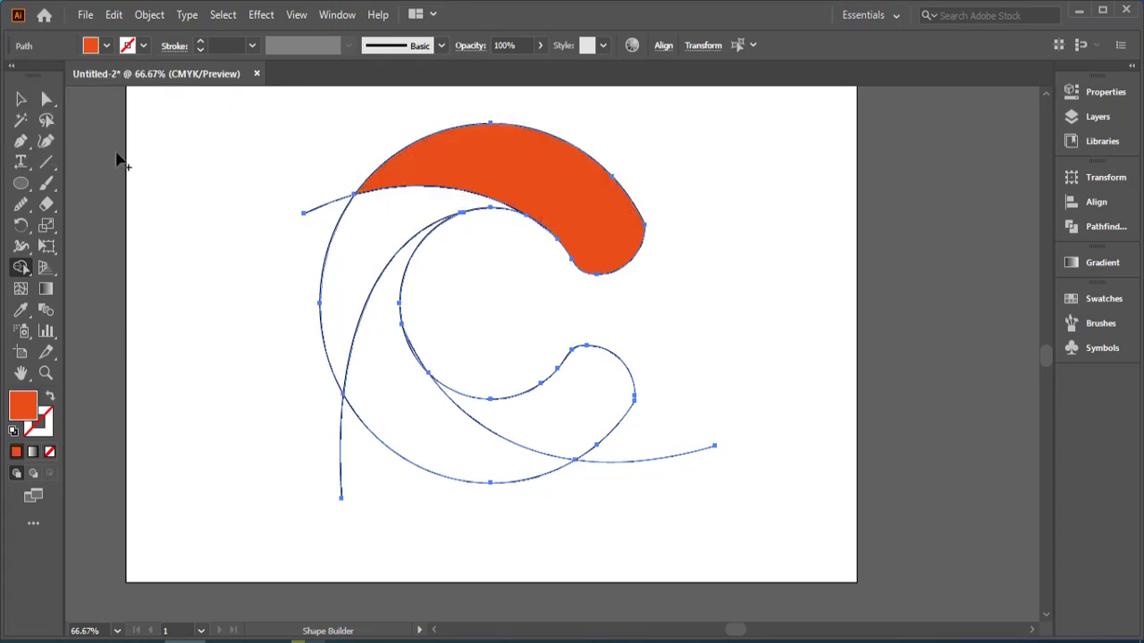
Fill the C's left segment light blue with the Shape Builder, and deselect everything
left_click(104, 46)
left_click(116, 90)
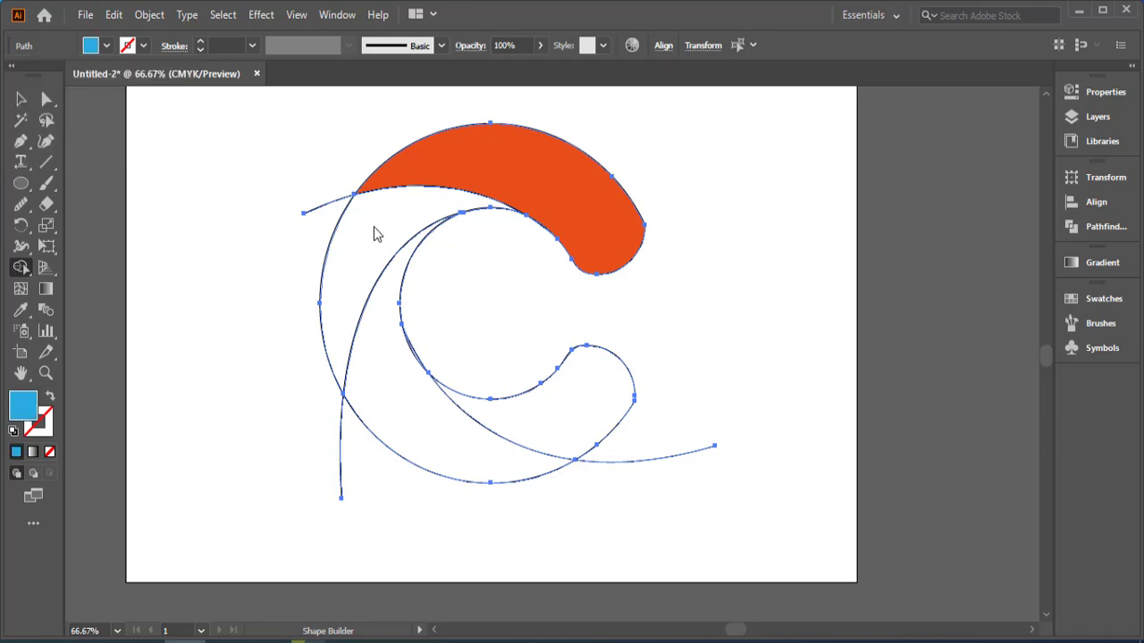
left_click(364, 250)
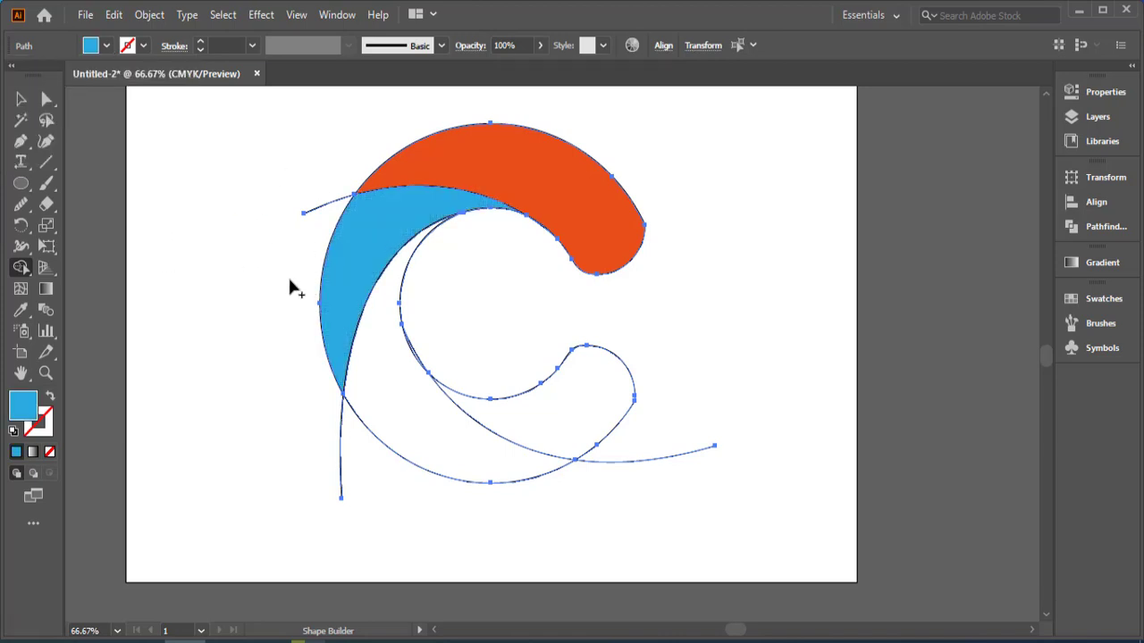
left_click(21, 100)
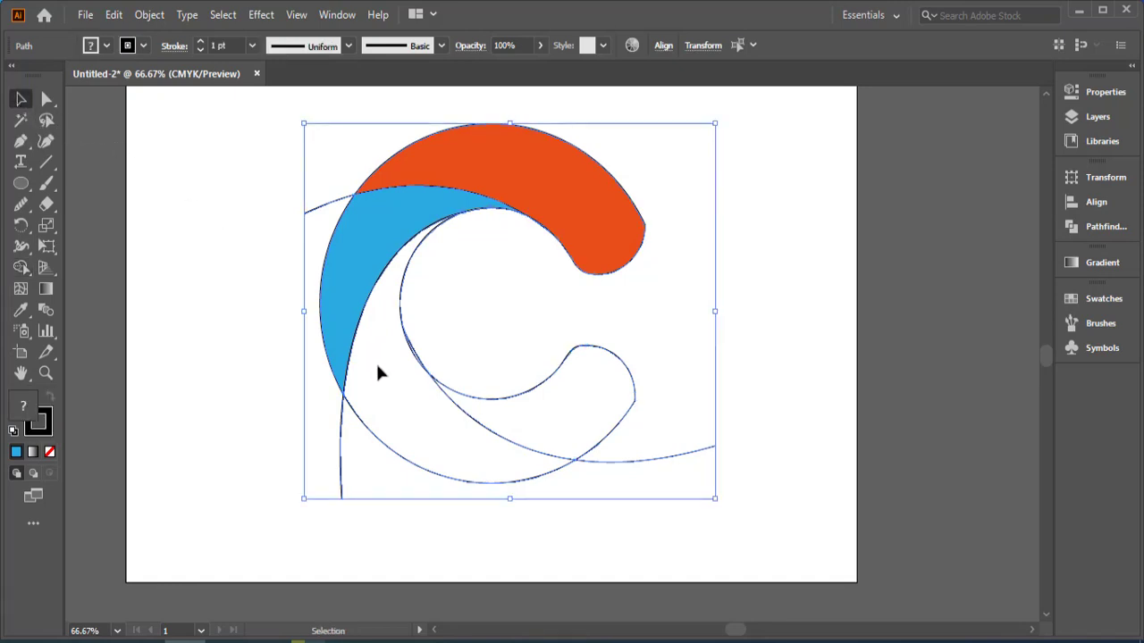
left_click(385, 399)
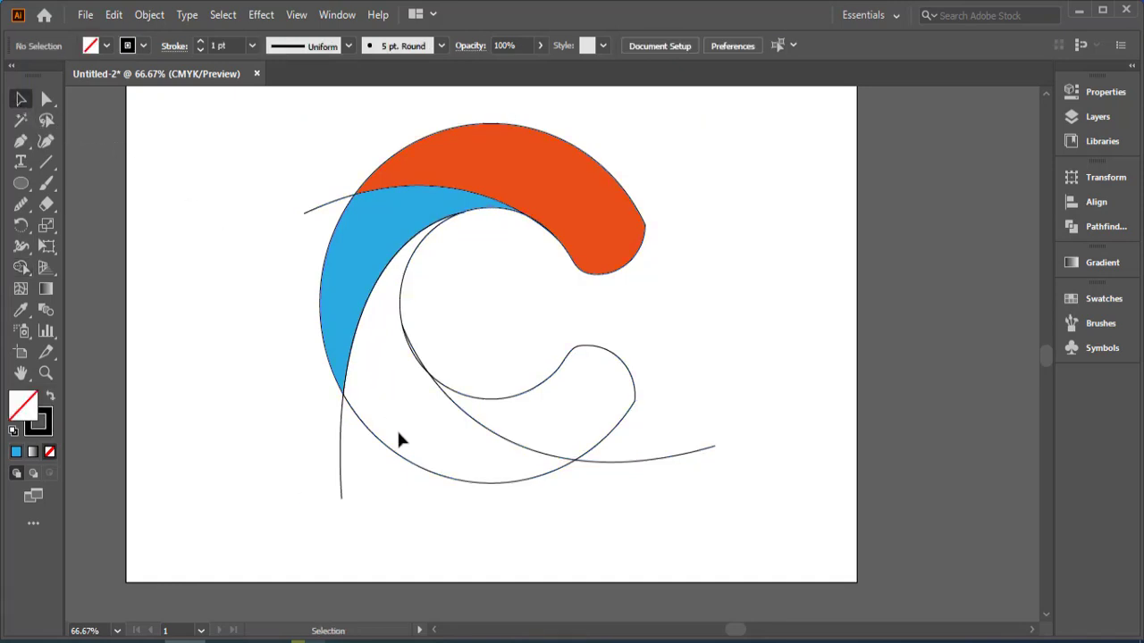
Reselect the C pieces and curves, and fill the lower-left segment purple without a stroke using the Shape Builder
left_click_drag(714, 375, 442, 376)
left_click(20, 267)
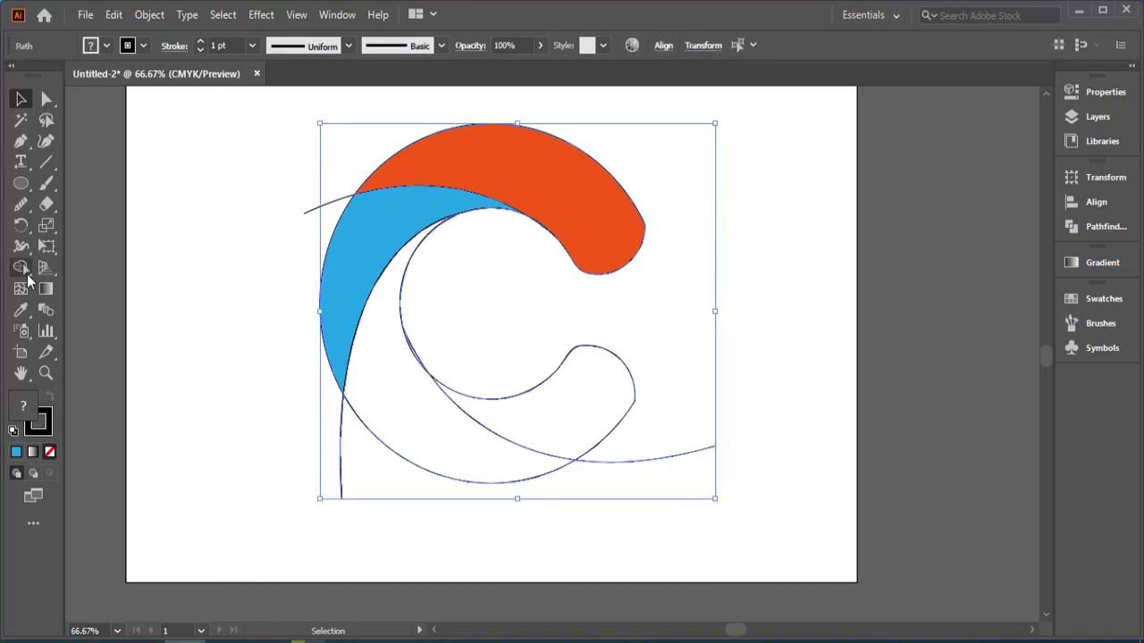
left_click(106, 46)
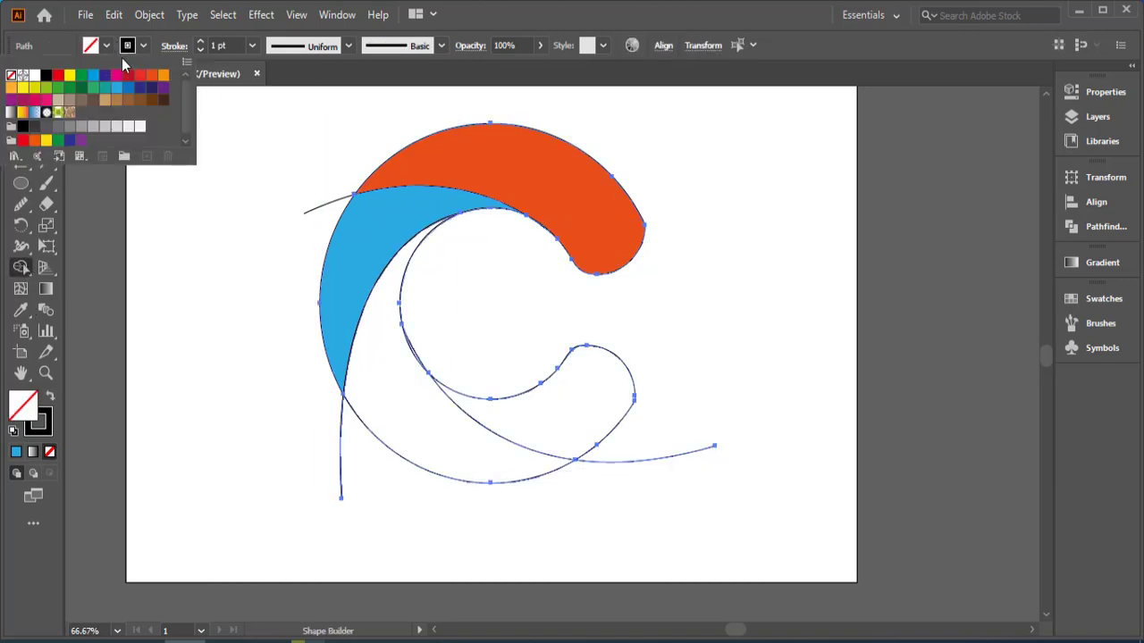
left_click(140, 46)
left_click(11, 75)
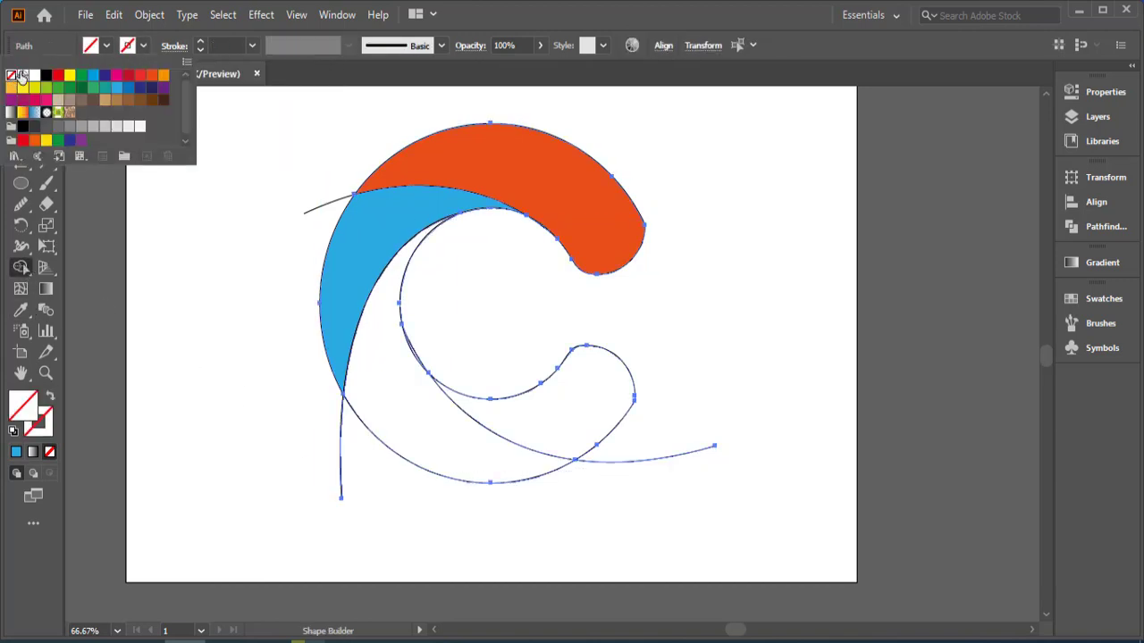
left_click(106, 45)
left_click(164, 88)
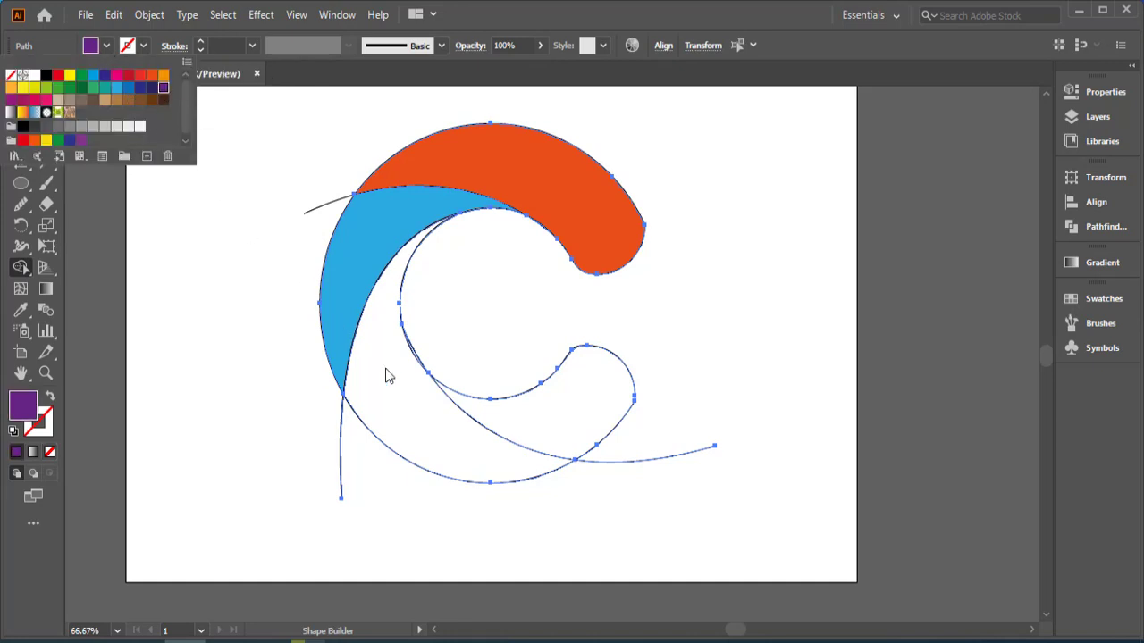
left_click(385, 369)
left_click(398, 398)
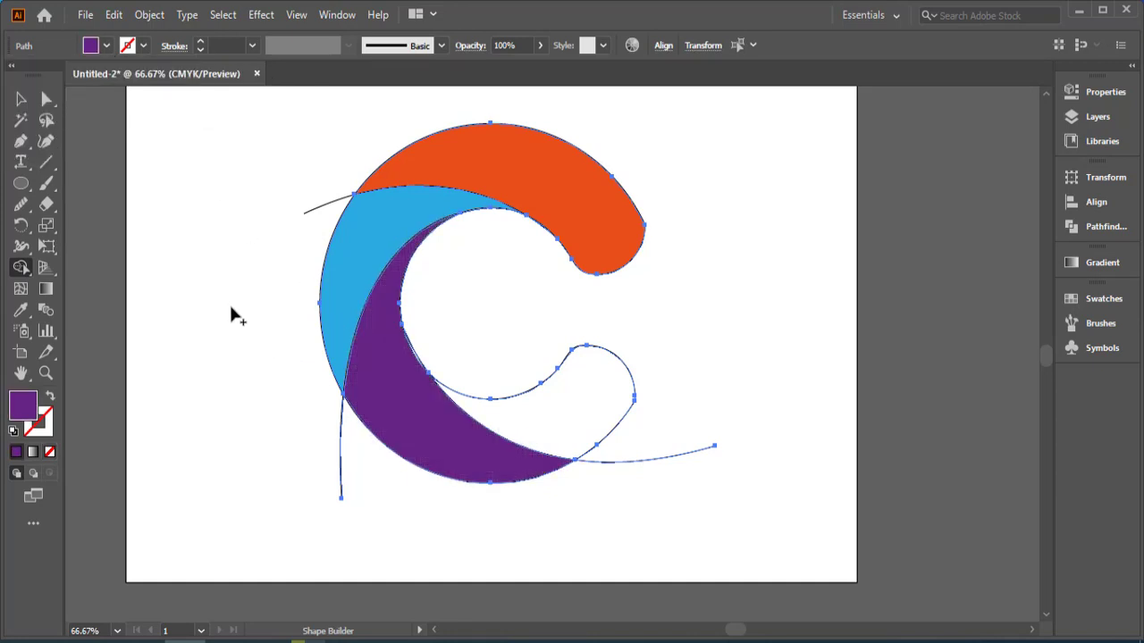
Fill the C's lower-right segment with CMYK Magenta using the Shape Builder, and deselect everything
left_click(106, 46)
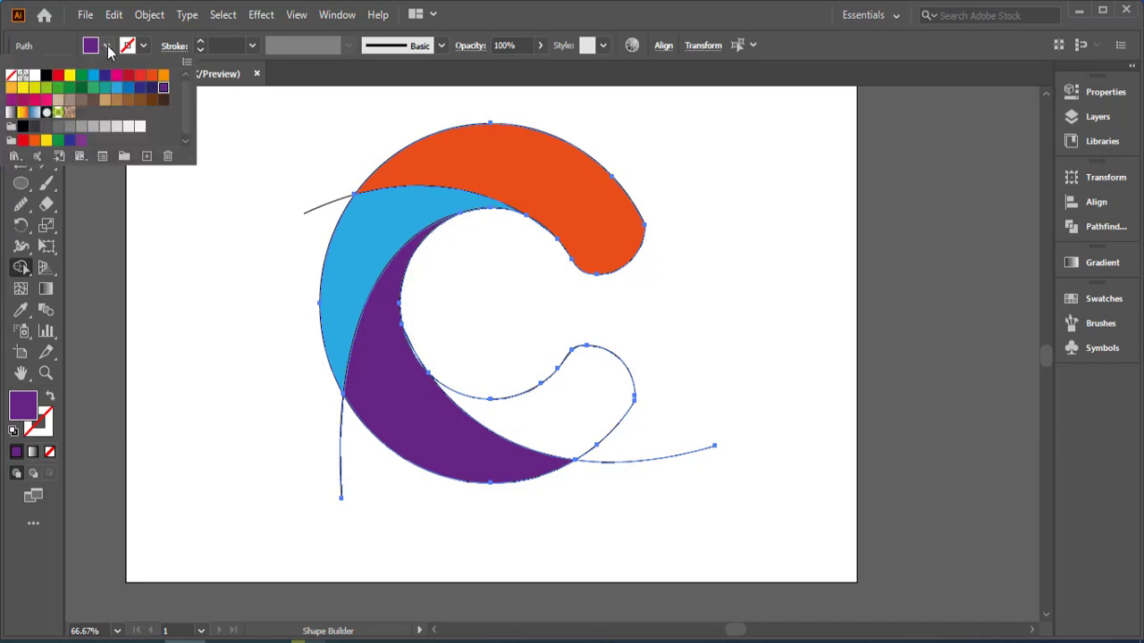
left_click(79, 89)
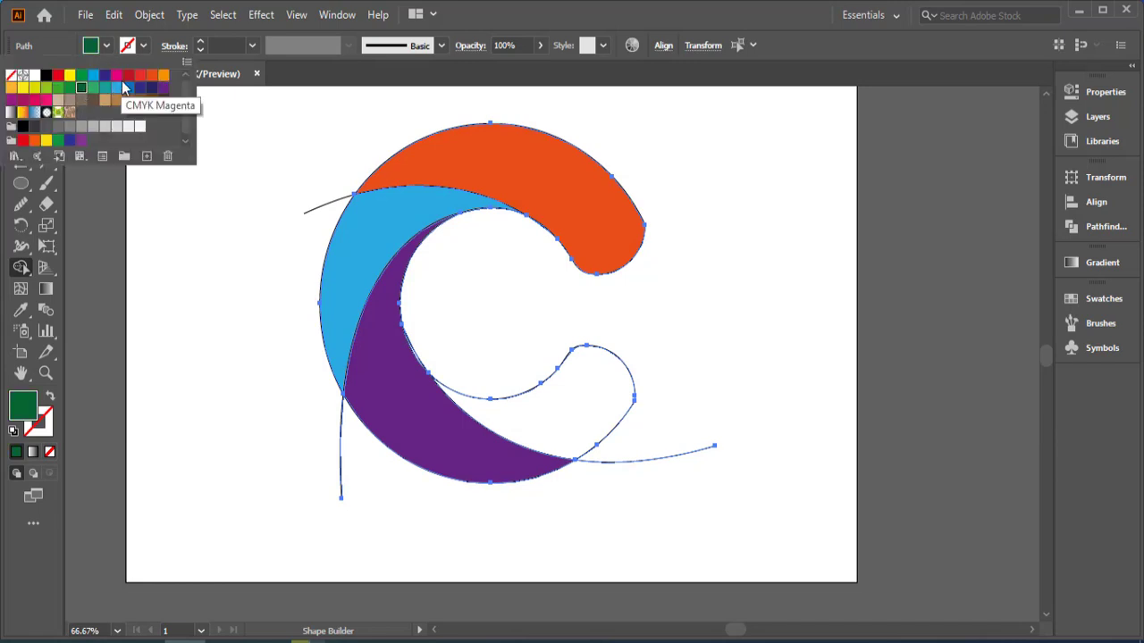
left_click(116, 76)
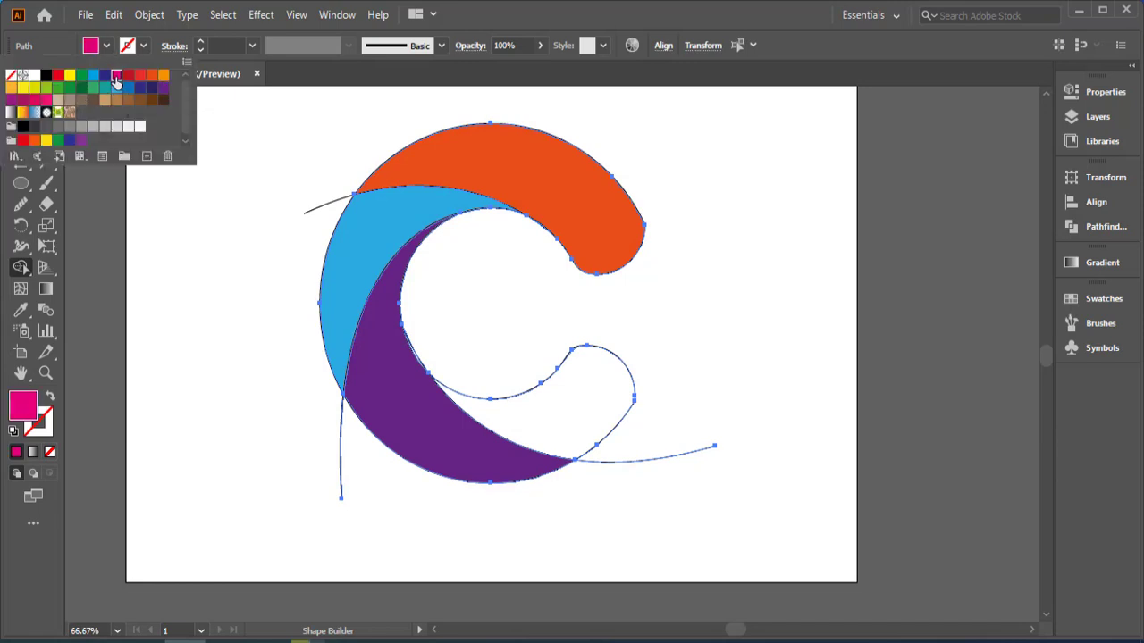
left_click(594, 414)
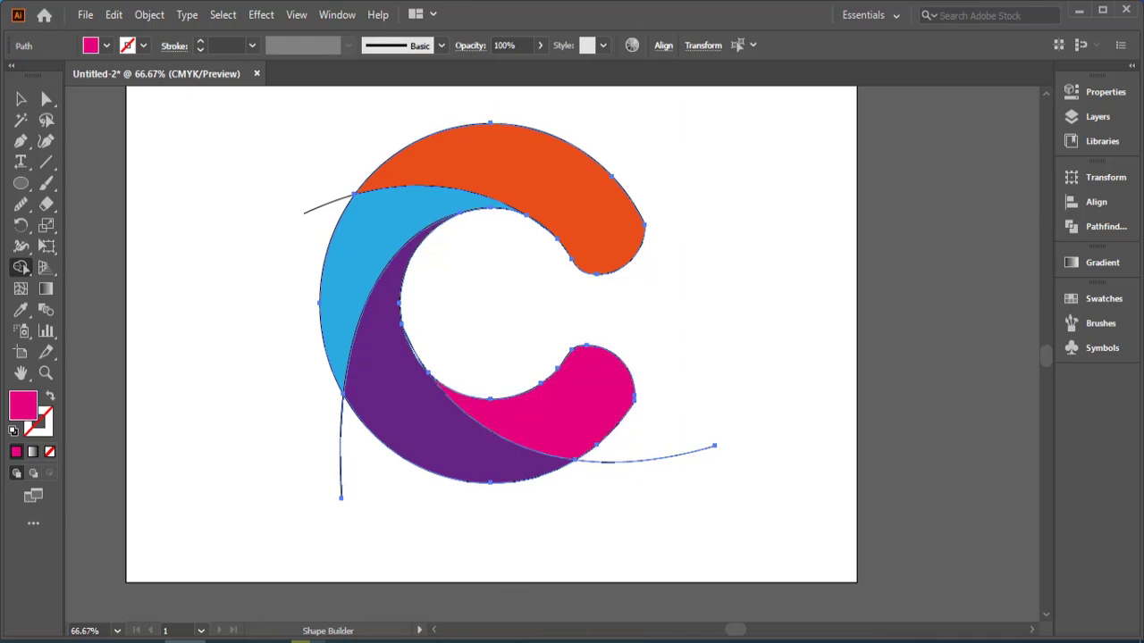
key("v")
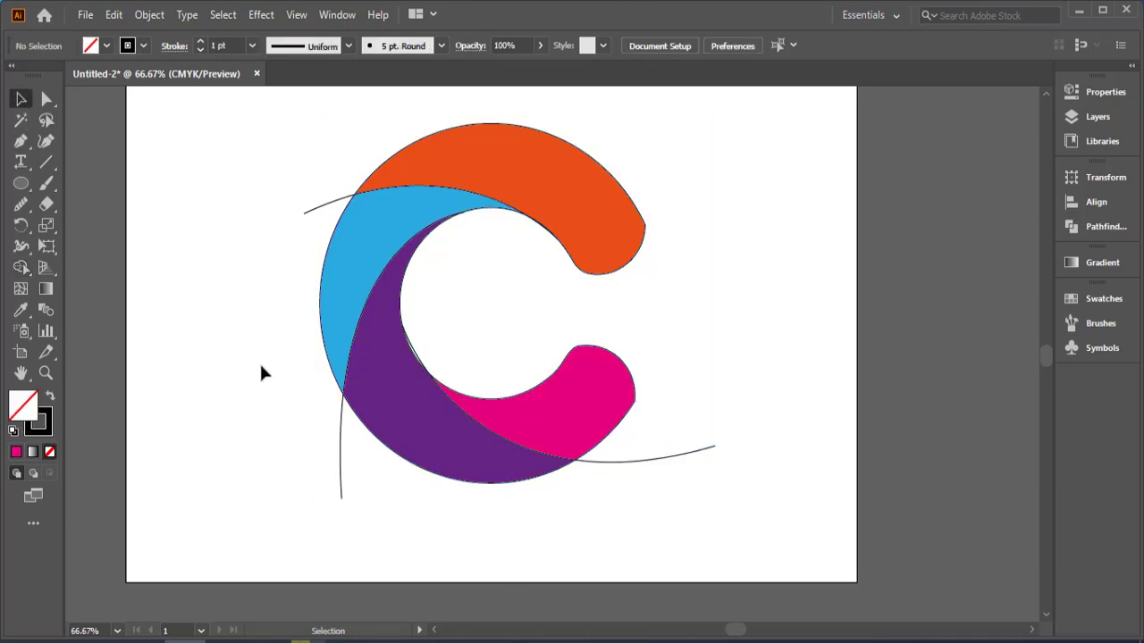
Delete the three leftover curve tails outside the C and the stray path along its inner edge
left_click(672, 463)
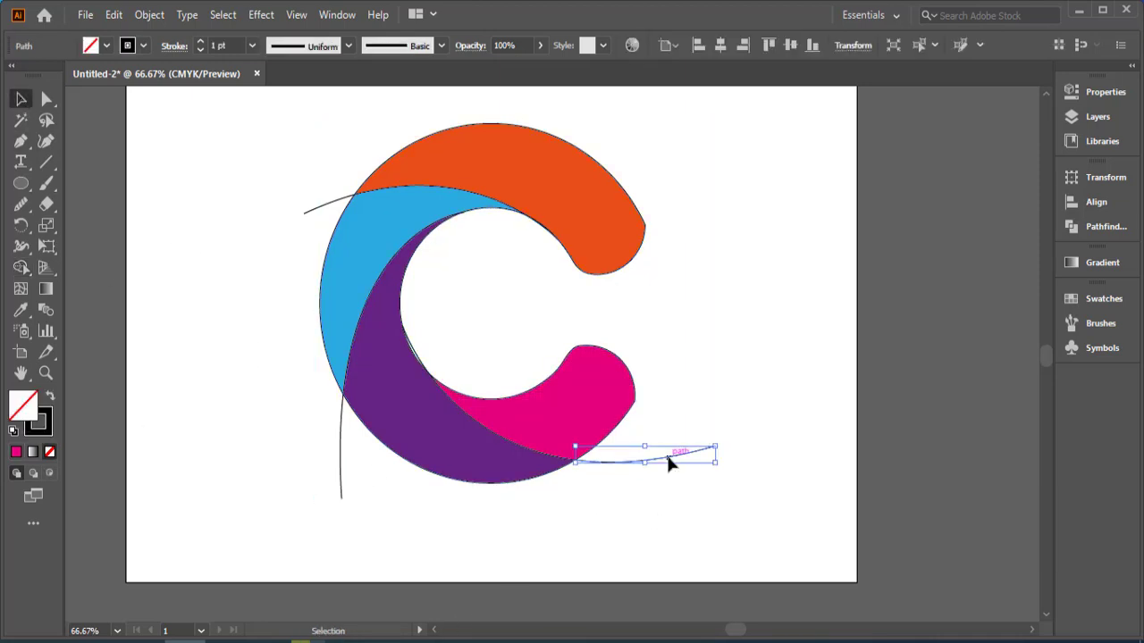
key("Delete")
left_click(344, 480)
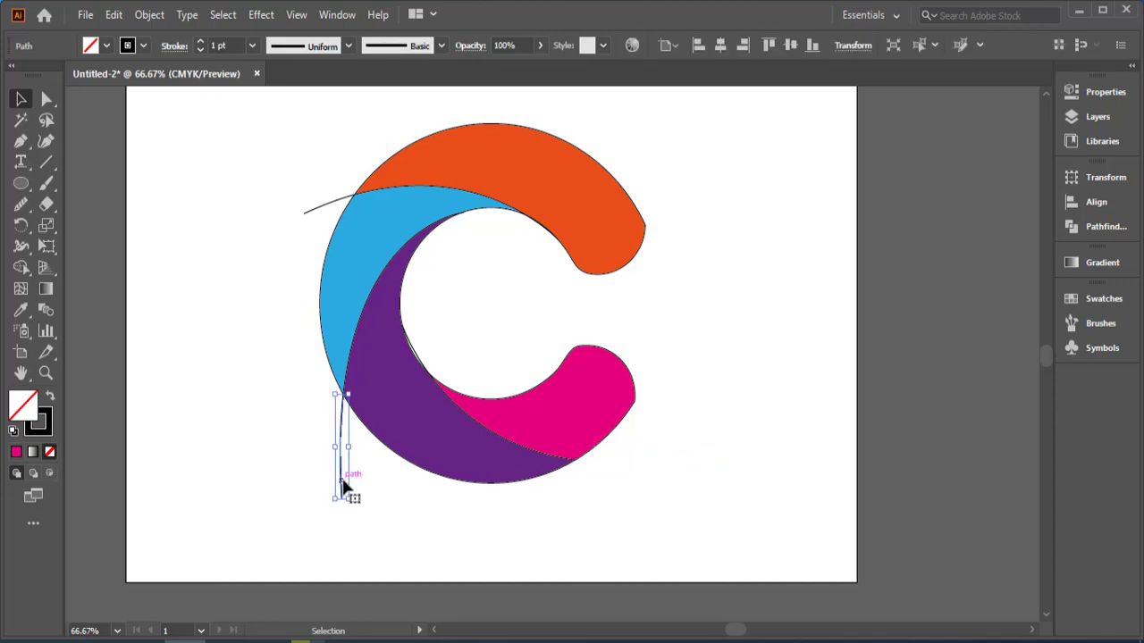
key("Delete")
left_click(422, 361)
key("Delete")
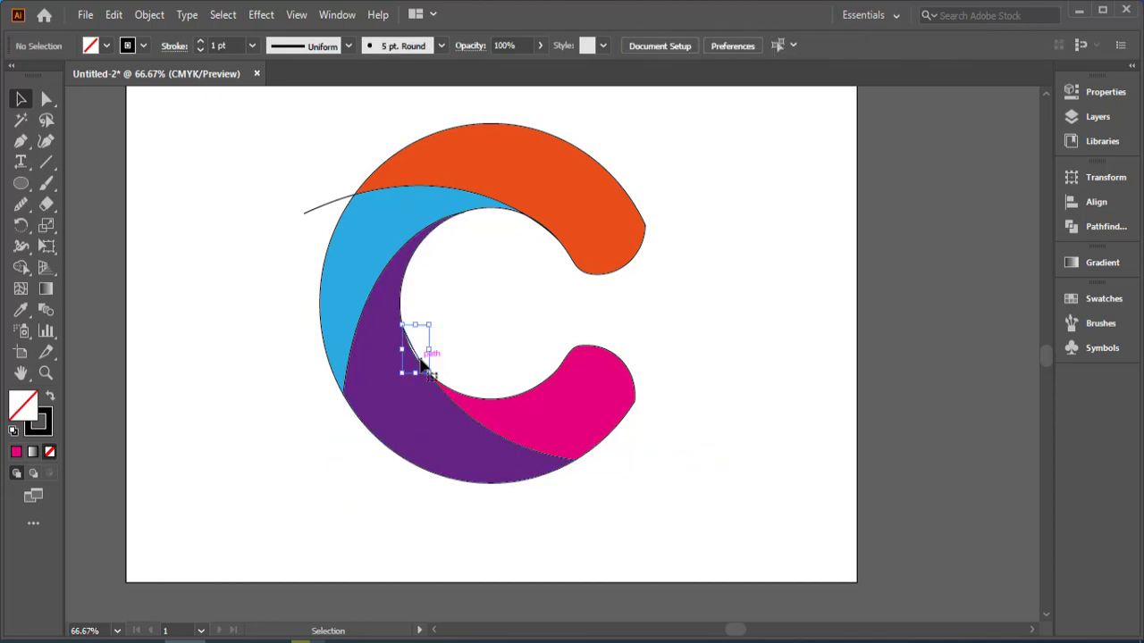
left_click(529, 457)
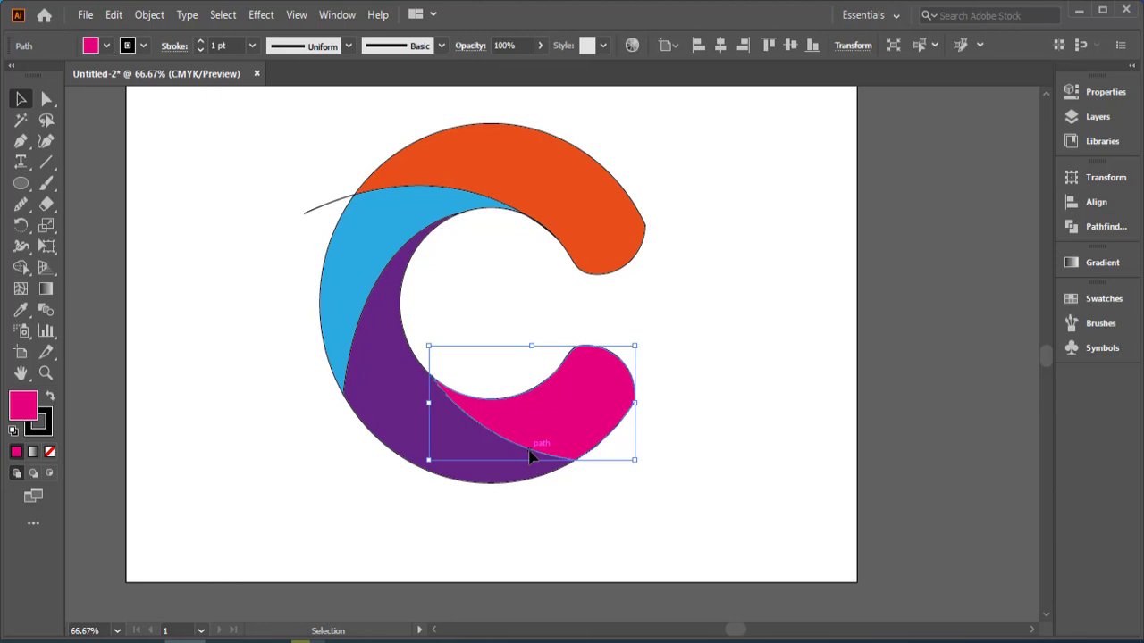
left_click(313, 211)
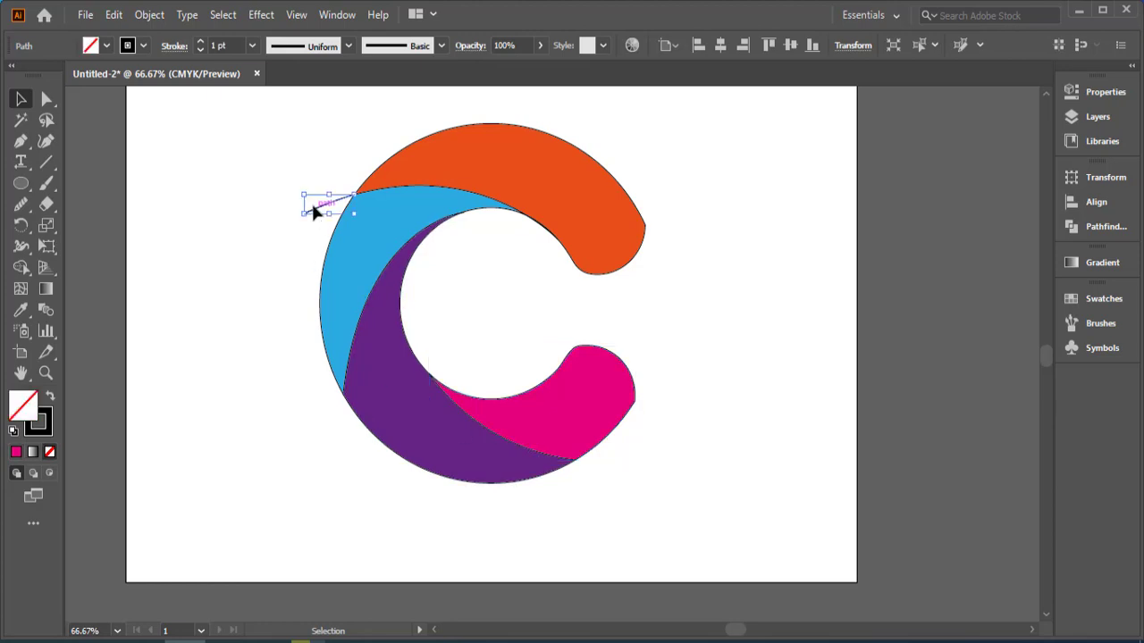
key("Delete")
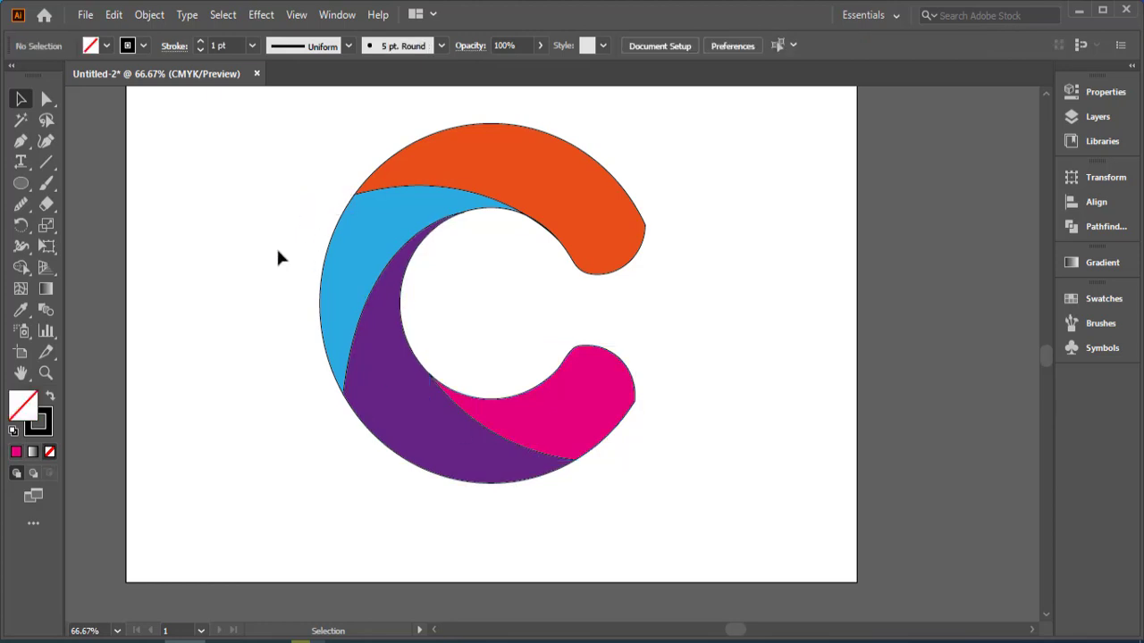
Remove the stroke from the C's orange-red upper segment and deselect it
left_click(647, 229)
left_click(143, 46)
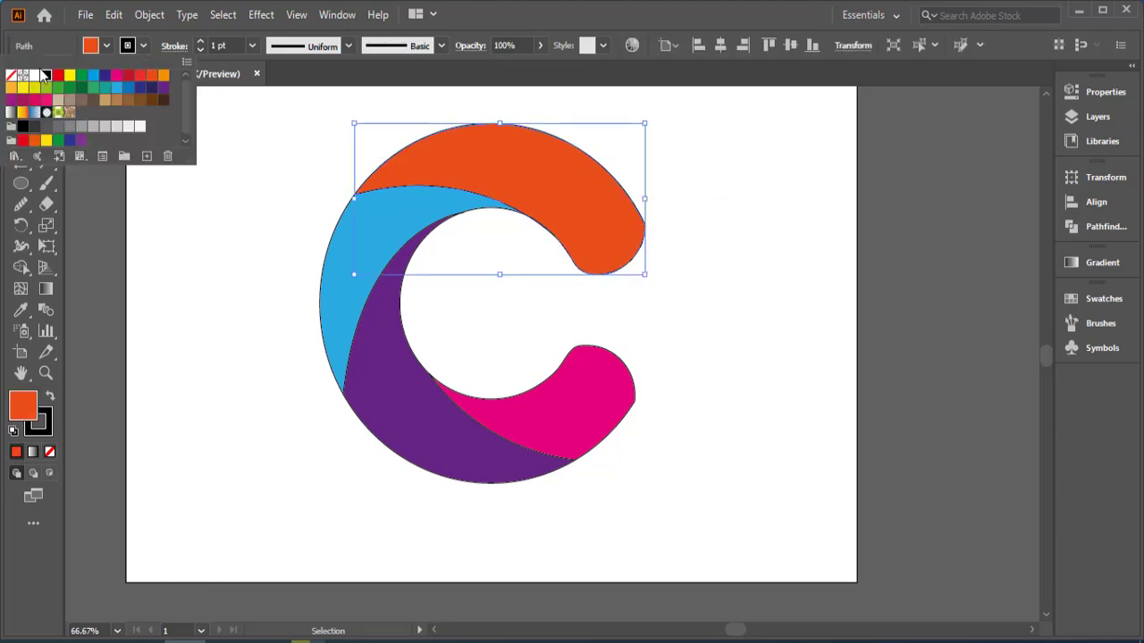
left_click(15, 75)
left_click(175, 285)
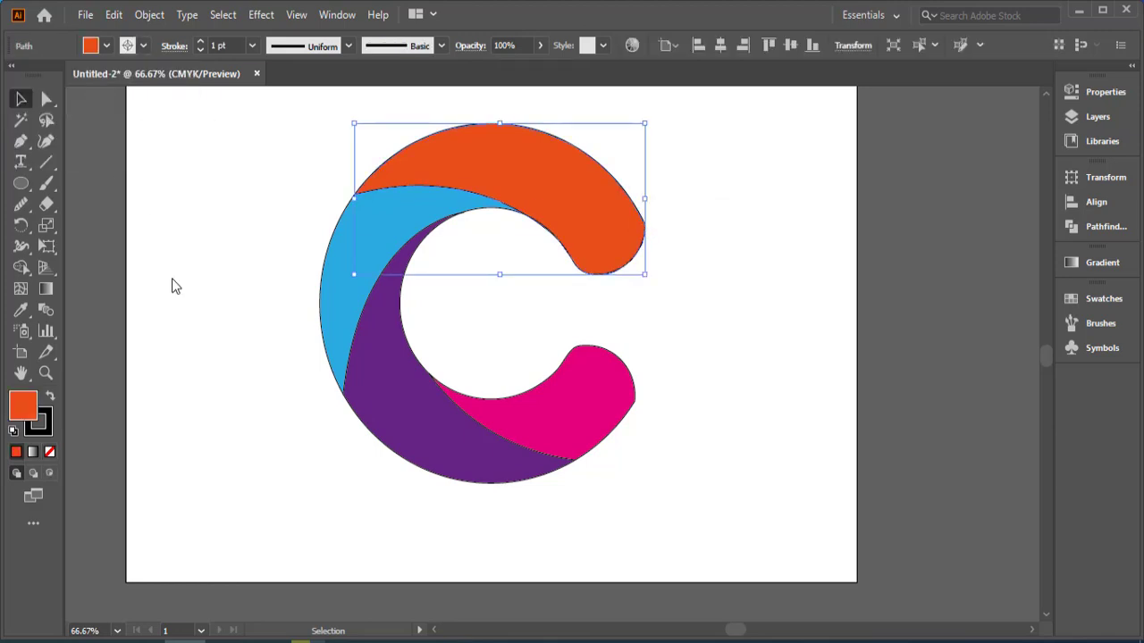
left_click(143, 45)
left_click(11, 75)
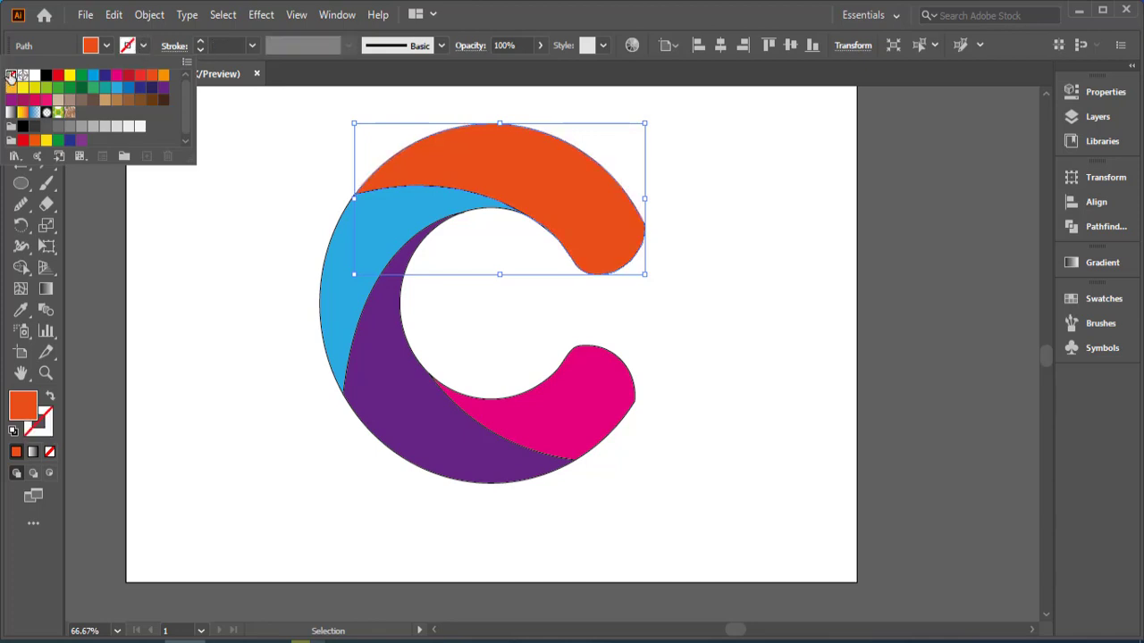
left_click(220, 292)
Remove the stroke from the C's magenta lower-right segment and deselect it
left_click(626, 427)
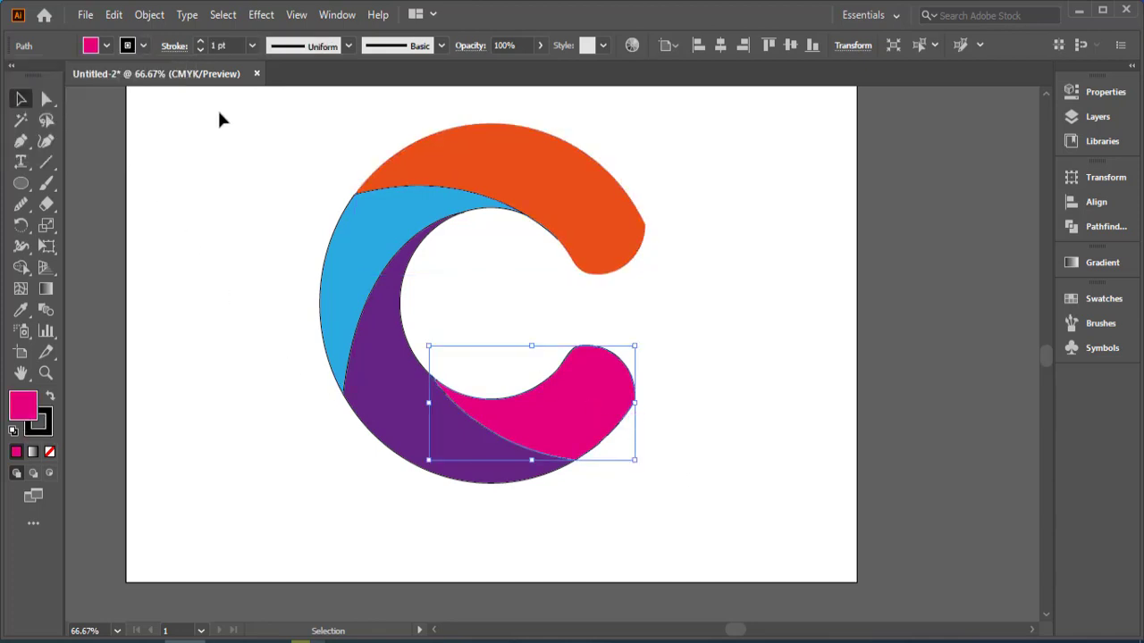
left_click(143, 45)
left_click(10, 75)
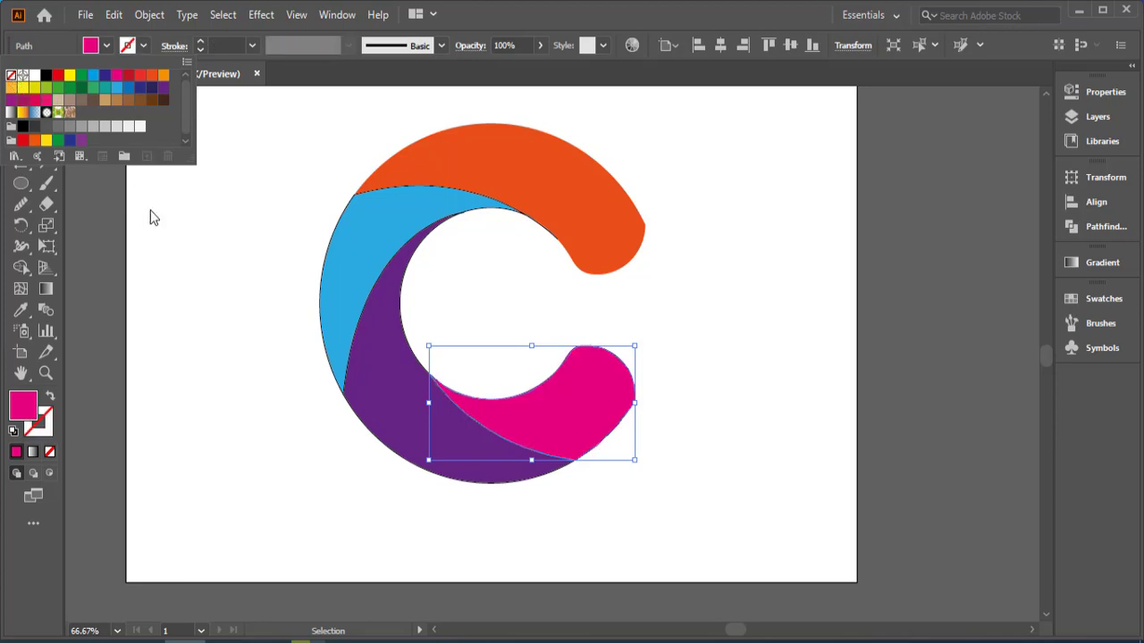
left_click(191, 261)
left_click(192, 261)
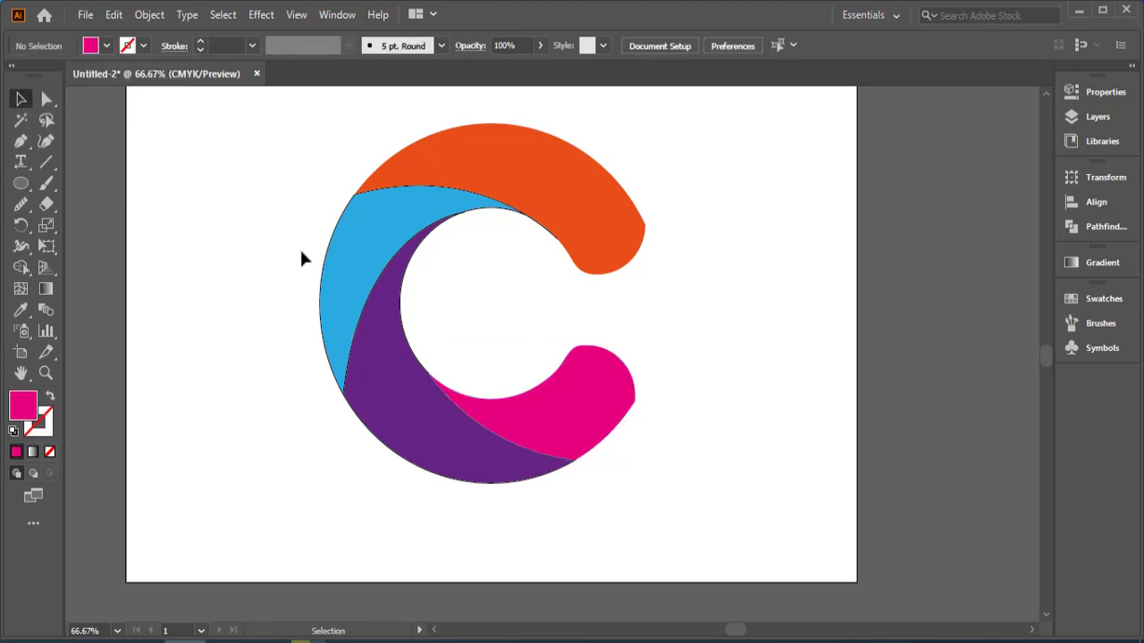
Remove the stroke from the C's light blue left segment and deselect it
left_click(327, 272)
left_click(143, 46)
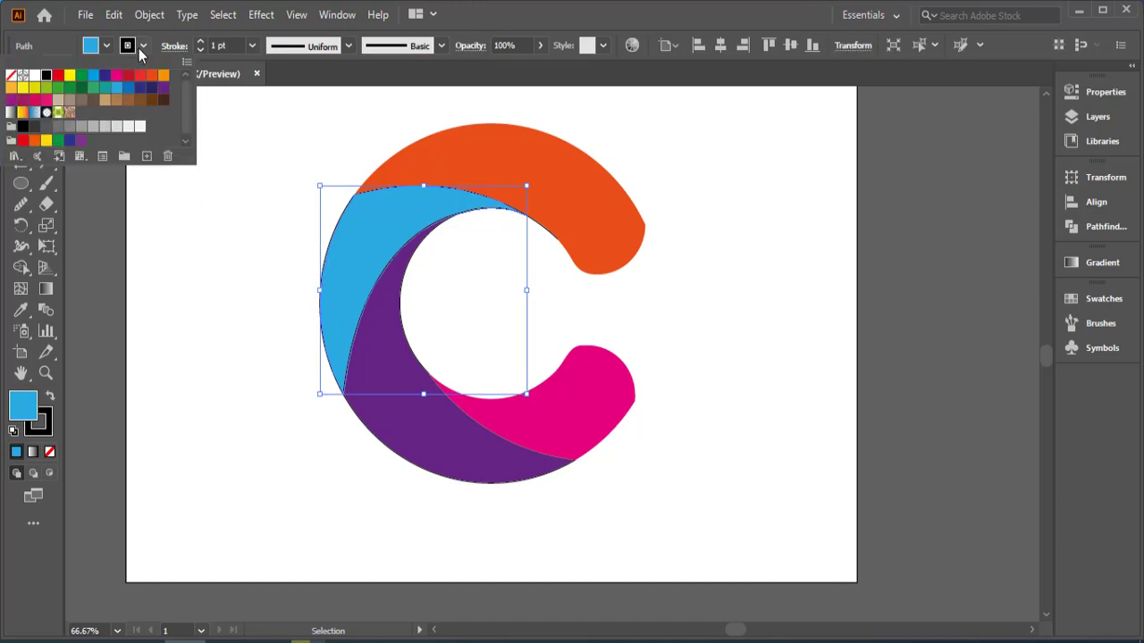
left_click(11, 75)
left_click(168, 292)
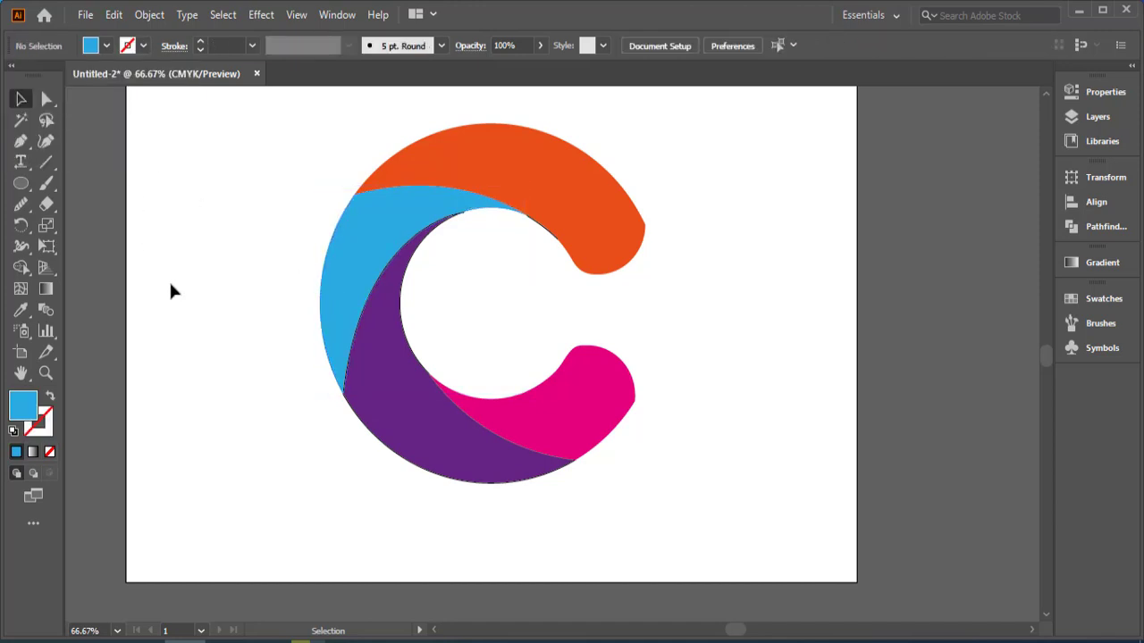
Remove the stroke from the C's purple lower-left segment and deselect everything
left_click(405, 330)
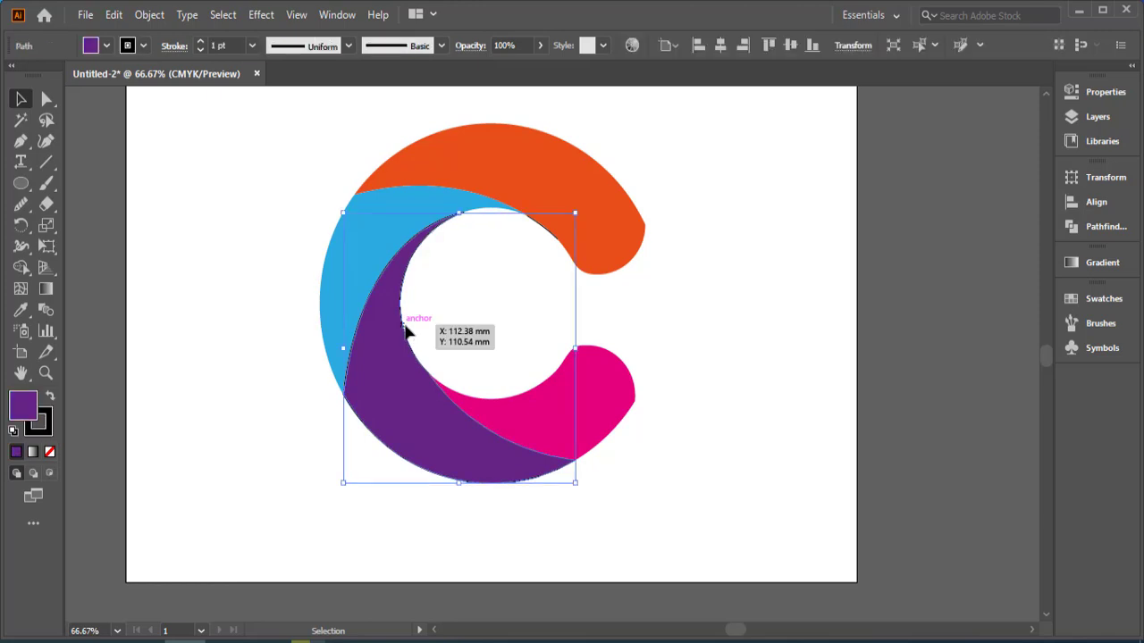
left_click(459, 330)
double_click(416, 352)
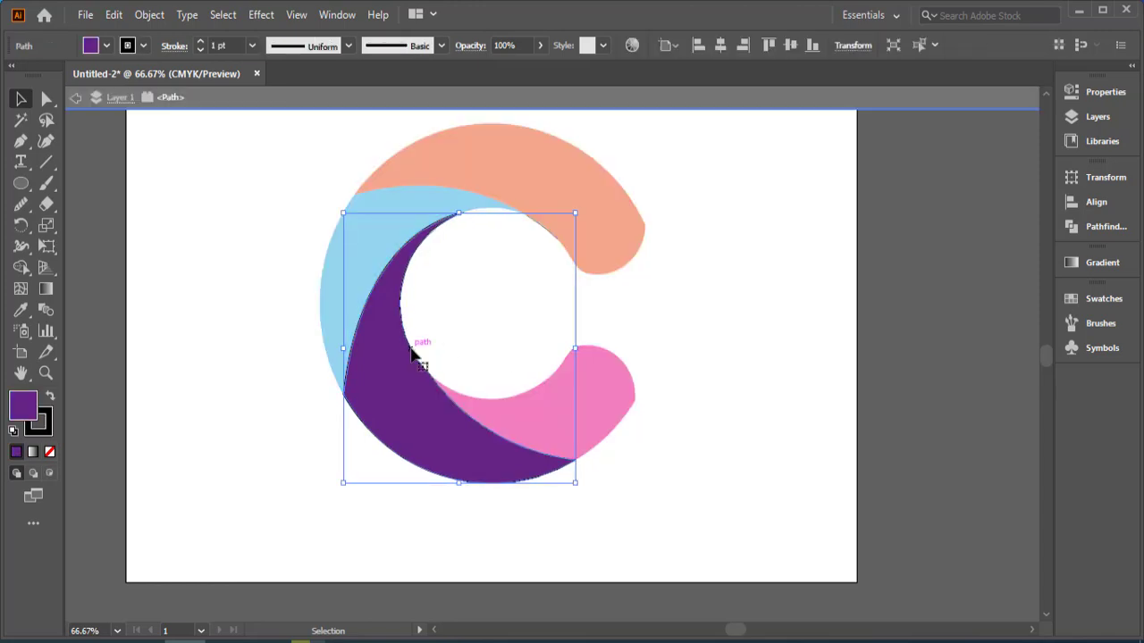
left_click(141, 46)
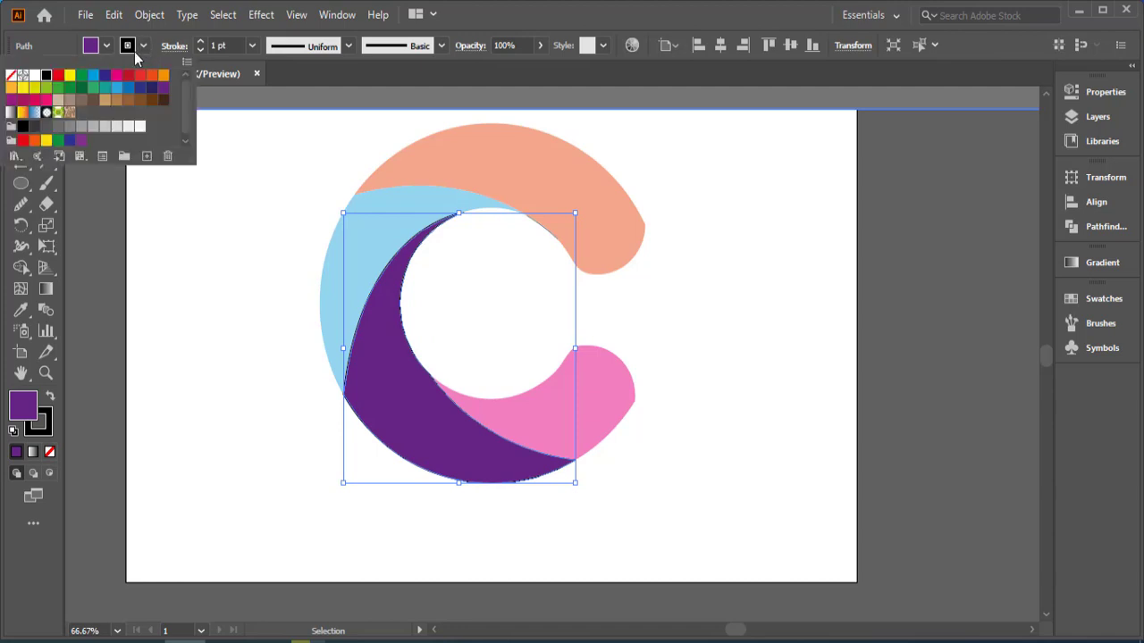
left_click(13, 77)
double_click(164, 232)
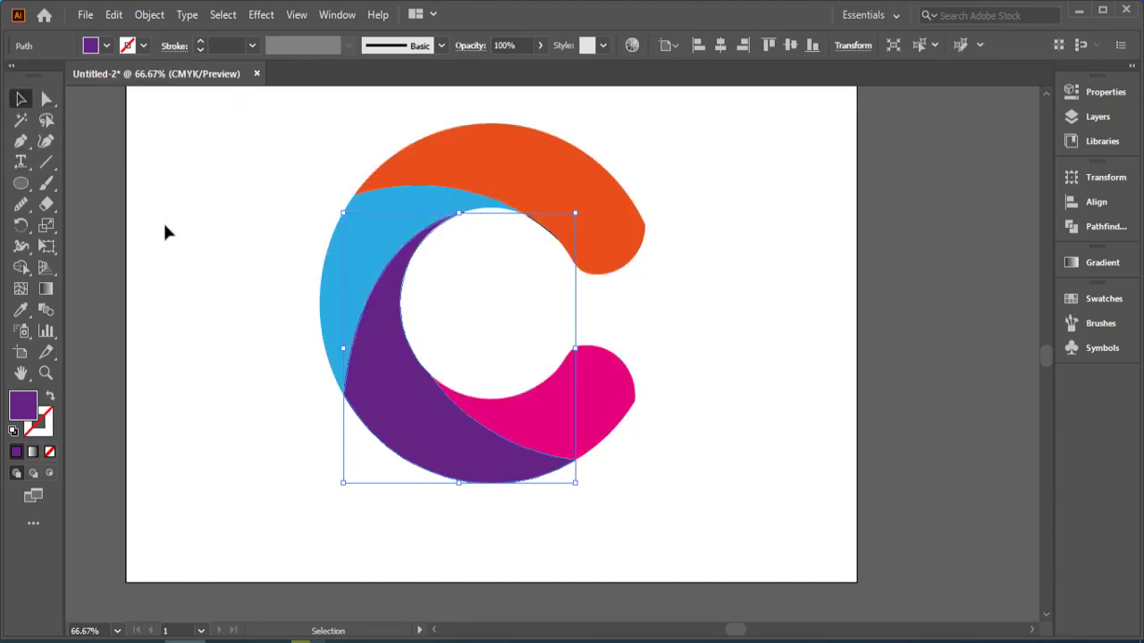
left_click(227, 271)
left_click(361, 332)
left_click(224, 305)
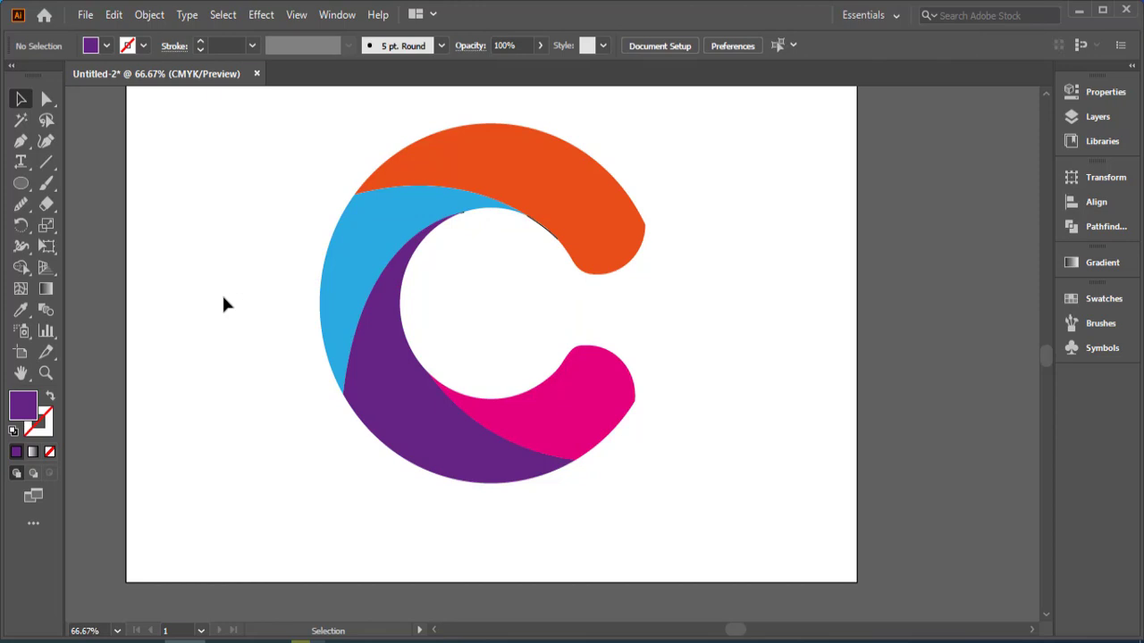
Apply a linear gradient fill to the C's upper segment and set its starting colour stop to orange-red
left_click(582, 211)
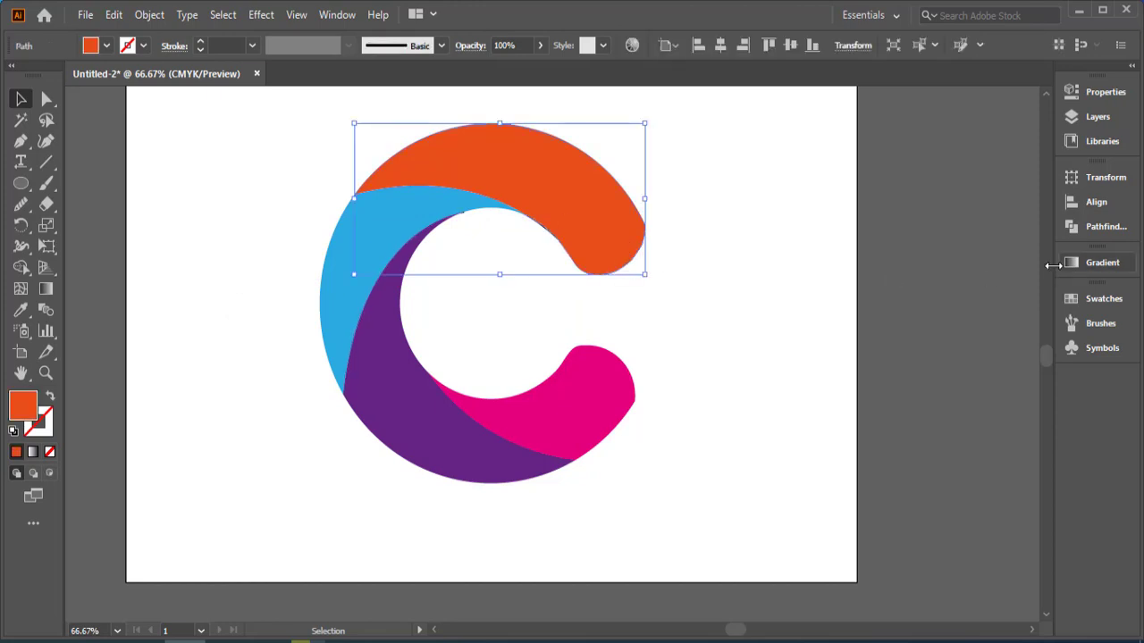
left_click(1086, 265)
left_click(881, 291)
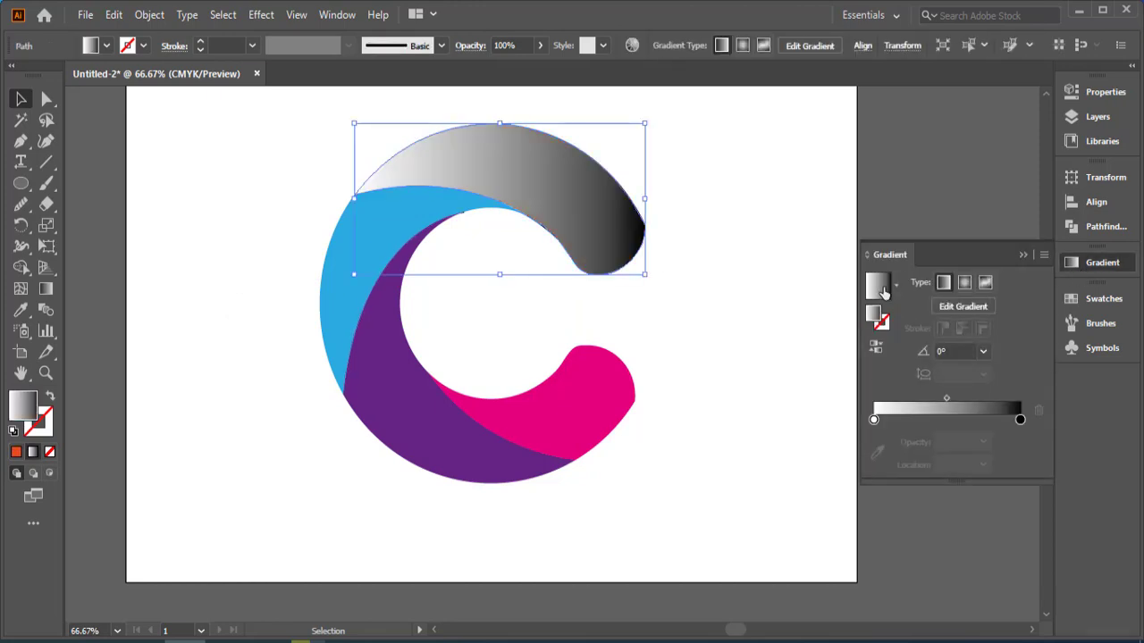
double_click(874, 419)
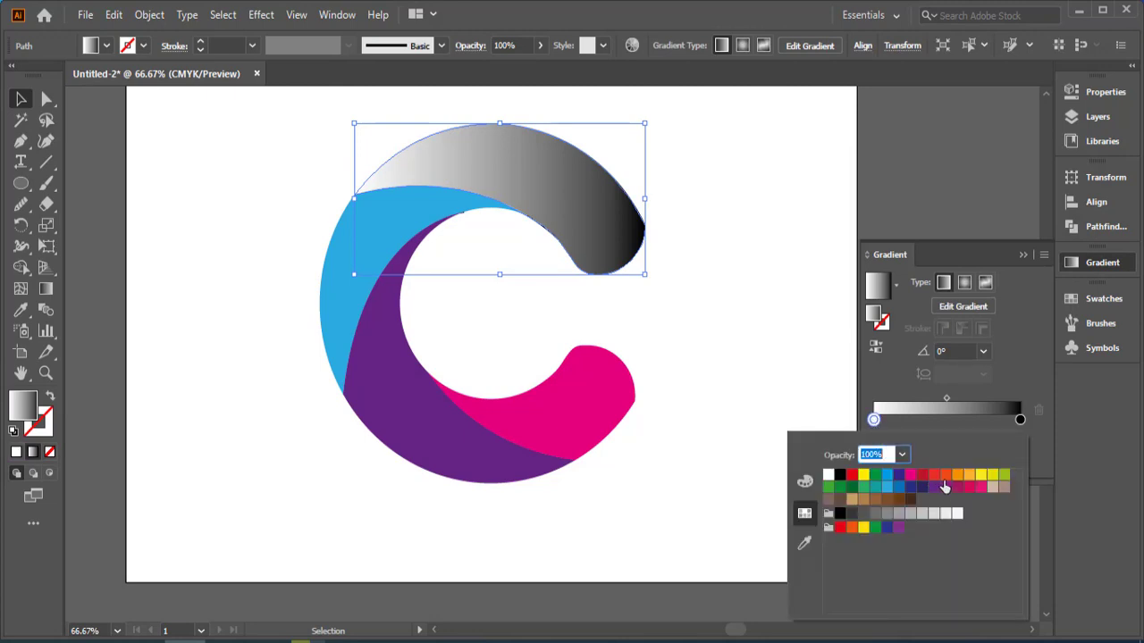
left_click(947, 477)
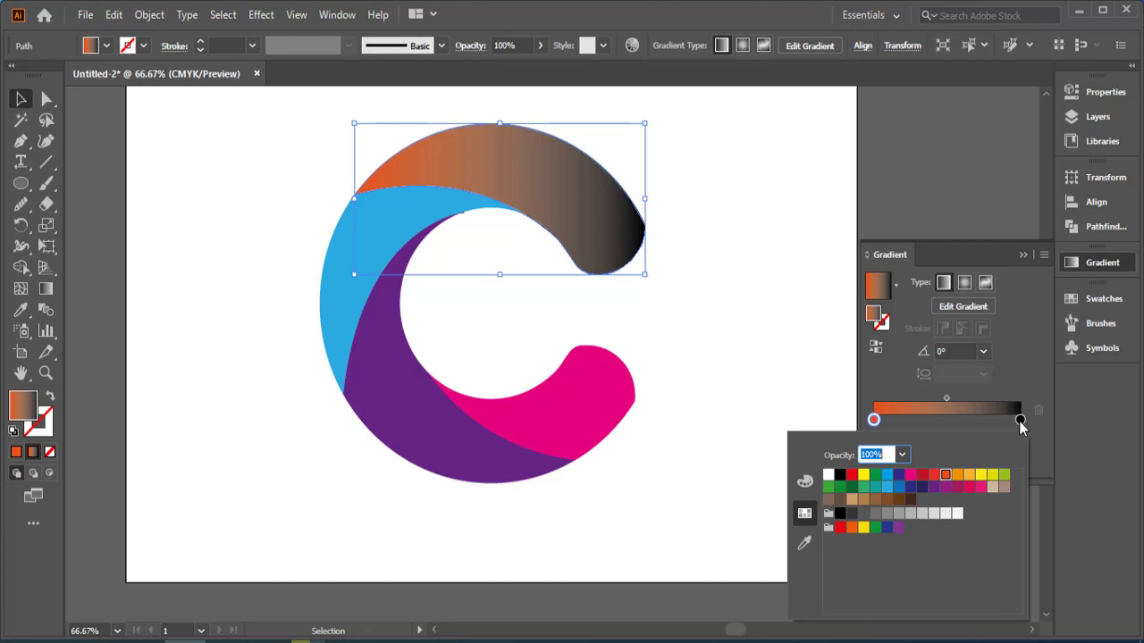
Set the end colour stop of the upper segment's gradient to light orange
double_click(1020, 419)
left_click(932, 476)
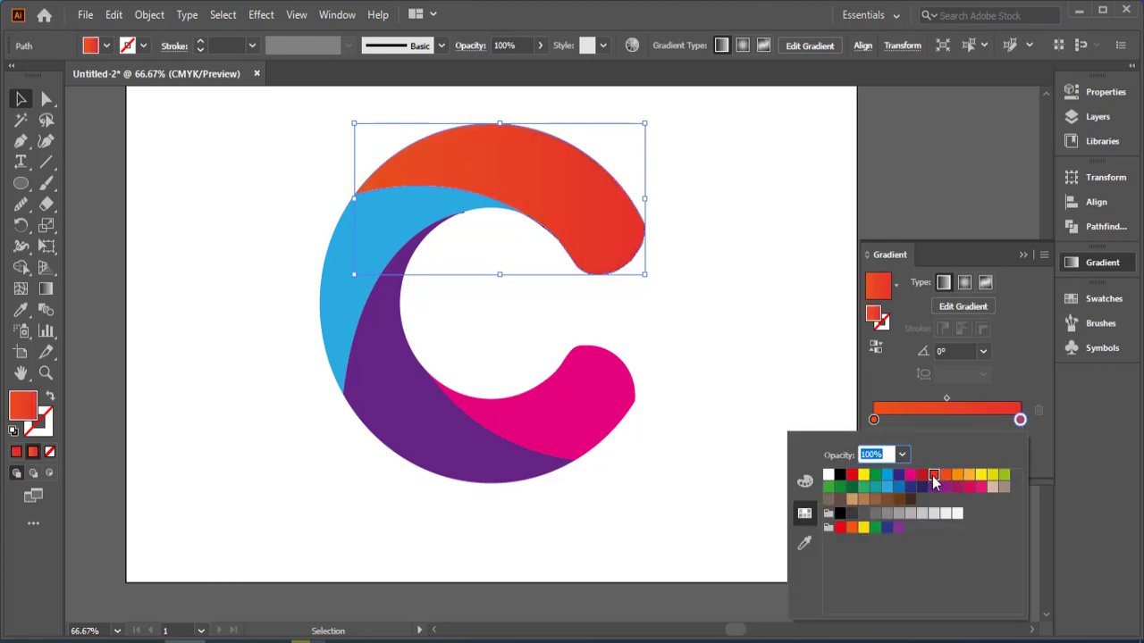
left_click(957, 476)
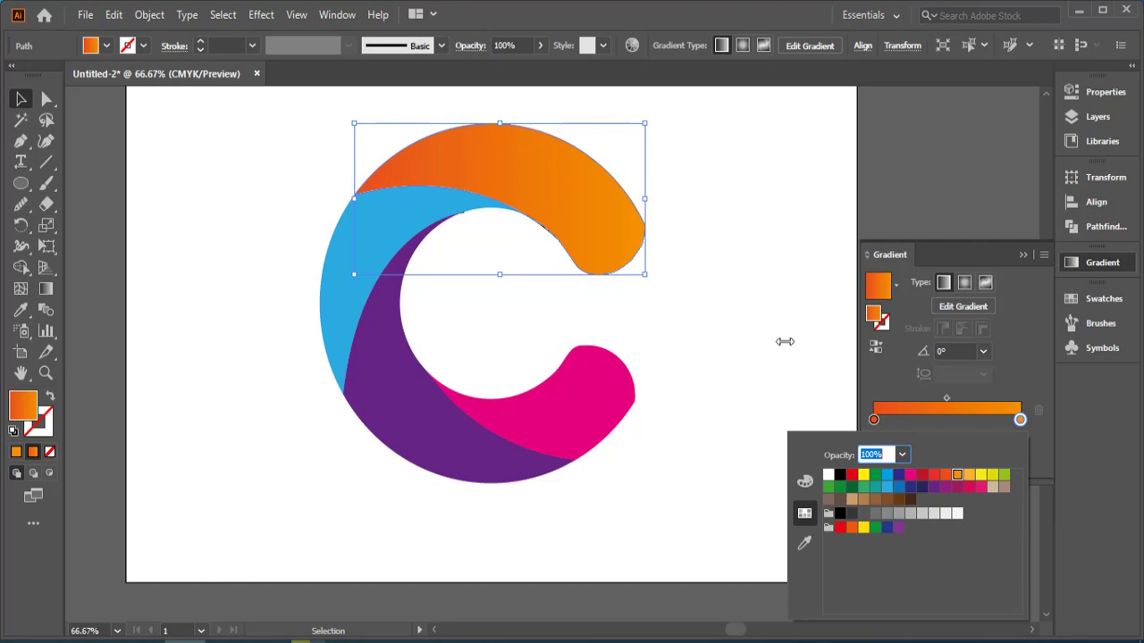
left_click(883, 377)
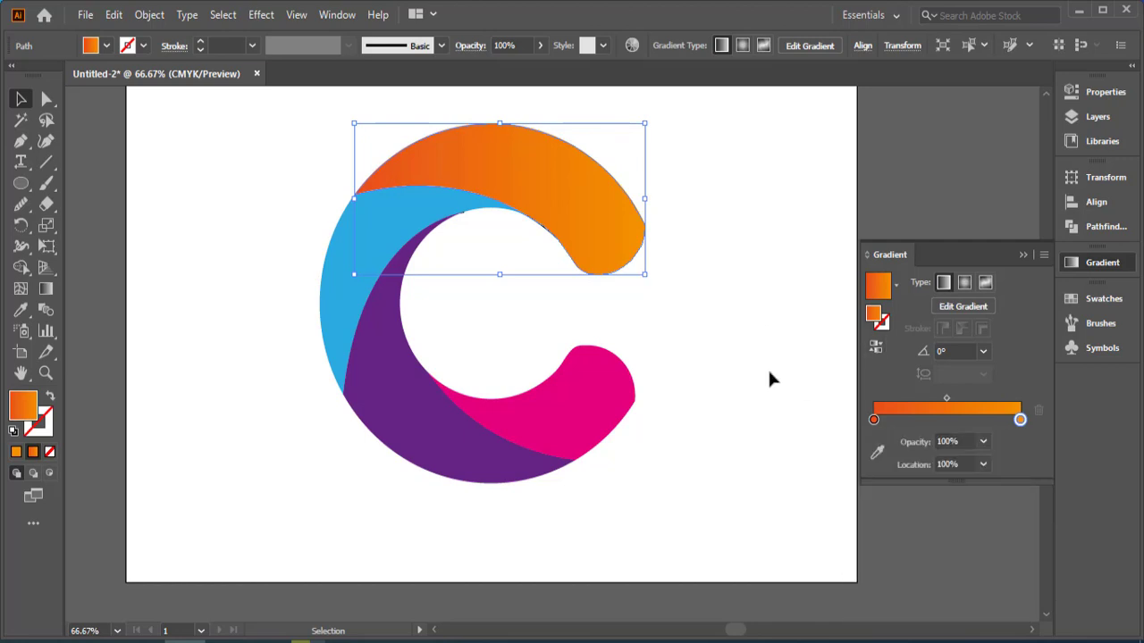
Select the C's light blue segment and open the Foliage gradient swatch library
left_click(330, 306)
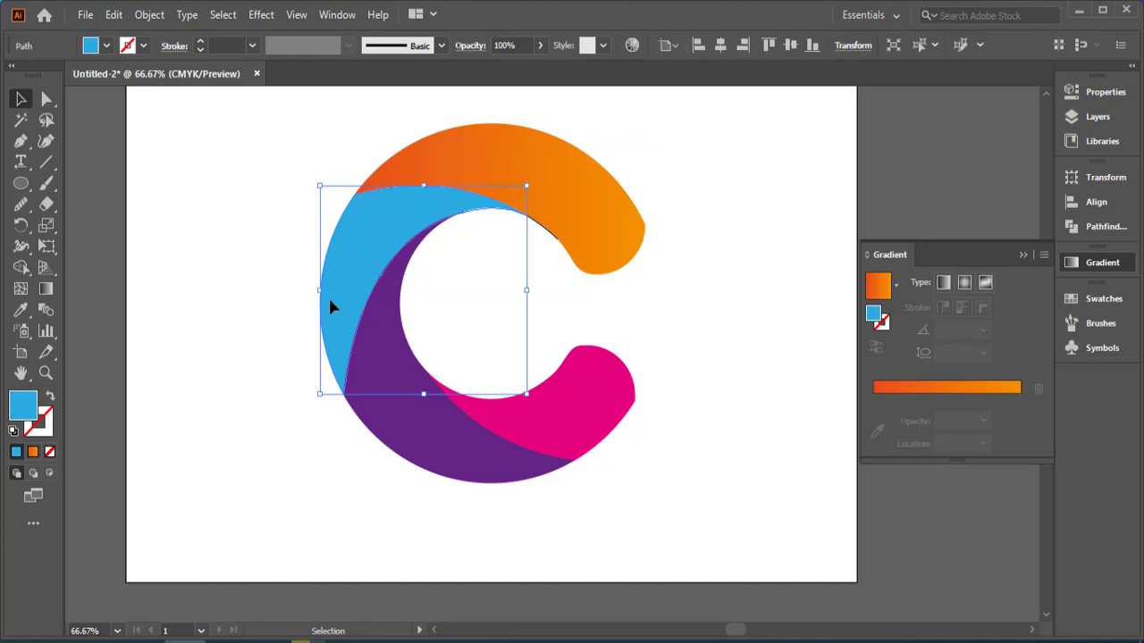
left_click(107, 45)
left_click(15, 158)
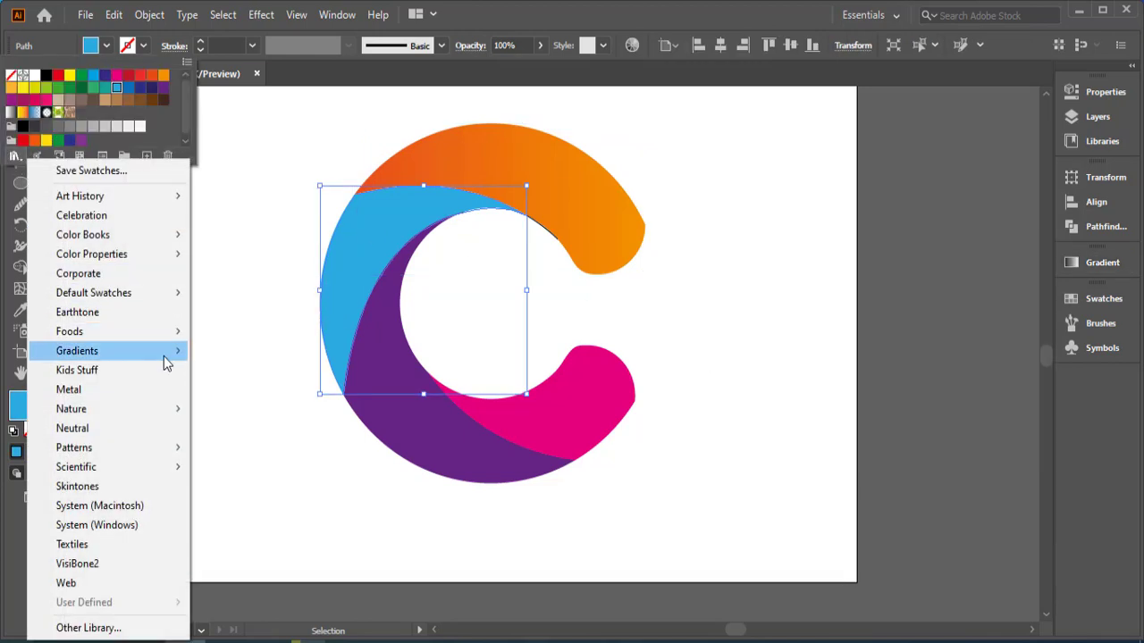
mouse_move(166, 362)
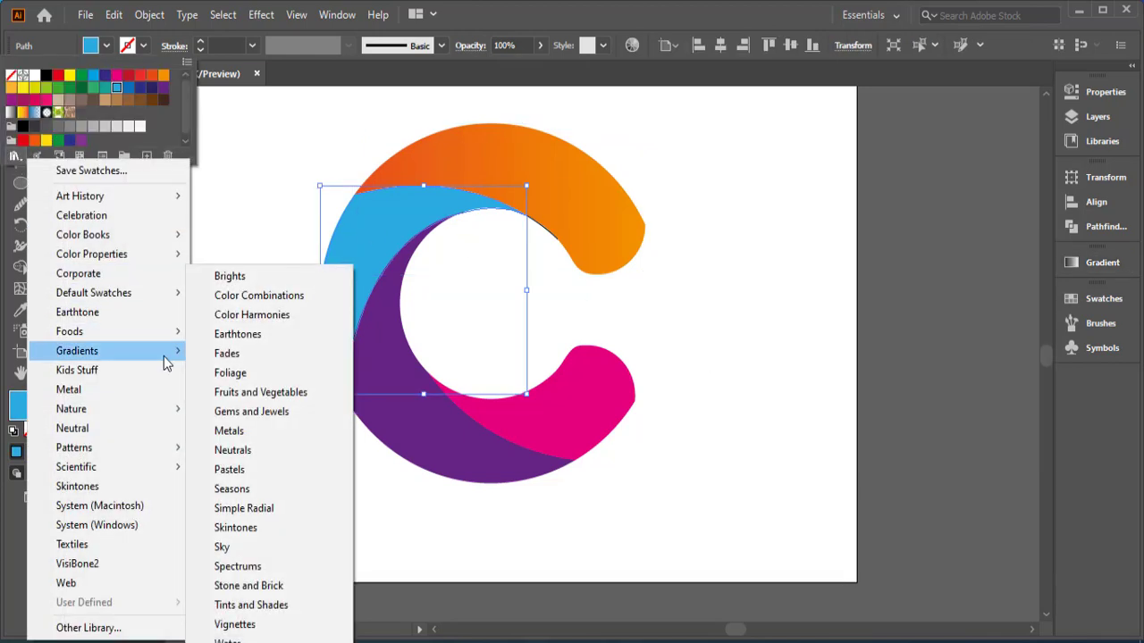
left_click(271, 379)
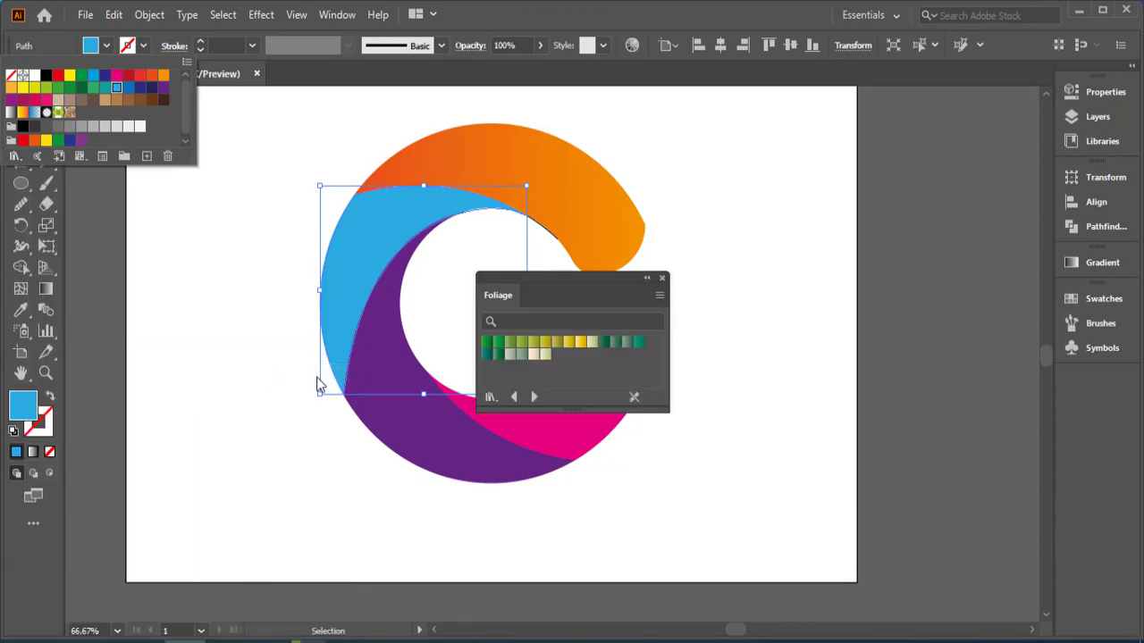
left_click_drag(516, 407, 517, 399)
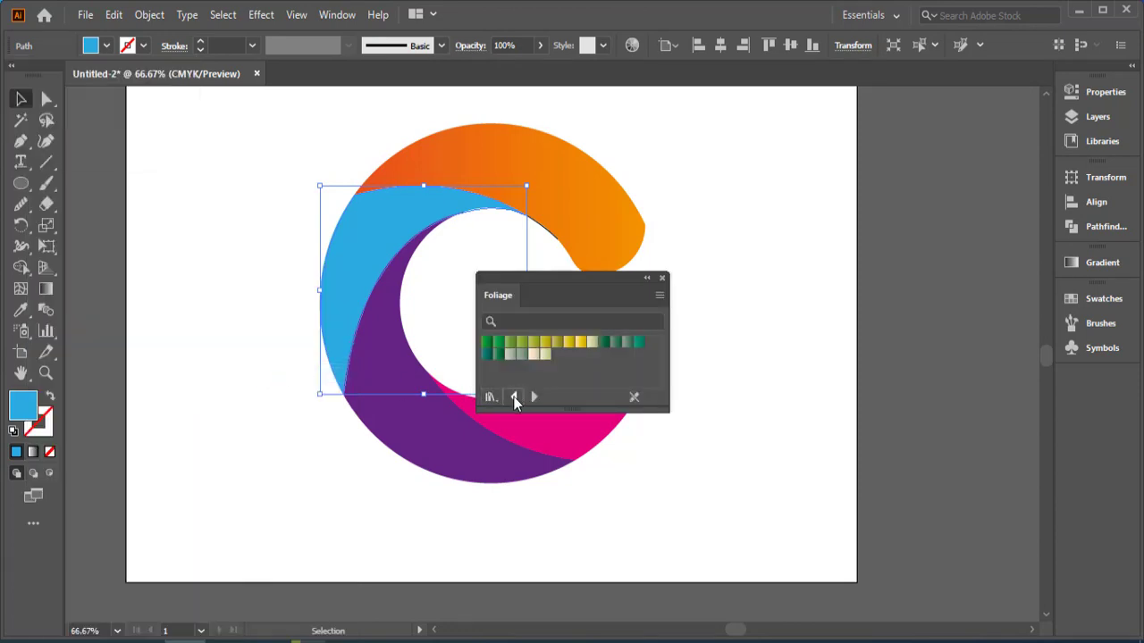
Switch to the Brights gradient library and fill the light blue segment with its bright blue gradient
left_click(514, 396)
left_click(513, 397)
left_click(513, 397)
left_click(513, 397)
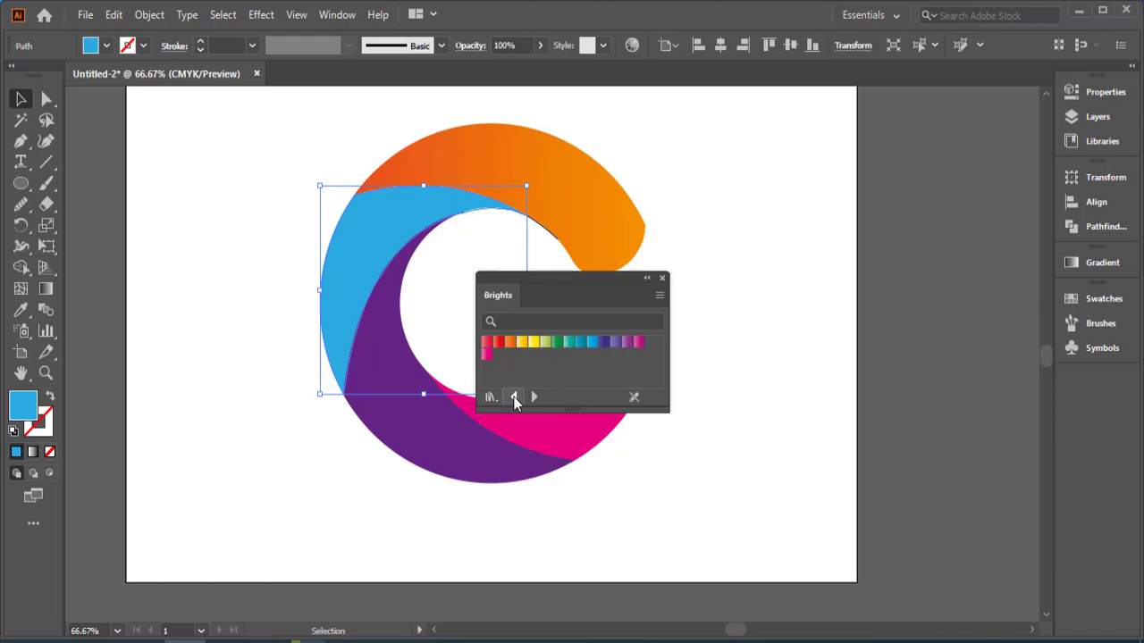
left_click(591, 342)
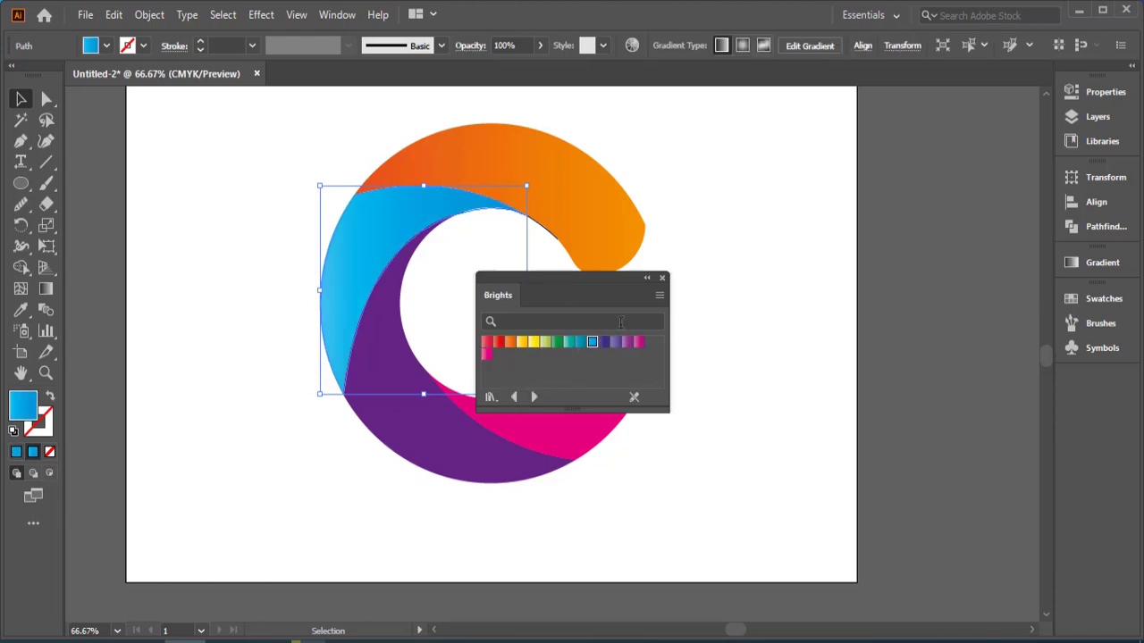
Move the Brights swatches aside and set the starting colour stop of the blue segment's gradient to black (K=100)
left_click_drag(612, 282, 845, 446)
left_click(1099, 266)
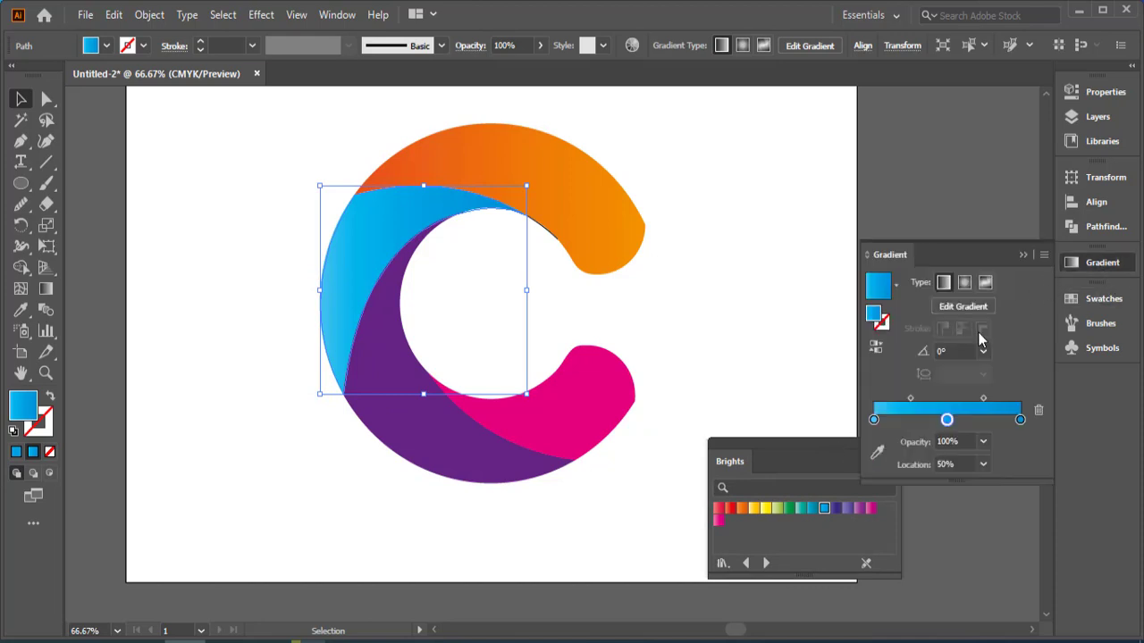
double_click(874, 420)
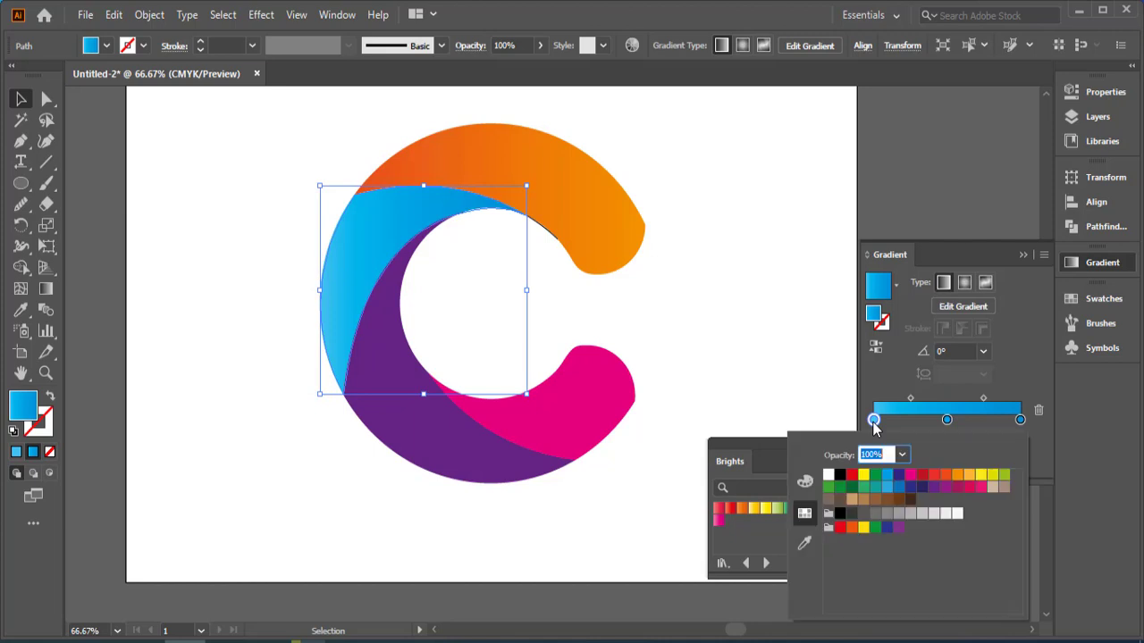
left_click(840, 515)
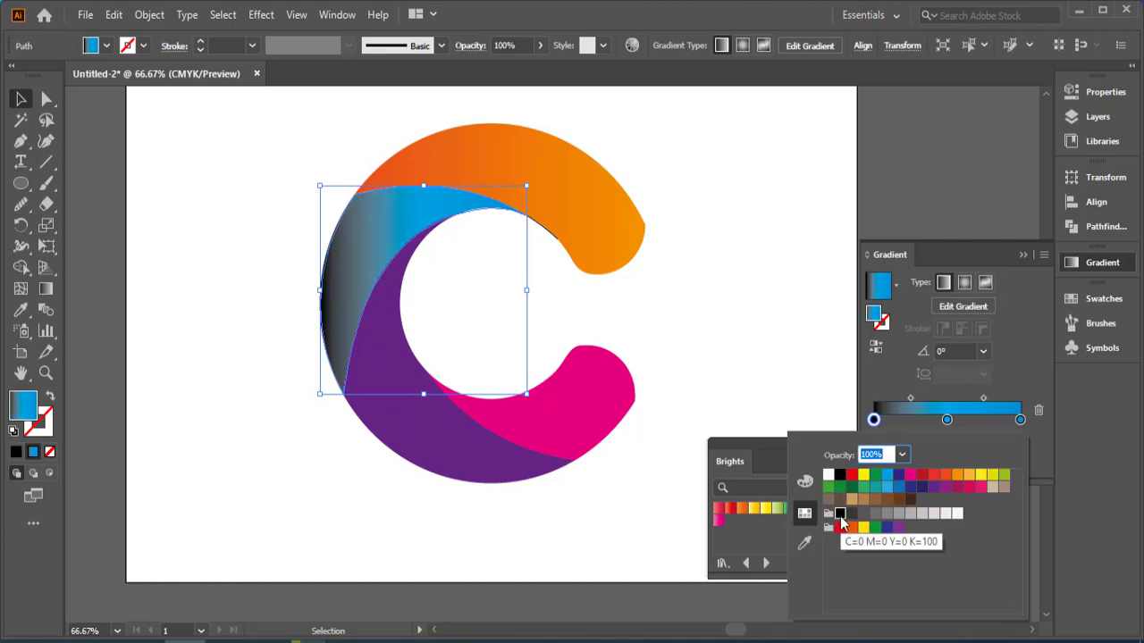
left_click(896, 308)
left_click(897, 287)
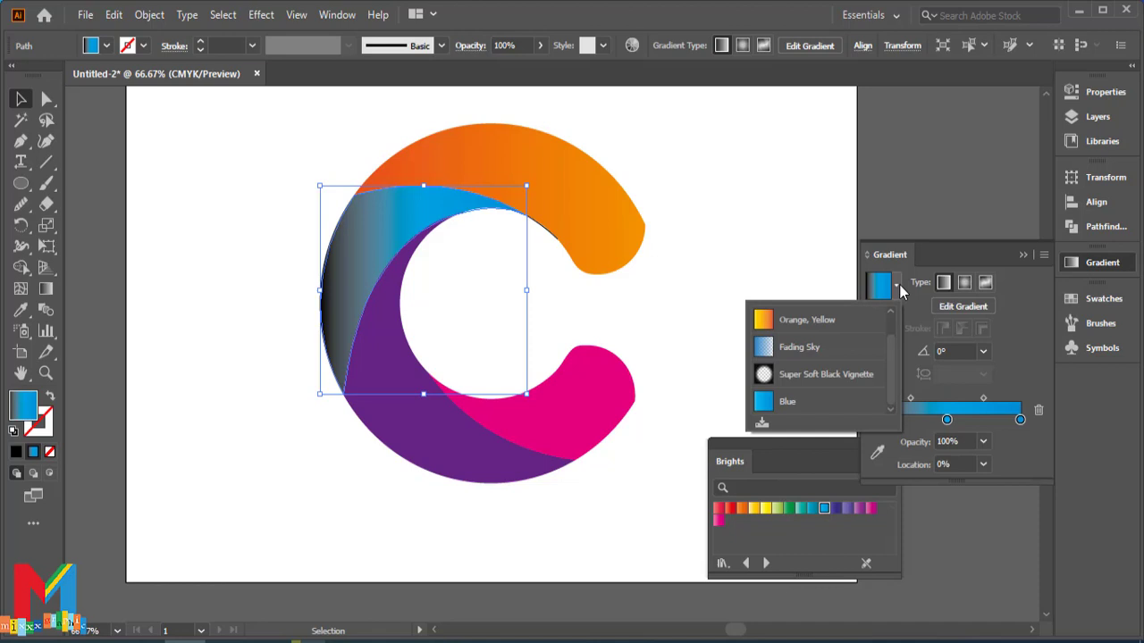
scroll(883, 368, "up", 1)
scroll(883, 368, "down", 1)
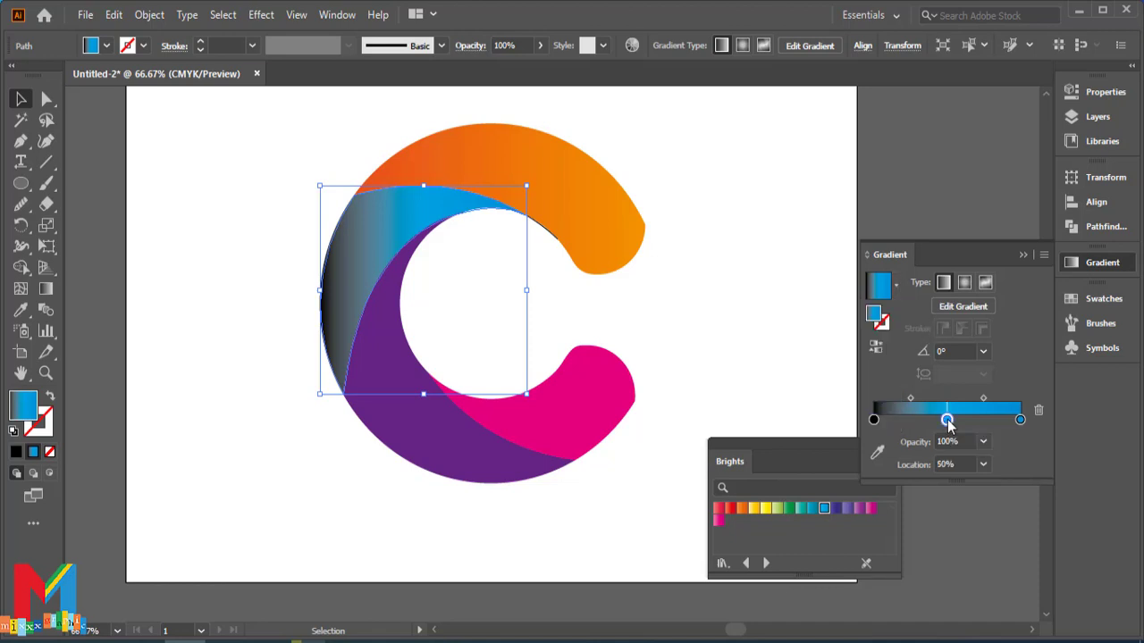
Add a colour stop at about 19% in the blue segment's gradient and colour it blue (C=70 M=15 Y=0 K=0)
left_click(906, 420)
left_click_drag(906, 426, 902, 428)
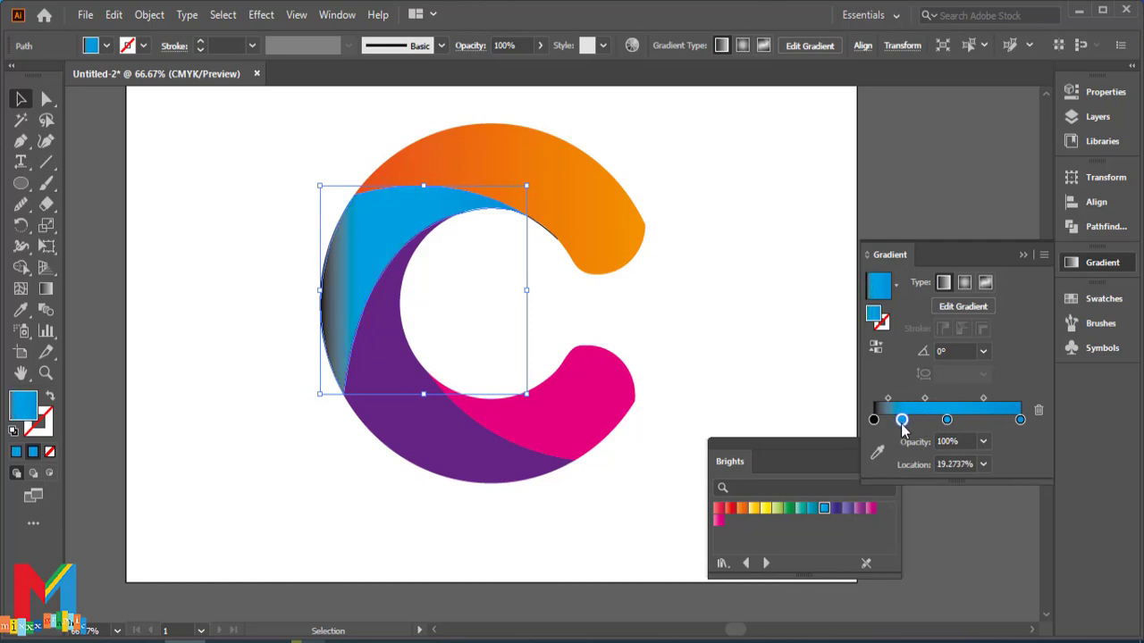
double_click(901, 420)
left_click(887, 486)
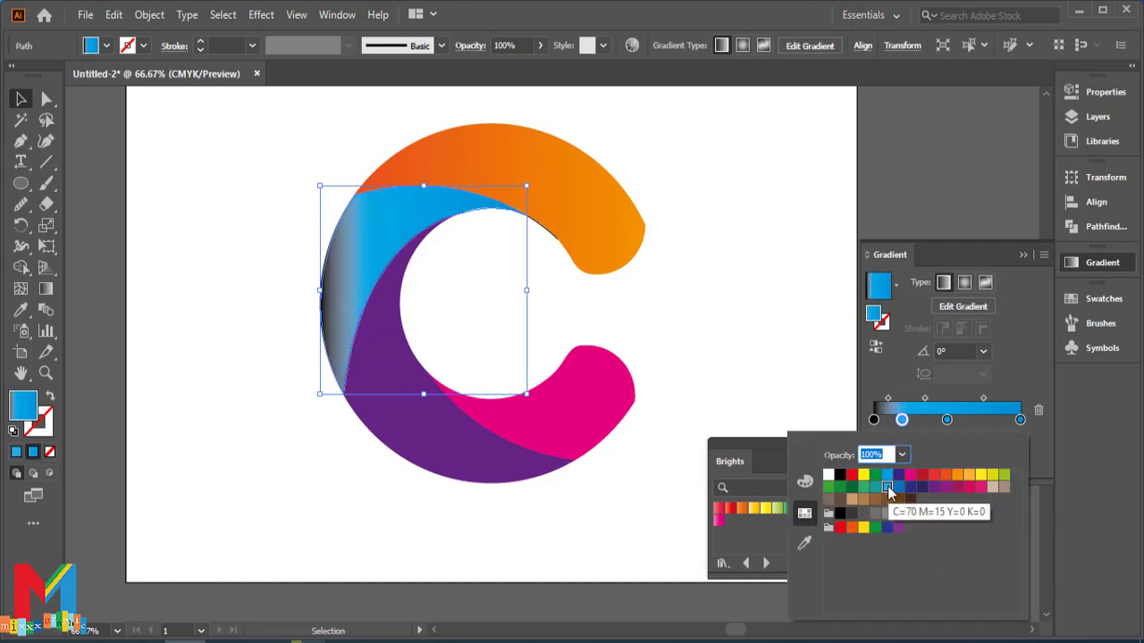
Redraw the blue segment's gradient with the Gradient tool so it runs diagonally downward at about -114°
left_click(49, 299)
left_click(47, 290)
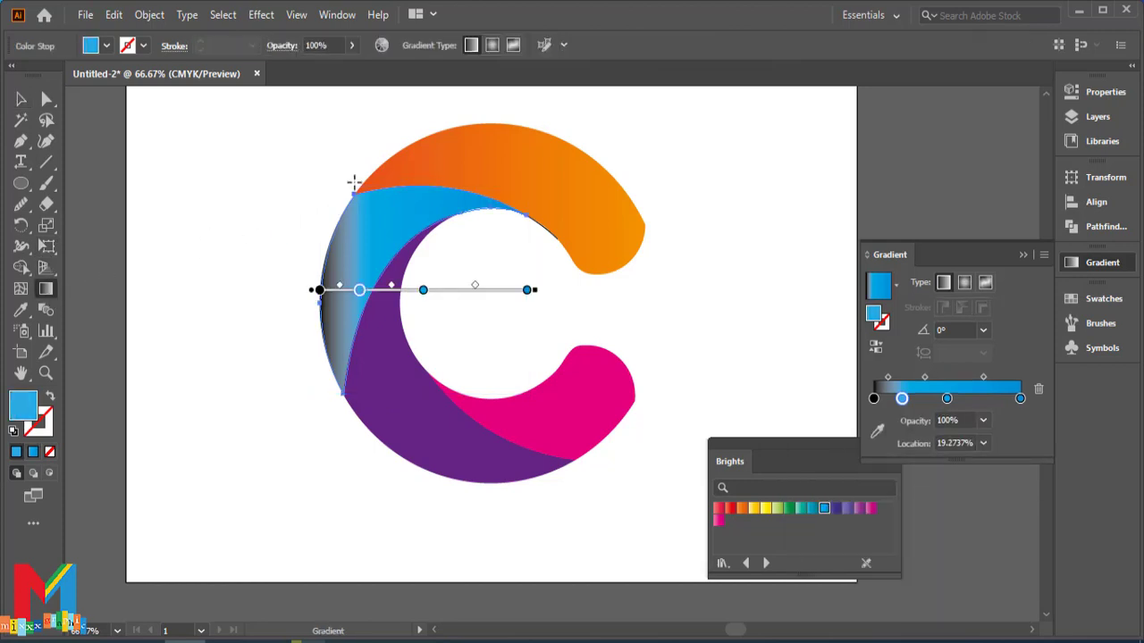
left_click_drag(453, 159, 284, 419)
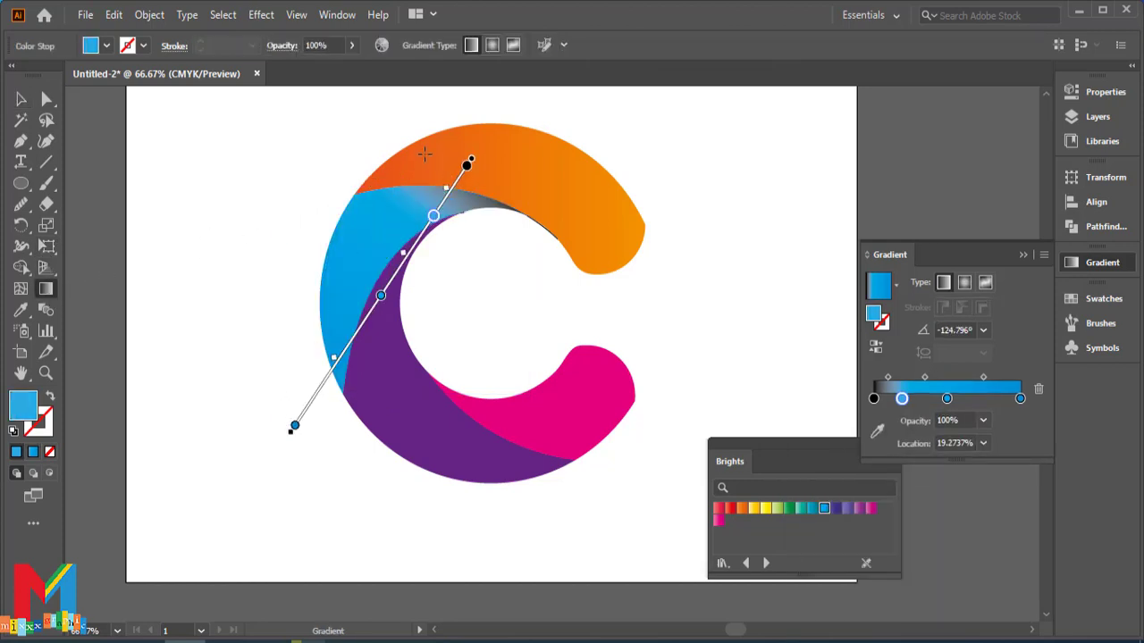
left_click_drag(425, 155, 281, 498)
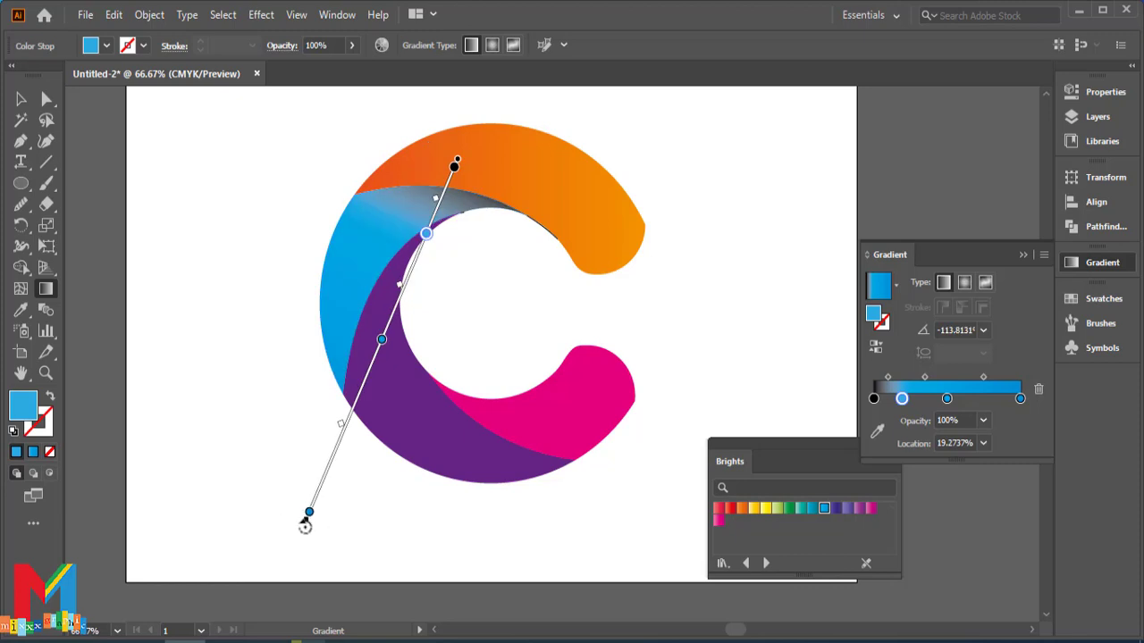
Rotate the blue segment's gradient to about -97° and place its added blue stop at about 18%
left_click_drag(903, 399, 907, 399)
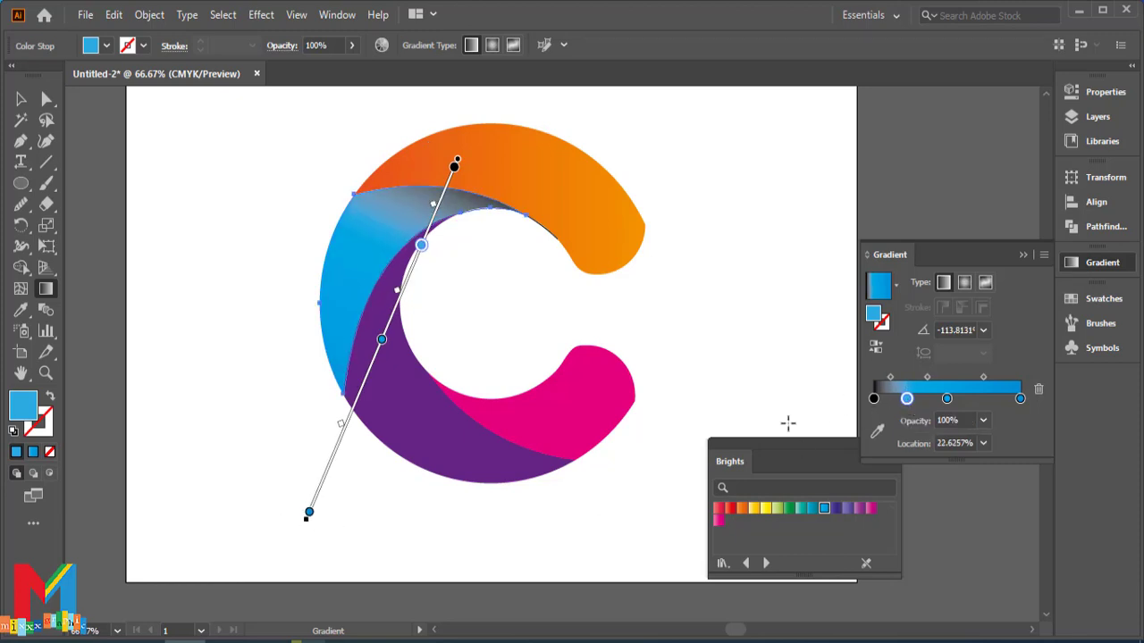
left_click_drag(308, 523, 350, 532)
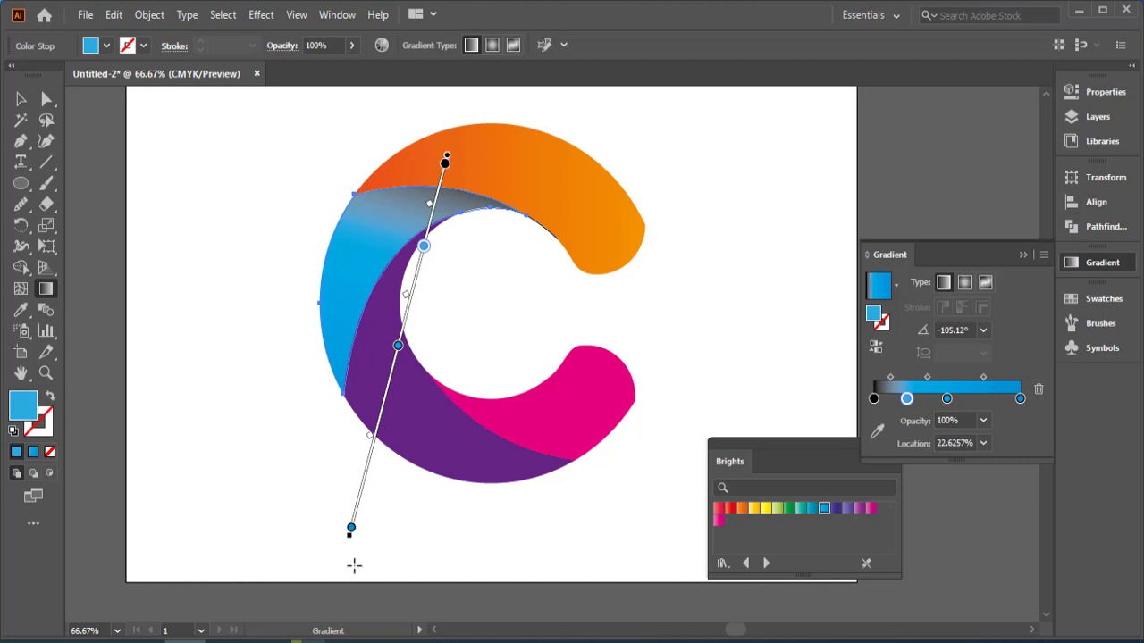
mouse_move(357, 542)
left_mouse_down()
mouse_move(356, 553)
mouse_move(394, 569)
left_mouse_up()
left_click_drag(424, 250, 426, 232)
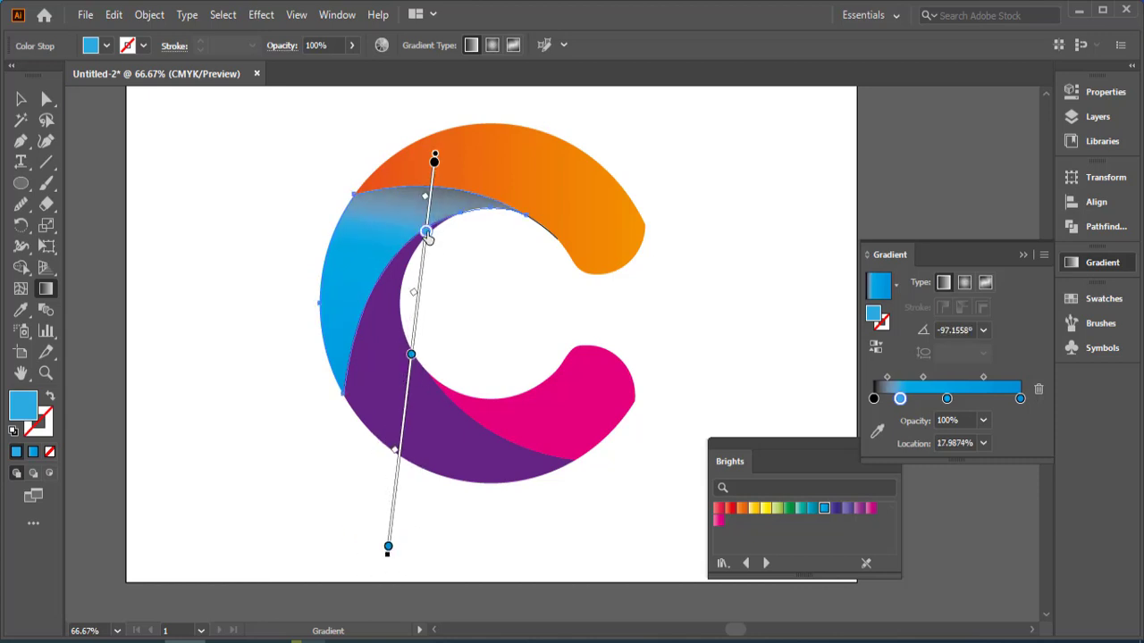
Shift the blue segment's black stop to about 4% and its added blue stop to about 18.6%
left_click_drag(434, 162, 433, 173)
double_click(434, 171)
key("Escape")
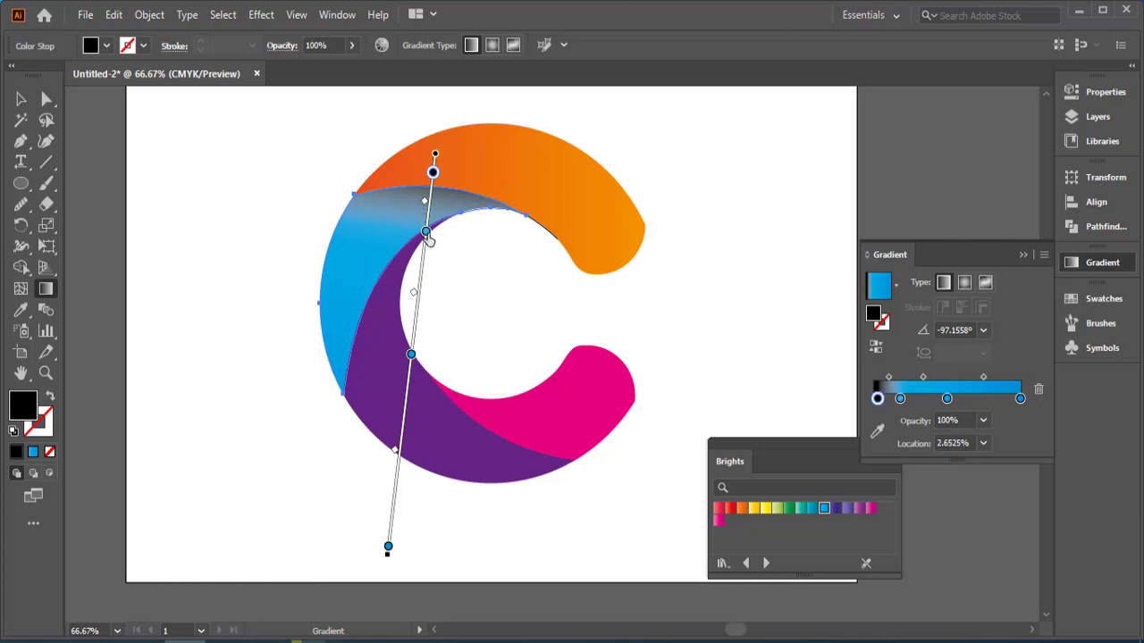
left_click_drag(427, 235, 428, 221)
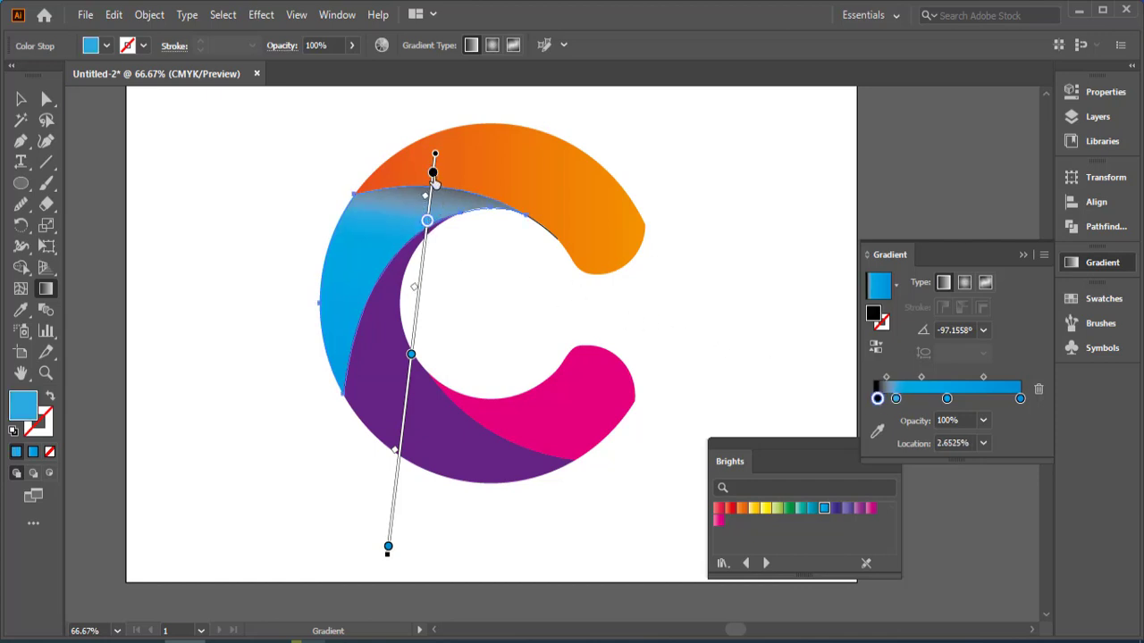
left_click_drag(434, 178, 434, 182)
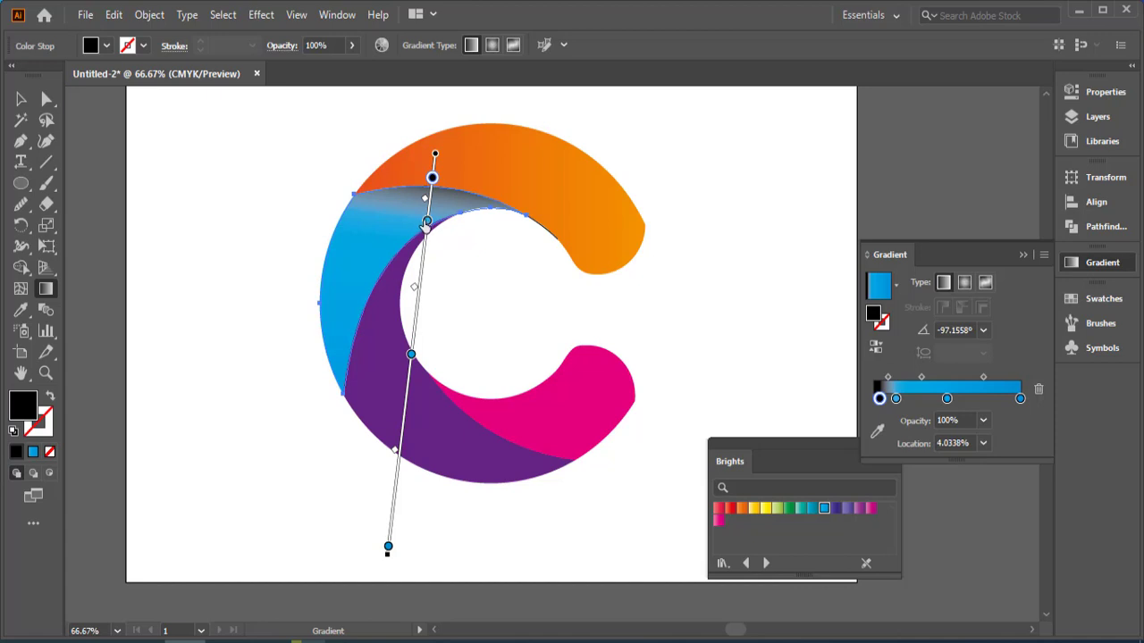
left_click(425, 222)
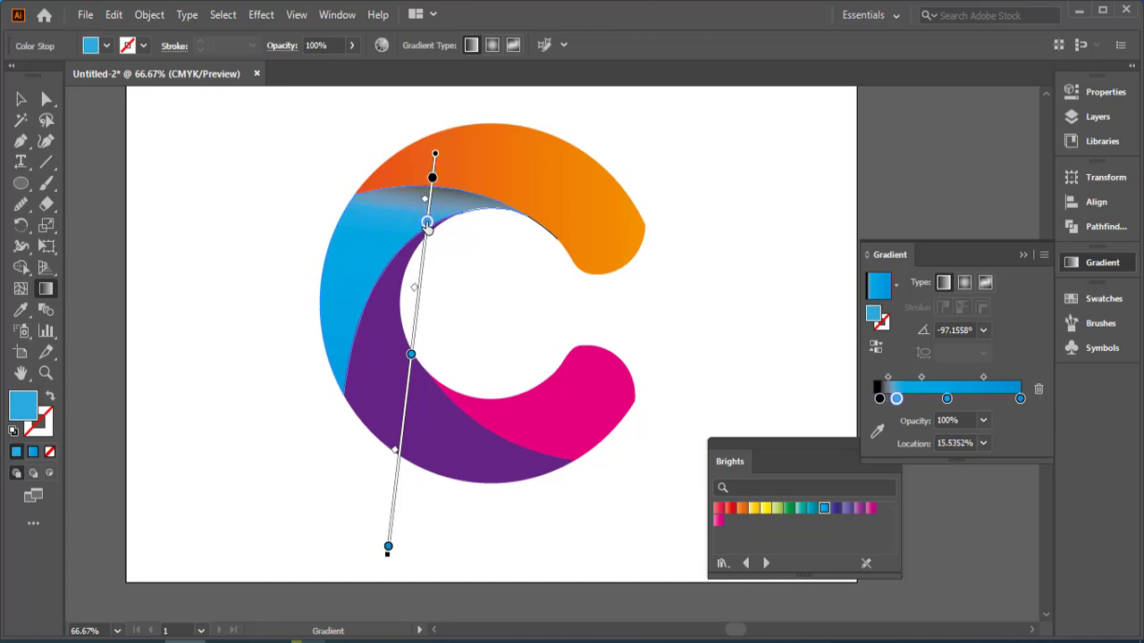
left_click_drag(427, 227, 426, 240)
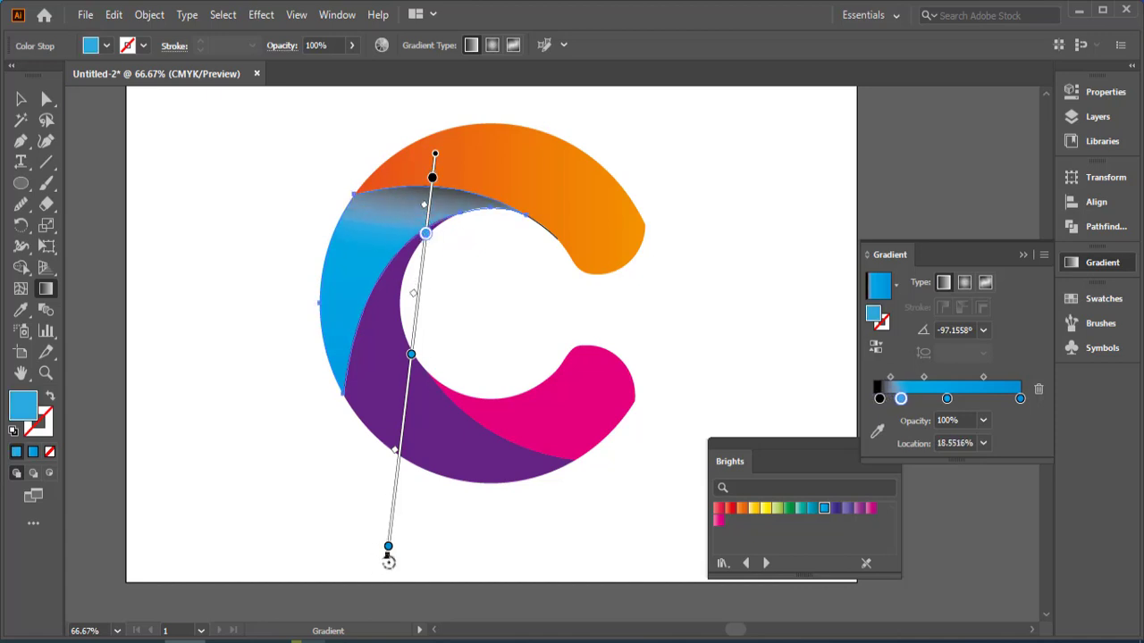
Rotate the blue segment's gradient to about -95° and pull its black stop back to about 0.25%
left_click_drag(387, 545, 400, 548)
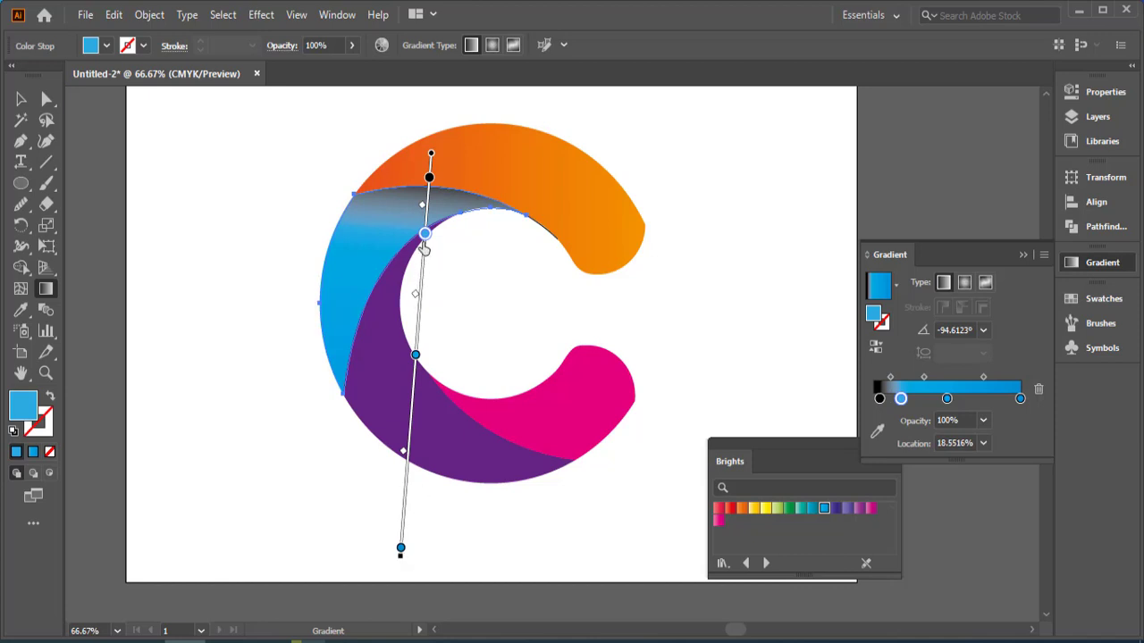
left_click_drag(429, 178, 429, 171)
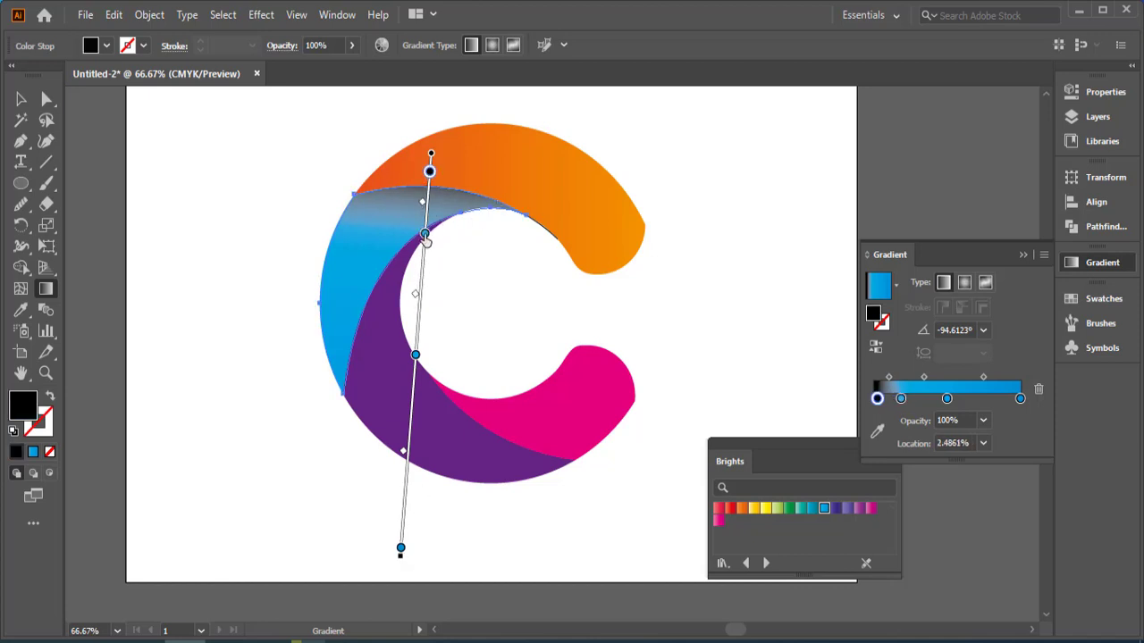
left_click_drag(426, 238, 427, 230)
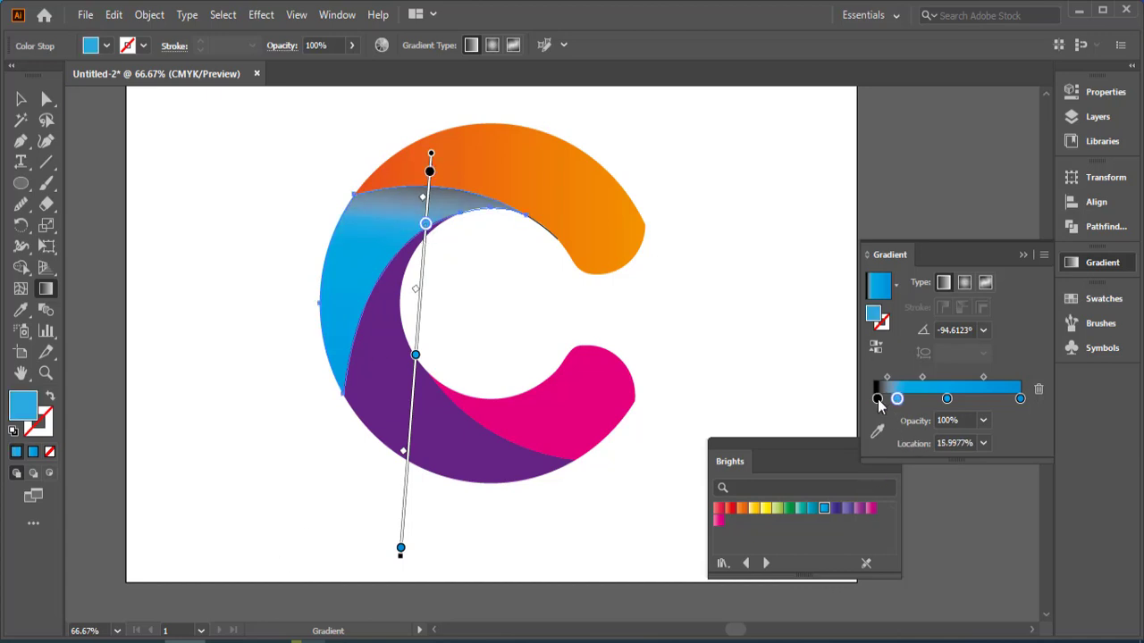
mouse_move(878, 400)
left_mouse_down()
mouse_move(893, 406)
mouse_move(874, 402)
left_mouse_up()
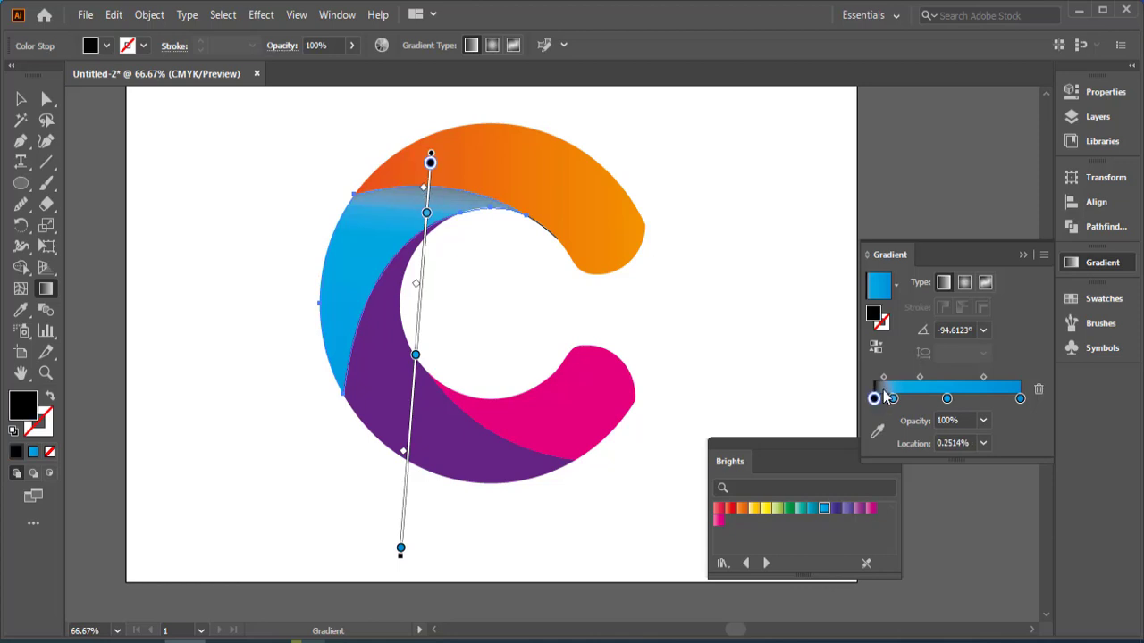
Tighten the blue segment's black-to-blue fade, angling the gradient at about -93.6° with the light blue stop at about 15.7%, and deselect it
left_click(893, 398)
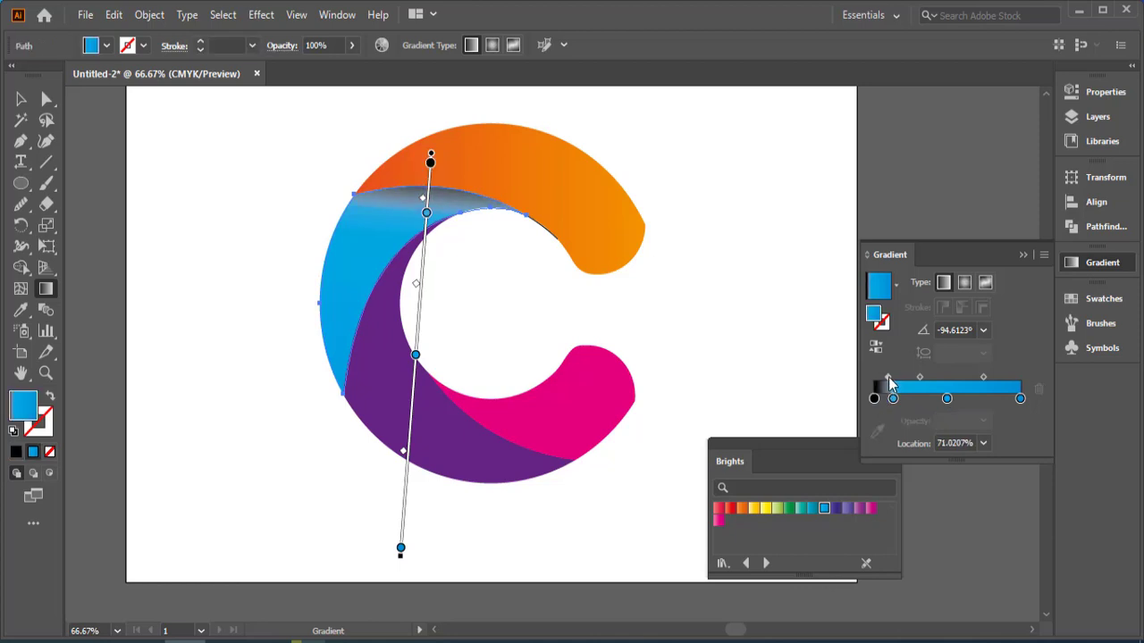
left_click_drag(892, 402, 886, 376)
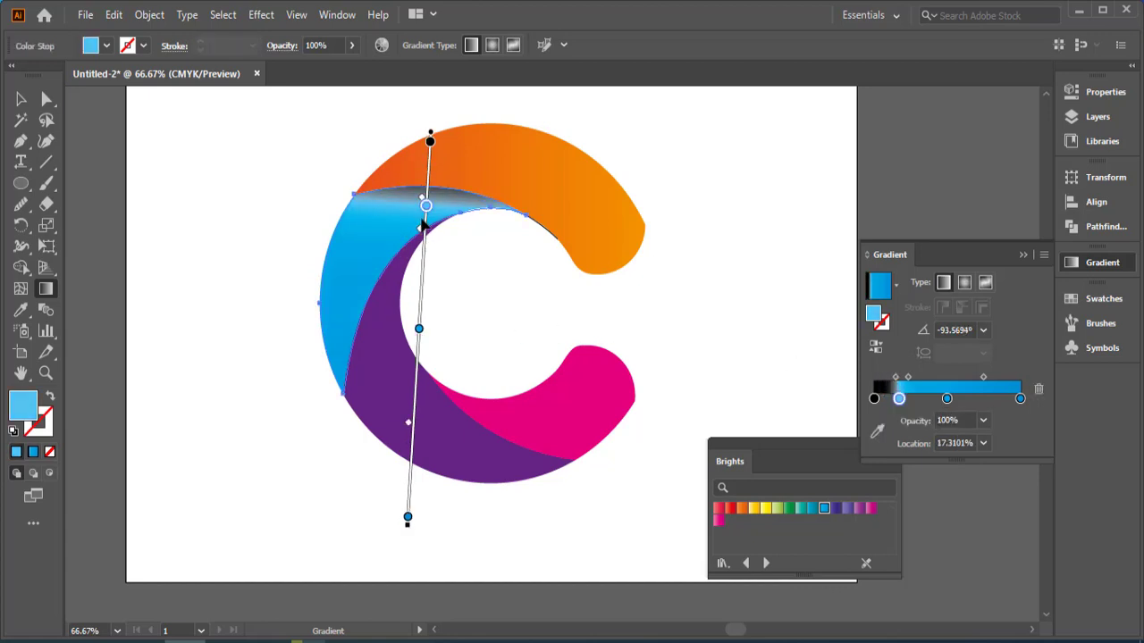
left_click_drag(426, 206, 427, 199)
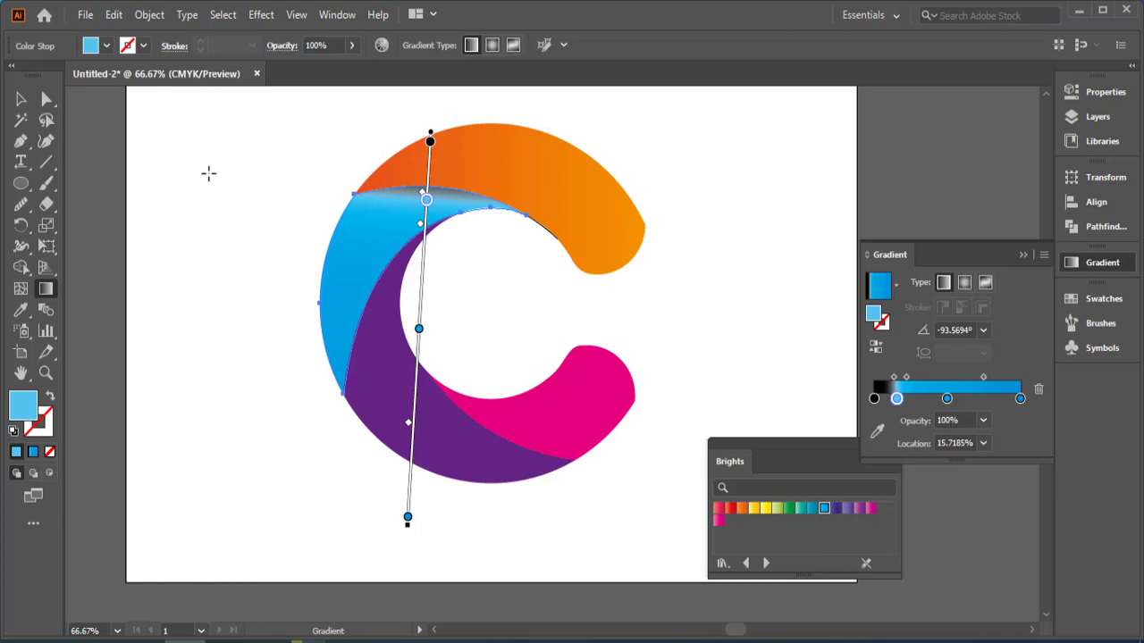
left_click(20, 99)
left_click(189, 245)
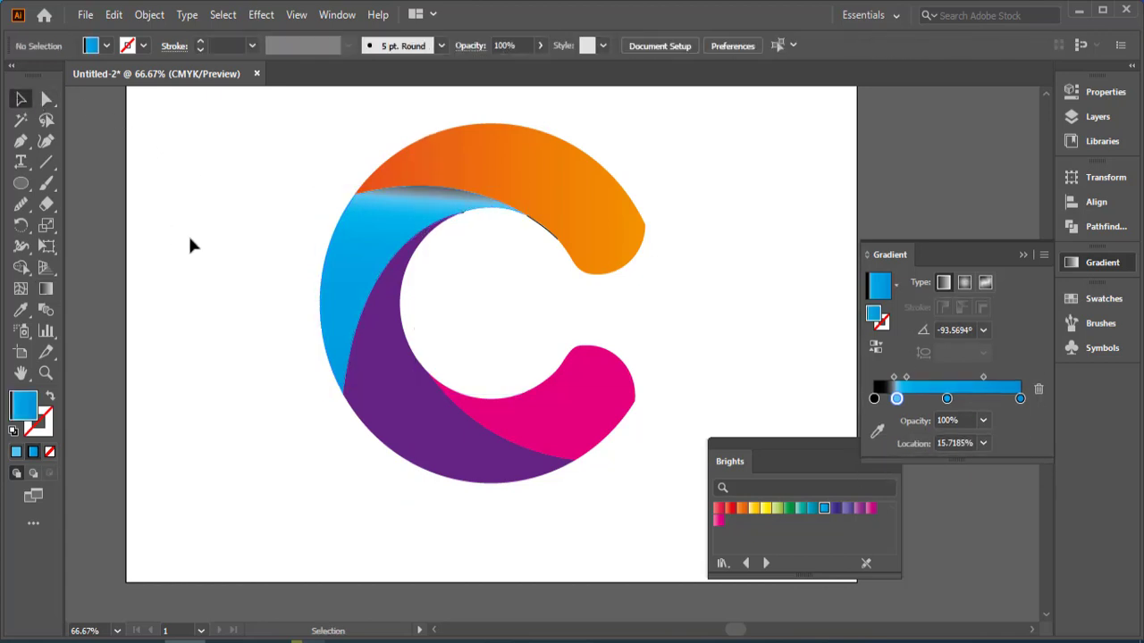
Fill the purple segment with the Violet gradient from the Brights library and add an extra colour stop near its start
left_click(382, 361)
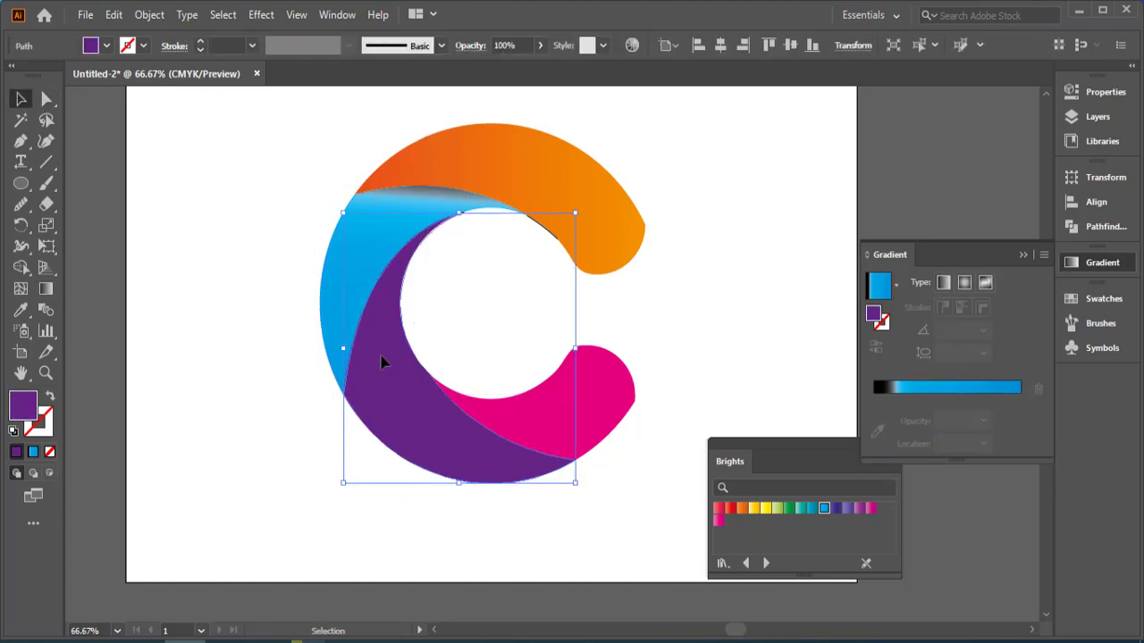
left_click(846, 509)
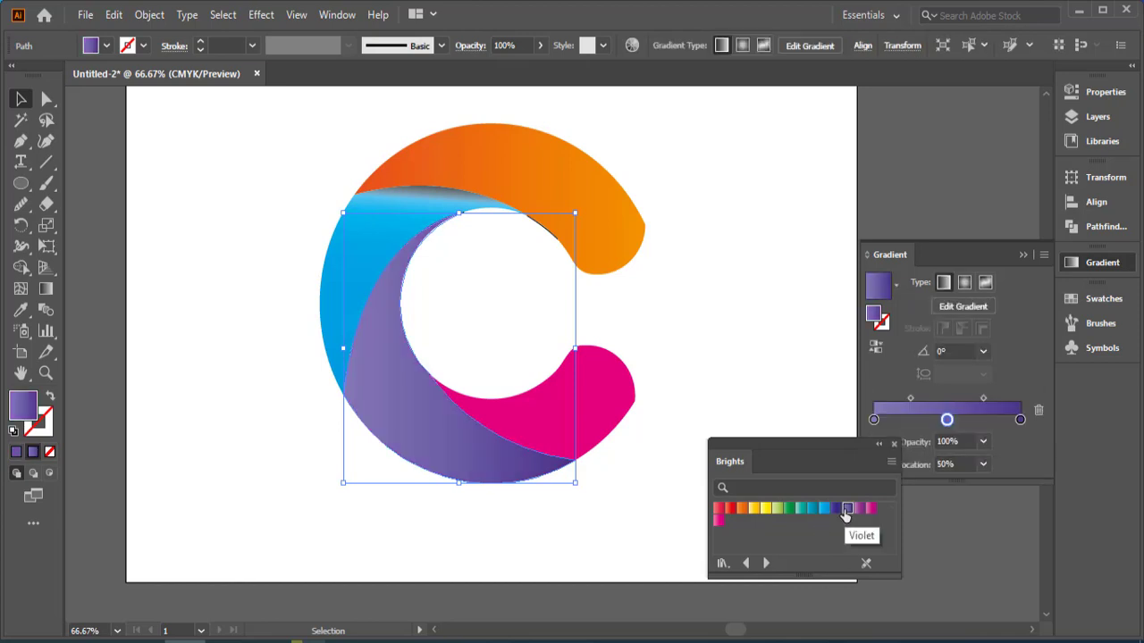
left_click(902, 420)
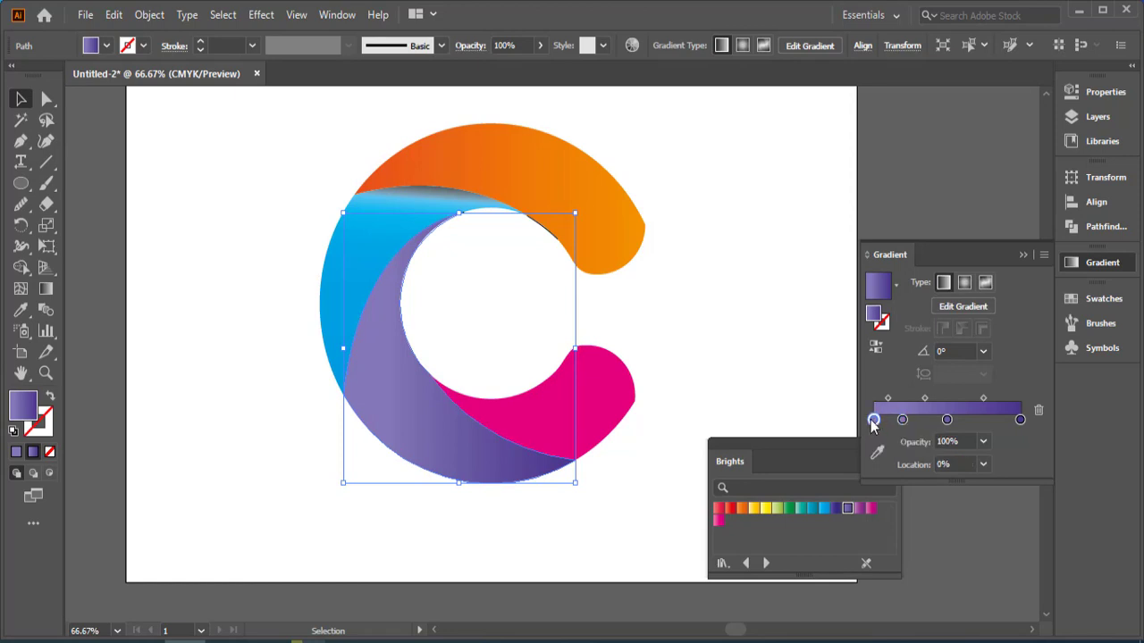
Set the purple segment's starting stop to black and place a violet stop beside it at about 9%
double_click(874, 420)
left_click(832, 574)
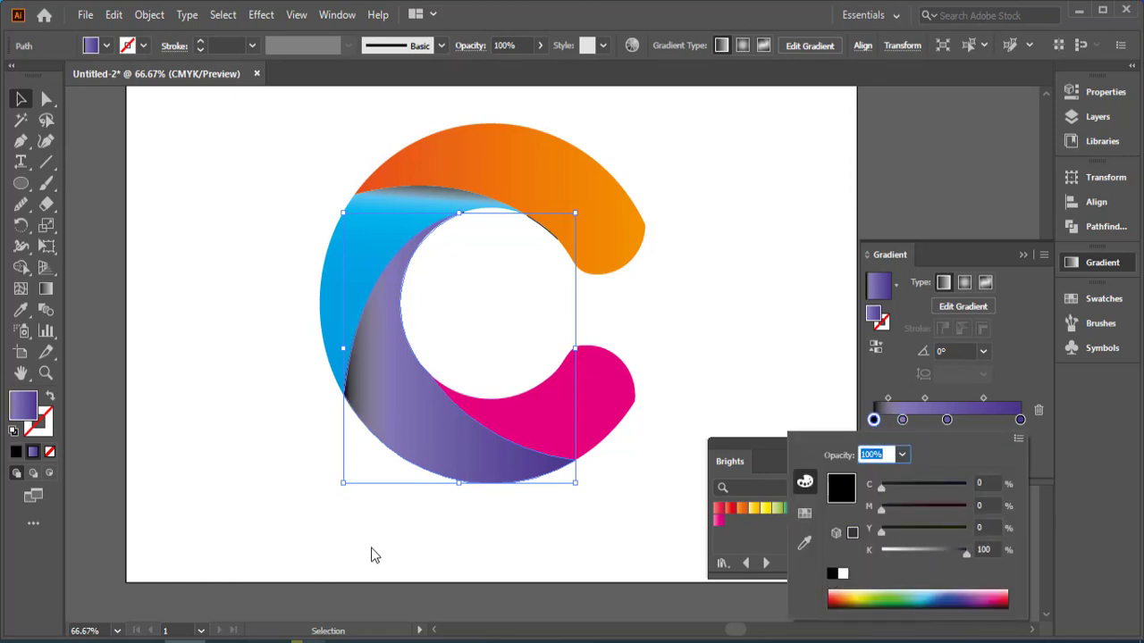
left_click(903, 420)
left_click_drag(903, 420, 887, 423)
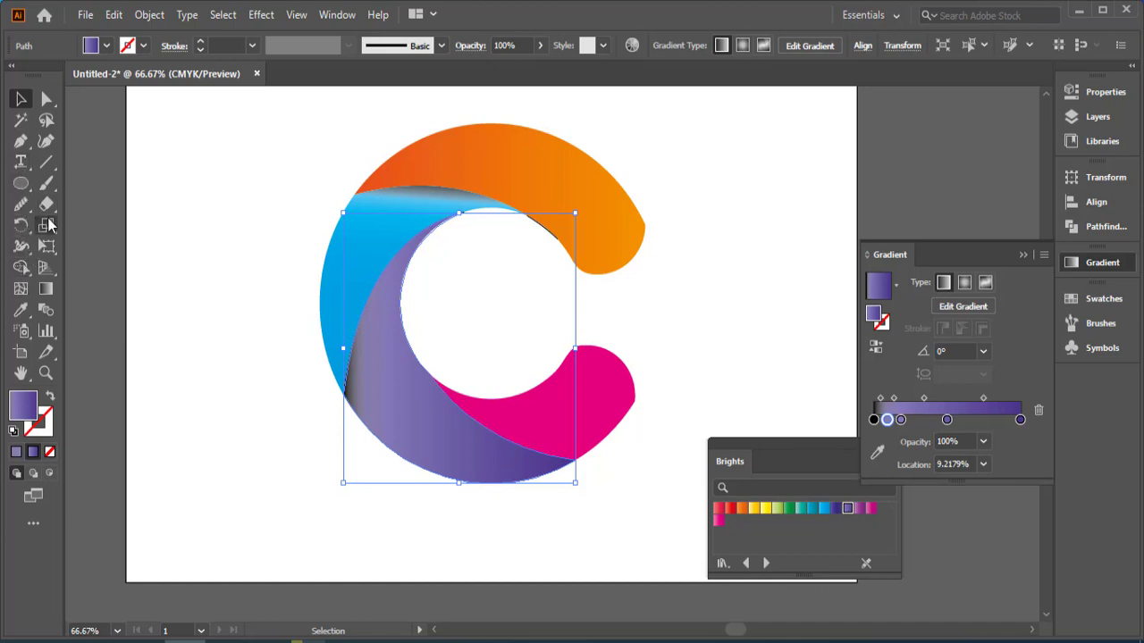
Redraw the purple segment's gradient diagonally at about -47° and move the violet stop beside the black one to about 4%
left_click(45, 289)
mouse_move(345, 287)
left_mouse_down()
mouse_move(528, 540)
mouse_move(562, 534)
left_mouse_up()
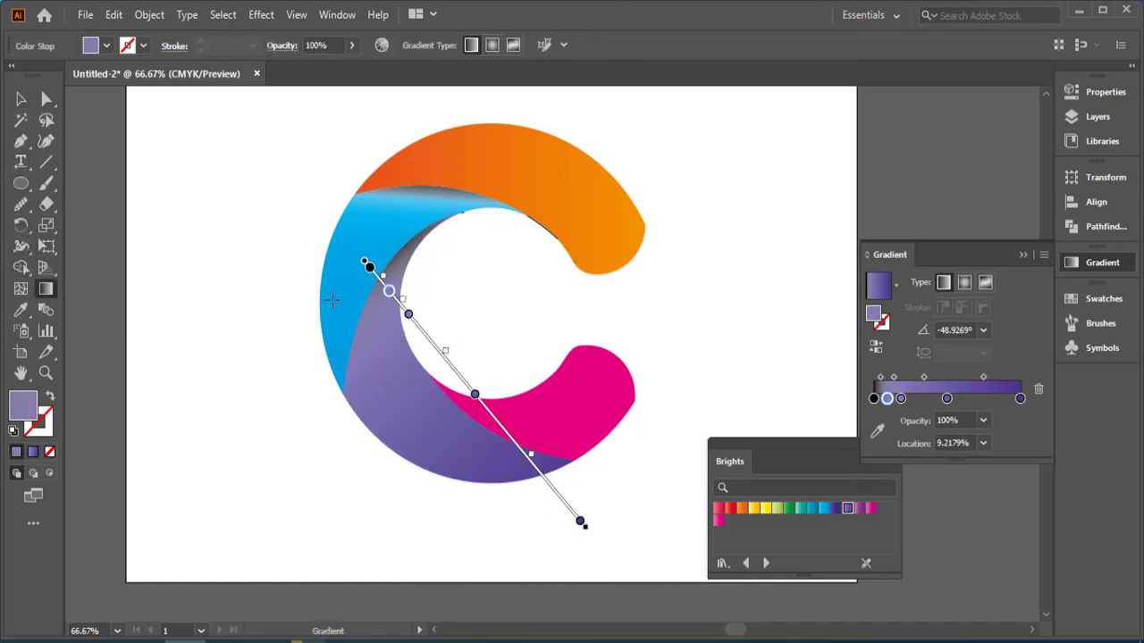
left_click_drag(335, 284, 554, 542)
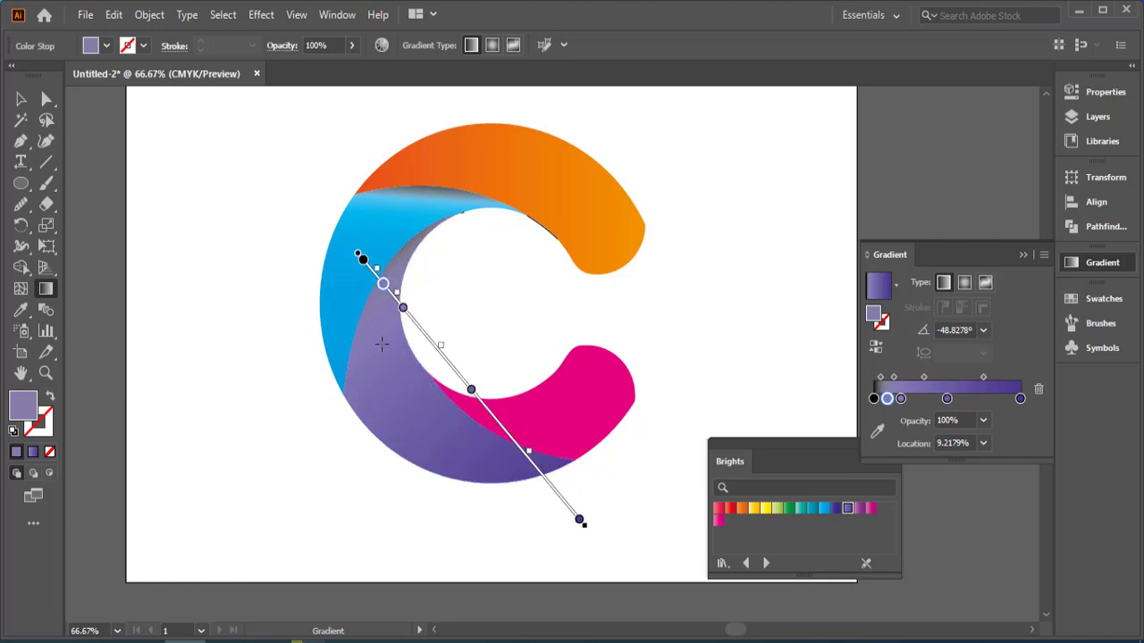
left_click_drag(336, 321, 336, 321)
left_click_drag(571, 597, 617, 551)
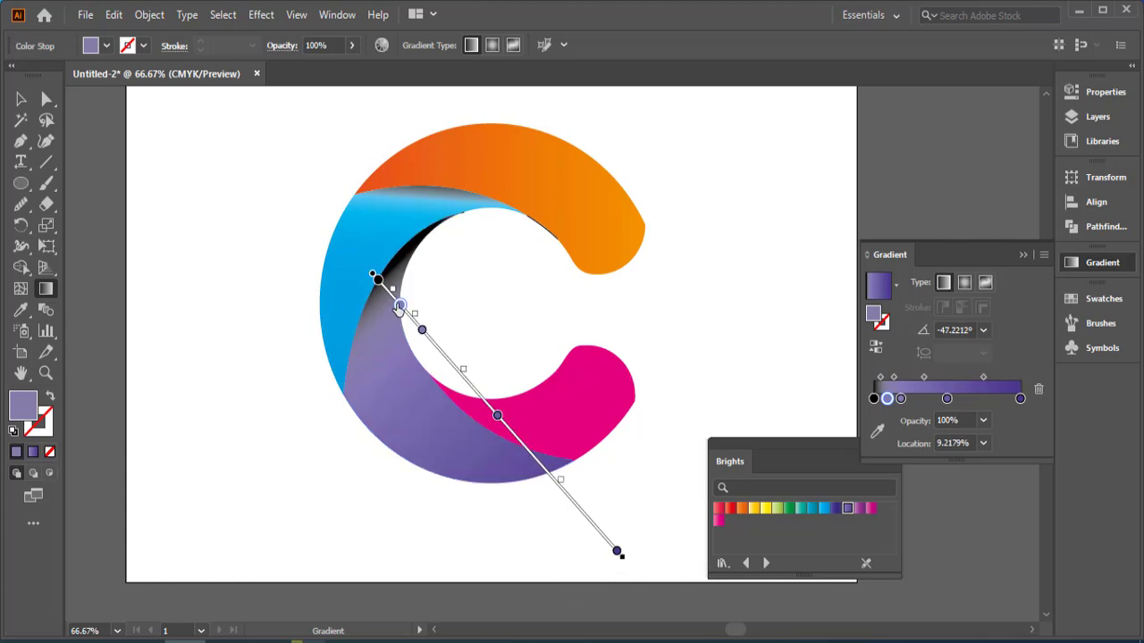
left_click_drag(399, 306, 387, 295)
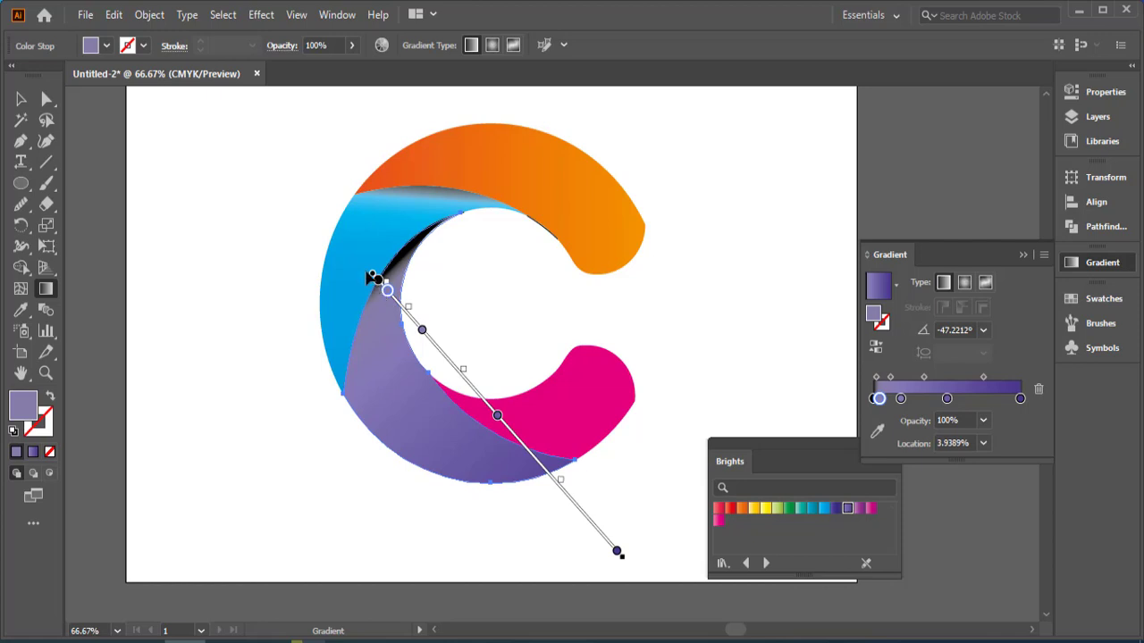
Shift the start of the purple segment's gradient, setting its violet stop to about 5.6%, and deselect the segment
left_click_drag(374, 278, 388, 294)
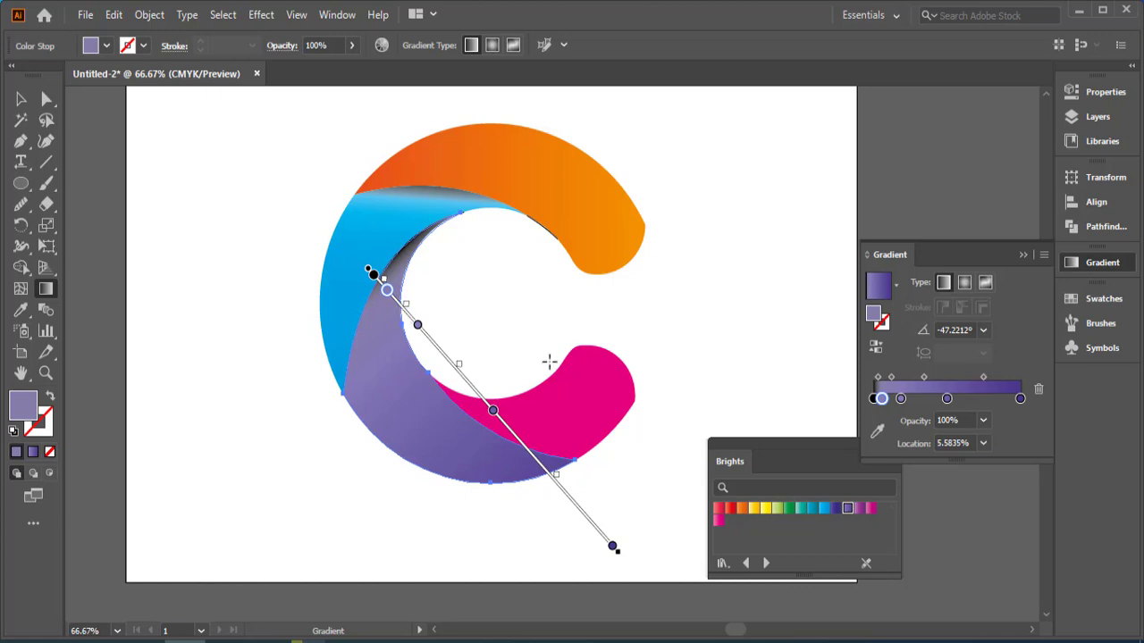
left_click(21, 98)
left_click(110, 215)
Redraw the blue segment's gradient diagonally from the orange segment down past the purple one, at about -110°
left_click(414, 190)
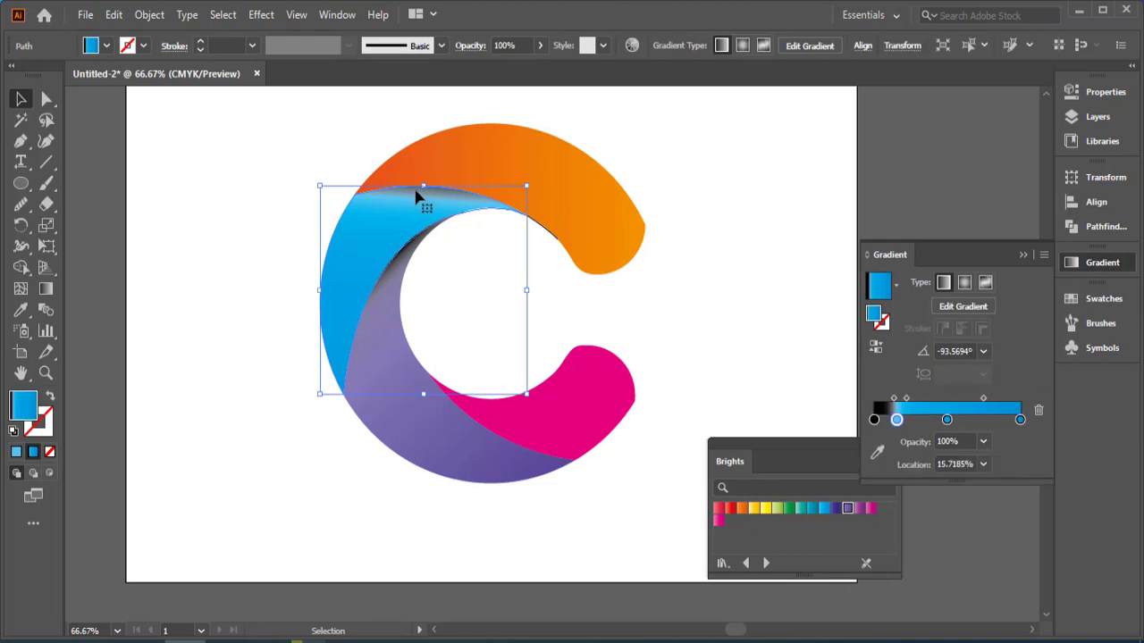
left_click(46, 289)
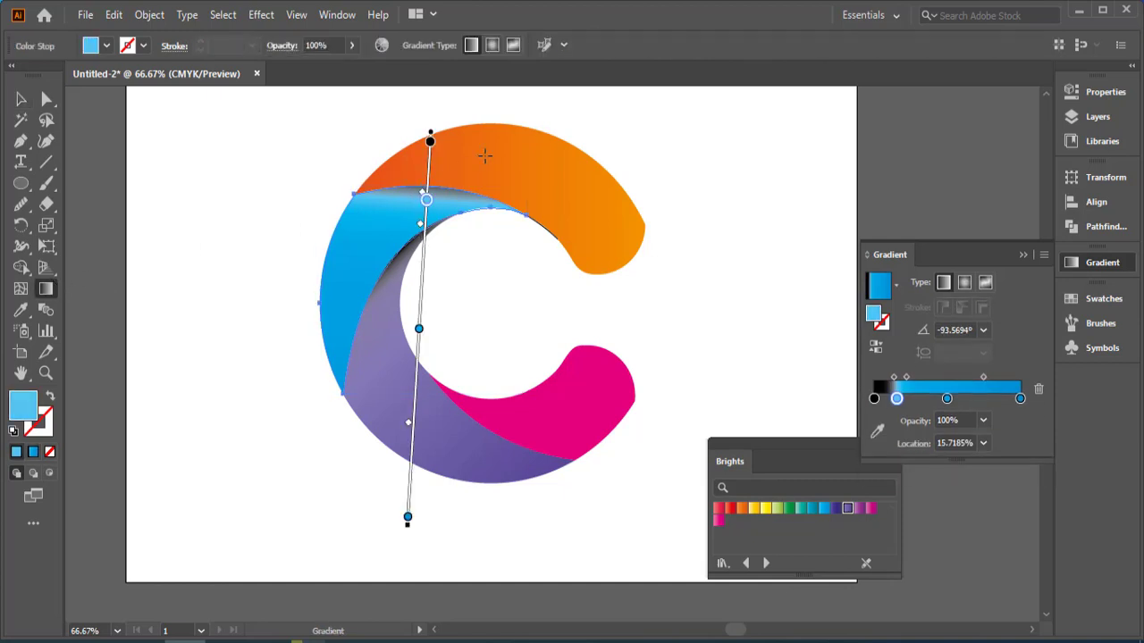
left_click_drag(502, 152, 223, 411)
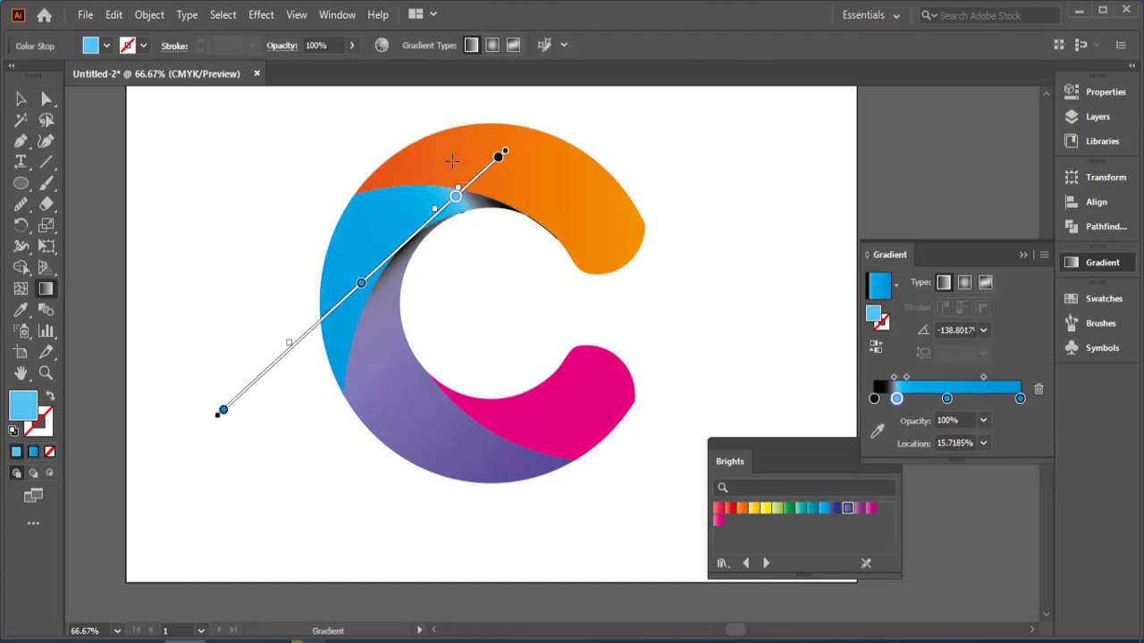
mouse_move(457, 146)
left_mouse_down()
mouse_move(387, 395)
mouse_move(343, 473)
left_mouse_up()
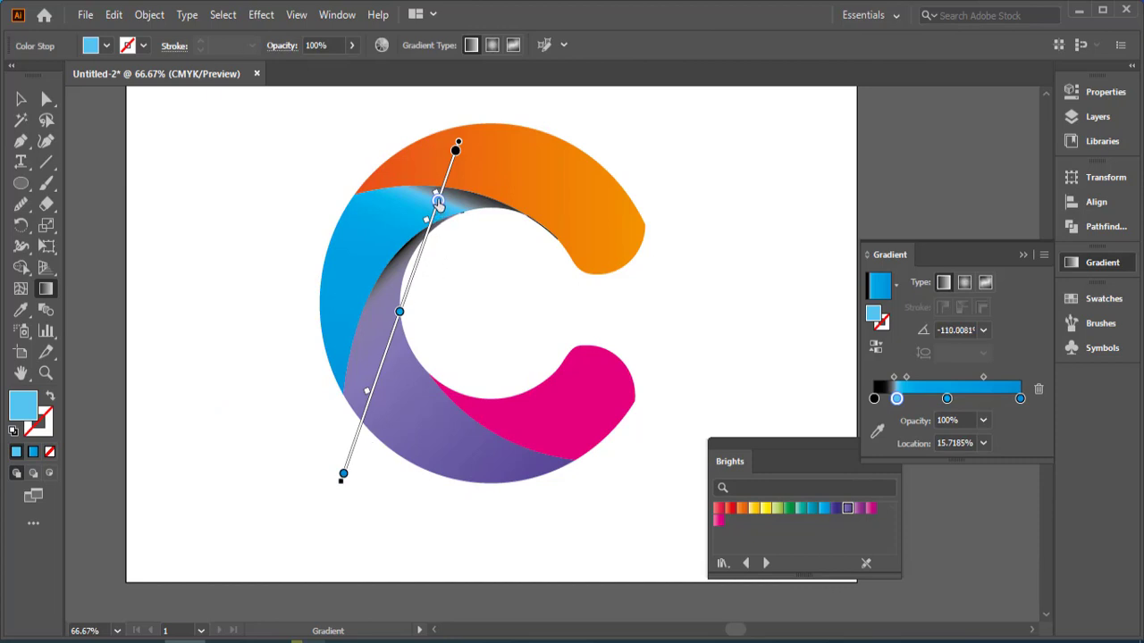
Move the blue gradient's black stop to about 2.4% and its light blue stop to about 13.1%
left_click_drag(438, 201, 442, 189)
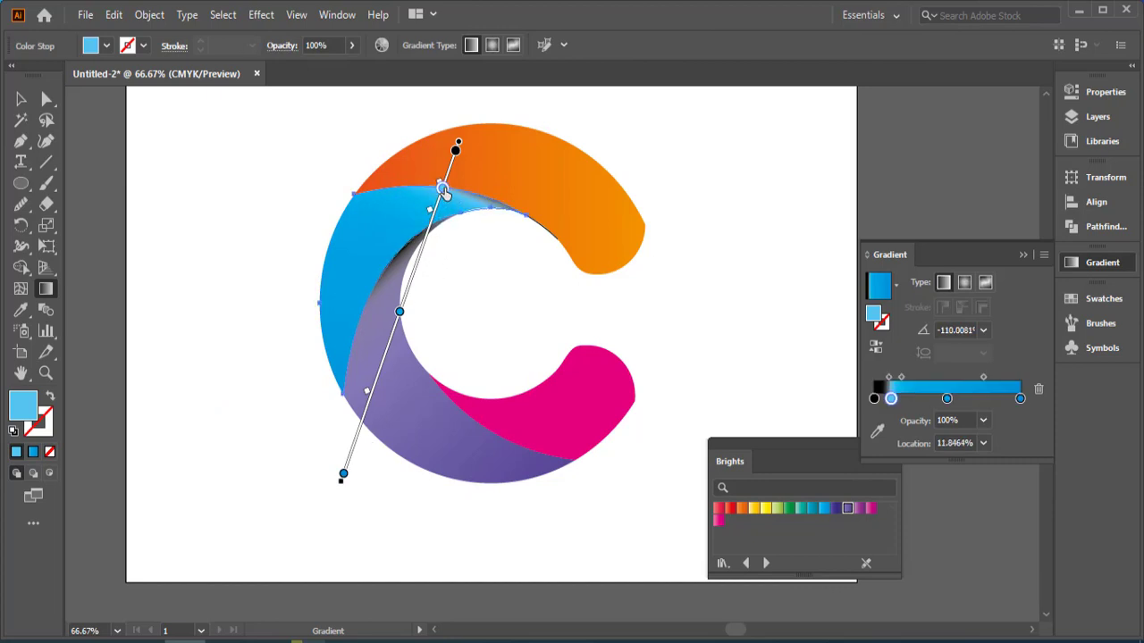
left_click_drag(456, 149, 441, 194)
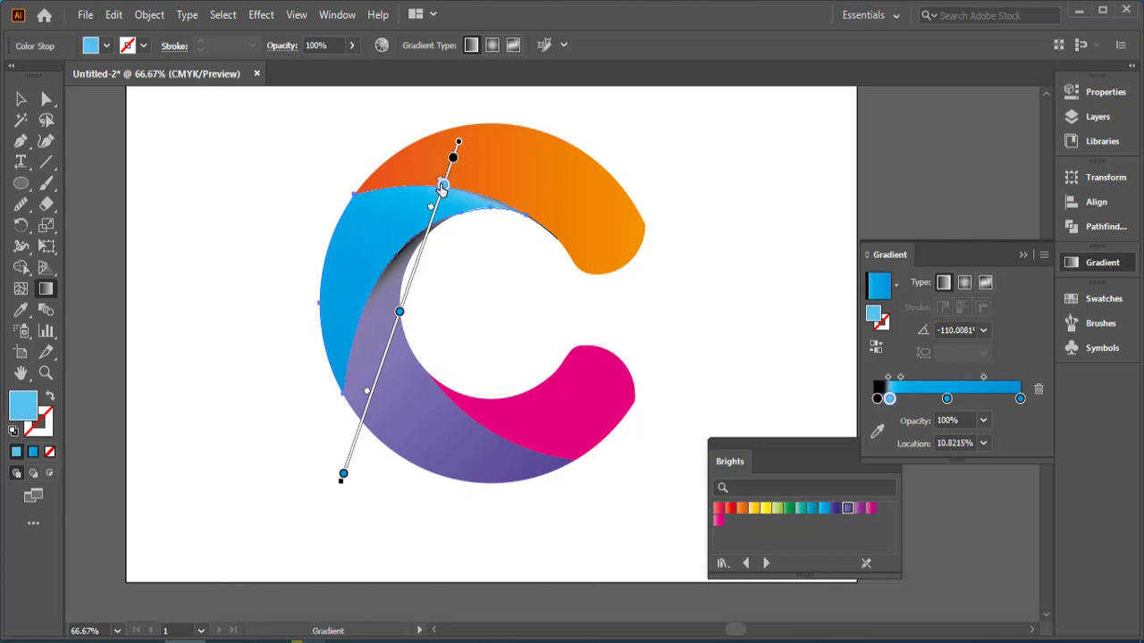
double_click(440, 192)
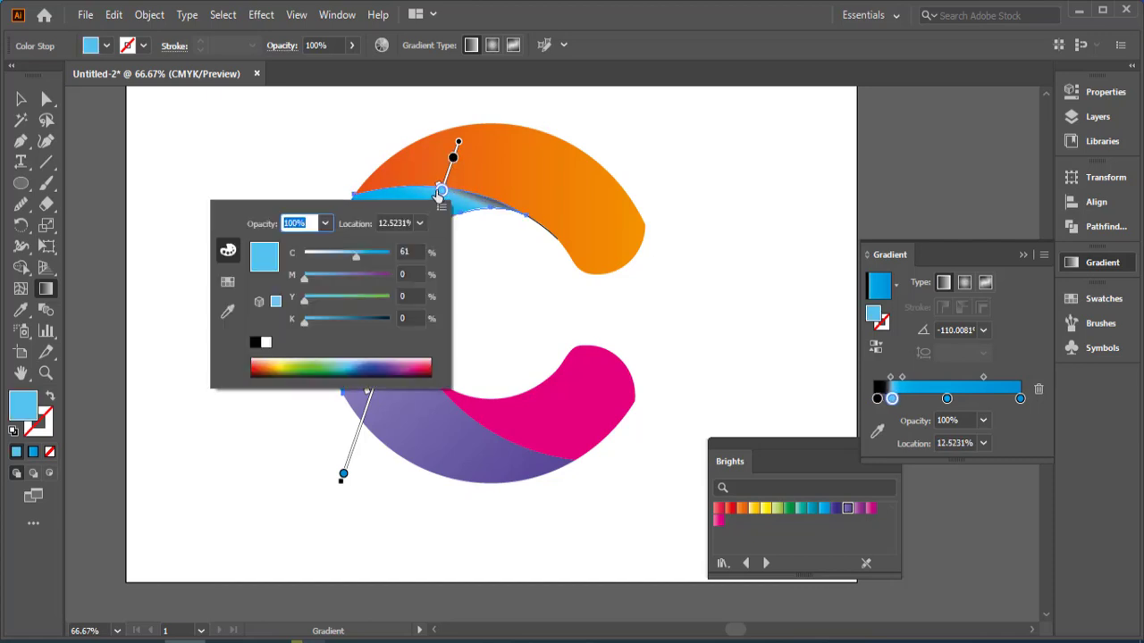
left_click(440, 191)
left_click_drag(441, 191, 439, 195)
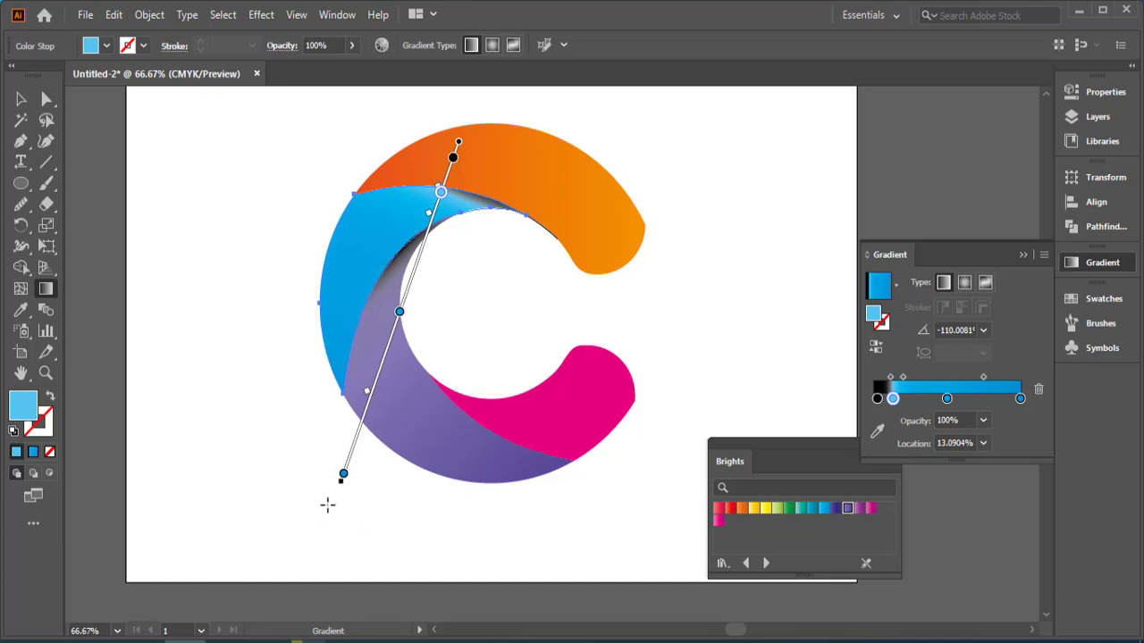
Rotate the blue segment's gradient to about -104.8° and deselect the segment
left_click_drag(343, 475, 361, 515)
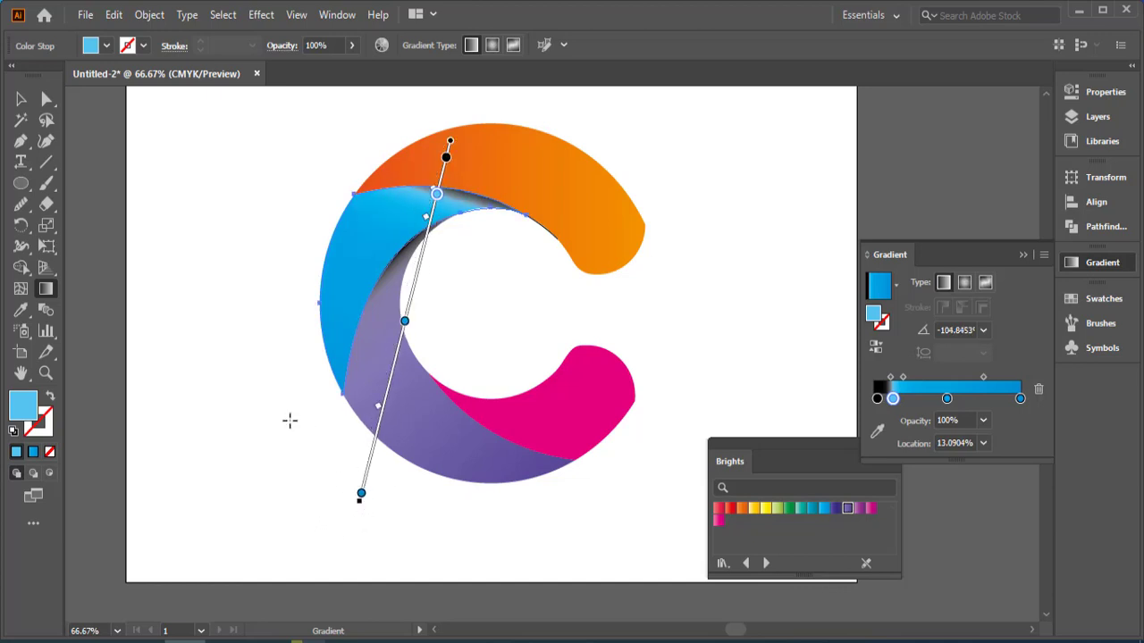
left_click(20, 101)
left_click(110, 256)
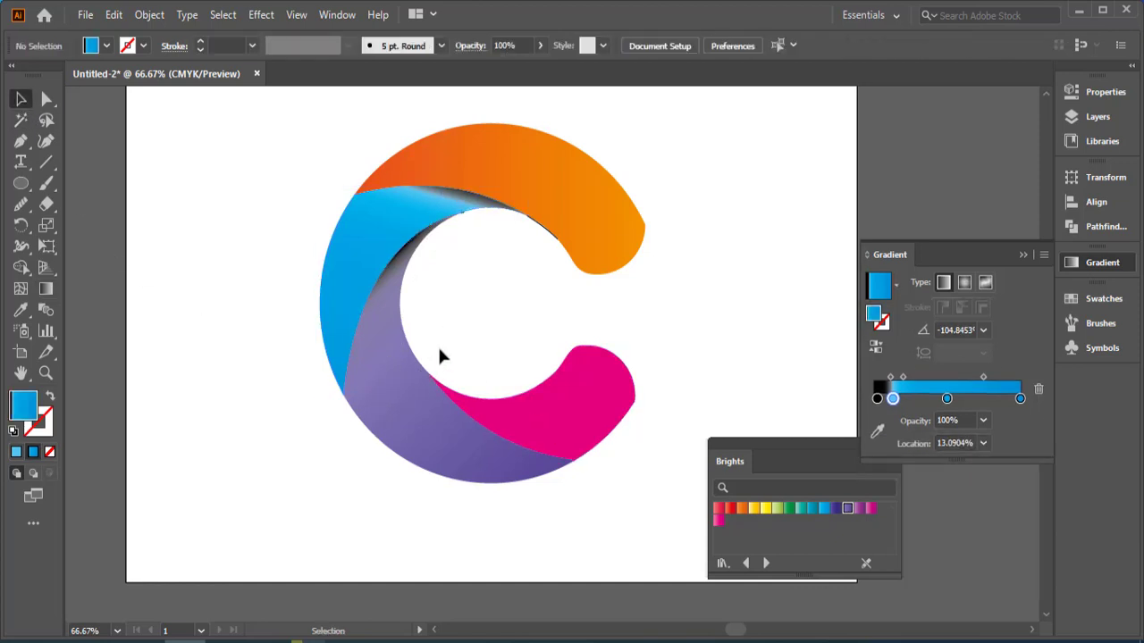
Fill the magenta segment with the pink-to-magenta Brights gradient, adding a stop at about 24.6% and making the starting stop black
left_click(552, 411)
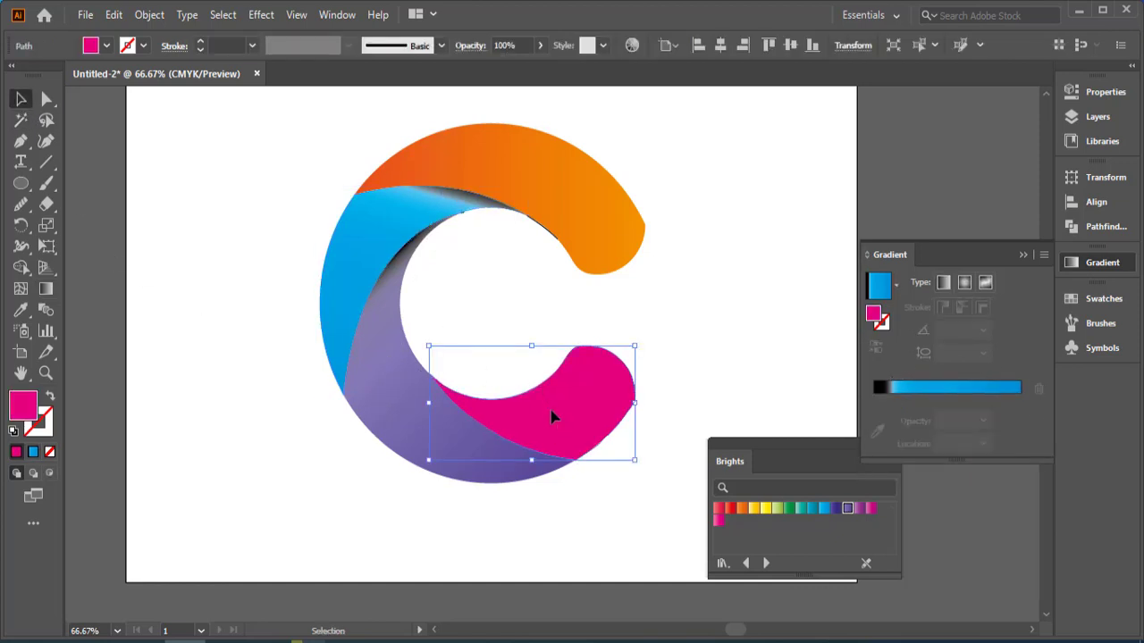
left_click(718, 518)
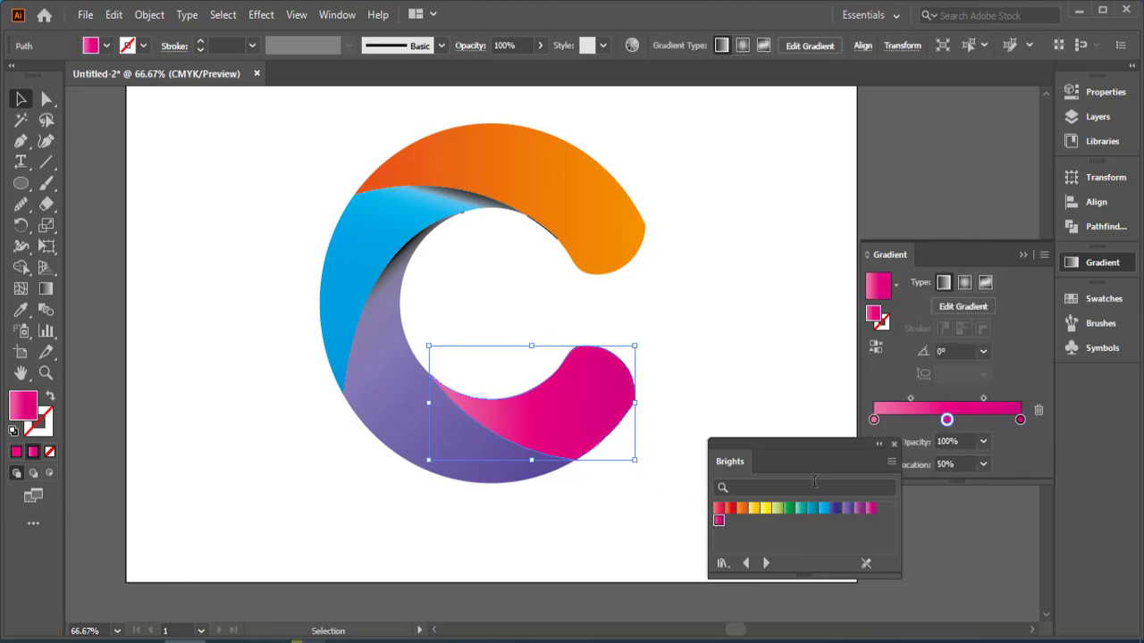
left_click(908, 420)
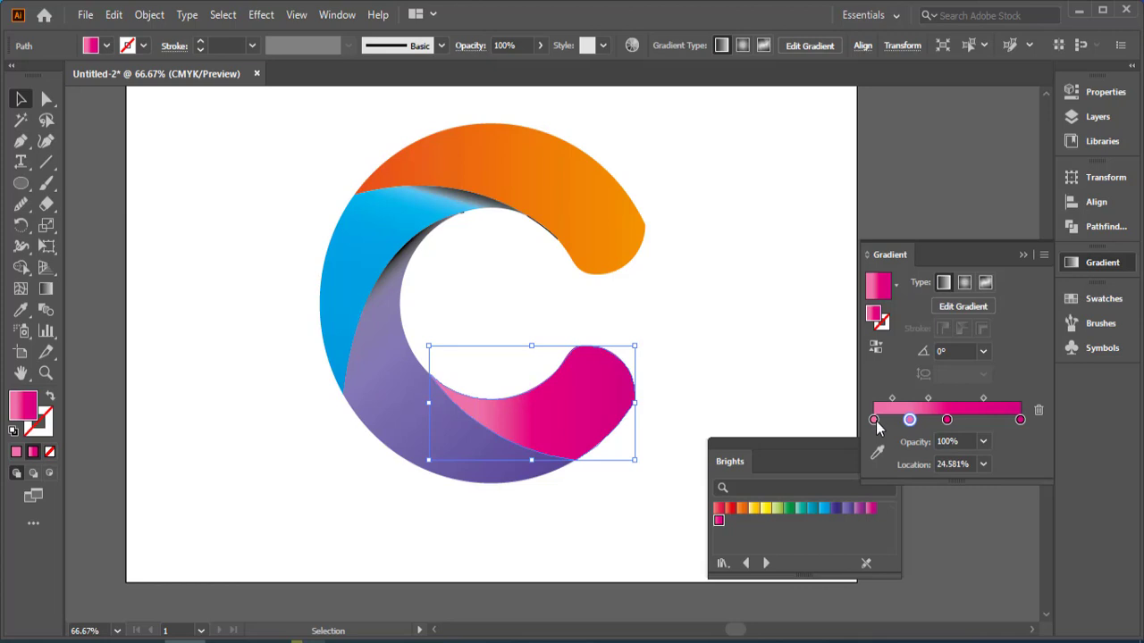
double_click(874, 420)
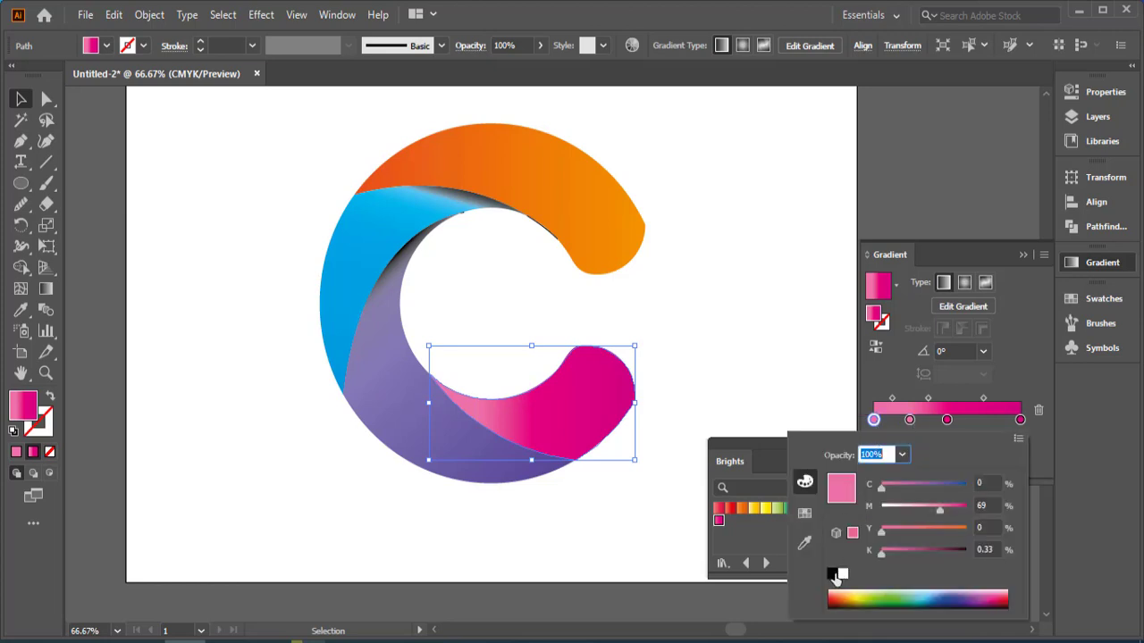
left_click(834, 575)
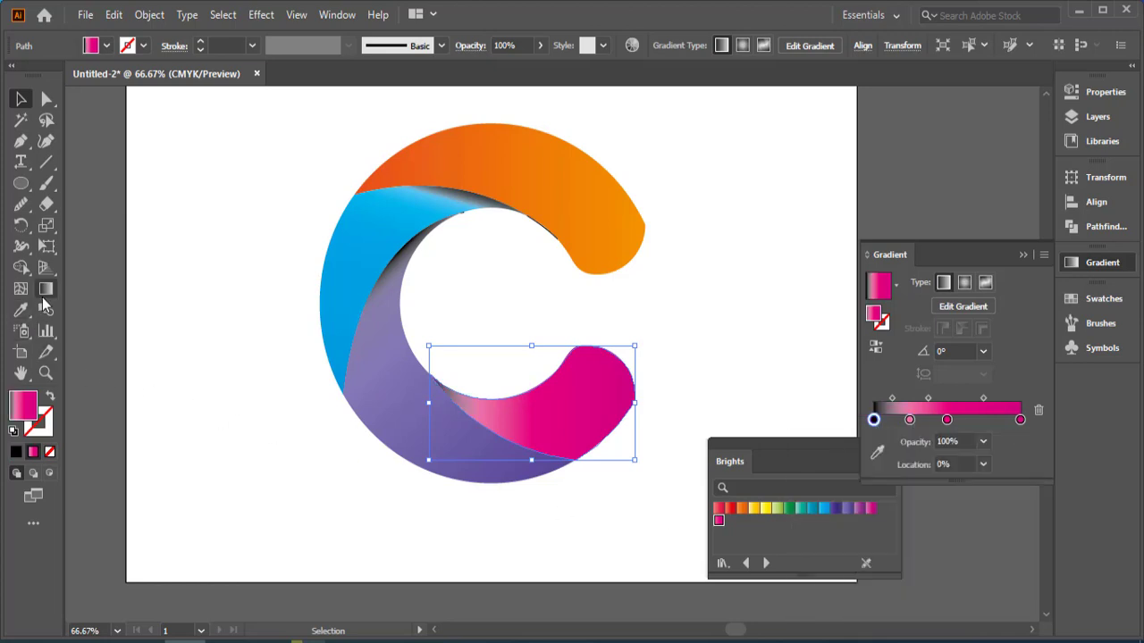
Redraw the magenta segment's gradient diagonally at about 32.6°, moving the black stop inward and the light pink stop to about 23.1%
left_click(47, 289)
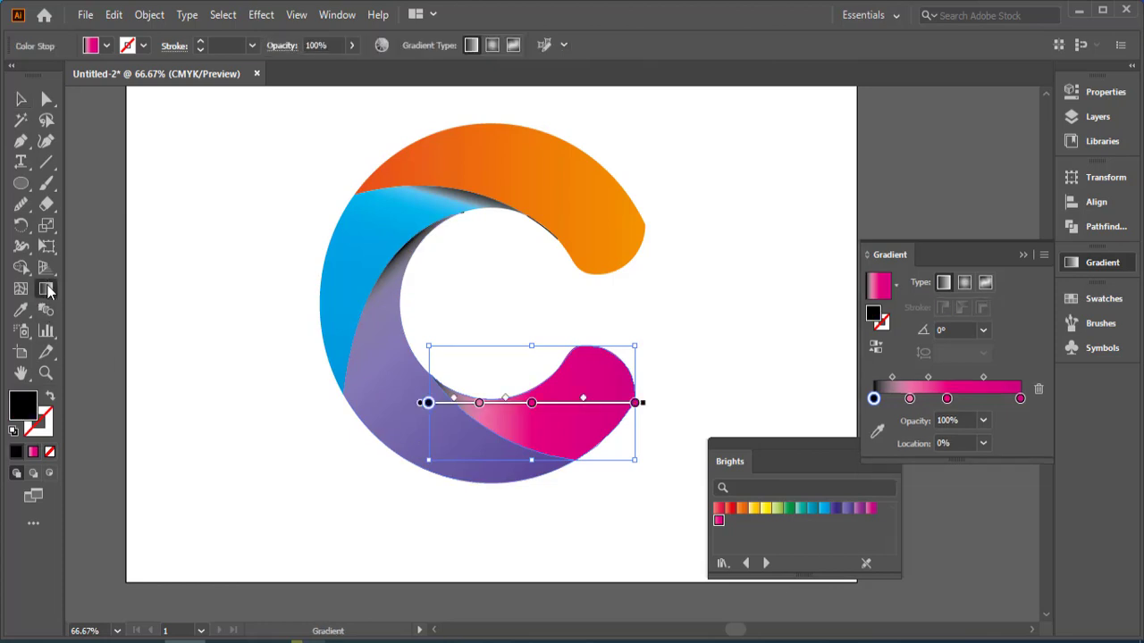
left_click_drag(449, 445, 631, 347)
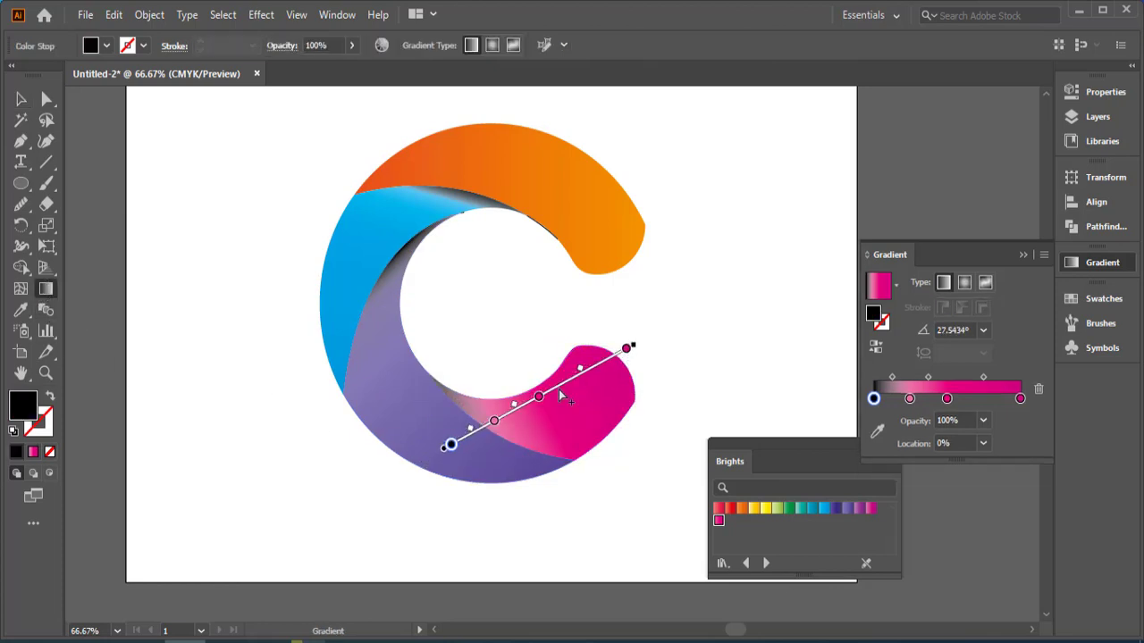
mouse_move(435, 422)
left_mouse_down()
mouse_move(651, 381)
mouse_move(651, 392)
left_mouse_up()
left_click_drag(449, 450, 646, 319)
left_click_drag(457, 452, 468, 440)
left_click(499, 418)
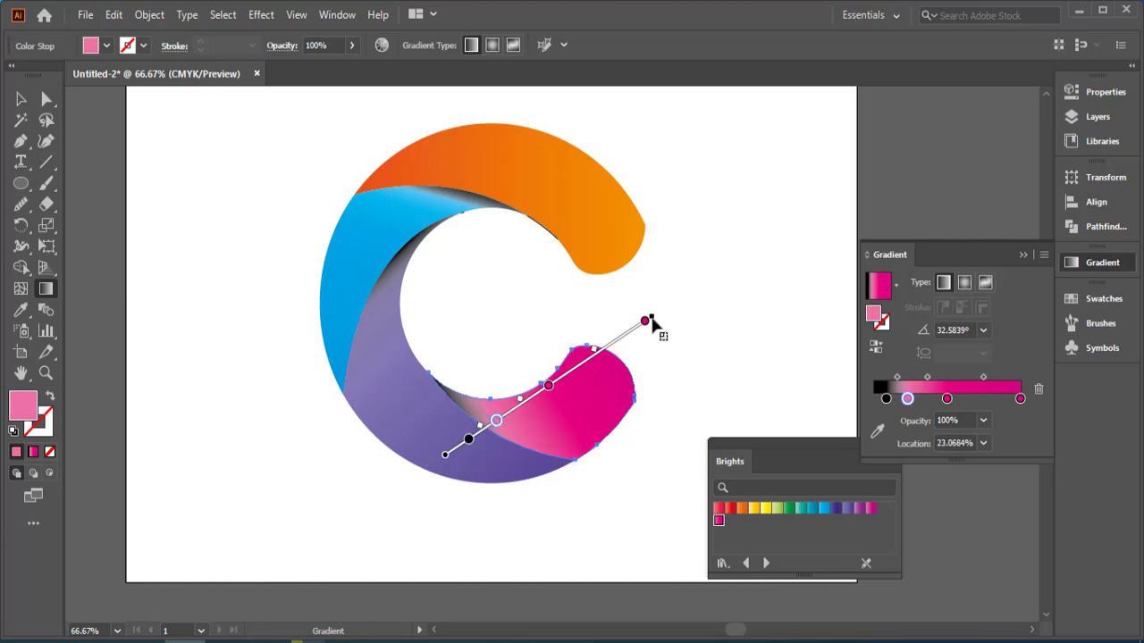
Rotate the magenta segment's gradient to about 49°, place the black stop at about 14.4% close to the pink stop, and deselect
mouse_move(653, 315)
left_mouse_down()
mouse_move(663, 343)
mouse_move(634, 298)
mouse_move(587, 279)
left_mouse_up()
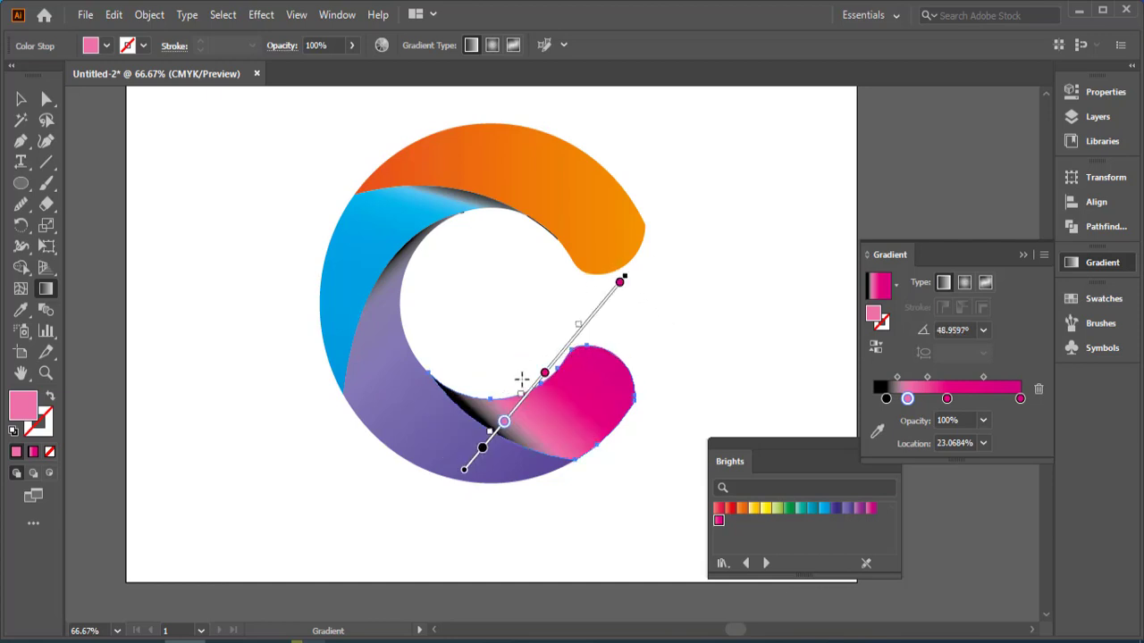
left_click_drag(479, 452, 493, 446)
left_click(504, 421)
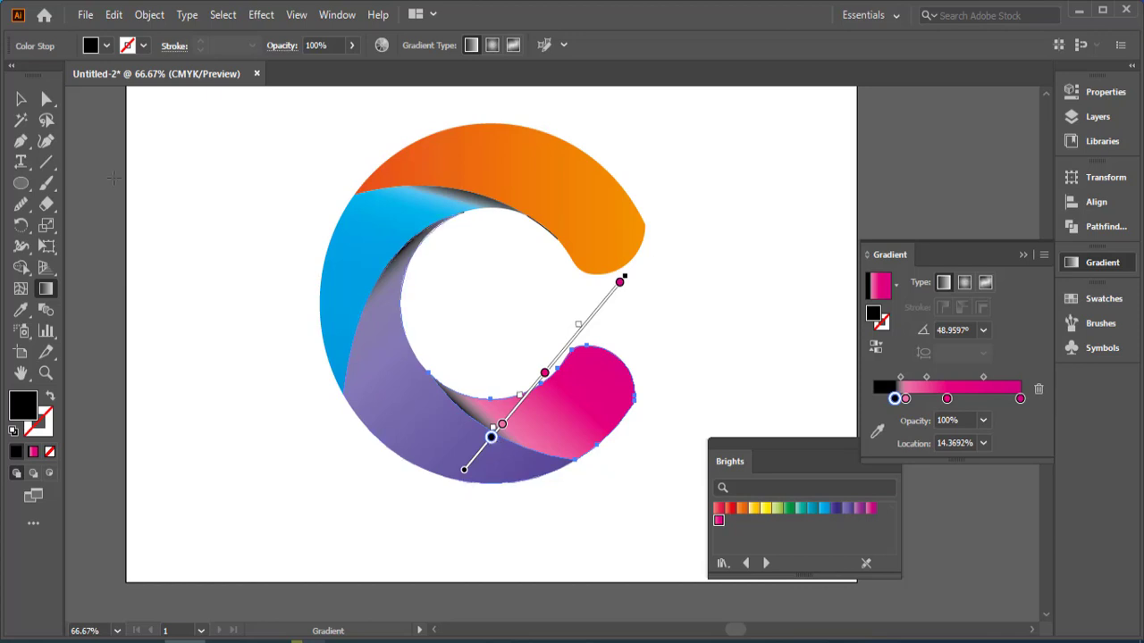
left_click(23, 98)
left_click(134, 159)
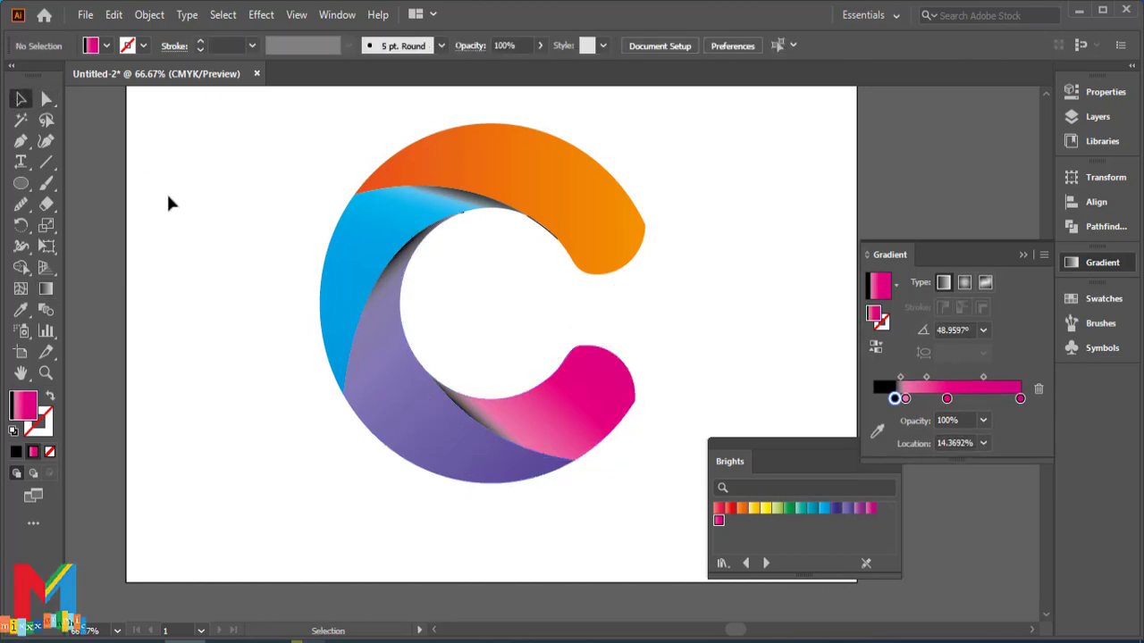
Move the black stop of the blue segment's gradient to about 3.8% and deselect the segment
left_click(456, 204)
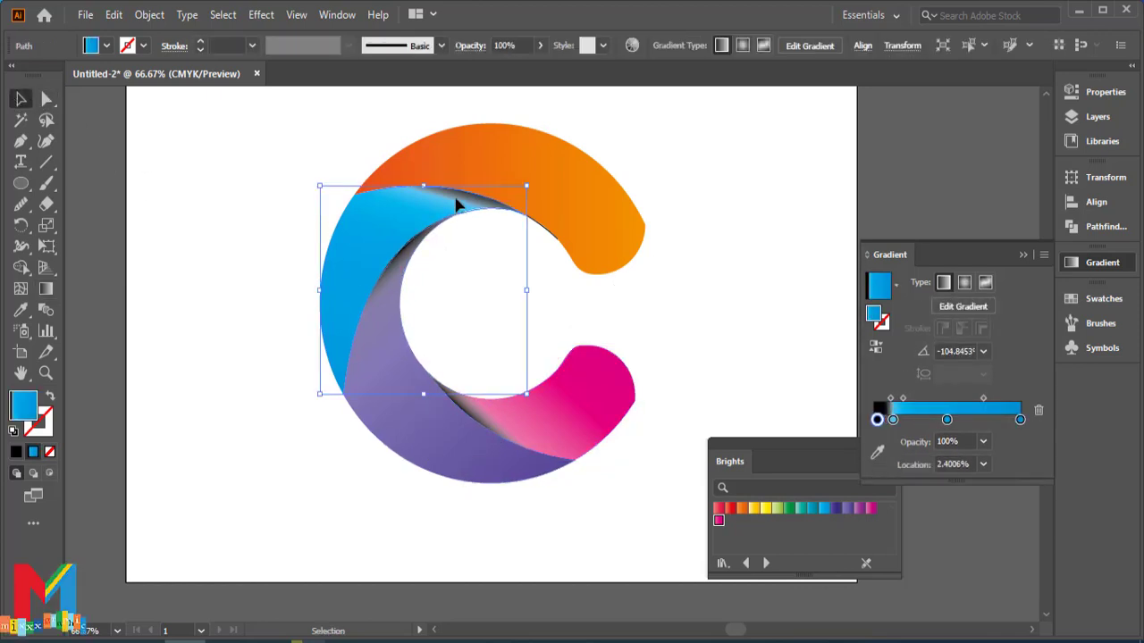
key("g")
left_click_drag(437, 197, 445, 168)
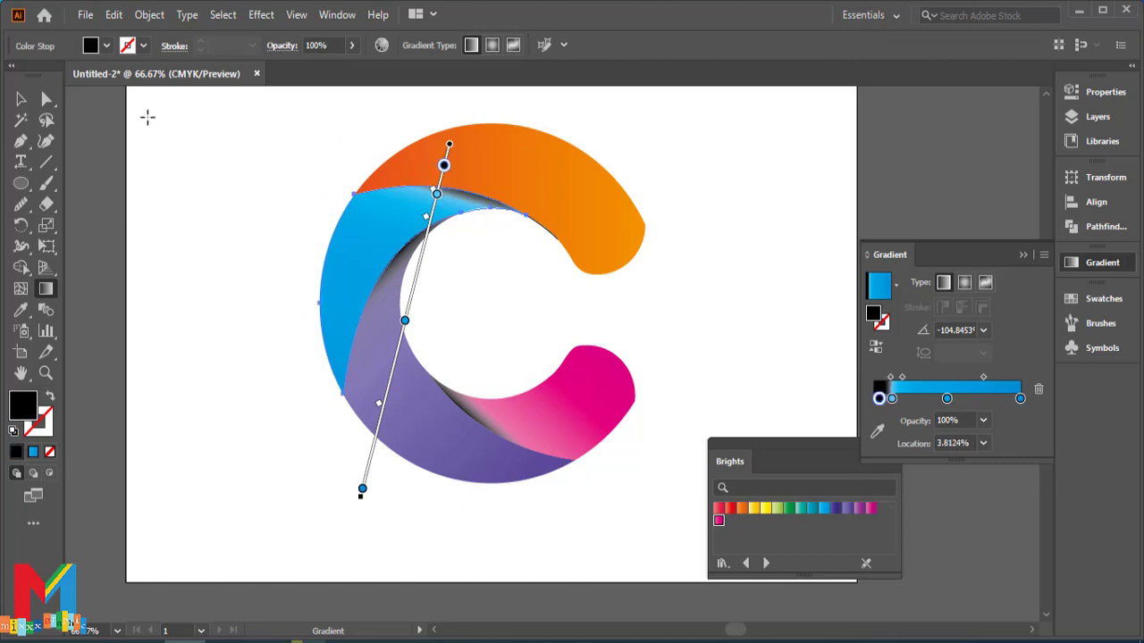
key("v")
left_click(157, 161)
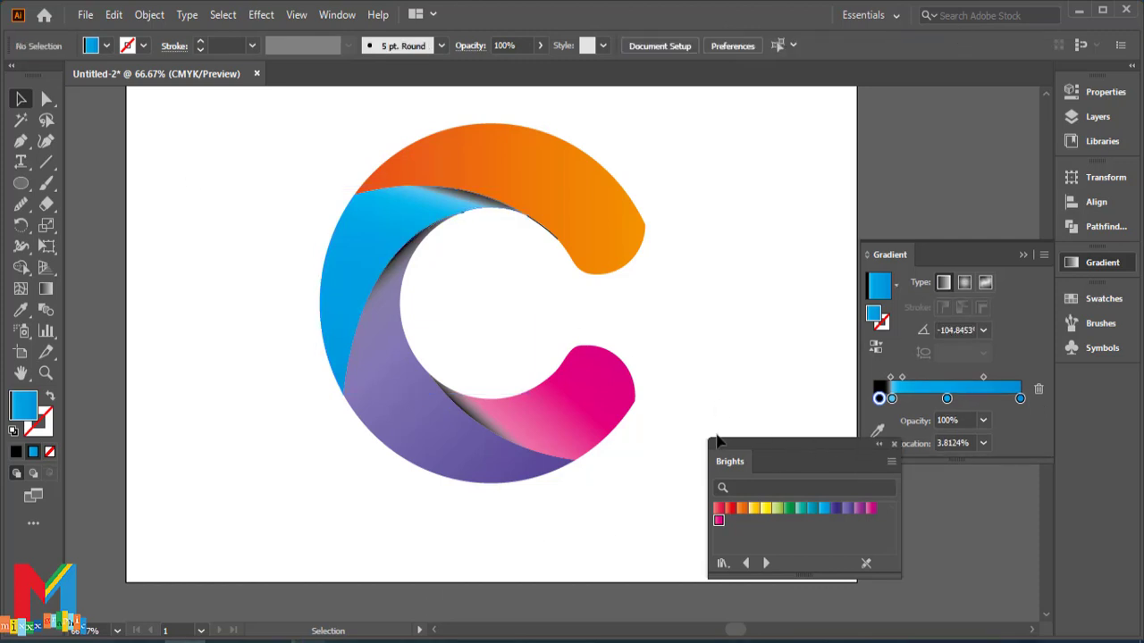
Close the Brights library and delete the stray black path on the inner edge of the orange segment
left_click_drag(783, 444, 729, 444)
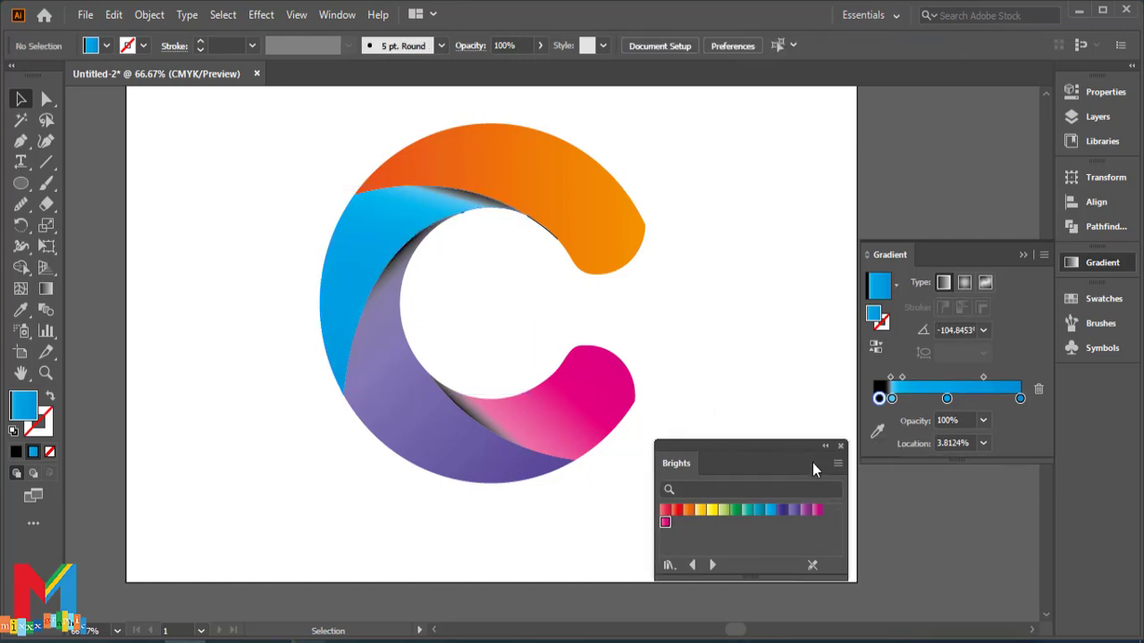
left_click(841, 445)
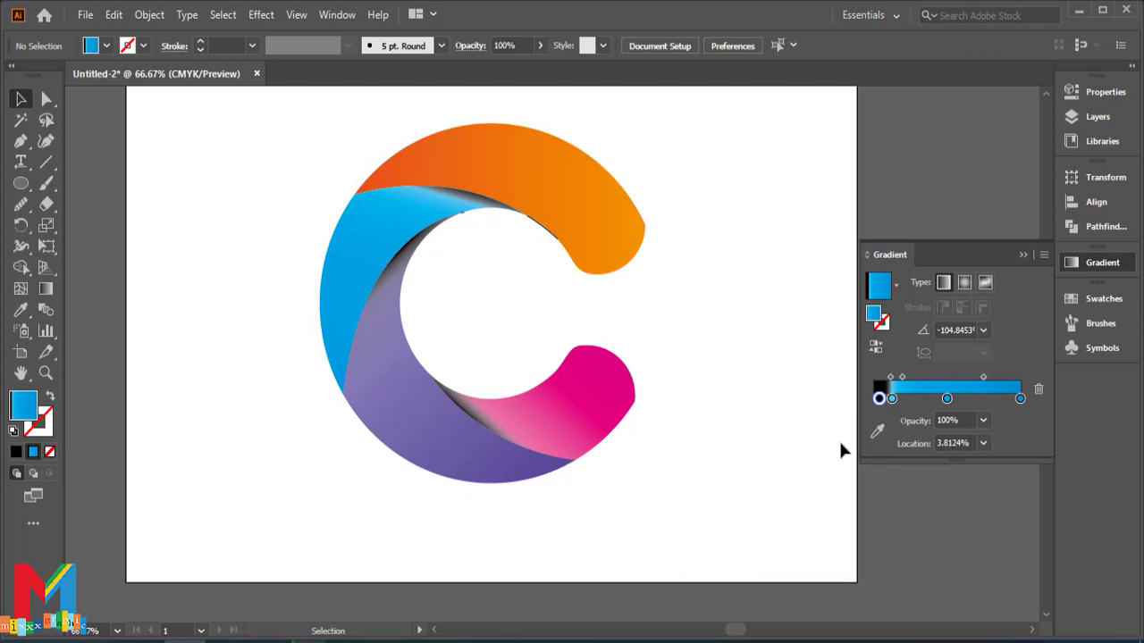
left_click(548, 234)
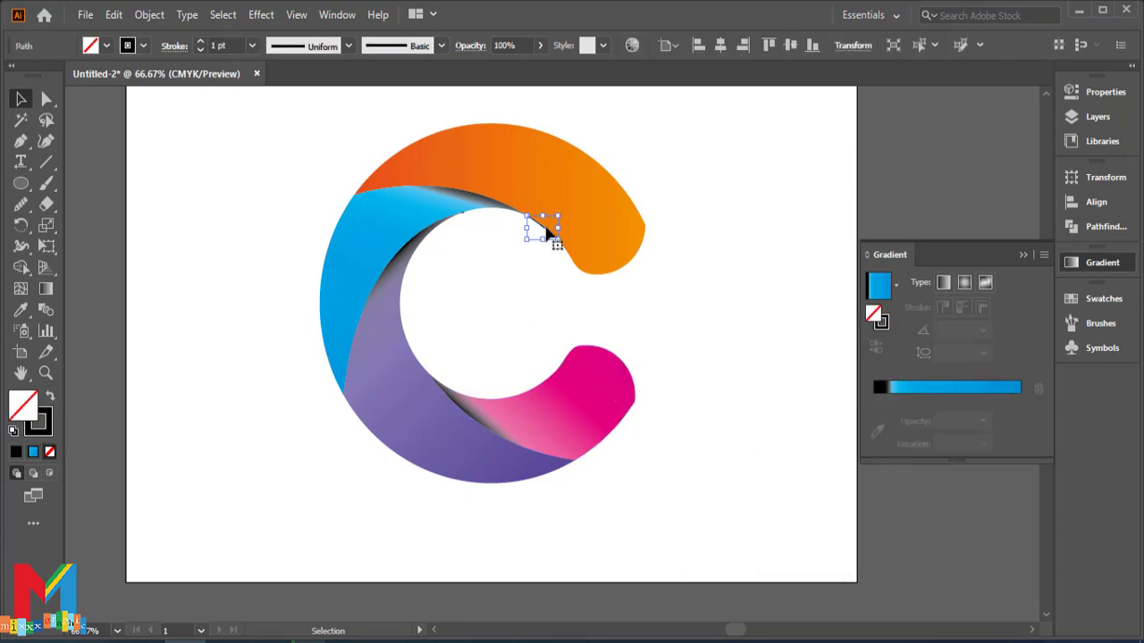
key("Delete")
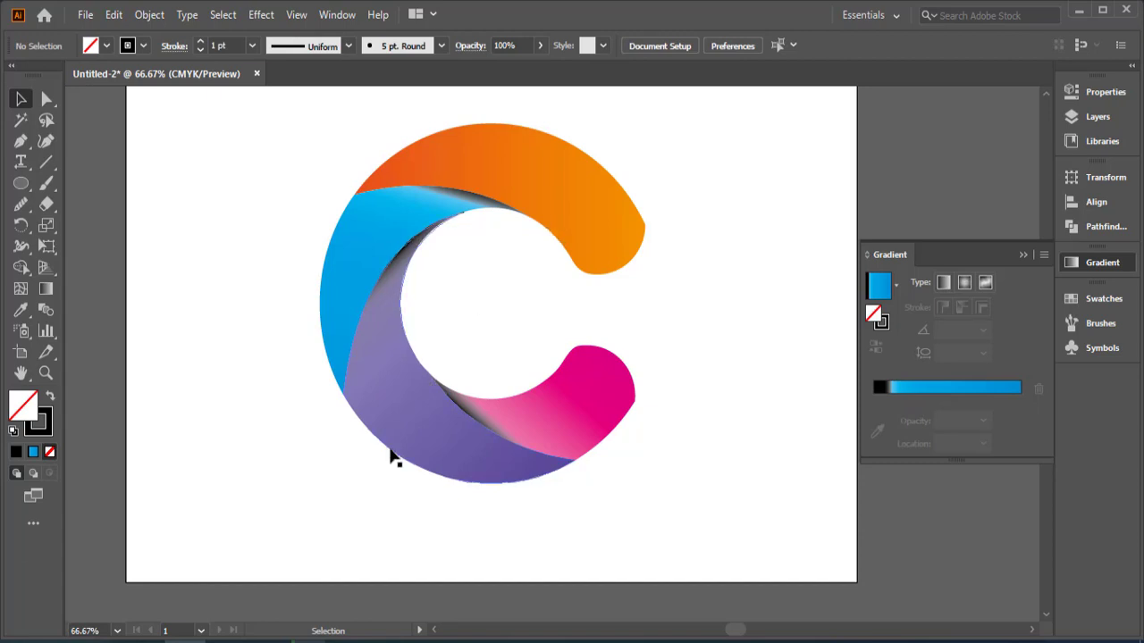
left_click(398, 239)
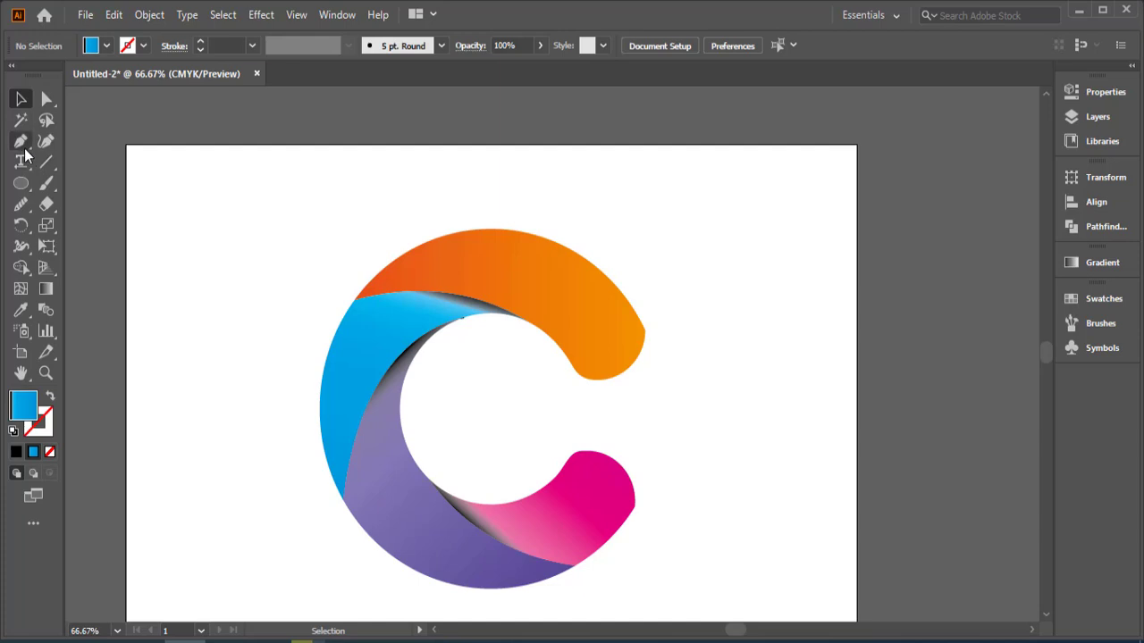
Draw a closed Pen shape curving along the orange segment from its left tip to its rounded end and back around above it
left_click(21, 140)
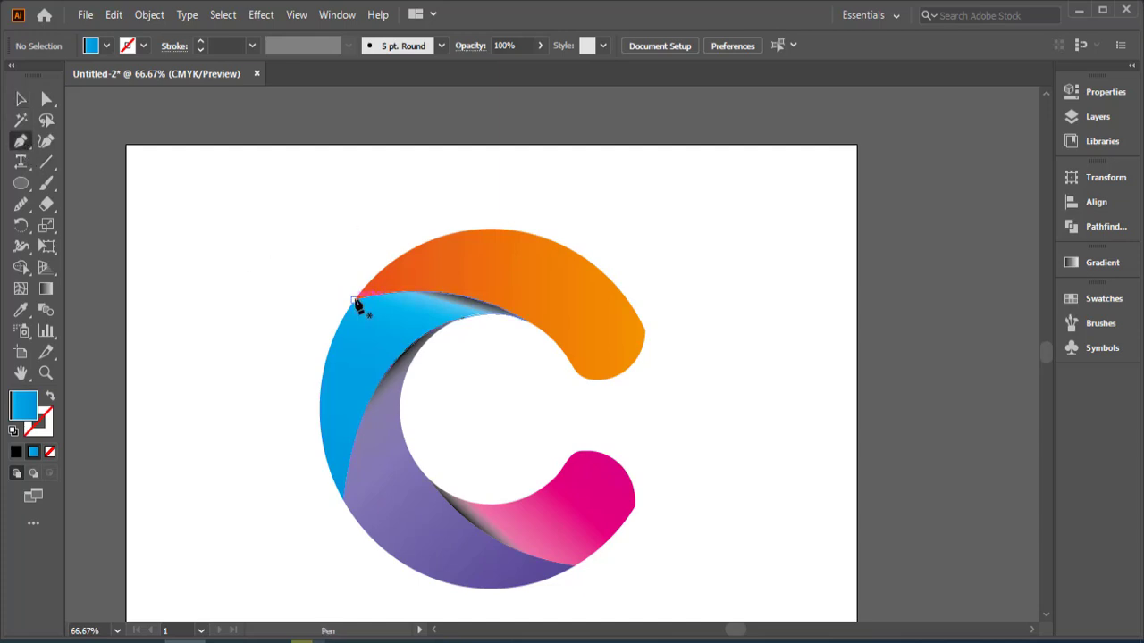
left_click(356, 297)
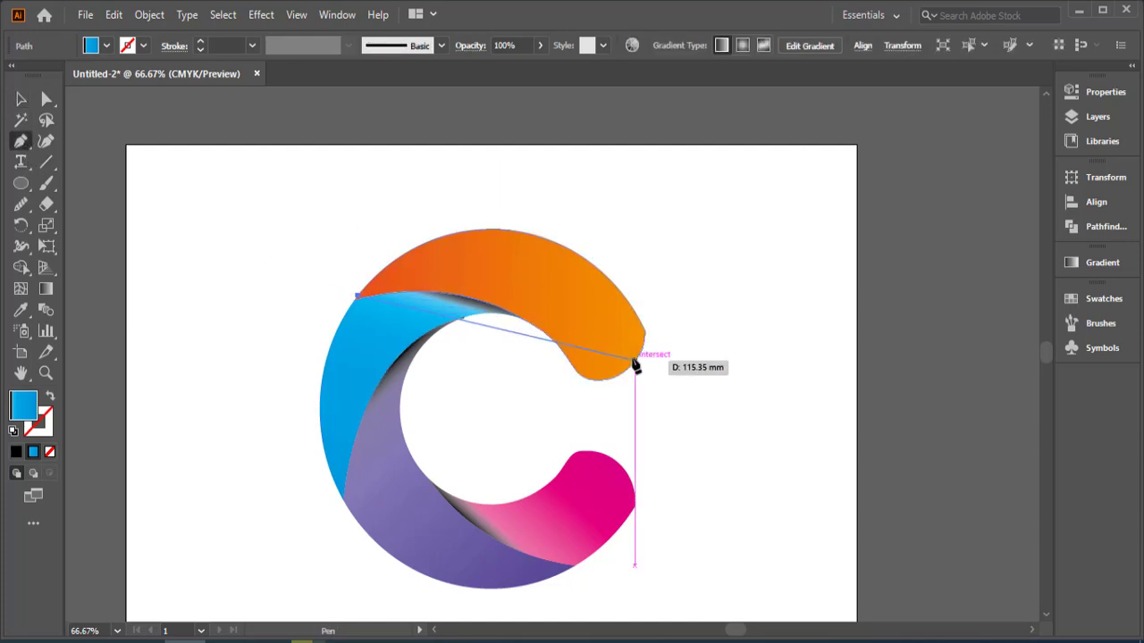
left_click_drag(633, 363, 749, 545)
left_click_drag(655, 195, 554, 182)
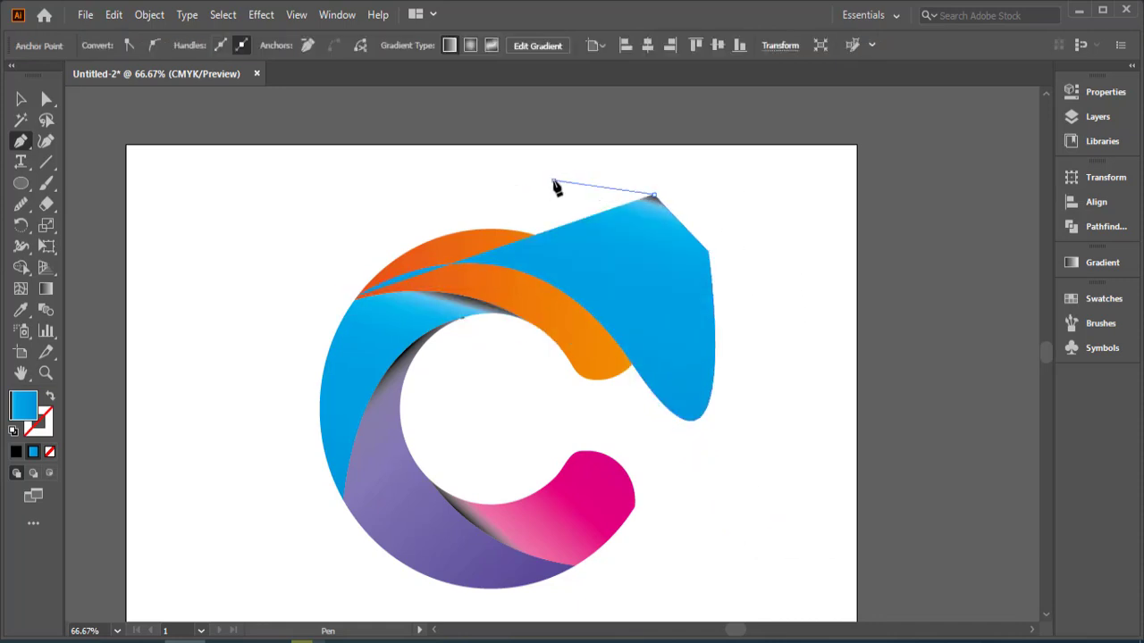
left_click(554, 182)
left_click(444, 178)
left_click(324, 215)
left_click(310, 275)
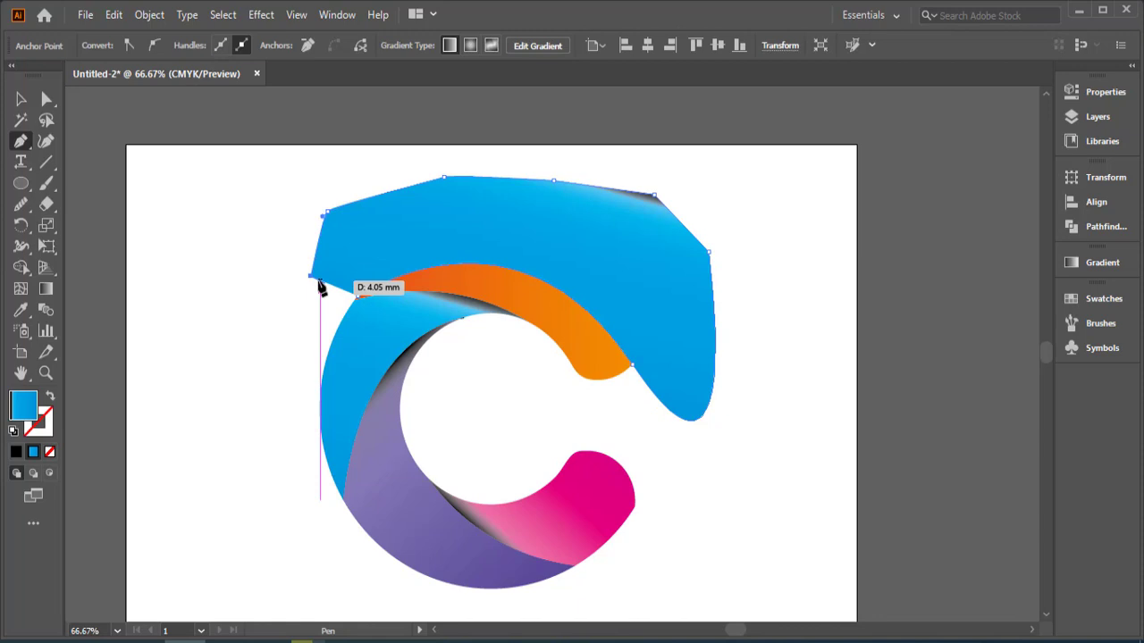
left_click(361, 297)
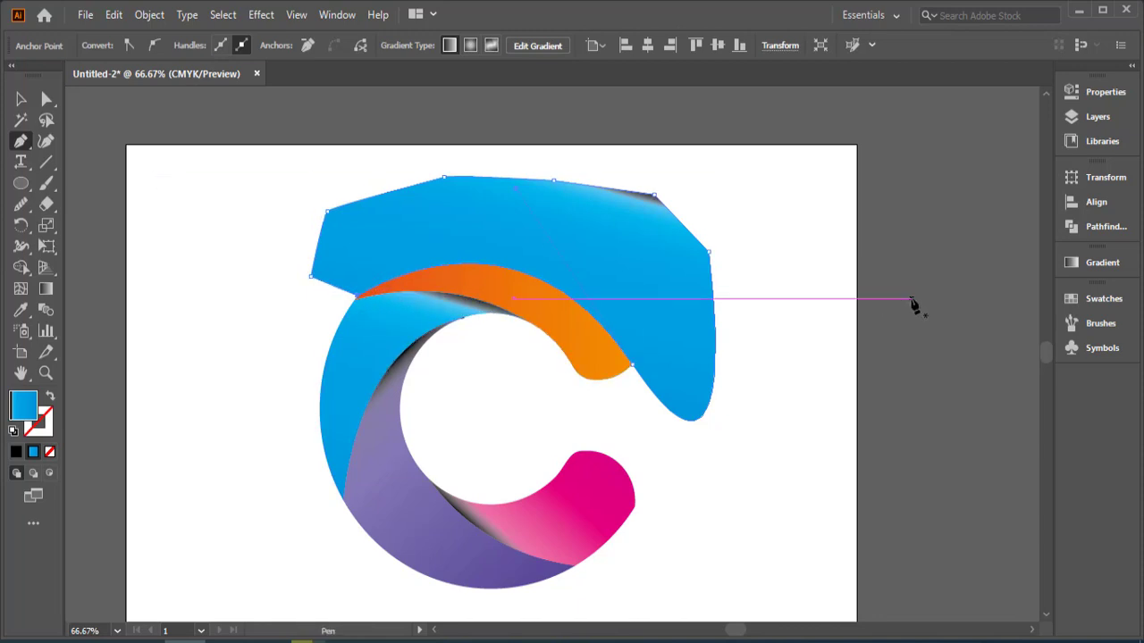
Apply the Fading Sky gradient to the new shape above the orange segment and recolour its 0% opacity end stop yellow
left_click(1072, 262)
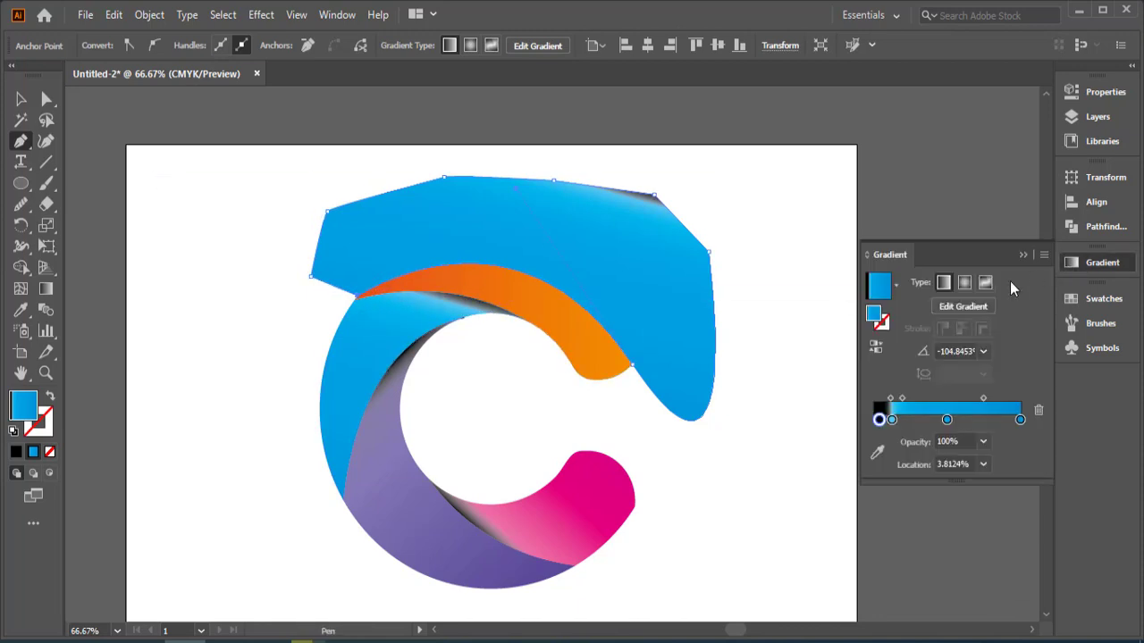
left_click(896, 285)
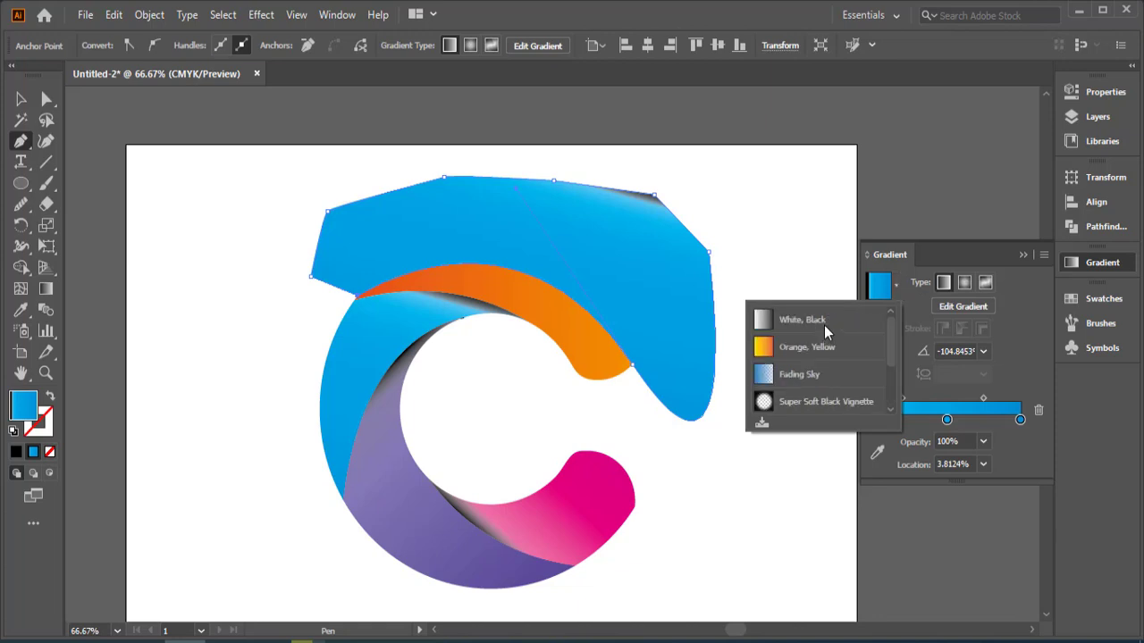
left_click(797, 376)
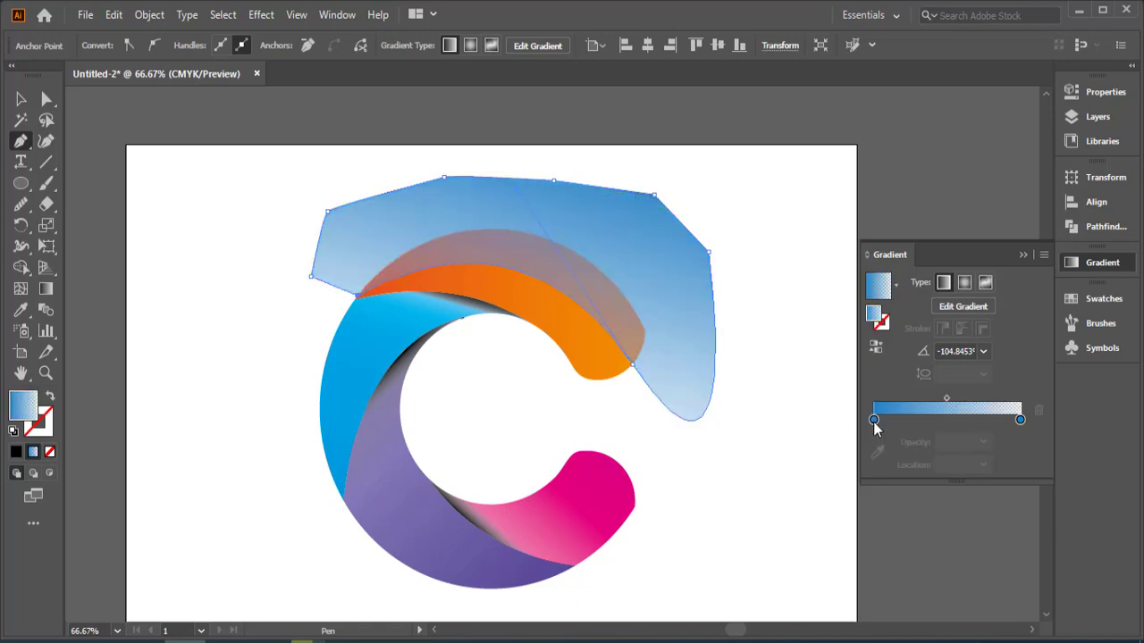
double_click(1020, 419)
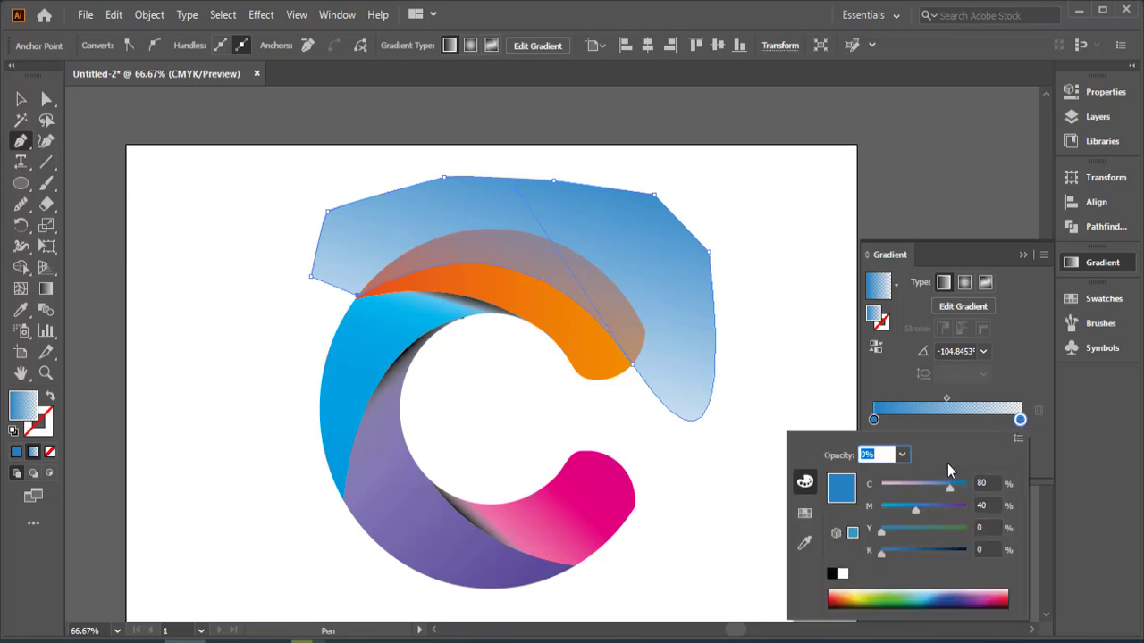
left_click(804, 514)
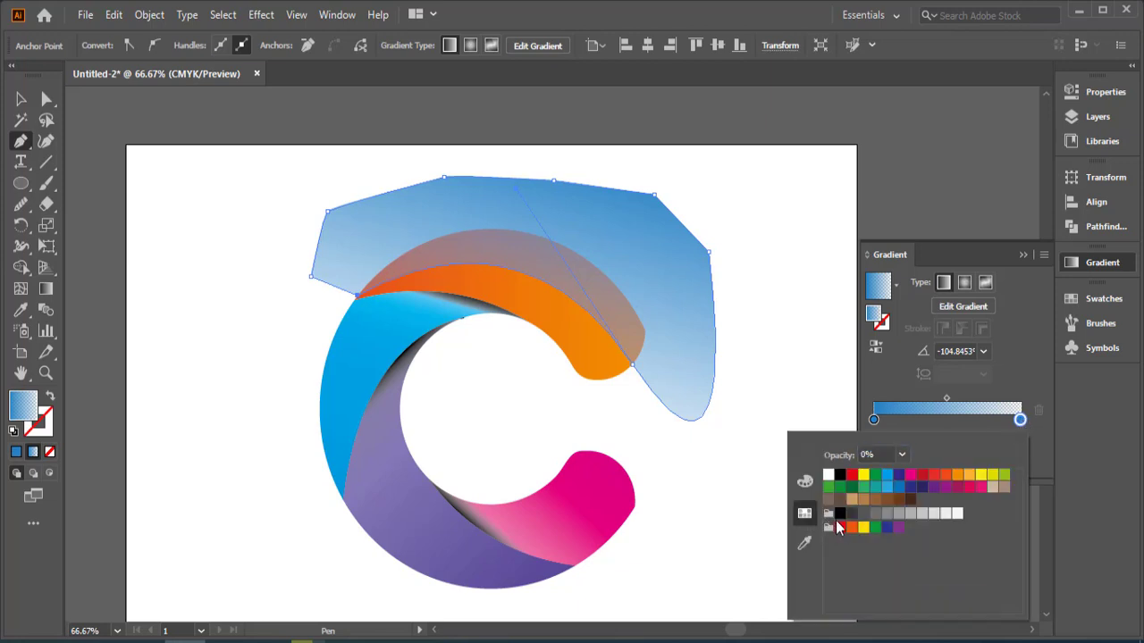
left_click(828, 474)
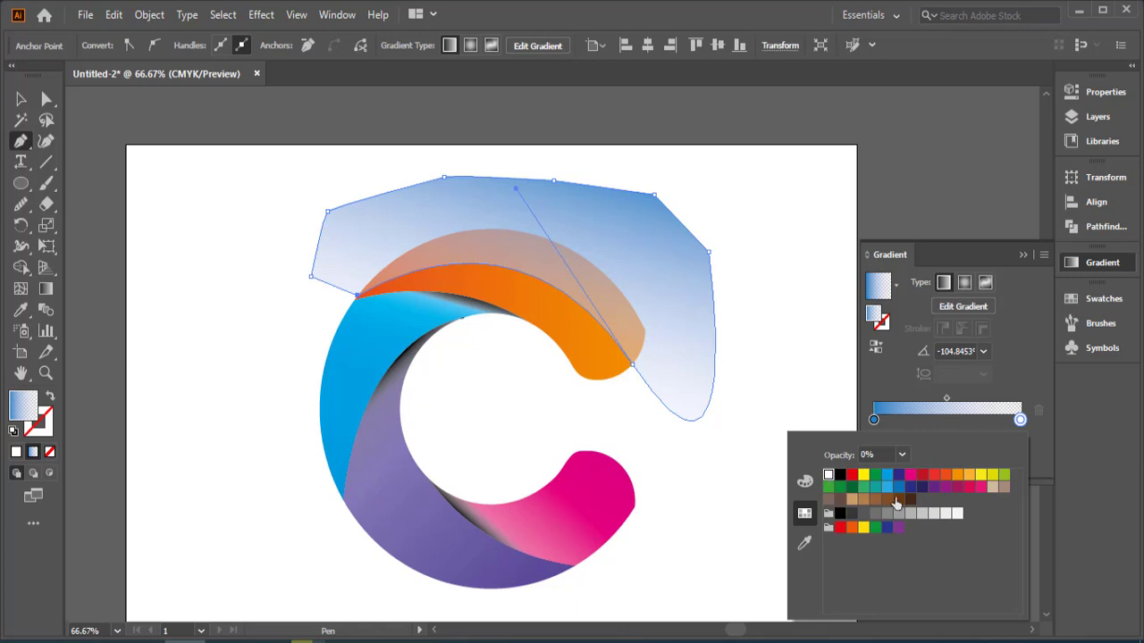
left_click(980, 476)
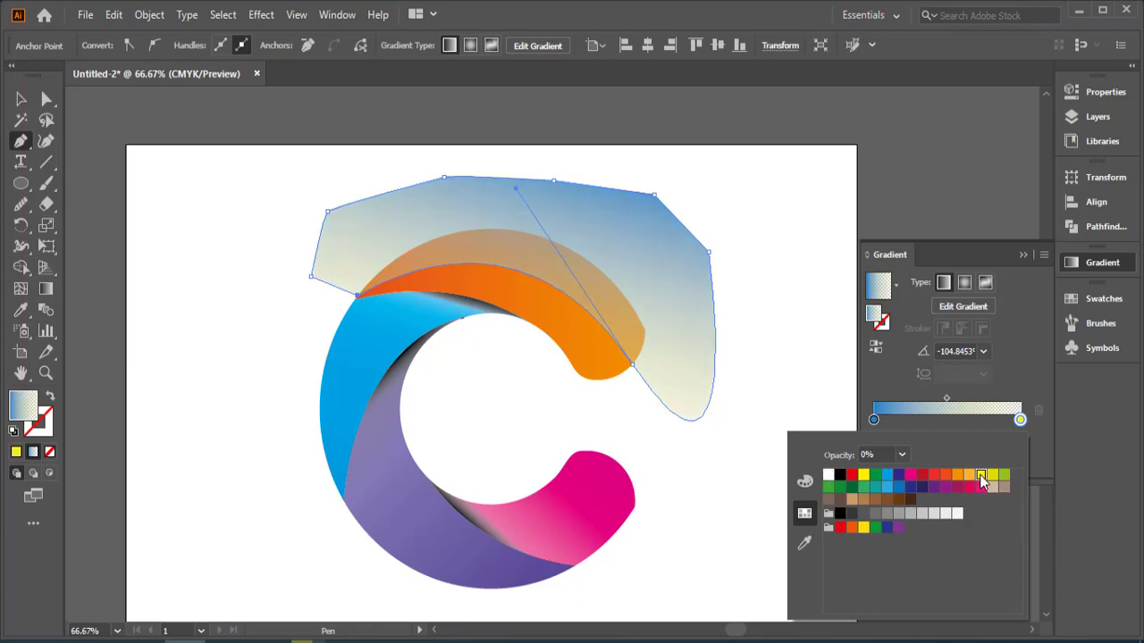
Recolour the opaque starting stop of the shape's gradient white
left_click(874, 420)
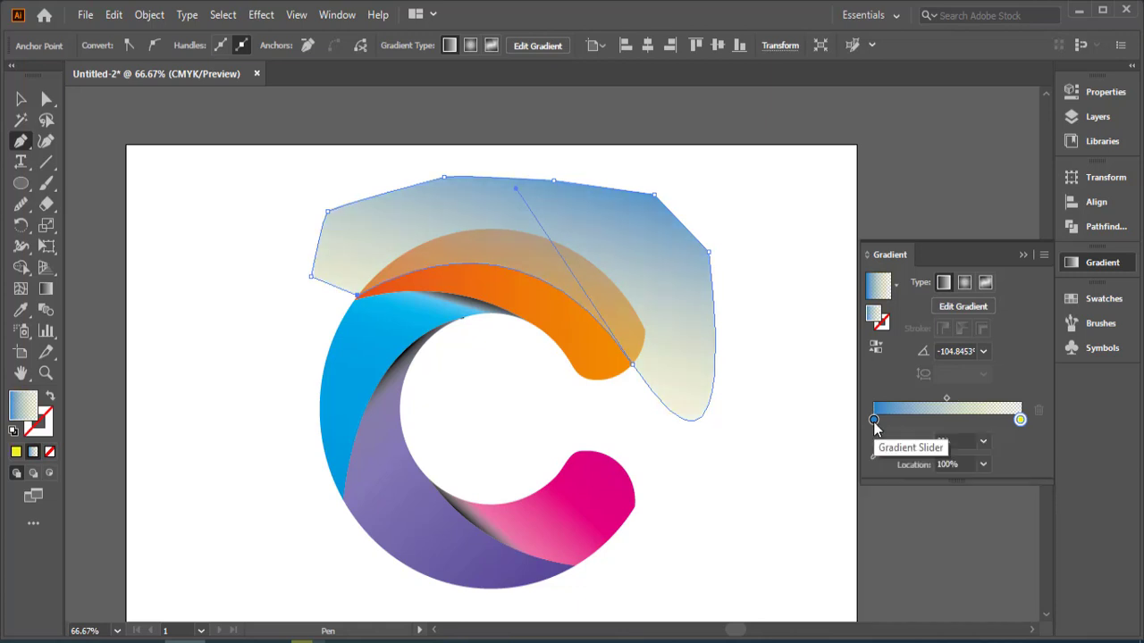
double_click(874, 420)
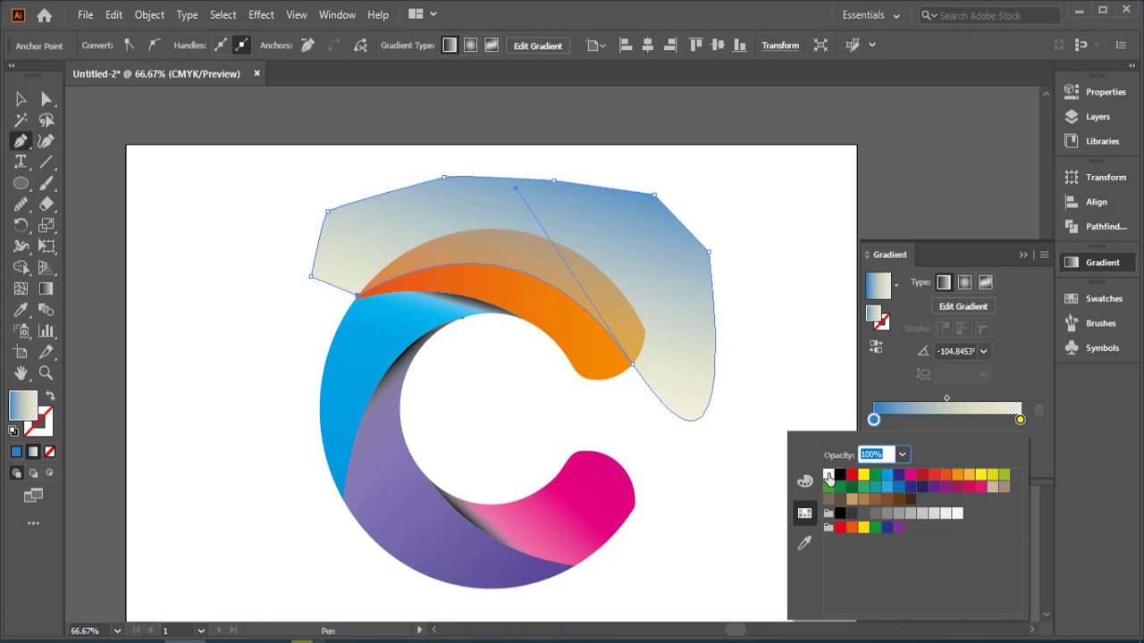
left_click(829, 475)
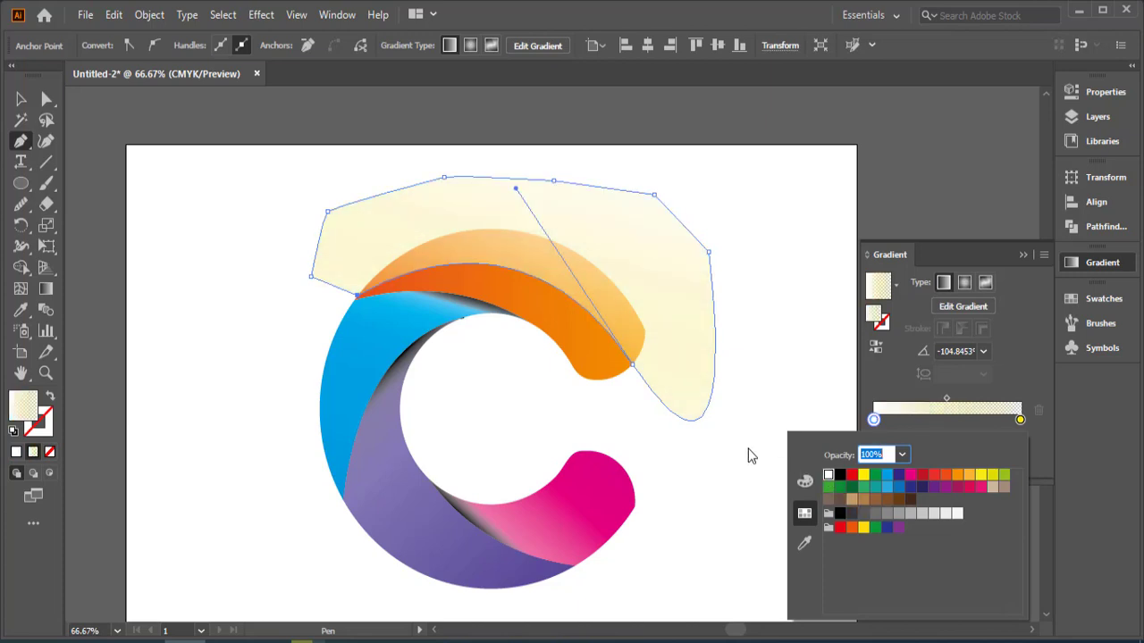
left_click(982, 476)
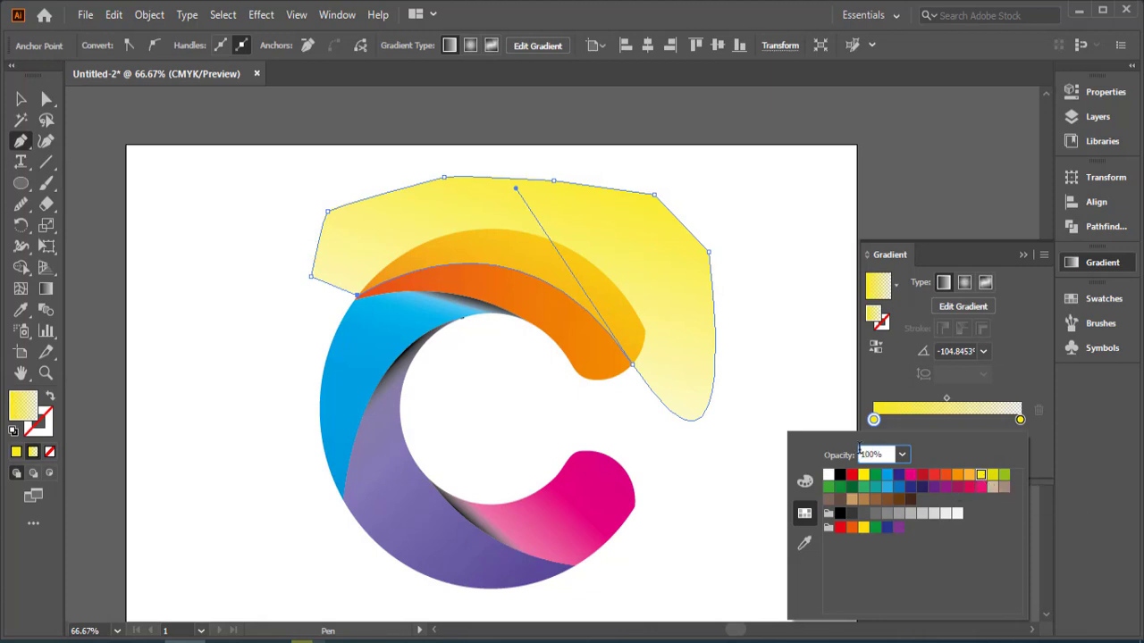
key("ctrl+z")
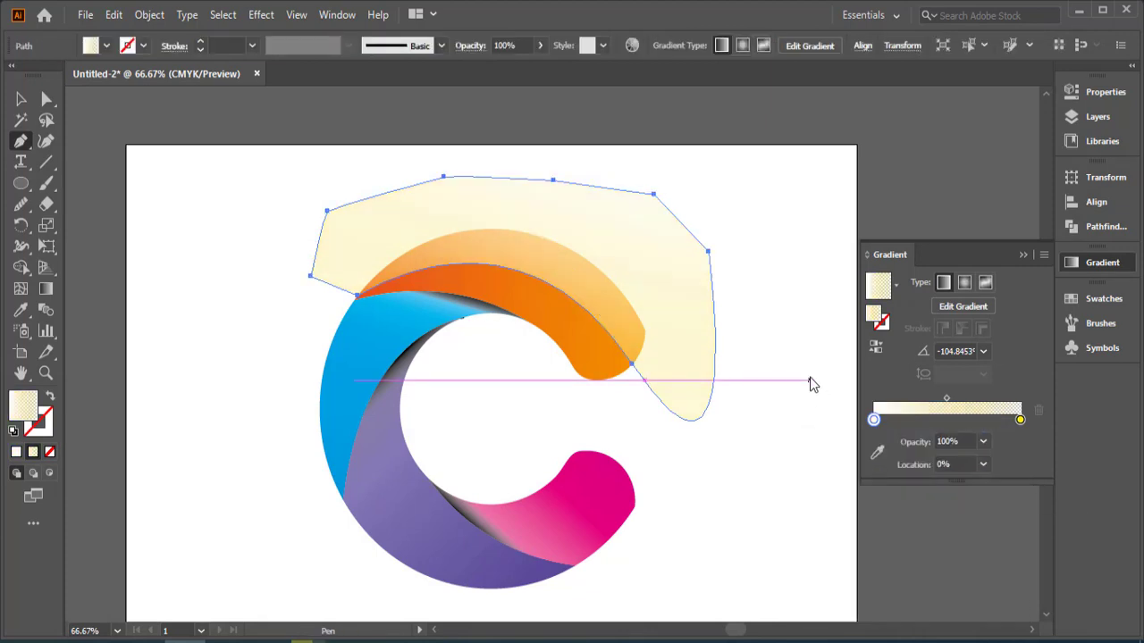
Remove the part of the pale shape outside the orange segment with the Shape Builder tool and deselect
key("v")
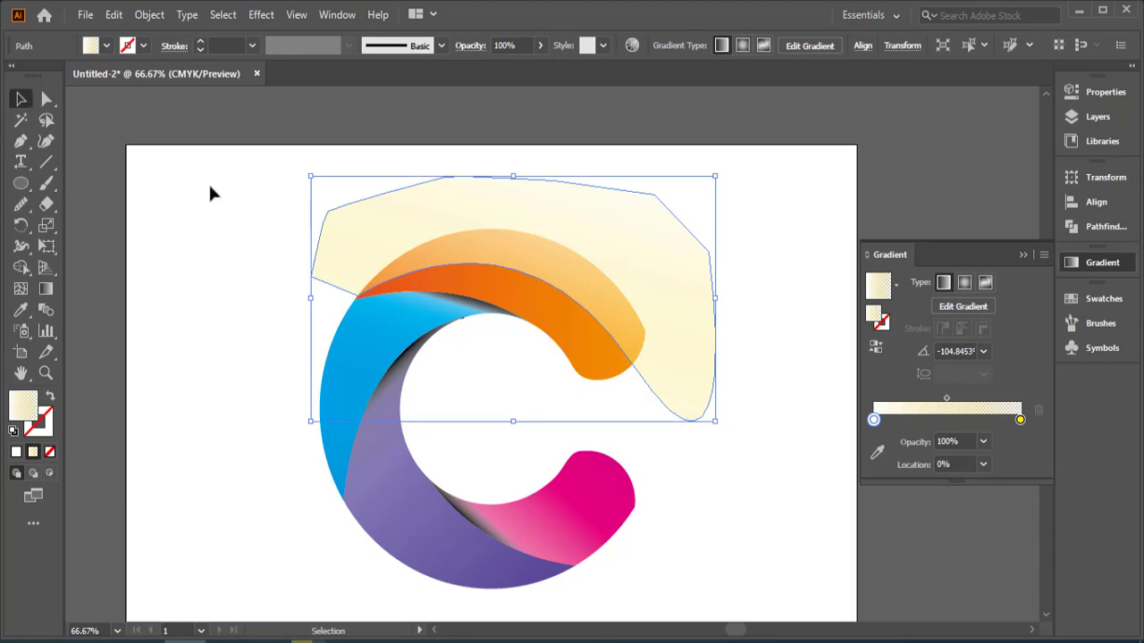
left_click(770, 262)
left_click_drag(766, 212, 663, 263)
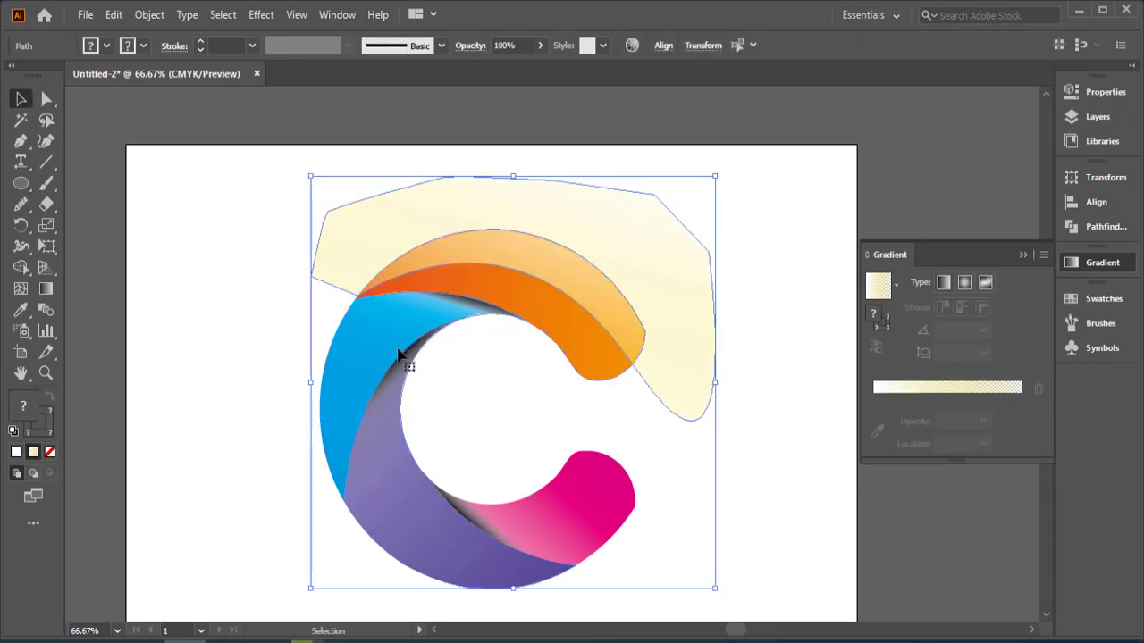
left_click(20, 267)
left_click_drag(268, 242, 475, 209)
left_click(21, 100)
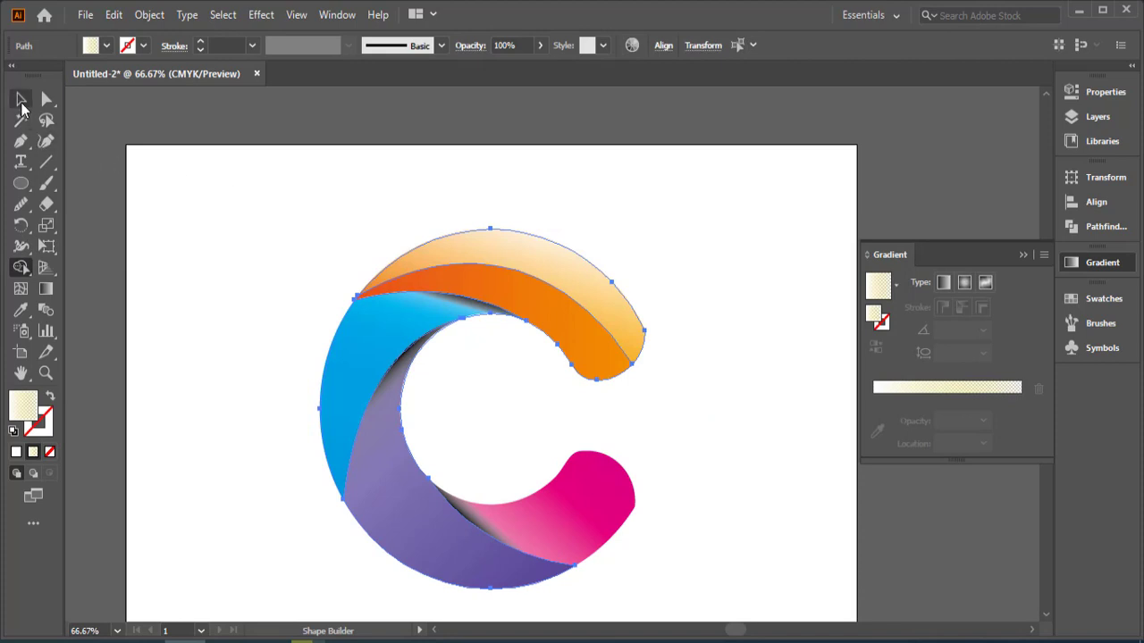
left_click(190, 249)
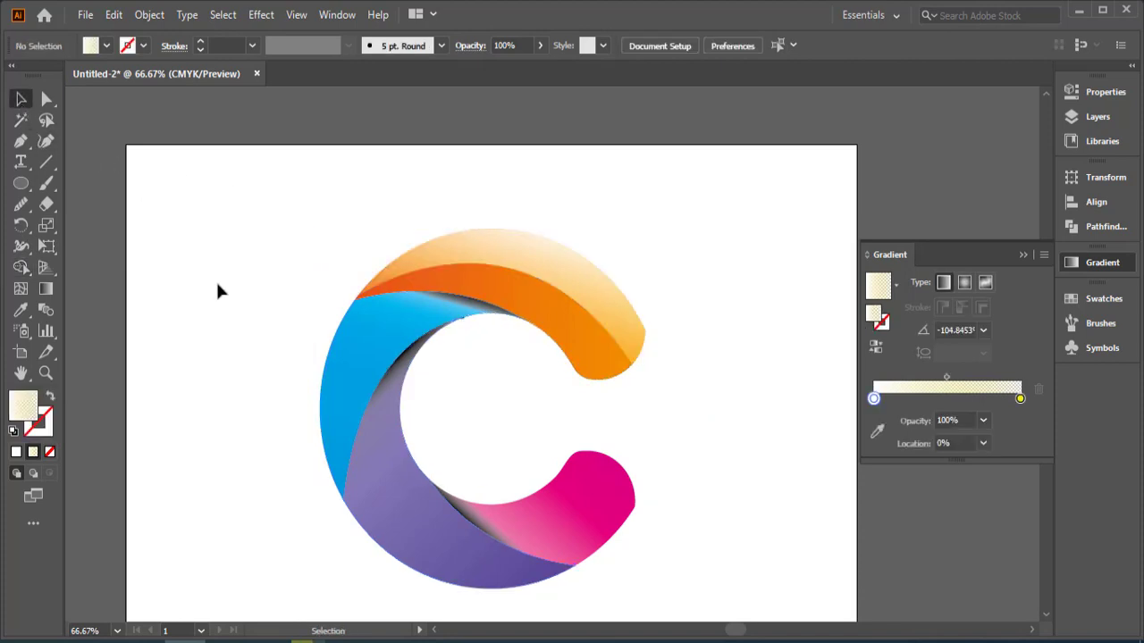
Draw a closed Pen shape curving from the blue segment's lower tip to its upper edge and back around outside the C
left_click(369, 387)
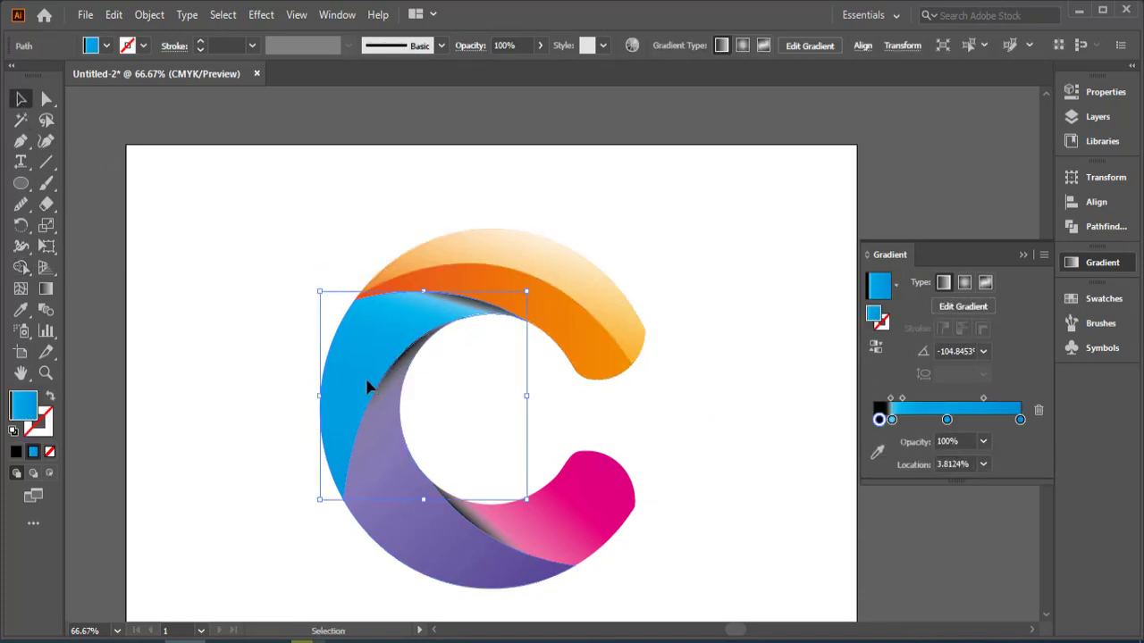
left_click(21, 143)
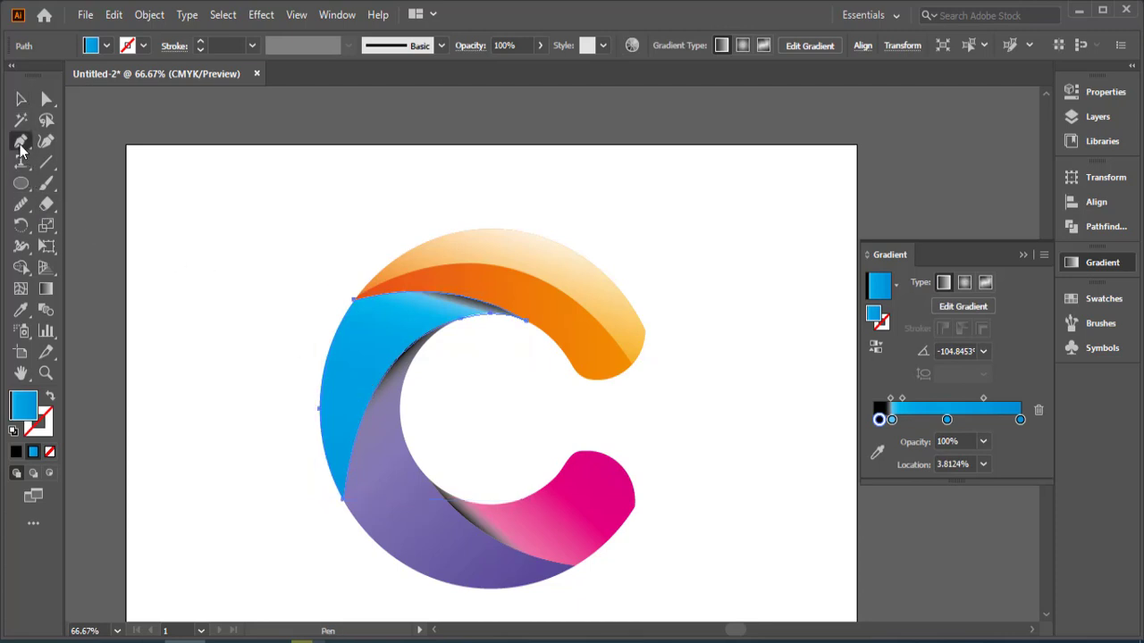
scroll(343, 388, "down", 2)
left_click(342, 385)
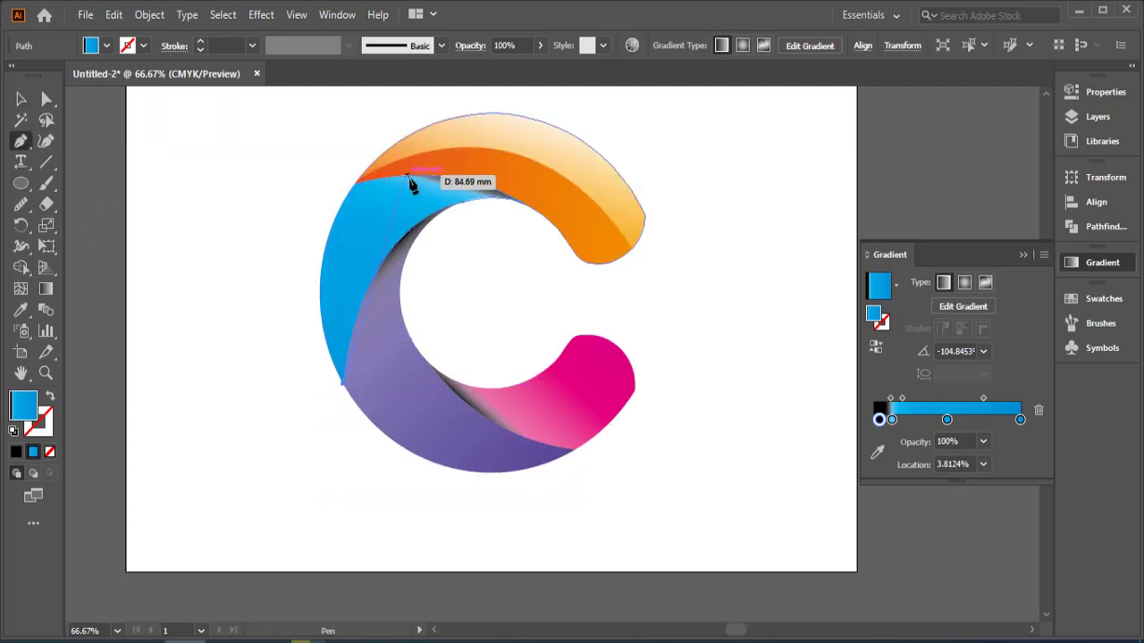
left_click_drag(399, 177, 460, 142)
left_click(276, 147)
left_click(255, 181)
left_click_drag(217, 271, 216, 279)
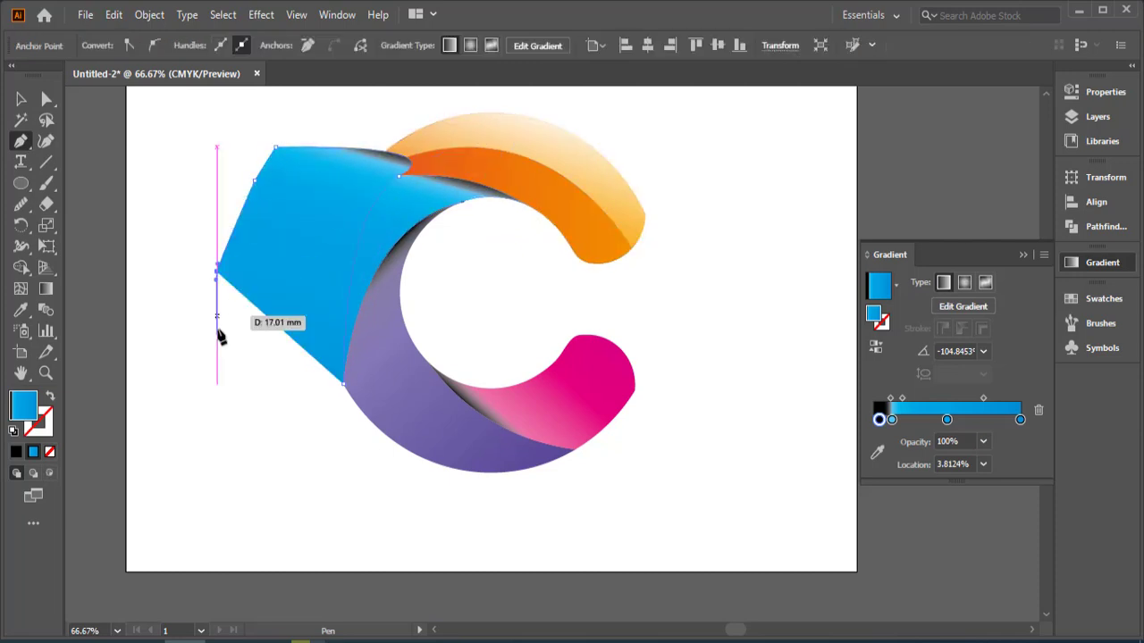
left_click(219, 359)
left_click(258, 453)
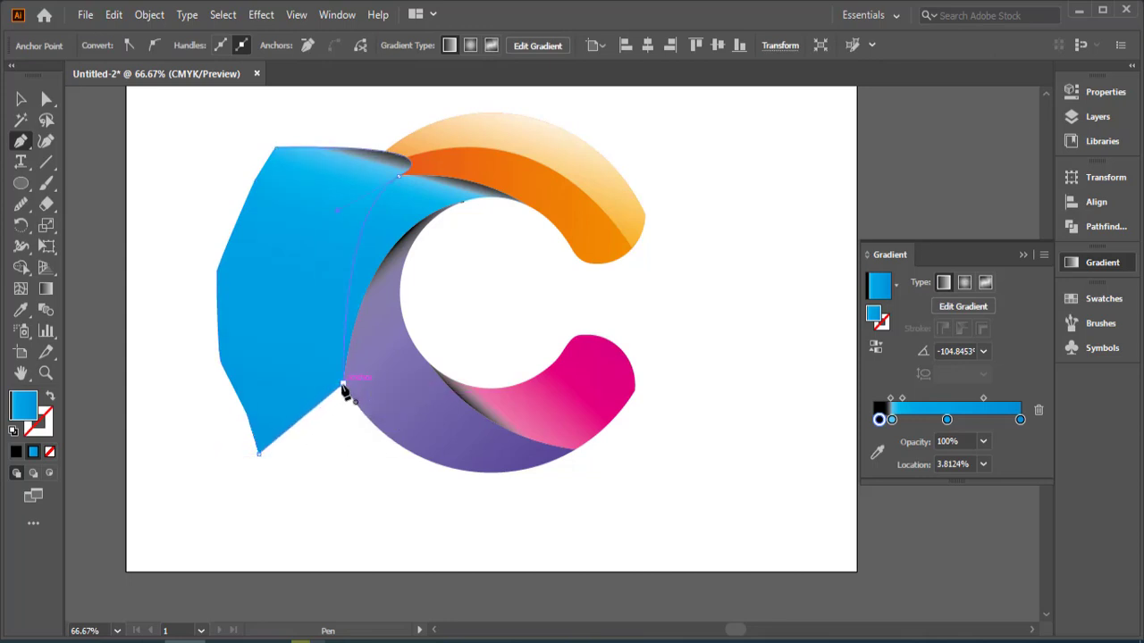
left_click(343, 389)
Copy the orange highlight's fill to the new shape with the Eyedropper and recolour its transparent end stop blue
left_click(21, 101)
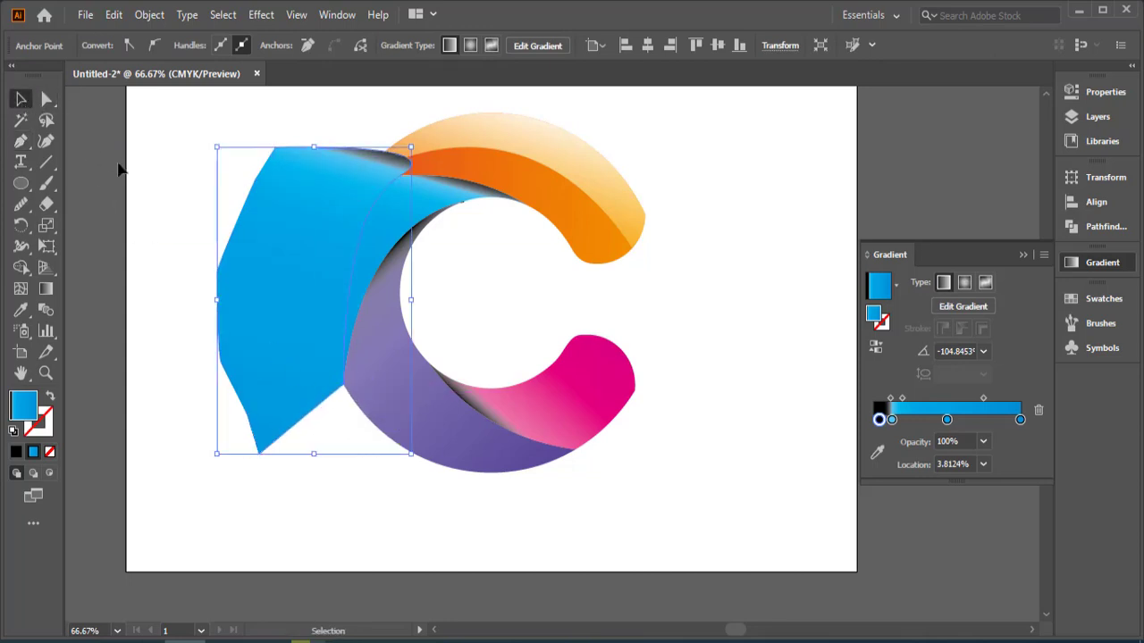
left_click(21, 310)
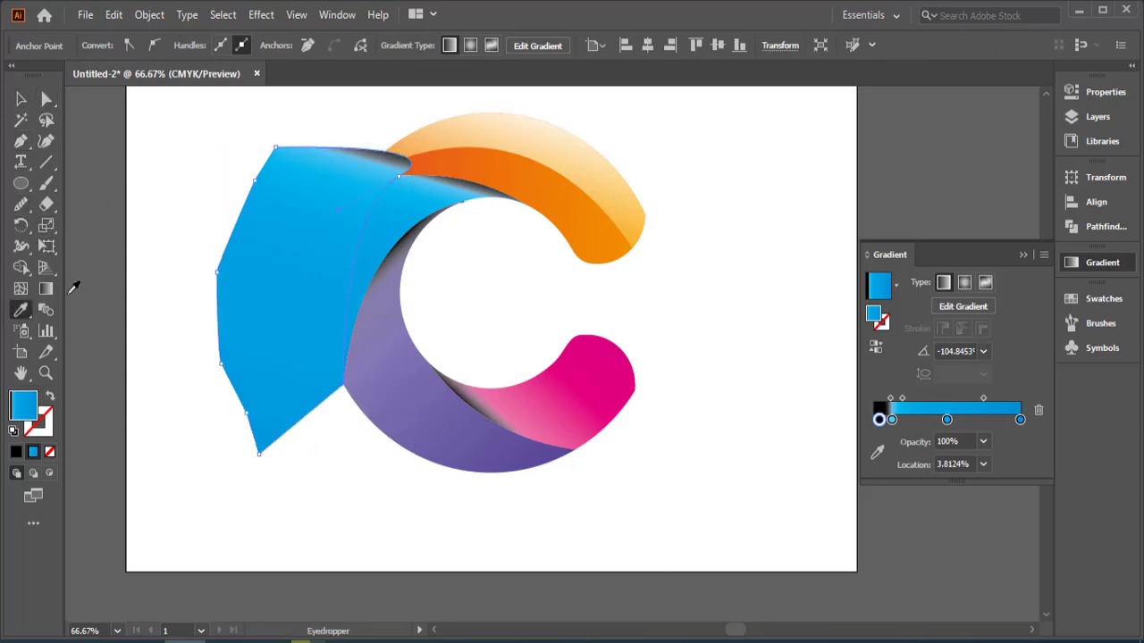
left_click(543, 131)
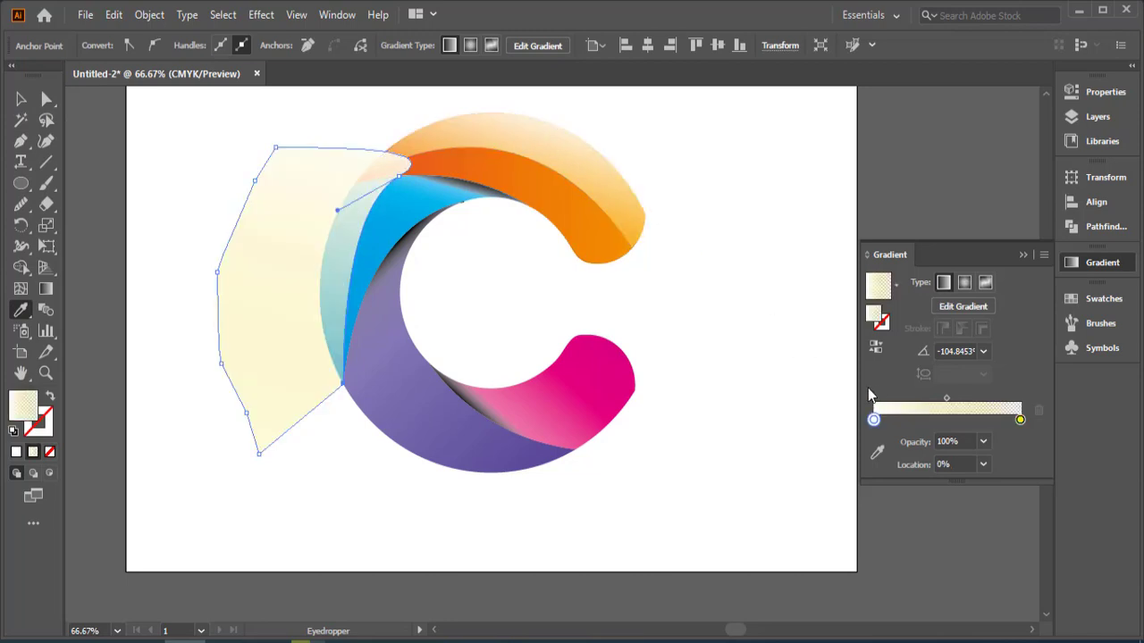
double_click(1019, 420)
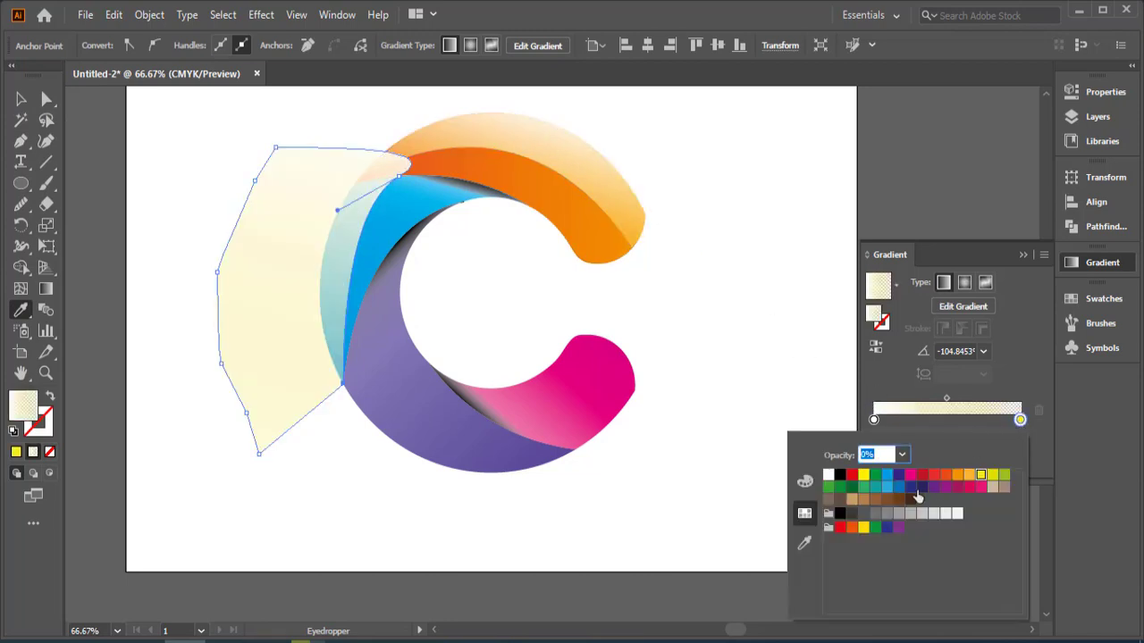
left_click(903, 487)
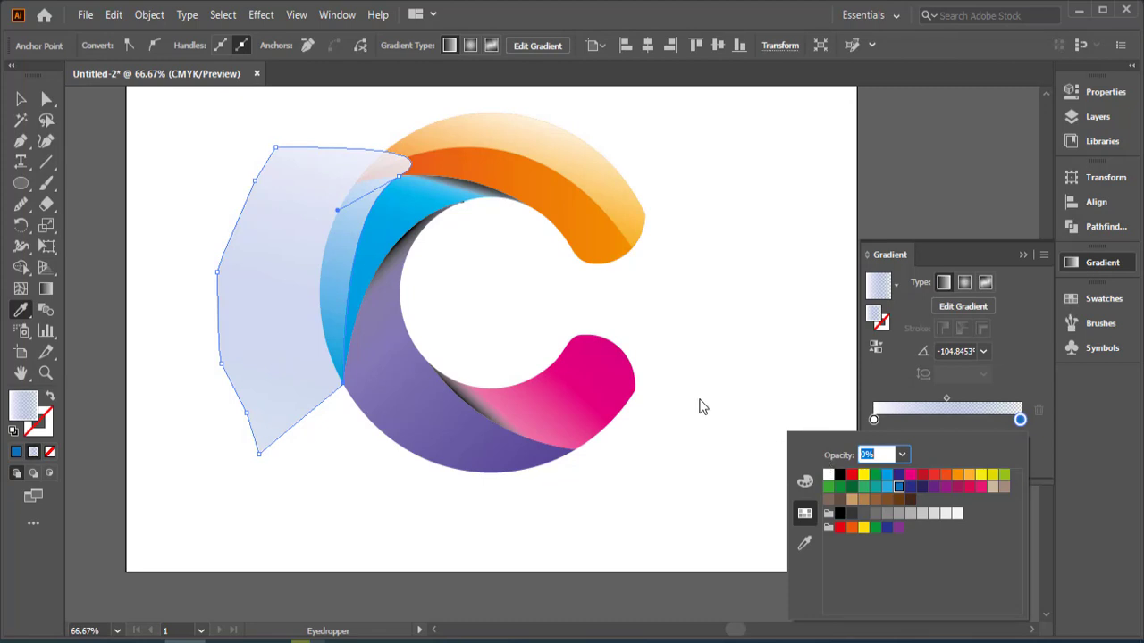
left_click(22, 100)
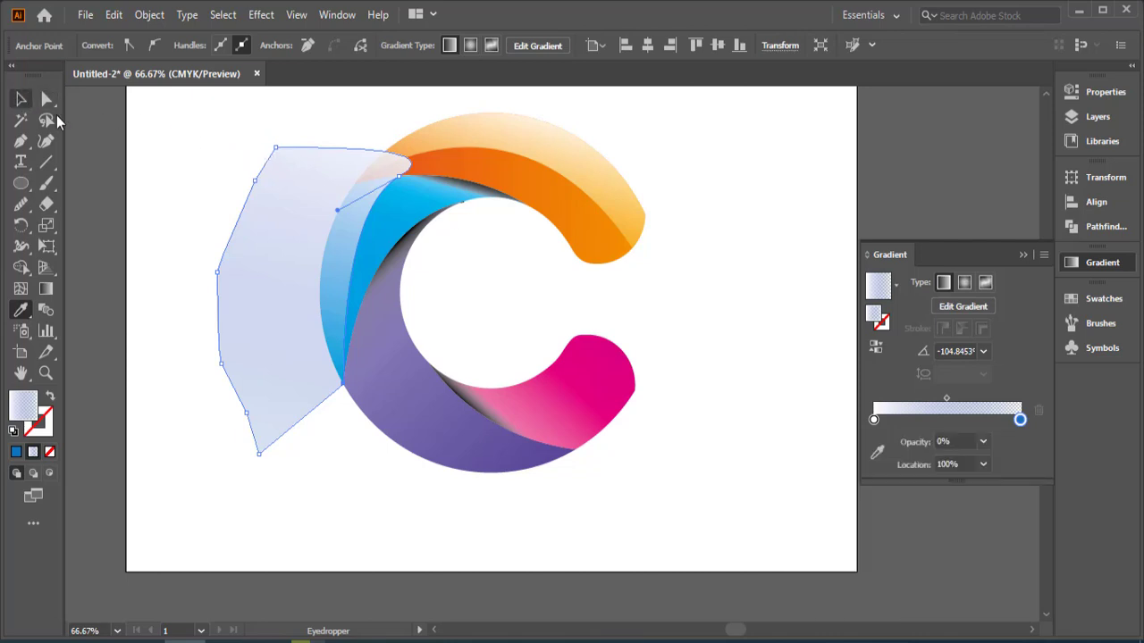
Remove the part of the pale blue shape outside the letter with the Shape Builder tool and deselect
left_click(21, 98)
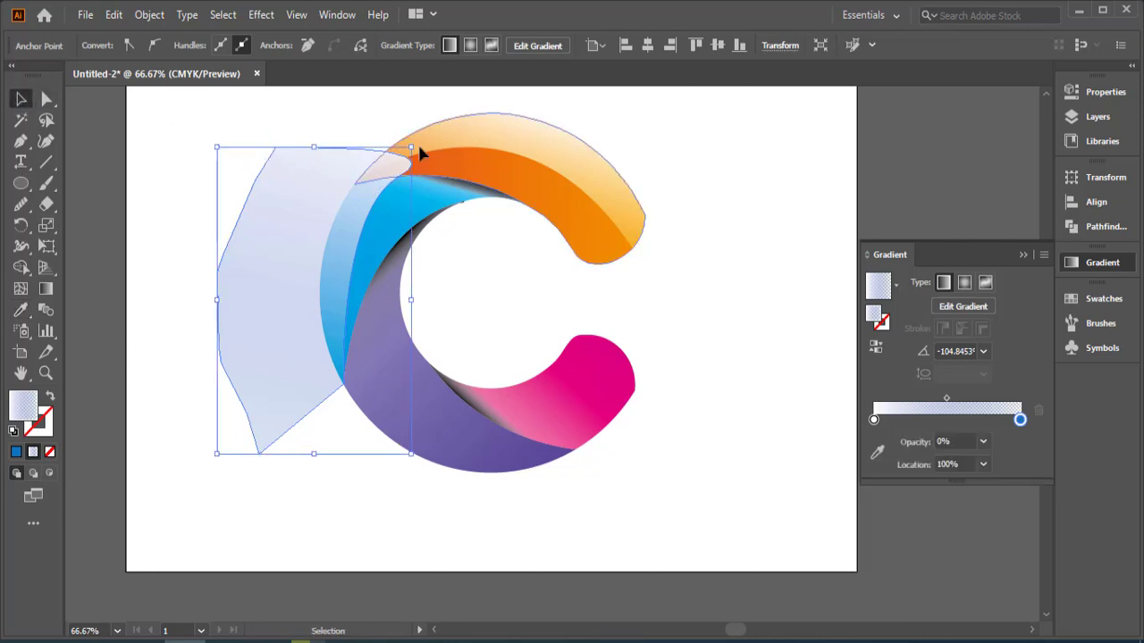
left_click_drag(758, 133, 340, 496)
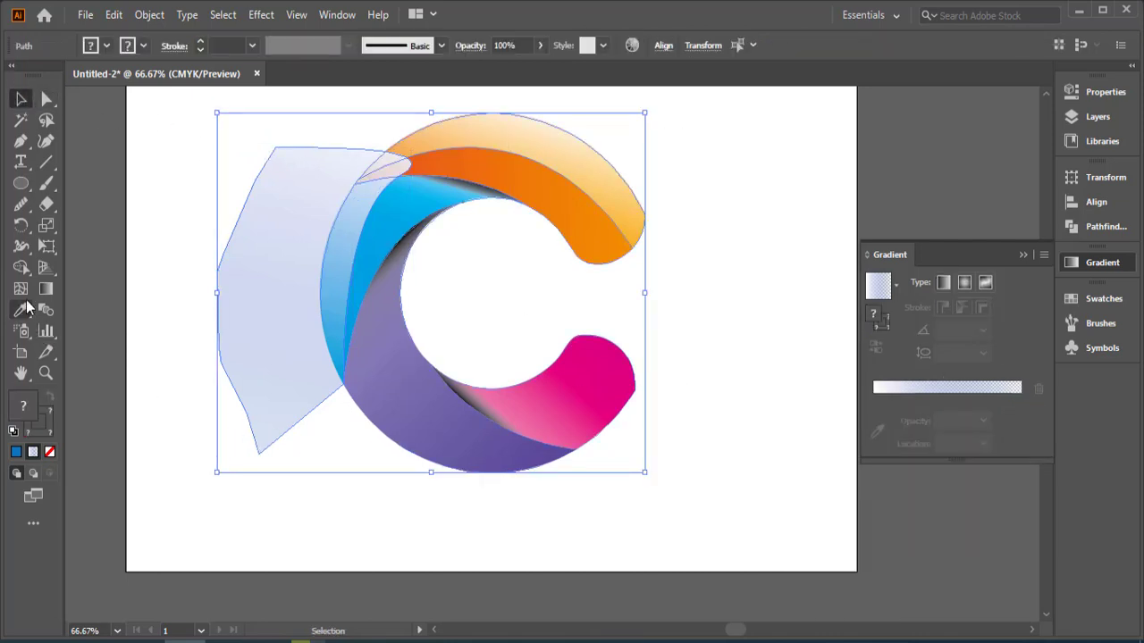
left_click(21, 266)
left_click_drag(208, 425, 273, 366)
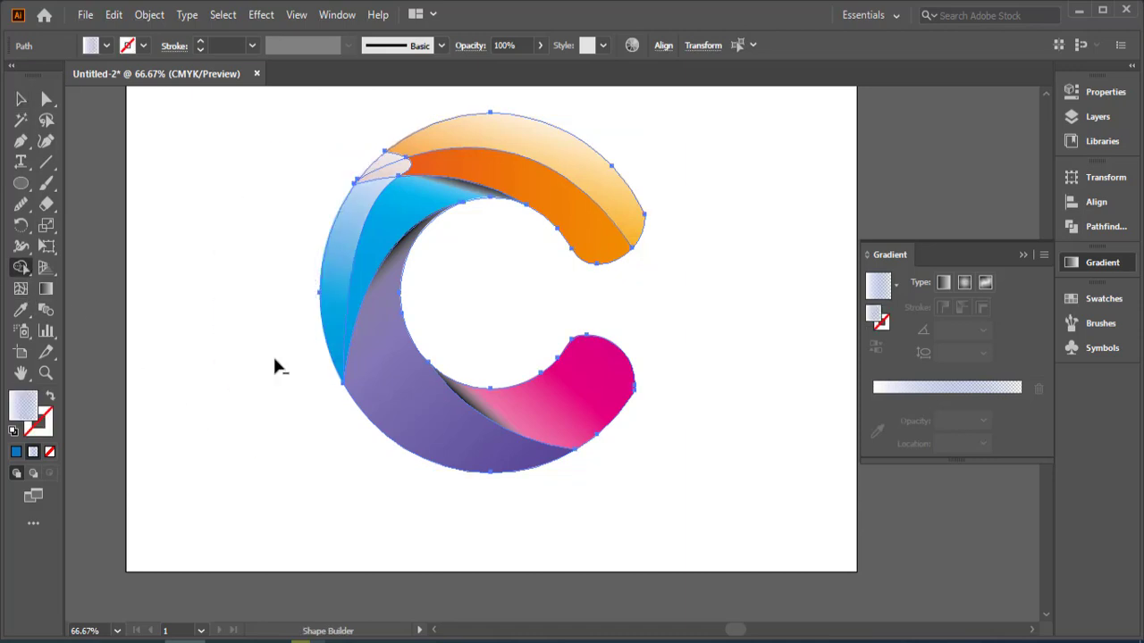
key("v")
left_click(748, 293)
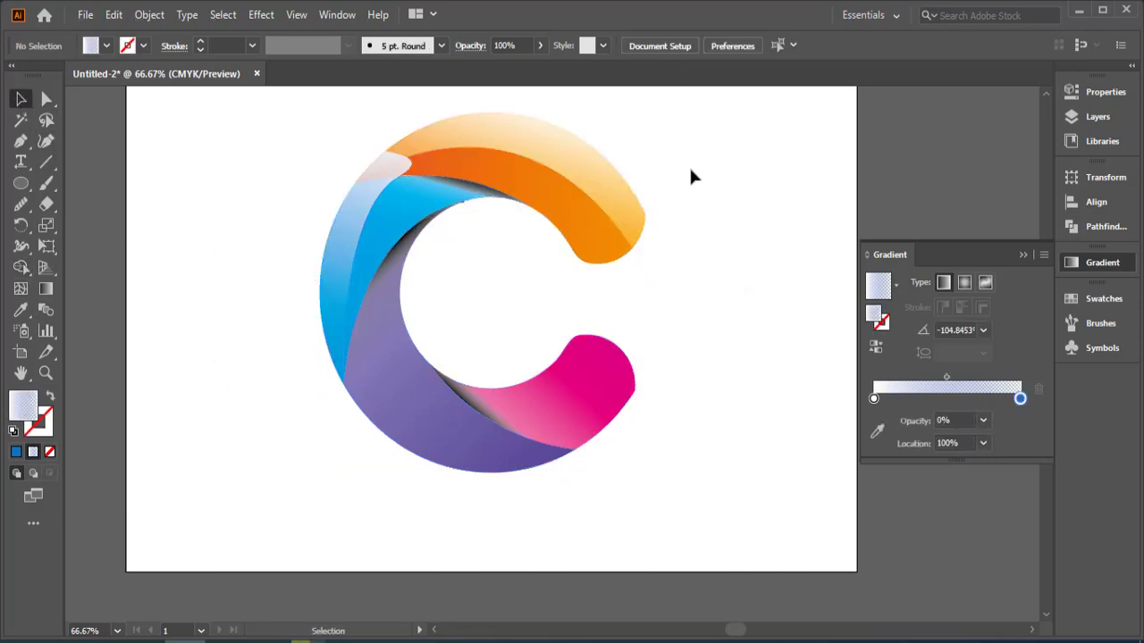
Bring the orange segment and its highlight to the front of the artwork and deselect them
left_click_drag(689, 143, 593, 237)
right_click(596, 240)
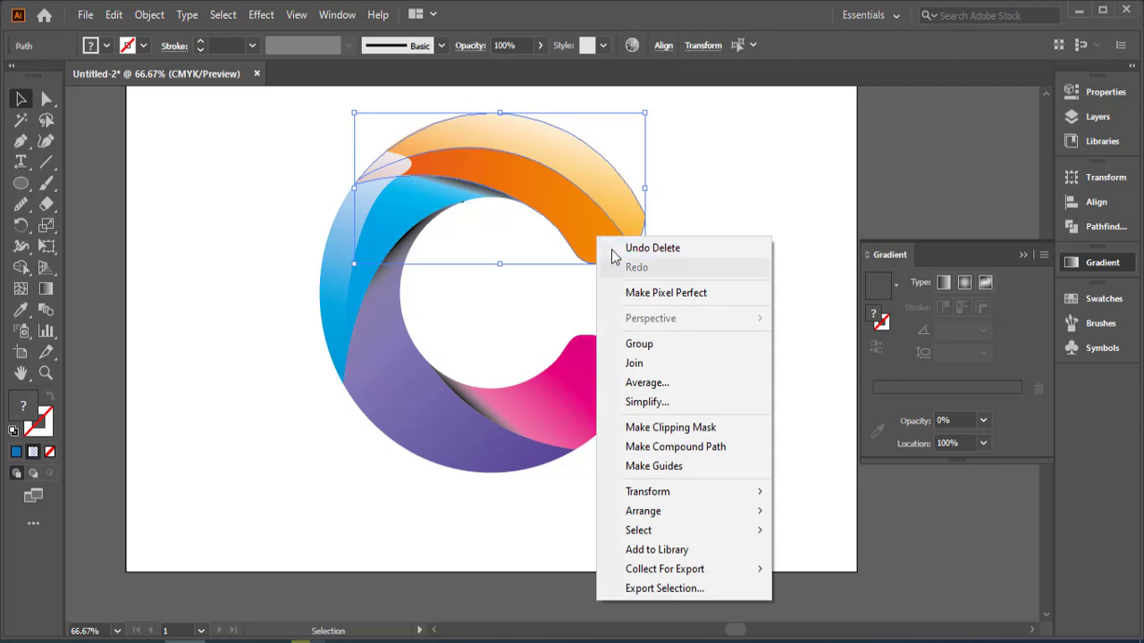
left_click(560, 334)
left_click_drag(709, 204, 613, 256)
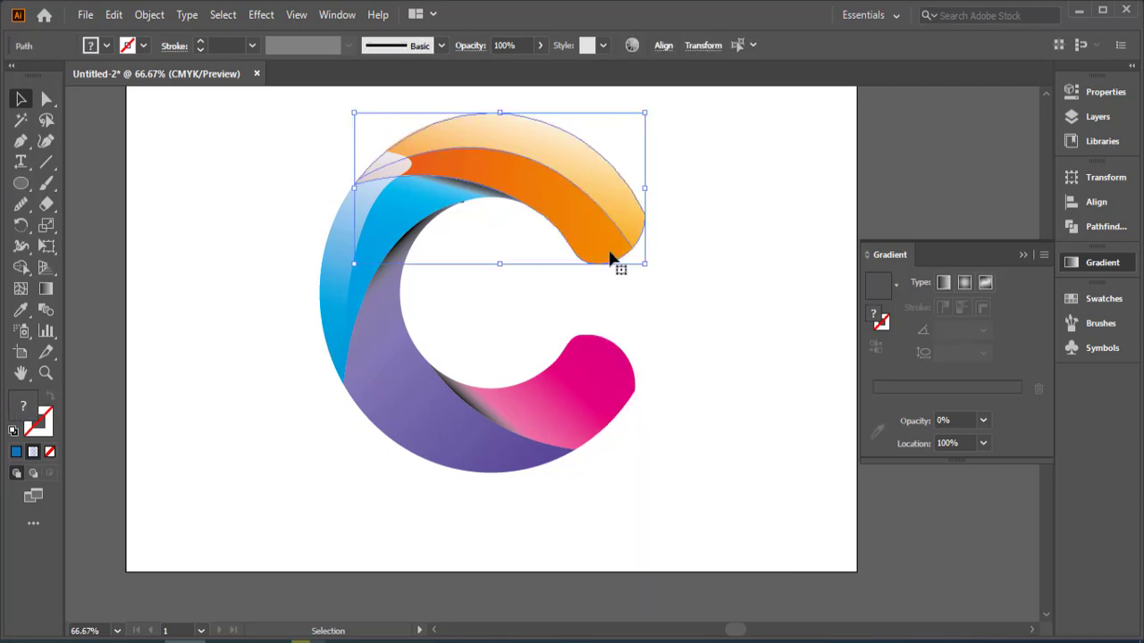
right_click(613, 256)
mouse_move(711, 525)
left_click(803, 526)
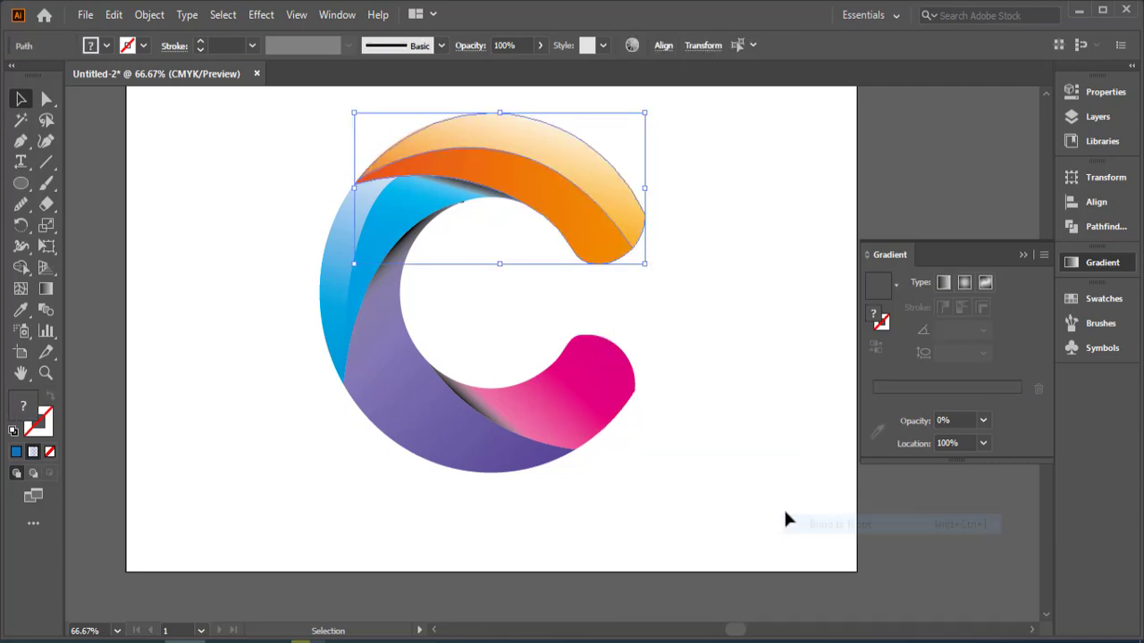
left_click(728, 417)
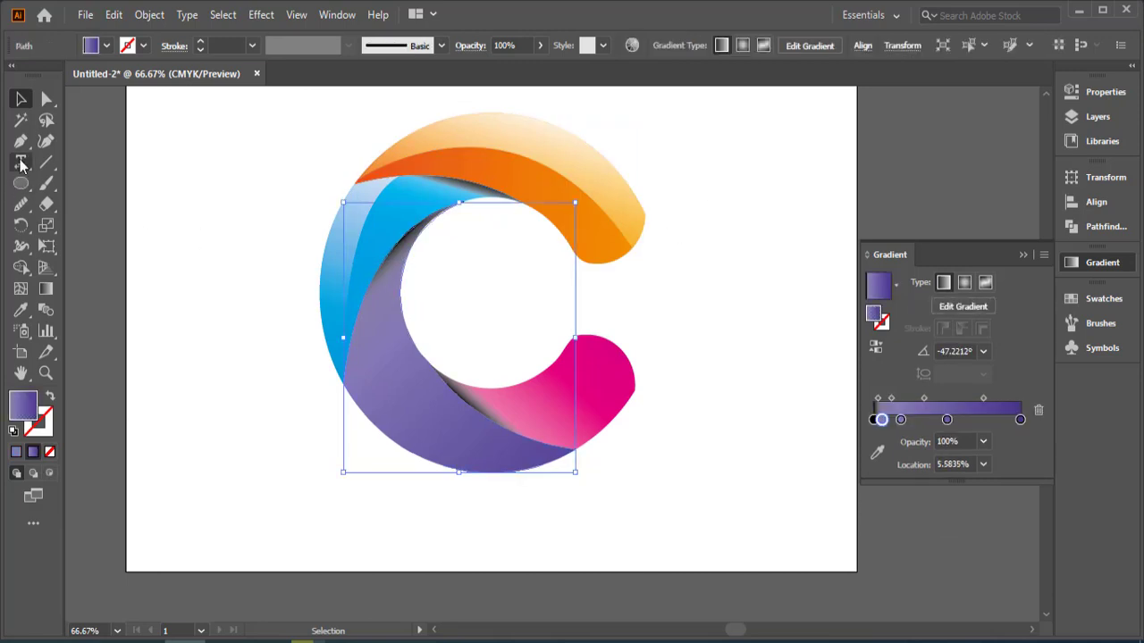
Draw a closed Pen shape curving from the purple segment's lower tip up to its edge with the blue segment and back around outside the C
left_click(20, 141)
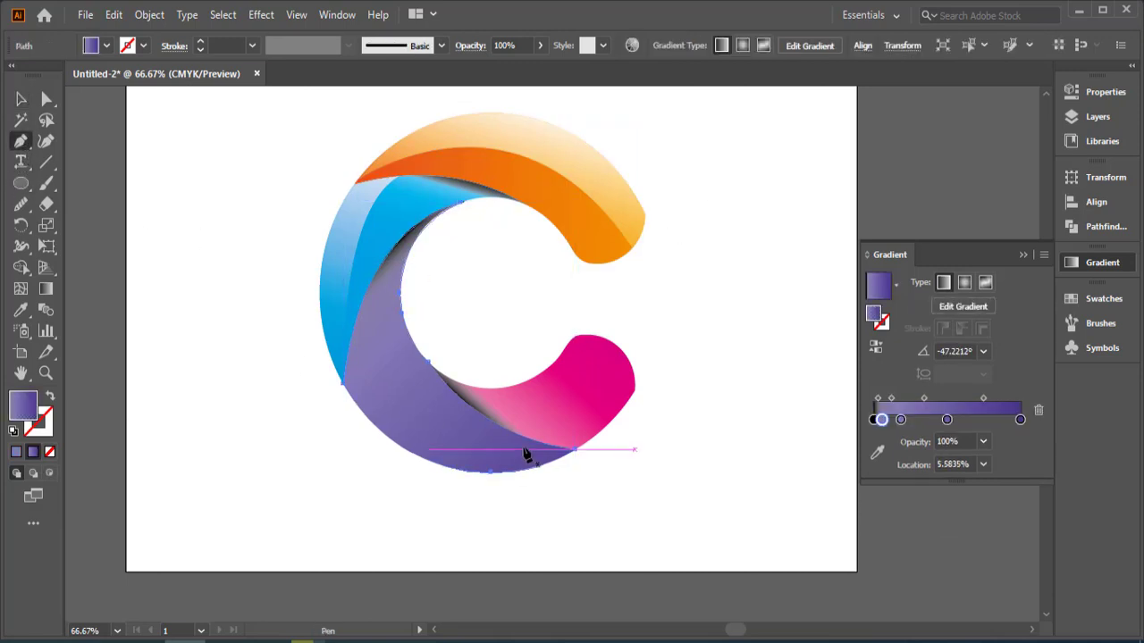
left_click(574, 449)
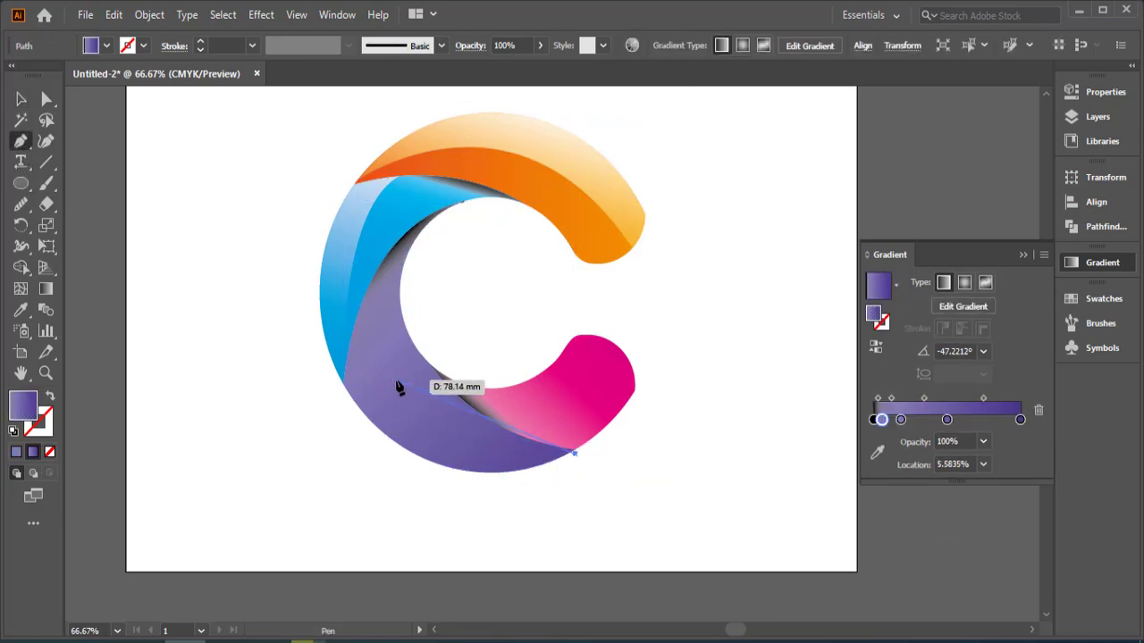
left_click_drag(367, 293, 322, 132)
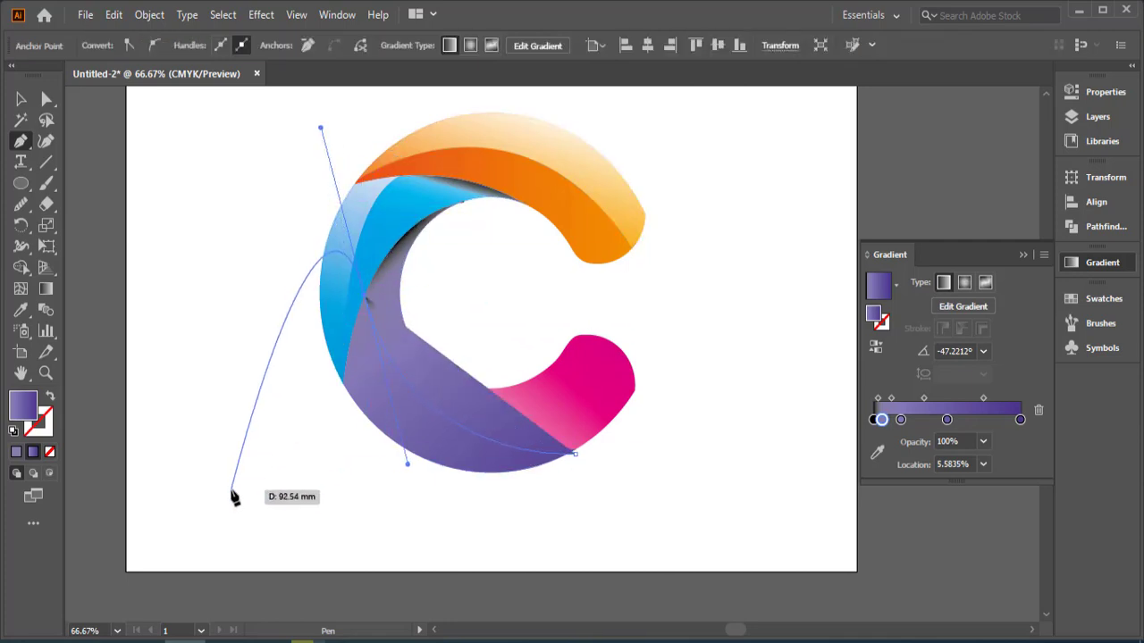
left_click_drag(232, 490, 365, 541)
left_click(527, 549)
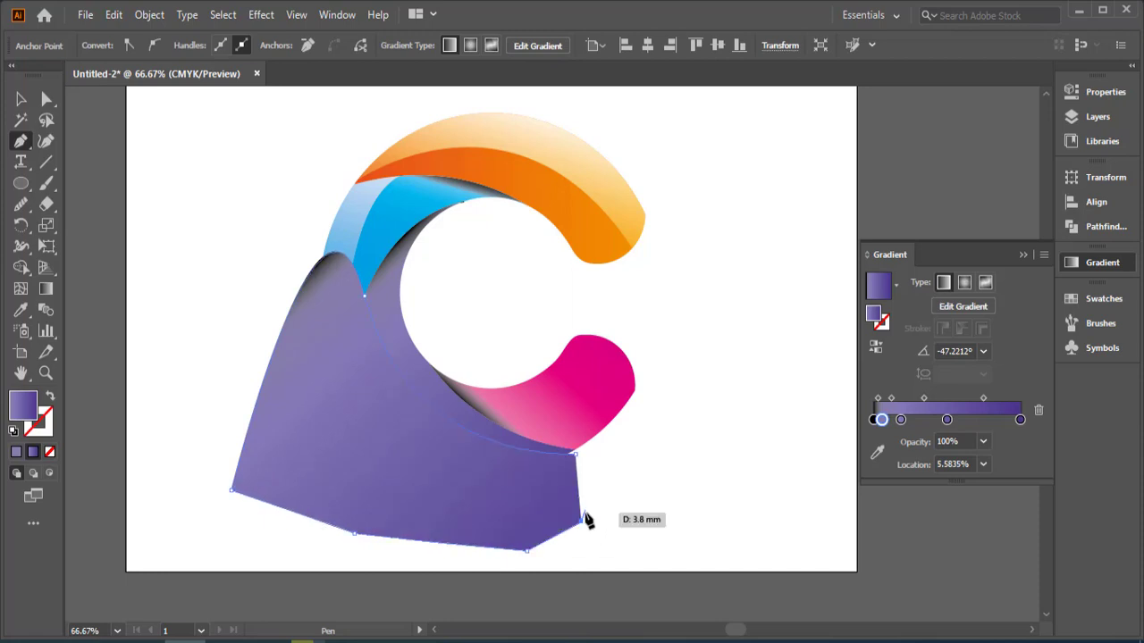
left_click(581, 520)
left_click(577, 457)
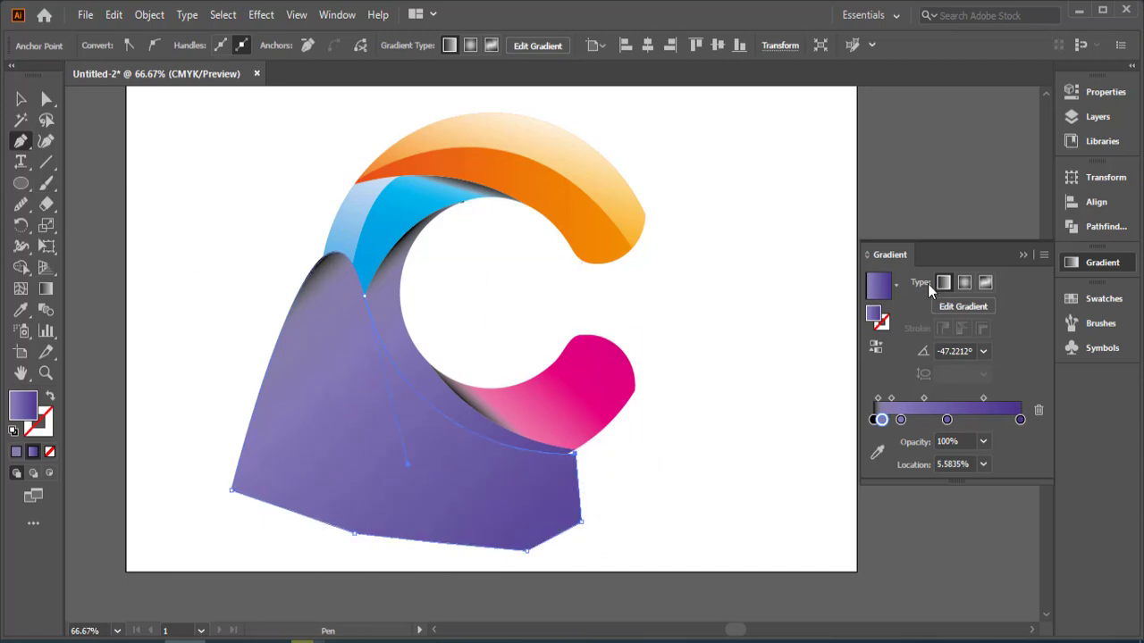
Copy the blue highlight's fill to the new shape with the Eyedropper and recolour its transparent end stop dark indigo
key("i")
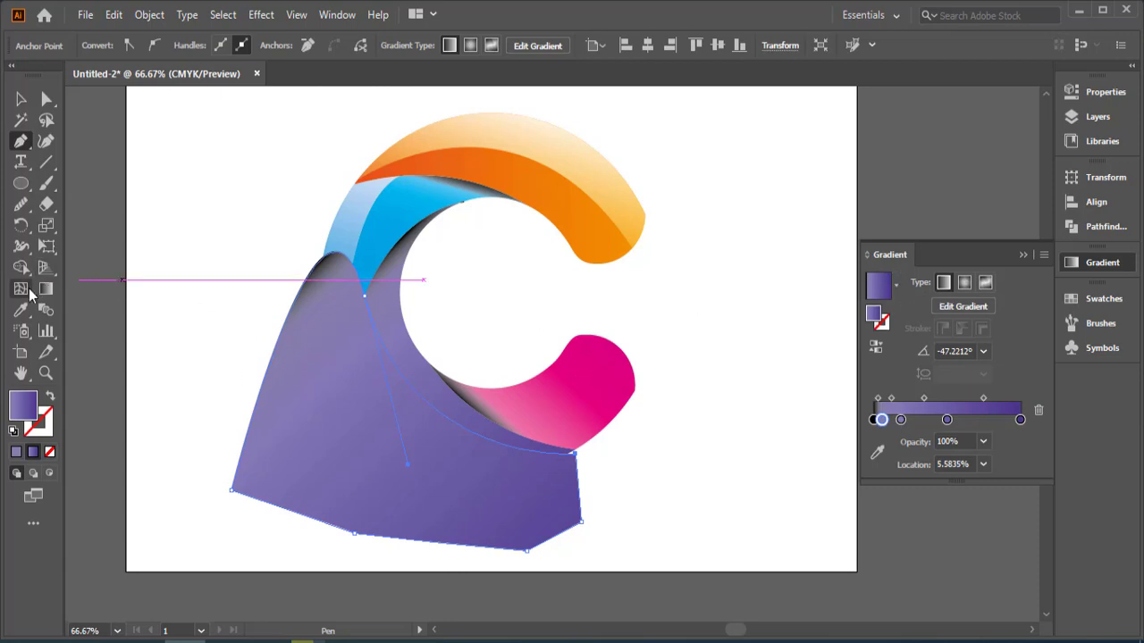
left_click(368, 199)
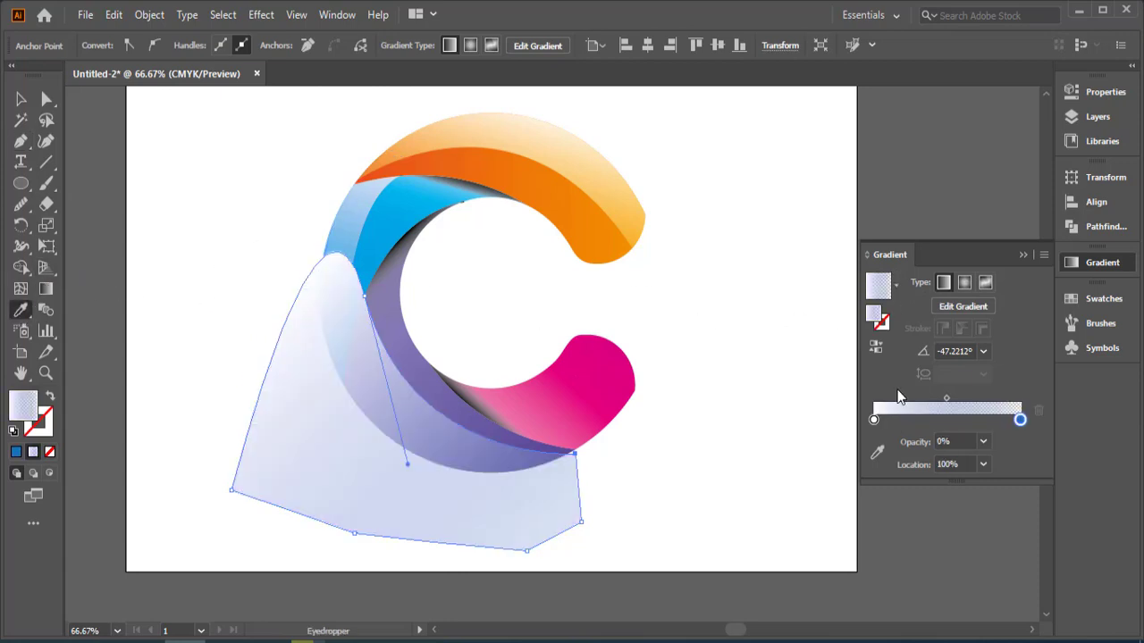
double_click(1019, 417)
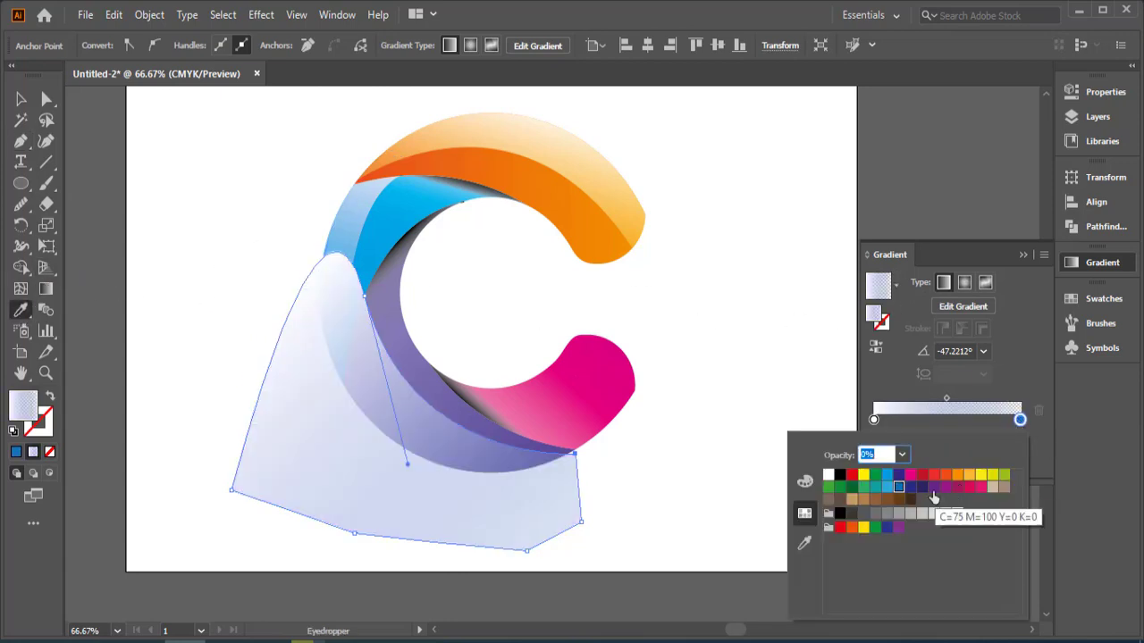
left_click(934, 487)
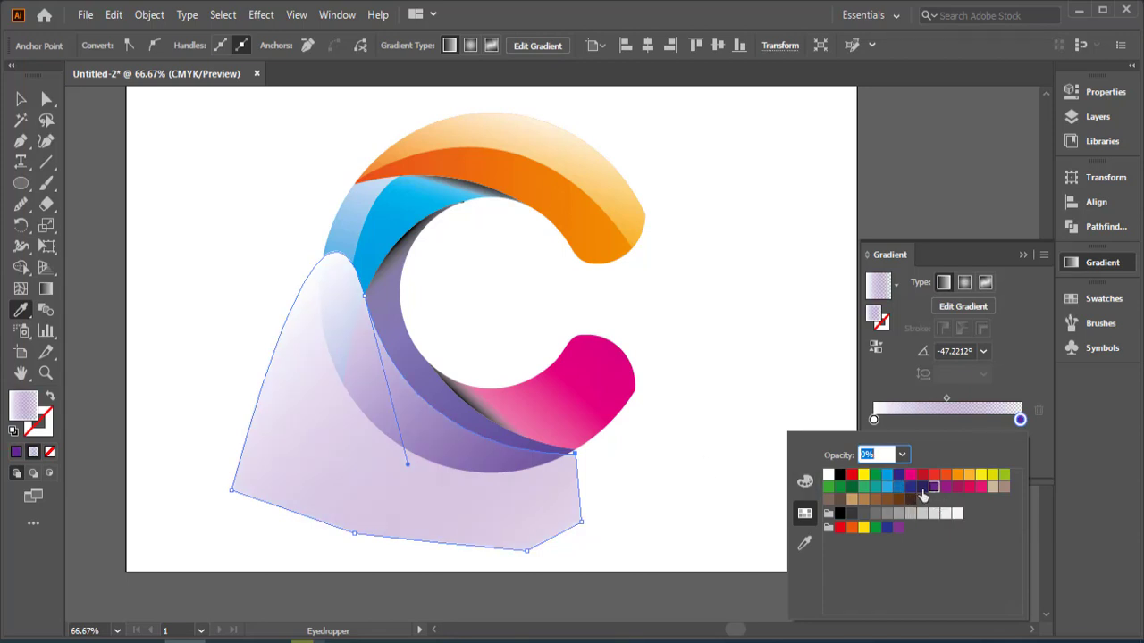
left_click(922, 489)
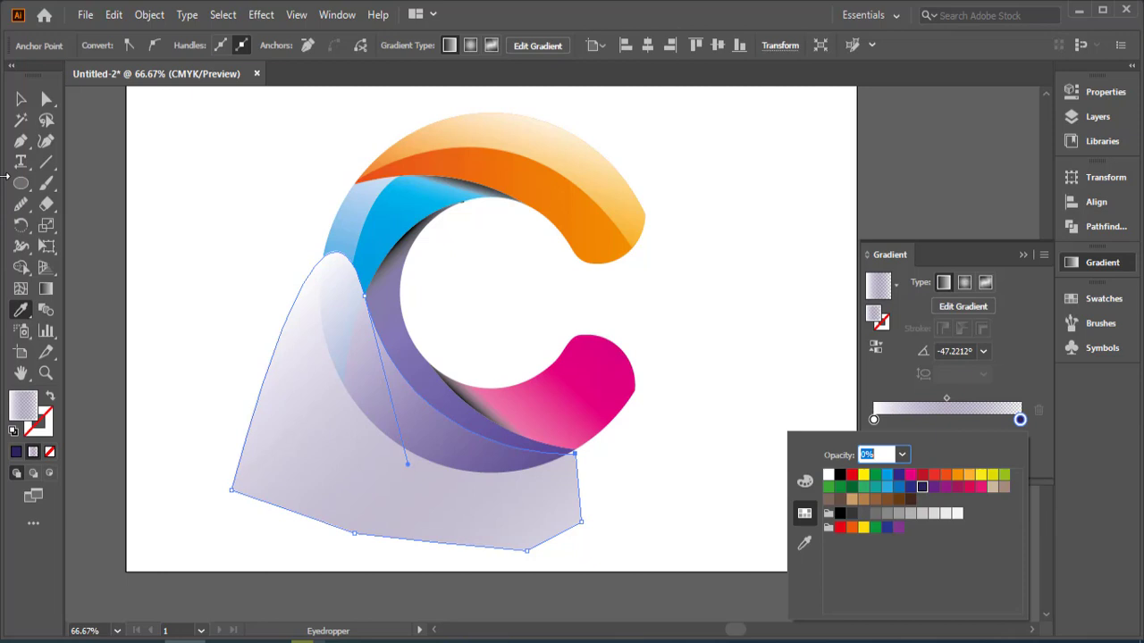
Remove the part of the pale purple shape outside the letter with the Shape Builder tool and deselect
left_click(17, 98)
left_click(16, 98)
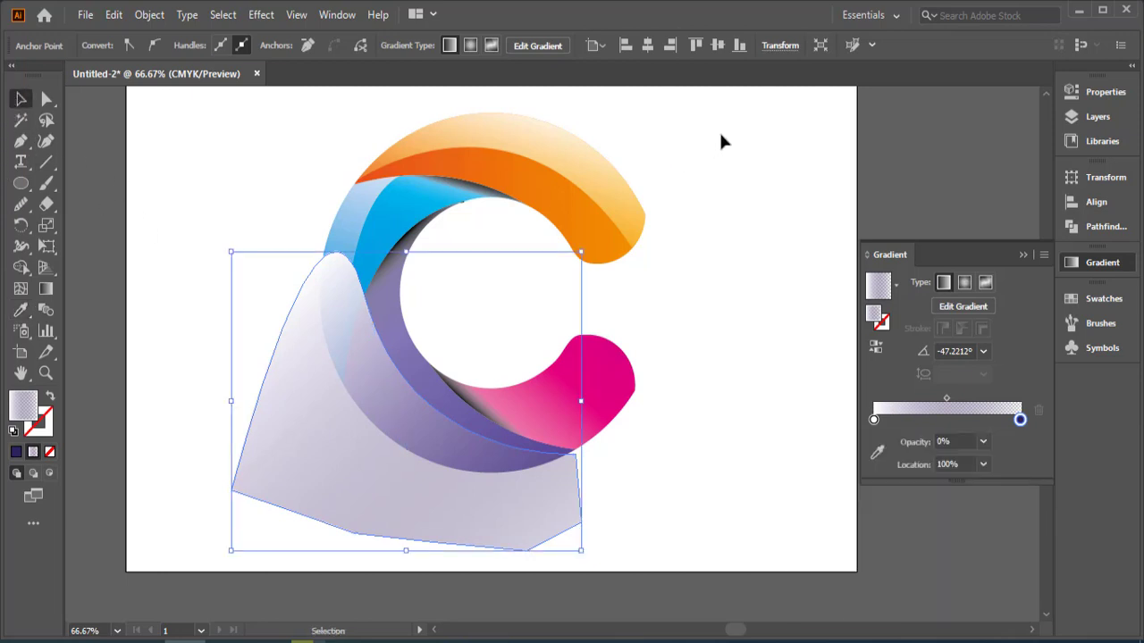
left_click_drag(723, 136, 306, 474)
left_click(21, 267)
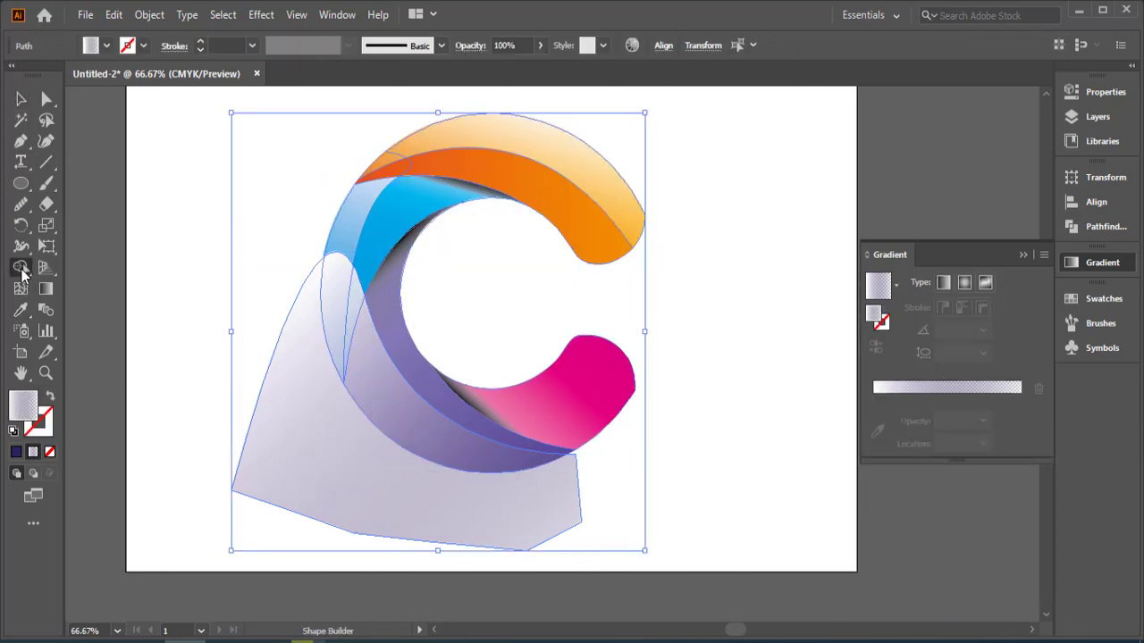
left_click_drag(237, 365, 368, 479)
left_click(21, 98)
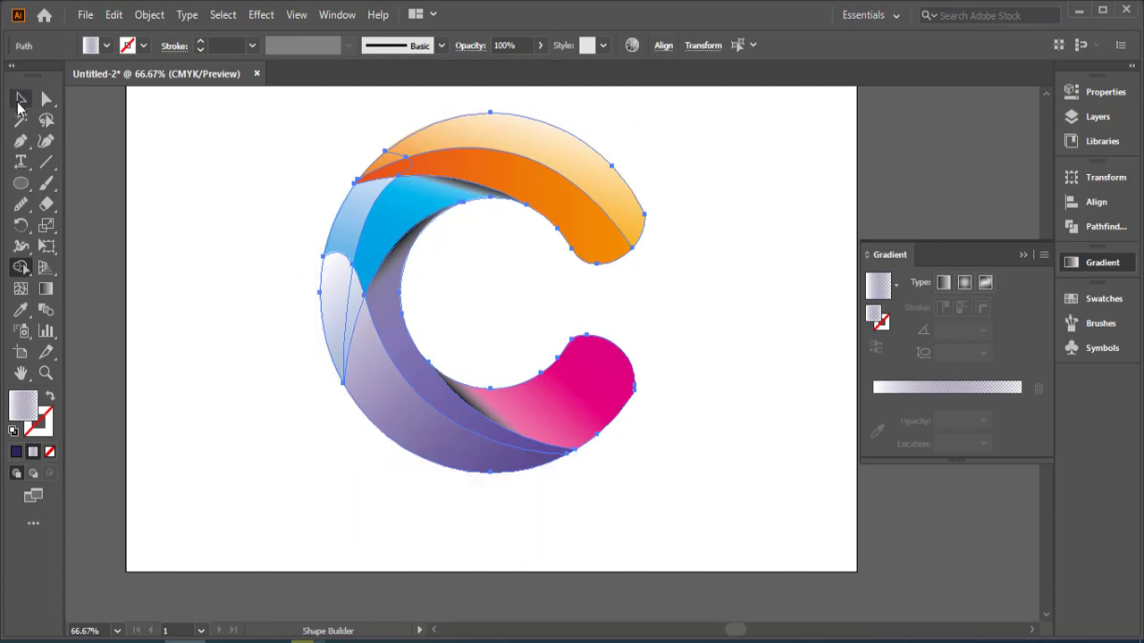
left_click(167, 194)
Try to bring the orange segment, its highlight and the blue segment to the front of the artwork
left_click_drag(702, 153, 471, 212)
right_click(482, 201)
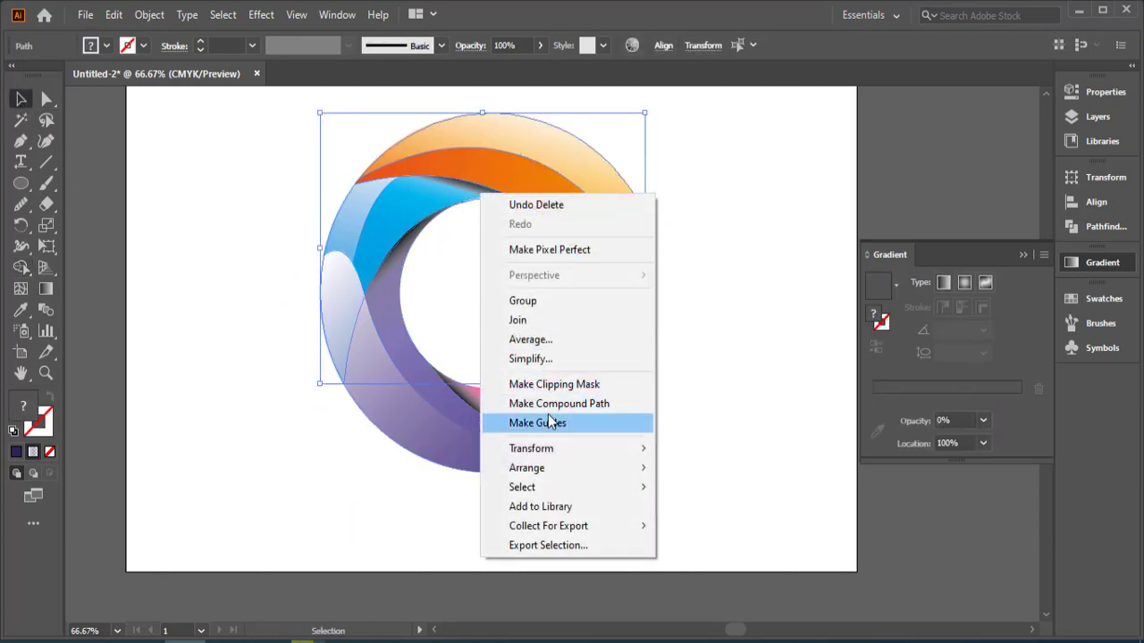
mouse_move(566, 470)
left_click(695, 471)
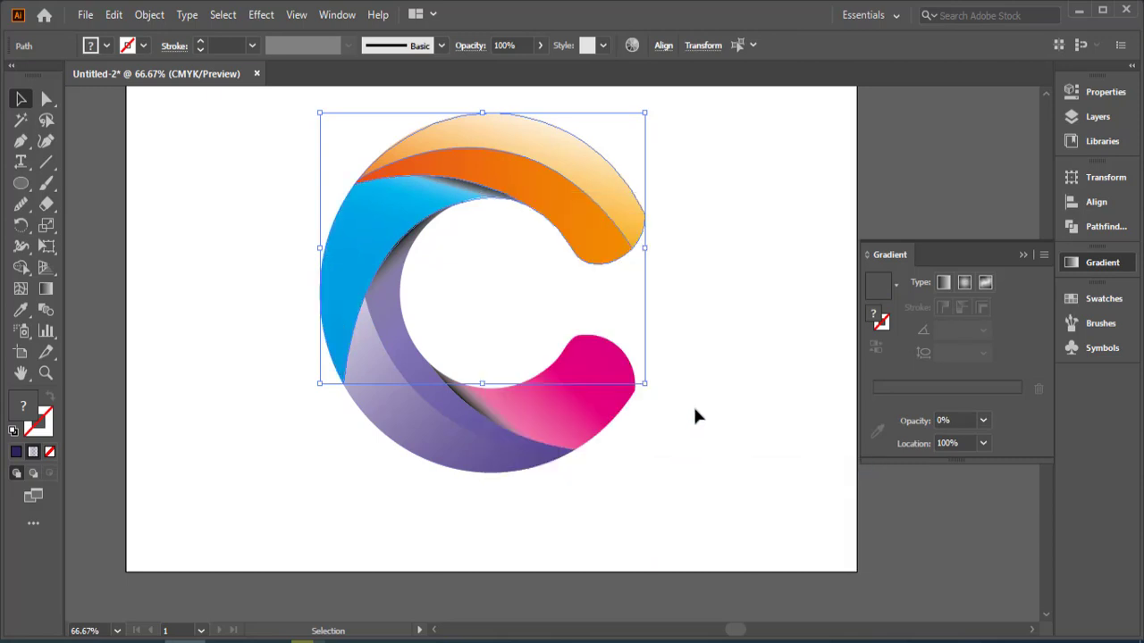
key("ctrl+z")
left_click(728, 421)
Bring the orange and blue segments together with both their highlights to the front of the artwork and deselect them
left_click_drag(643, 107, 360, 194)
right_click(403, 205)
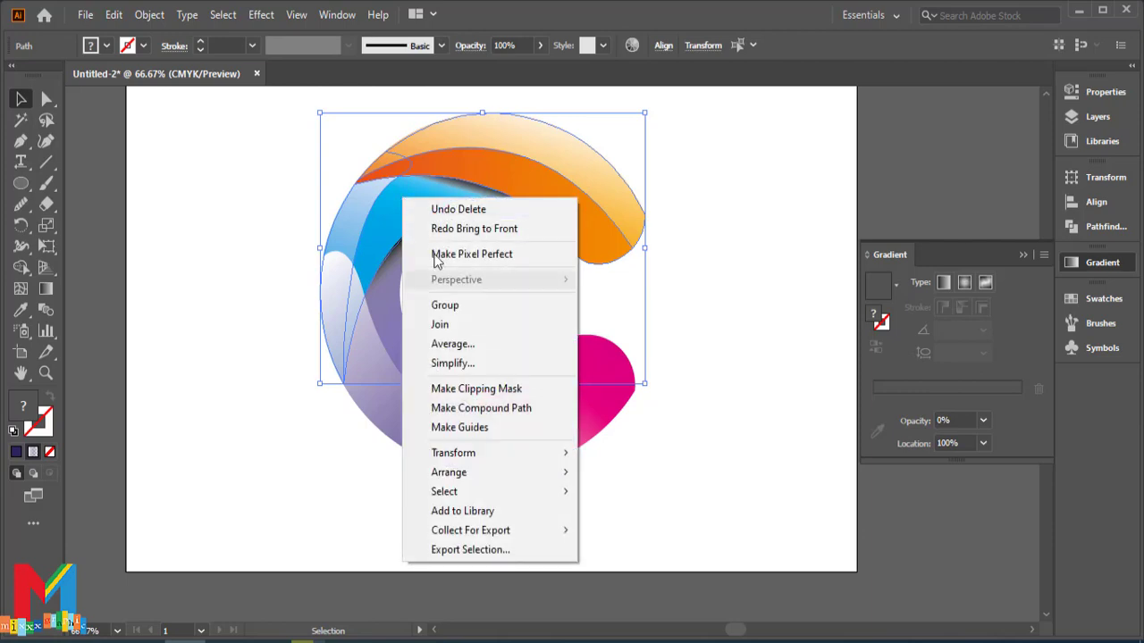
mouse_move(560, 473)
left_click(601, 477)
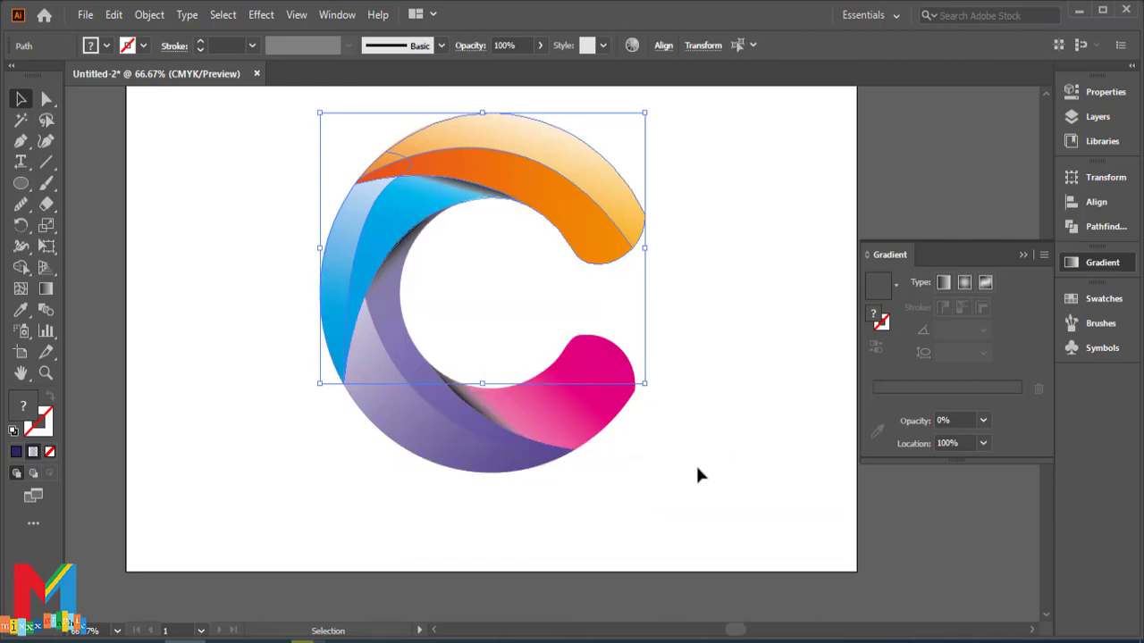
left_click(700, 472)
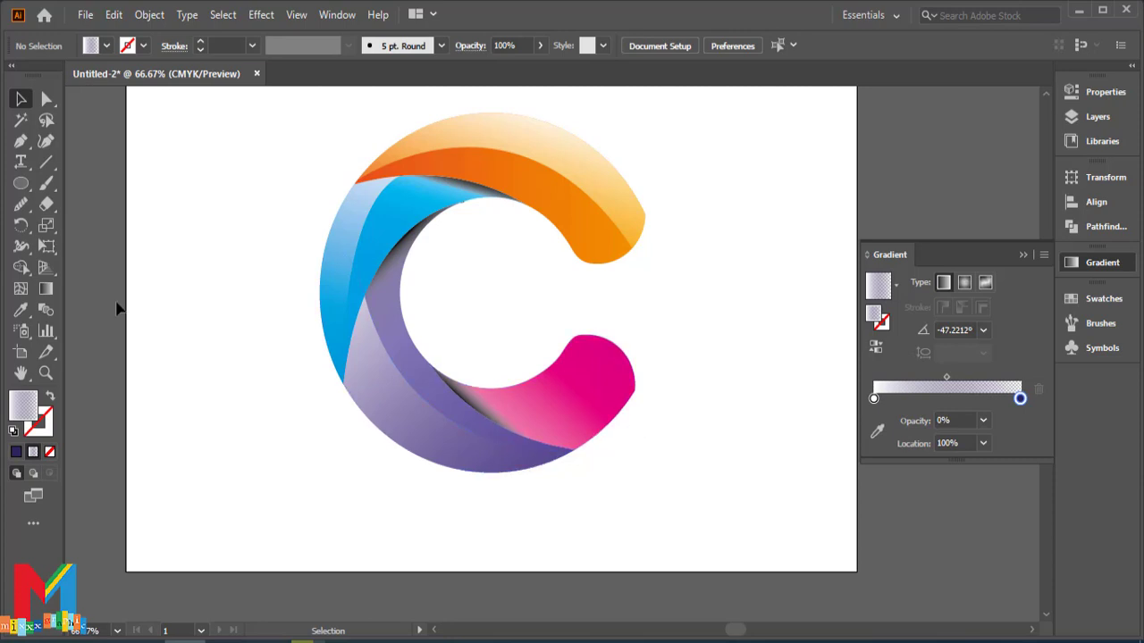
Pick up the pink segment's fill and start a Pen path on the C's inner edge where the purple and pink segments meet
left_click(563, 436)
left_click(237, 384)
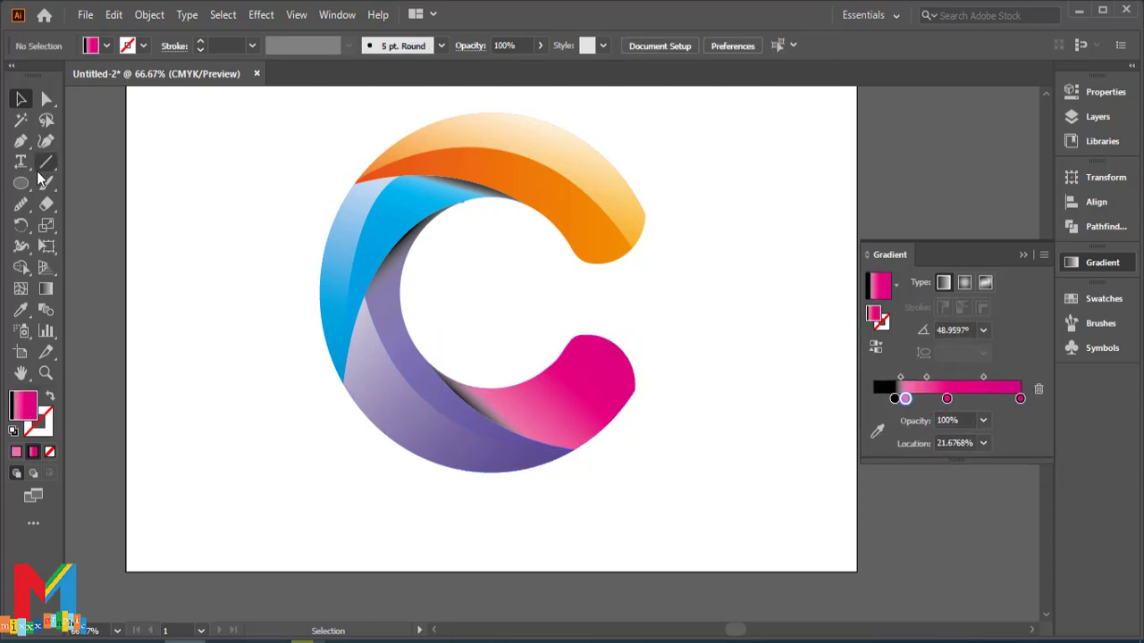
left_click(21, 140)
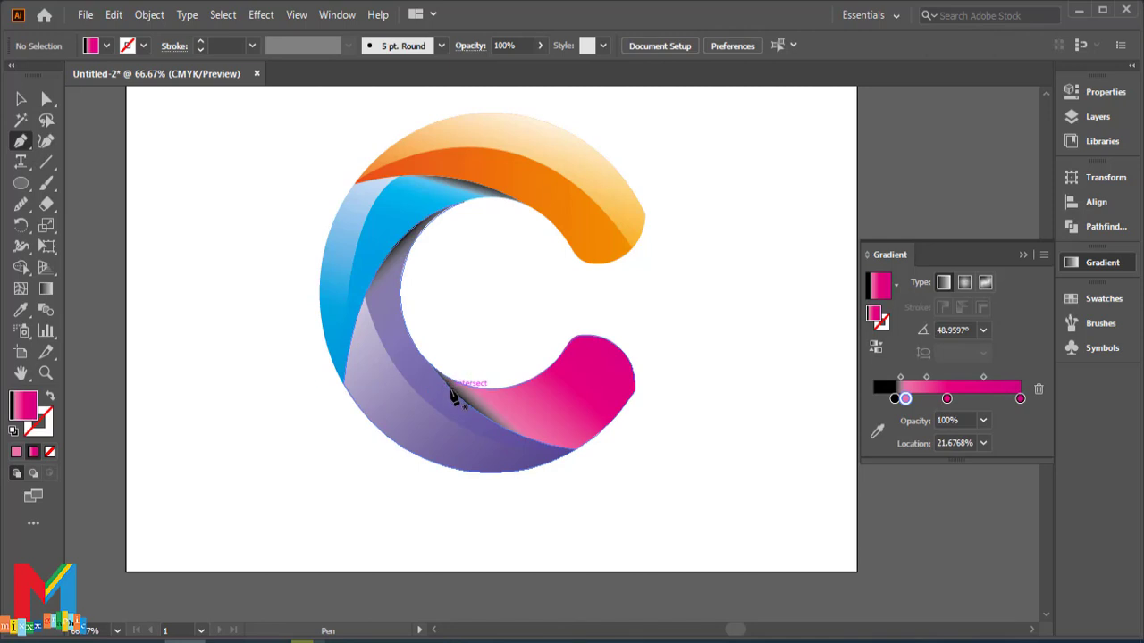
key("ctrl+plus")
key("ctrl+plus")
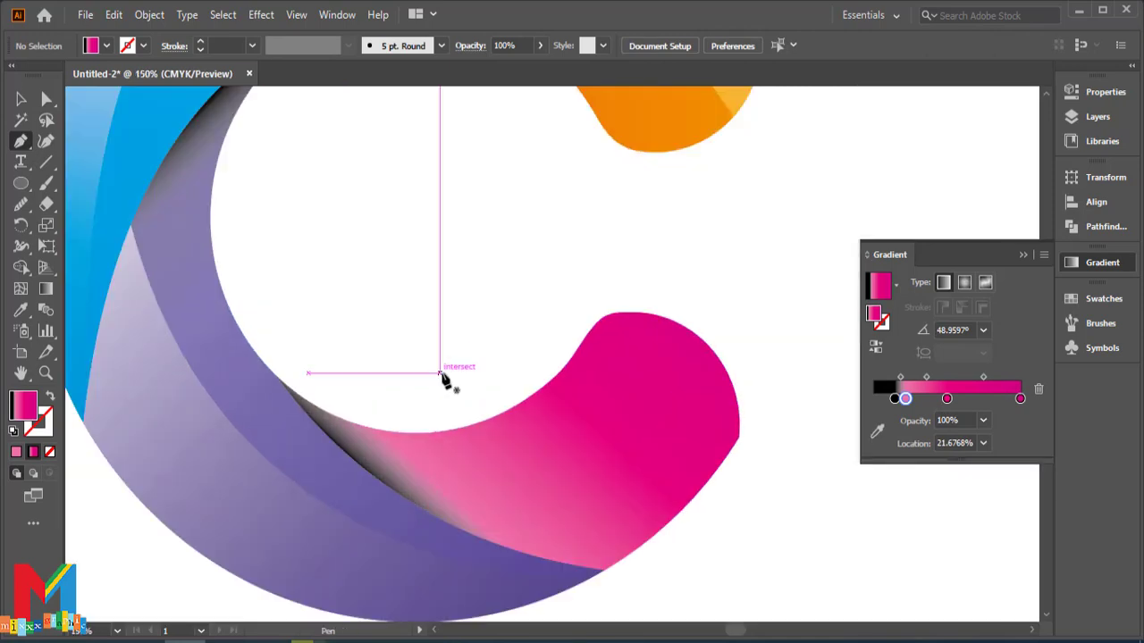
left_click(277, 375)
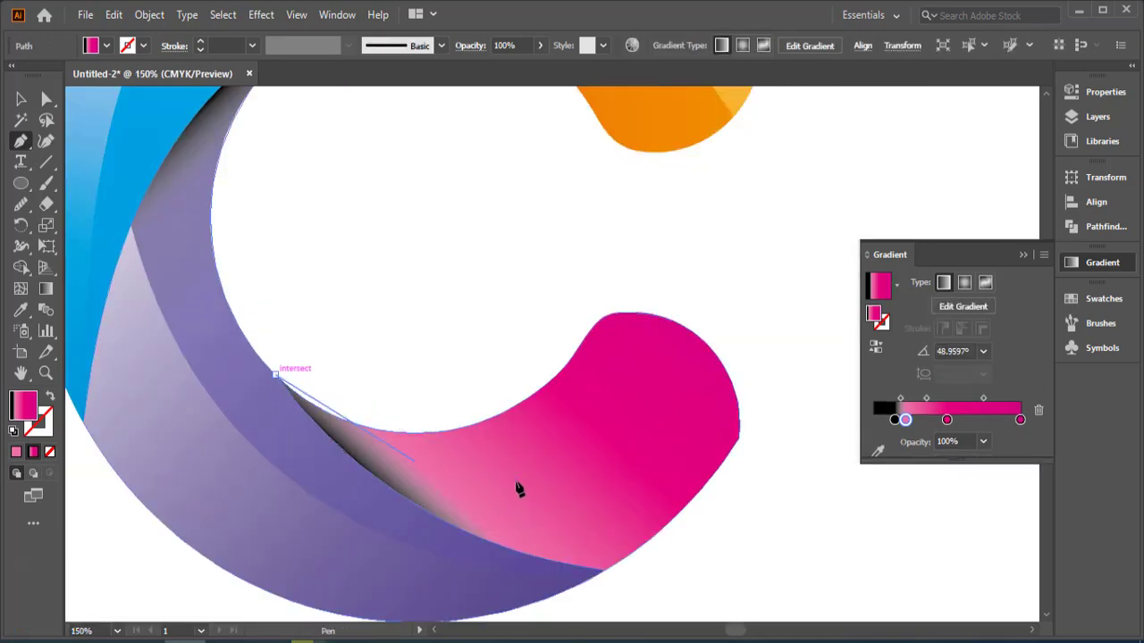
key("ctrl+minus")
key("ctrl+minus")
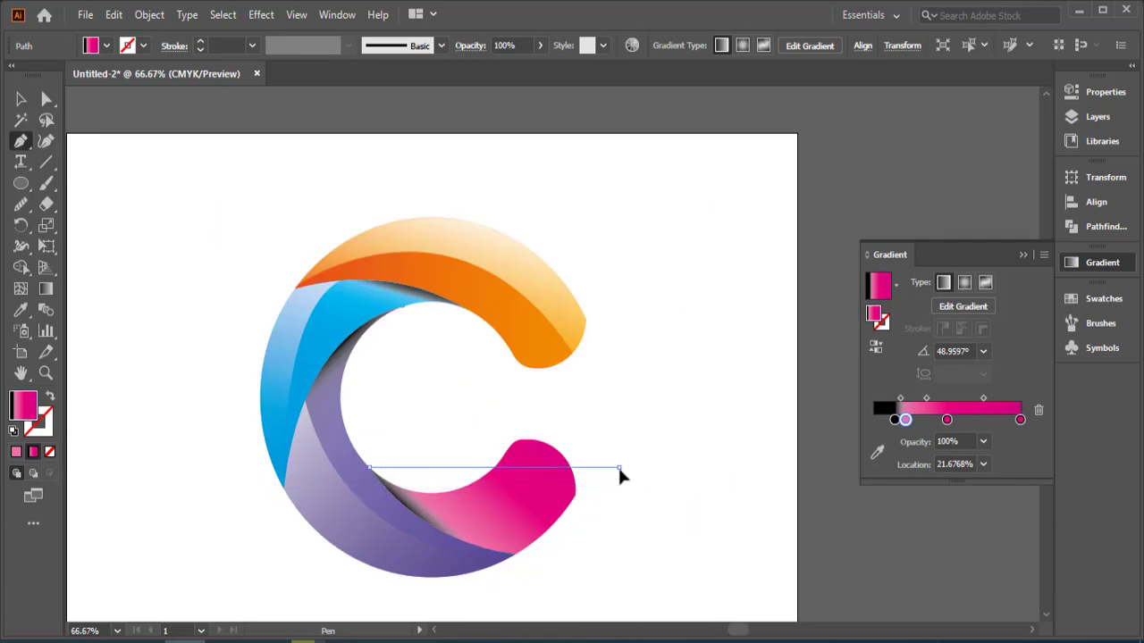
left_click_drag(618, 467, 707, 341)
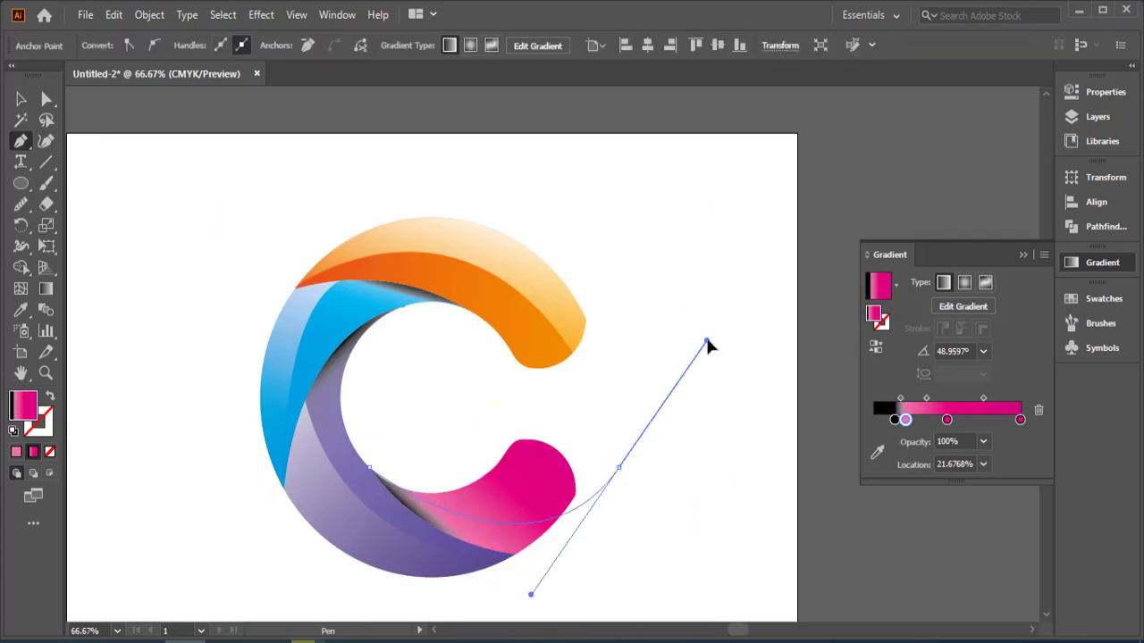
key("ctrl+z")
Curve the Pen path across the pink segment to beyond the C and close it around below the letter
left_click_drag(672, 415, 822, 230)
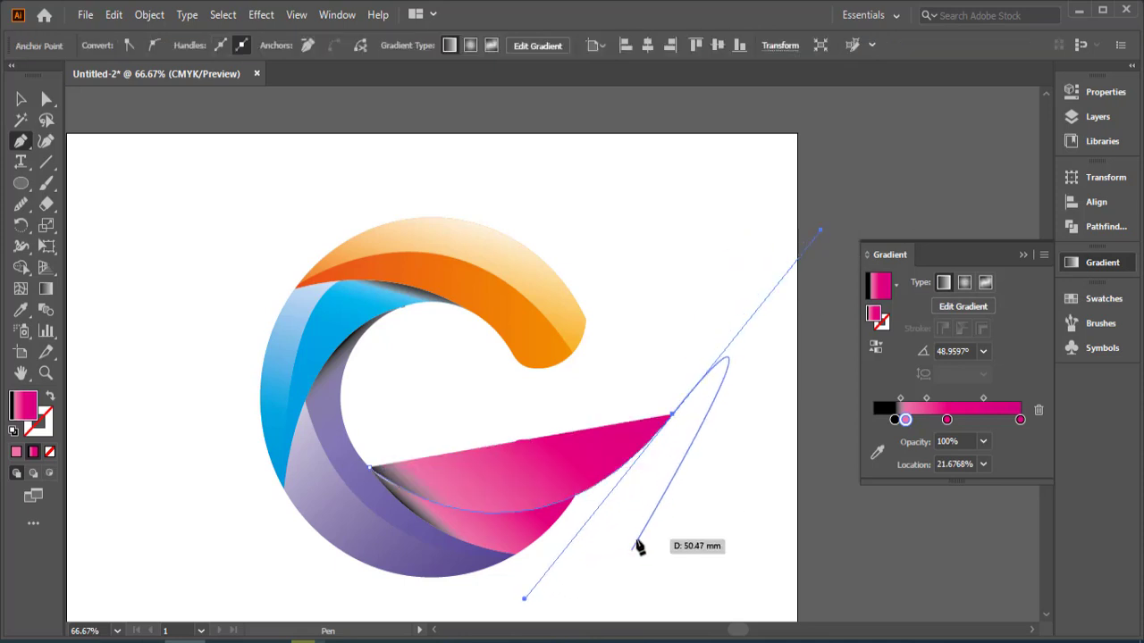
left_click(617, 593)
left_click_drag(581, 616, 444, 608)
left_click(385, 588)
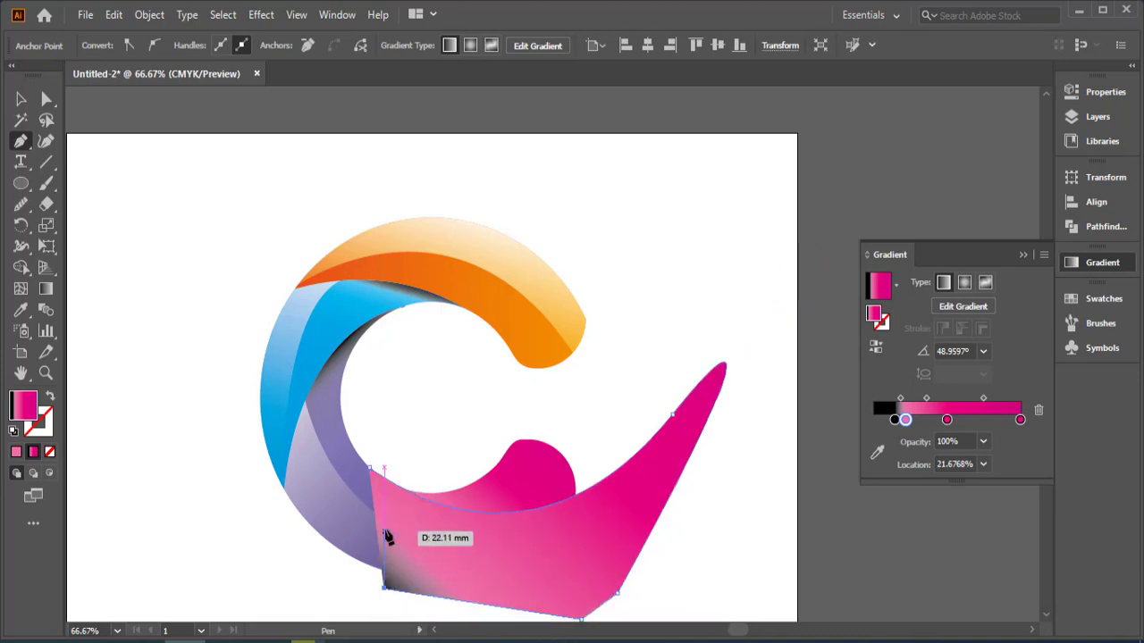
left_click(369, 467)
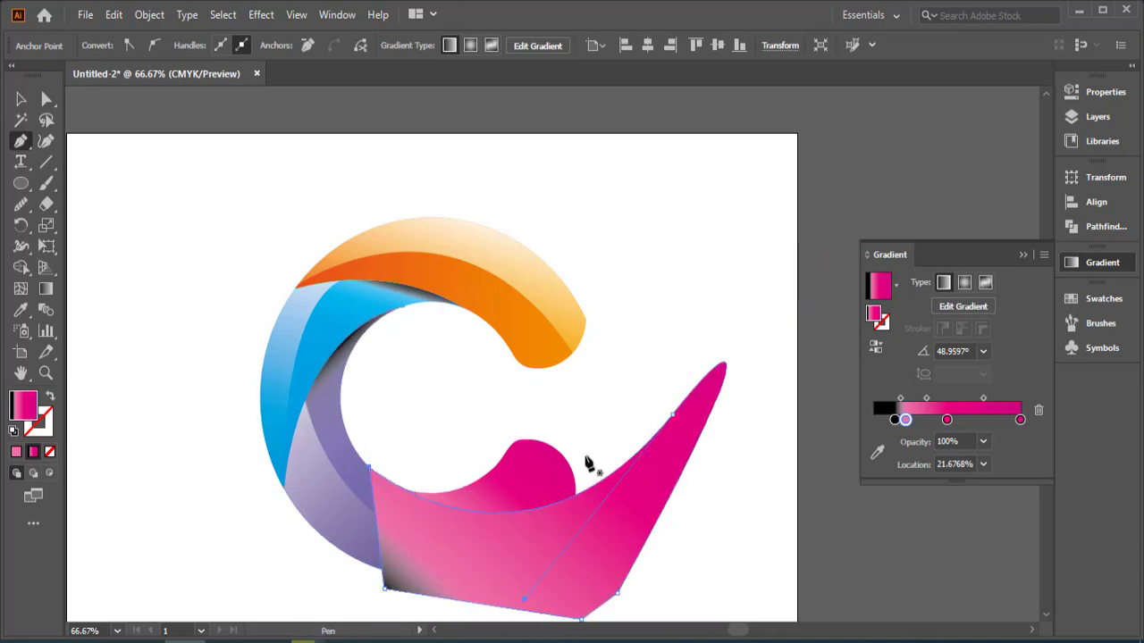
Copy the purple highlight's fill to the new shape with the Eyedropper and recolour its transparent end stop magenta
left_click(20, 310)
left_click(313, 482)
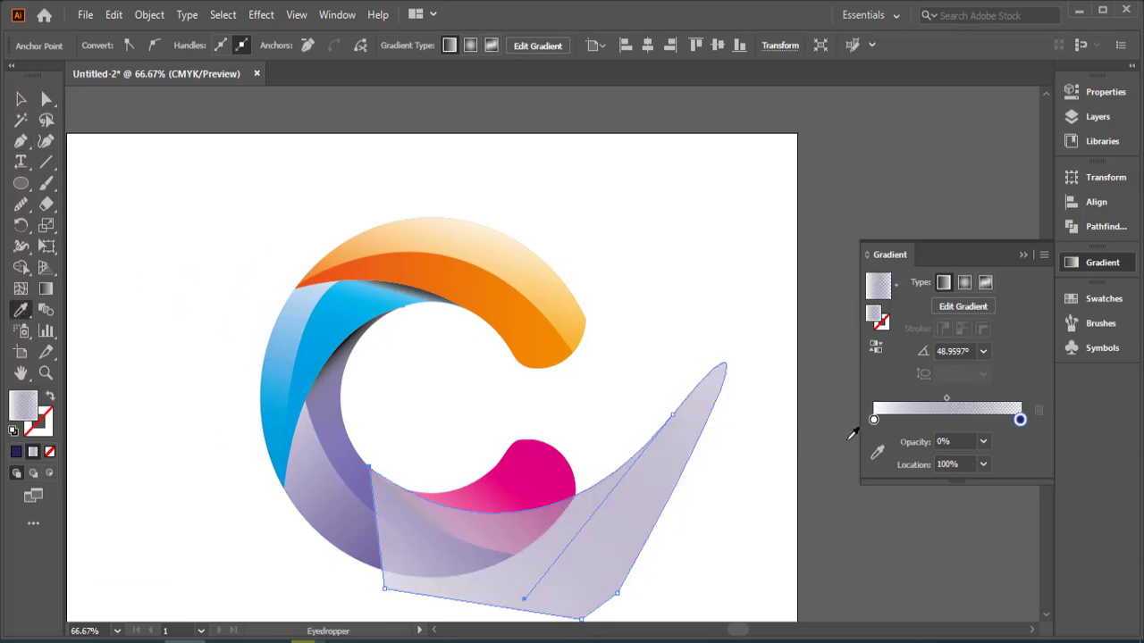
double_click(1019, 419)
left_click(910, 475)
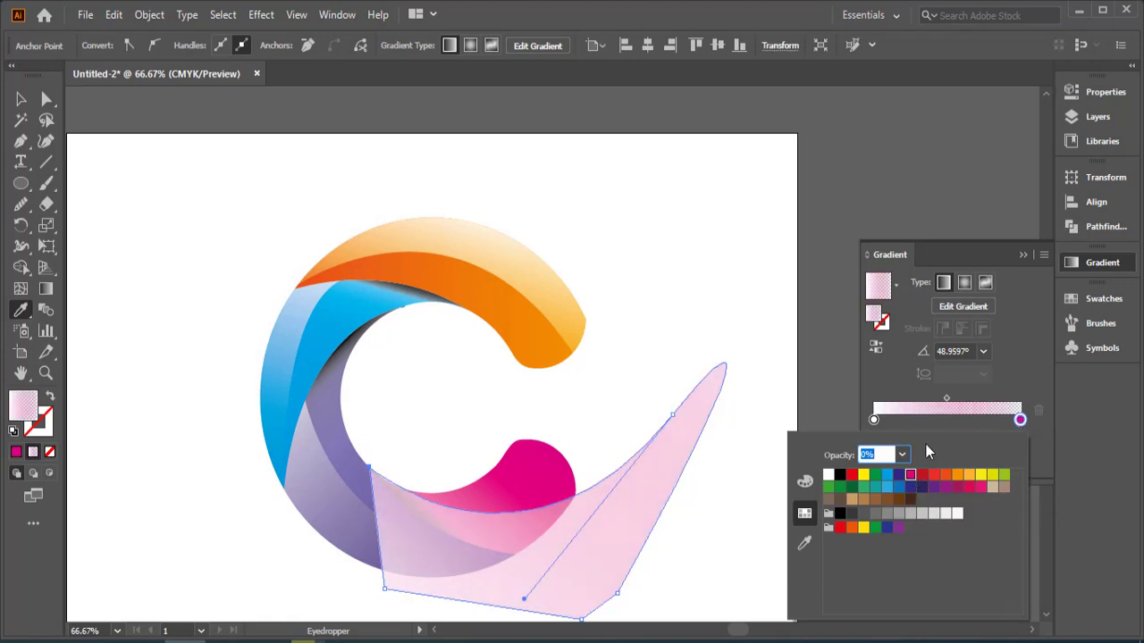
left_click(1020, 253)
scroll(652, 369, "down", 2)
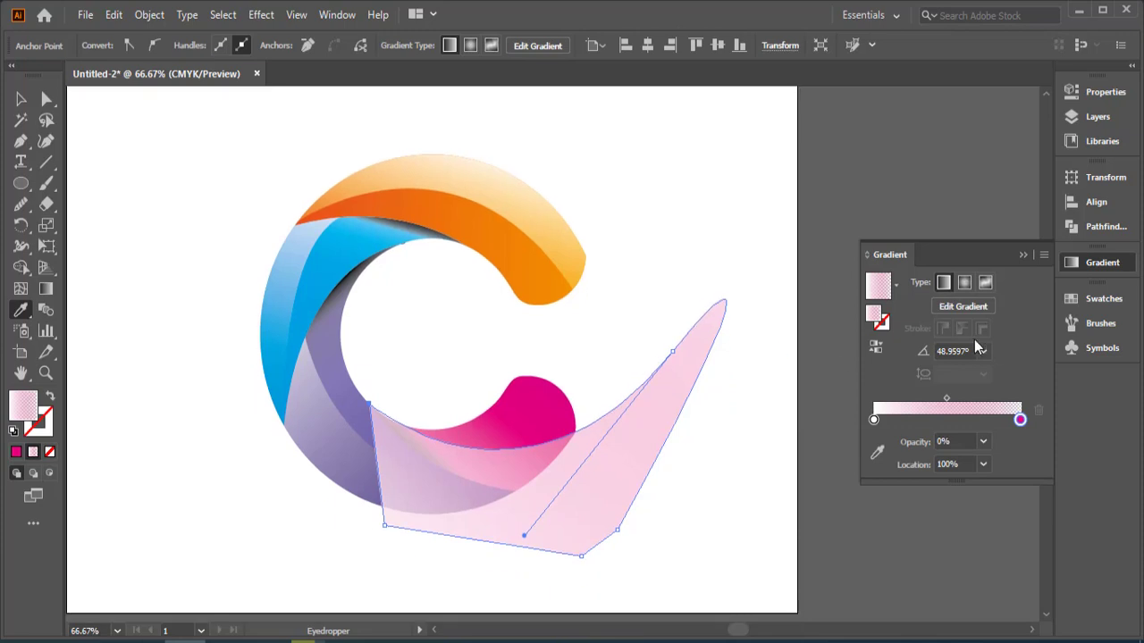
left_click(1024, 257)
Remove the part of the pale pink shape outside the letter with the Shape Builder tool and deselect
left_click(20, 99)
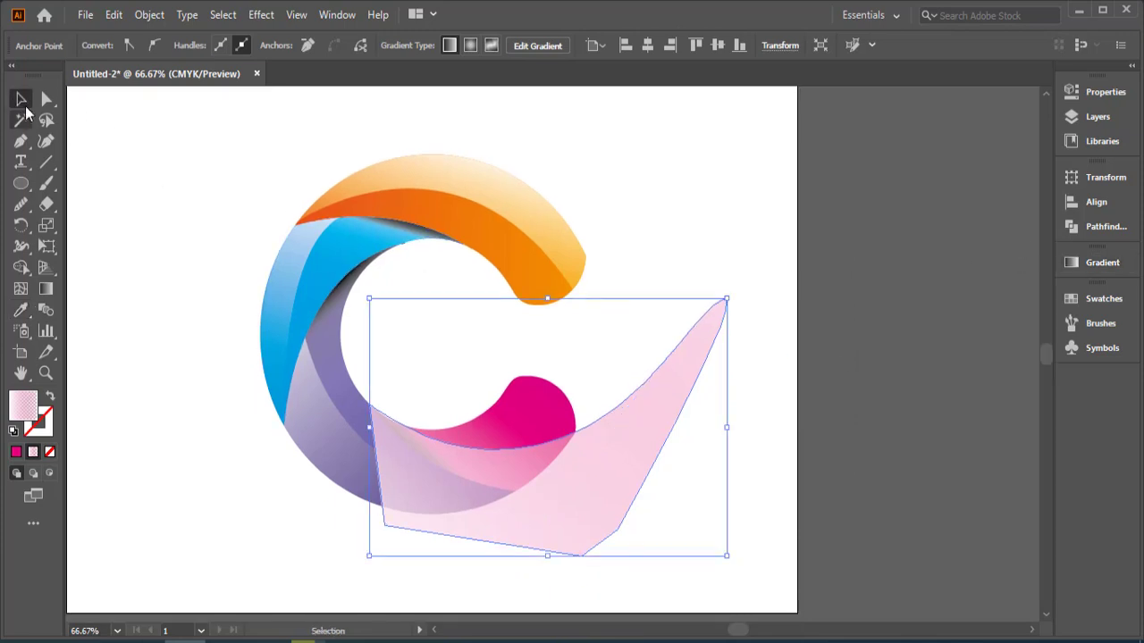
left_click(515, 587)
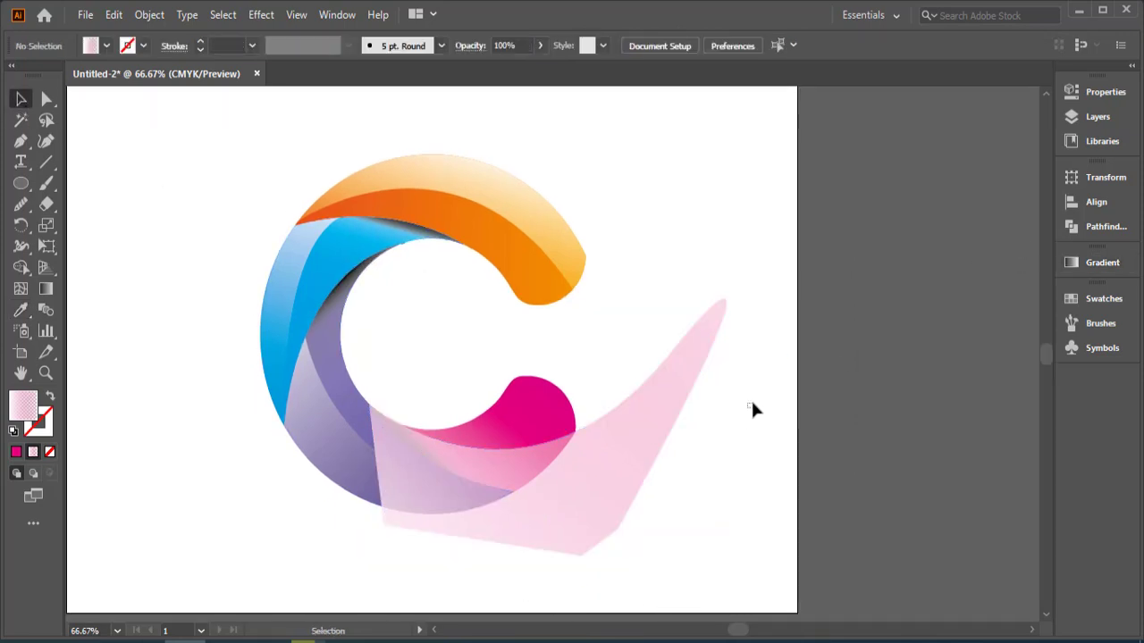
left_click_drag(751, 409, 384, 576)
left_click(25, 271)
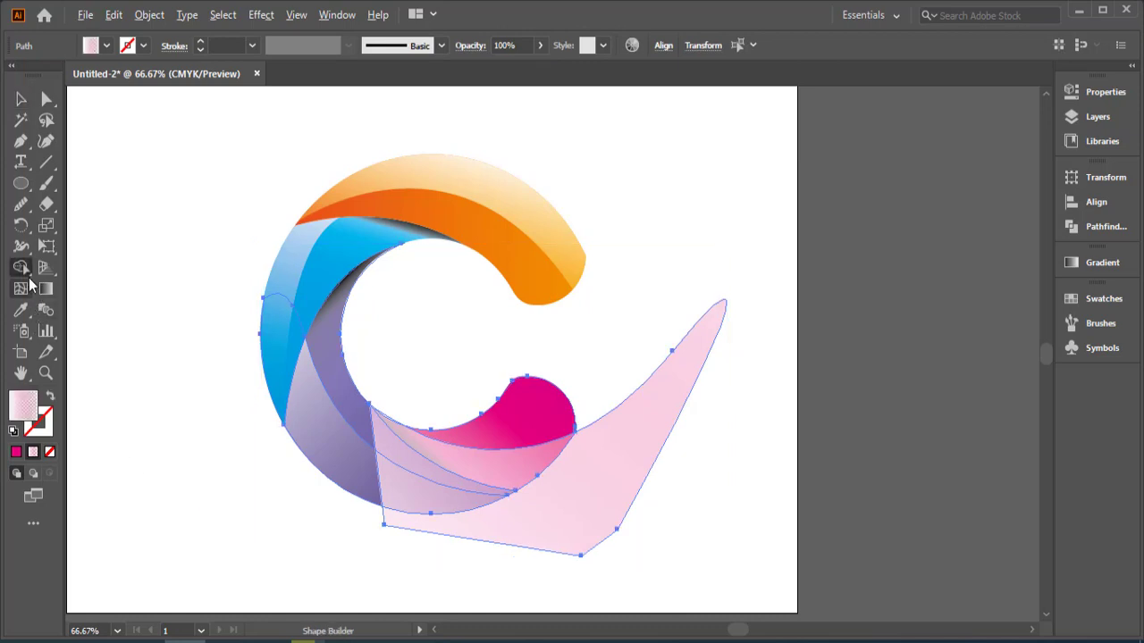
left_click(592, 531, "alt")
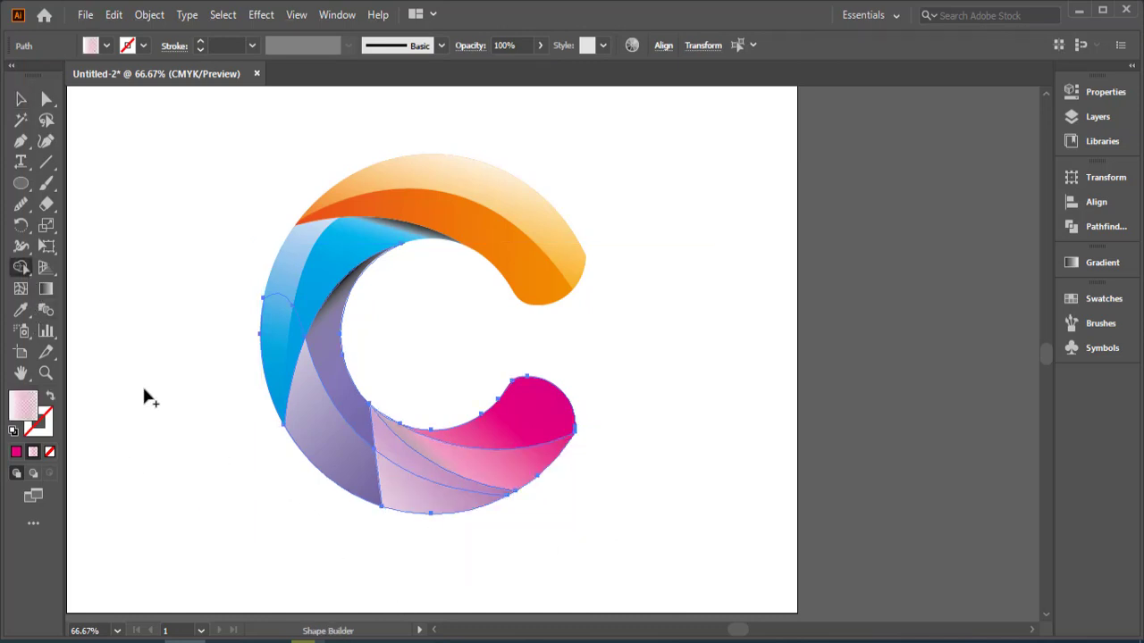
left_click(20, 98)
left_click(255, 554)
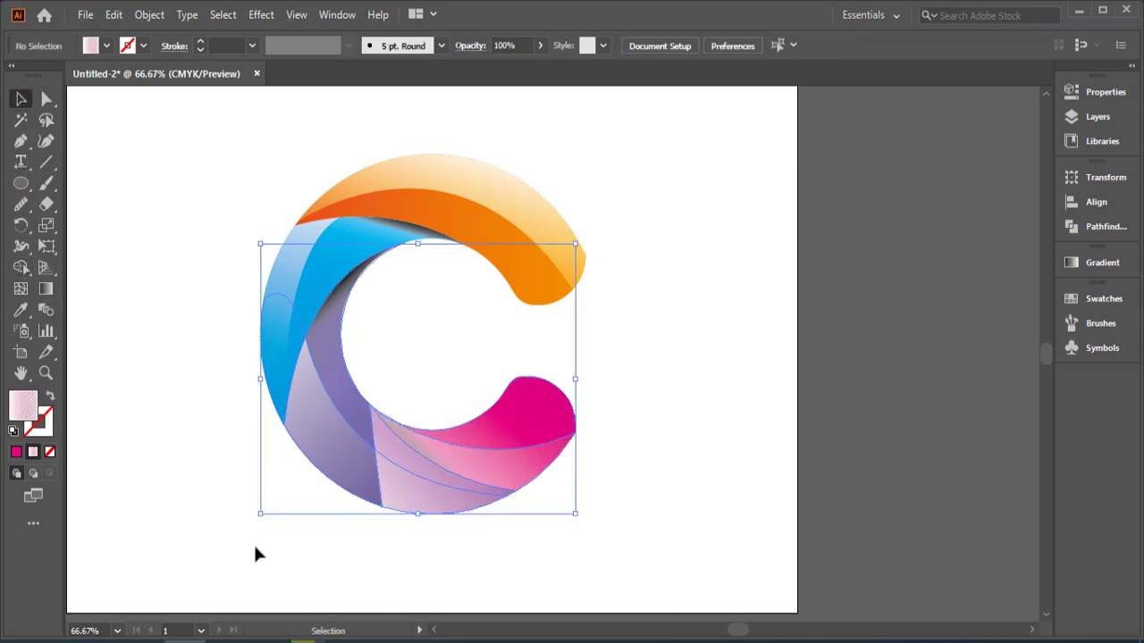
Select the orange, blue and purple segments with their highlights and bring them to the front, above the pale pink highlight
left_click_drag(331, 143, 202, 474)
right_click(317, 420)
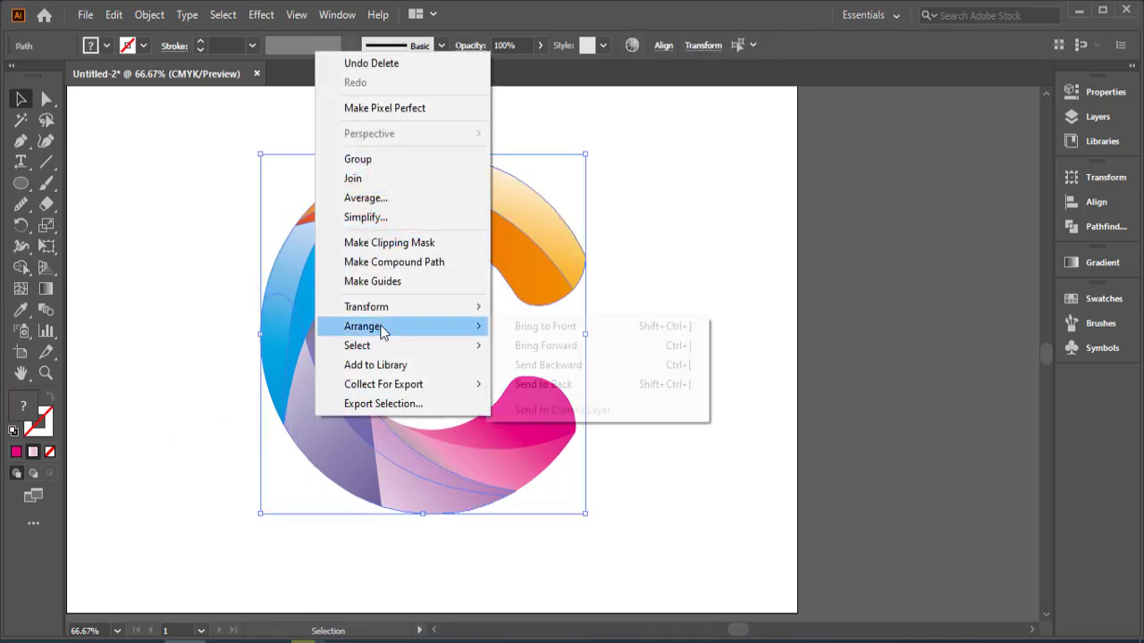
left_click(544, 344)
left_click(546, 344)
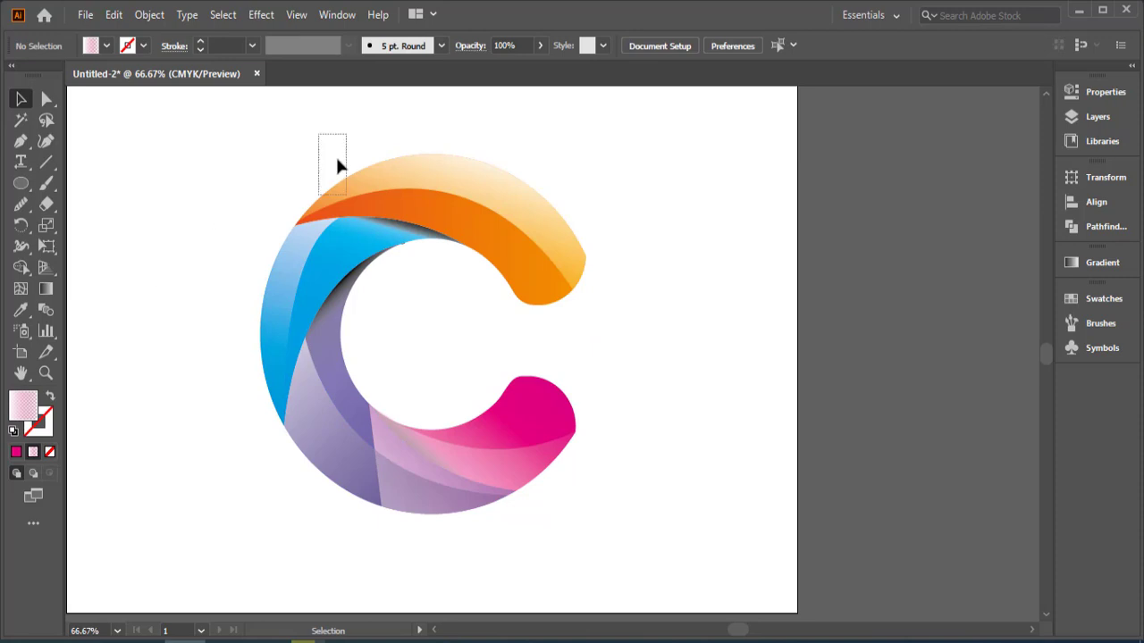
left_click_drag(336, 166, 206, 438)
right_click(277, 386)
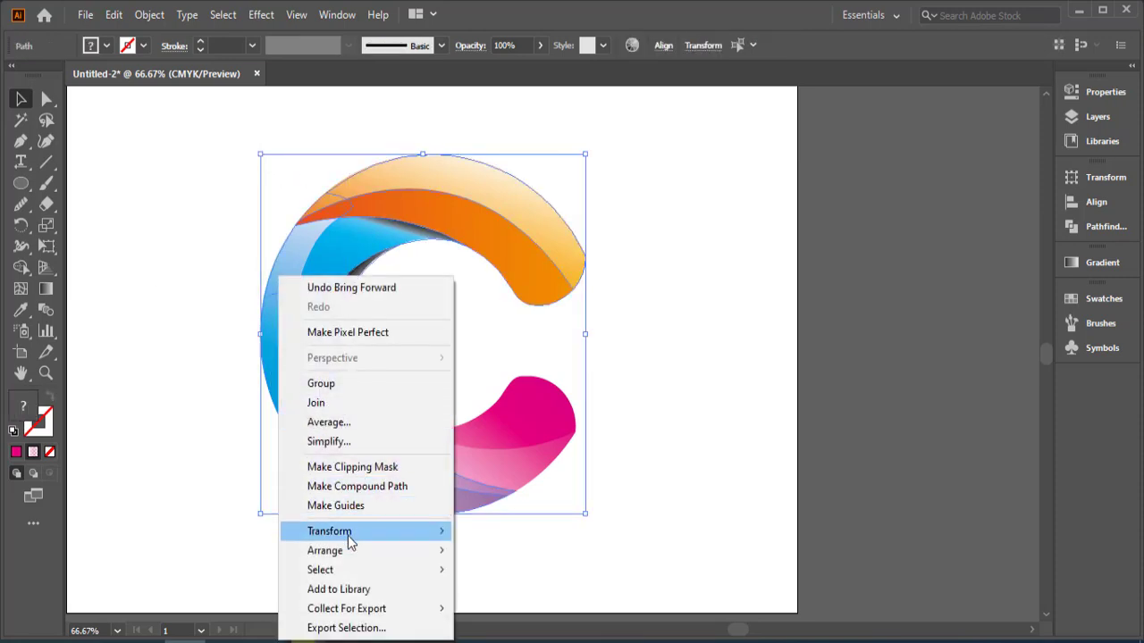
mouse_move(396, 550)
left_click(492, 551)
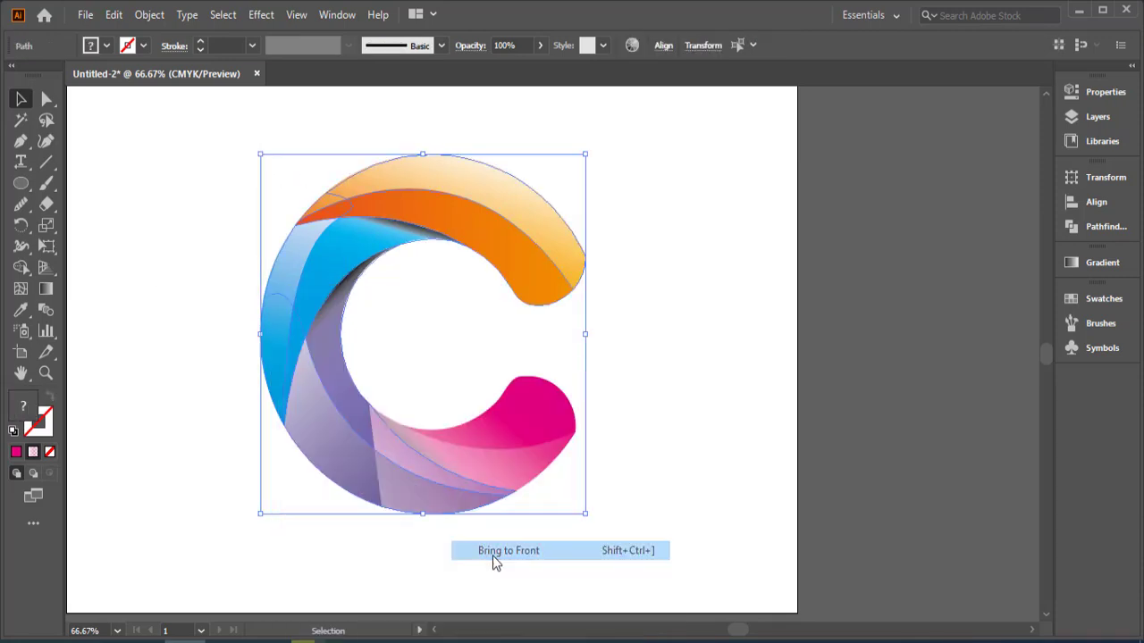
left_click(607, 582)
Recolour the white start stop of the pink segment's highlight gradient deep pink, keeping the fade to a transparent end stop
scroll(572, 574, "up", 1)
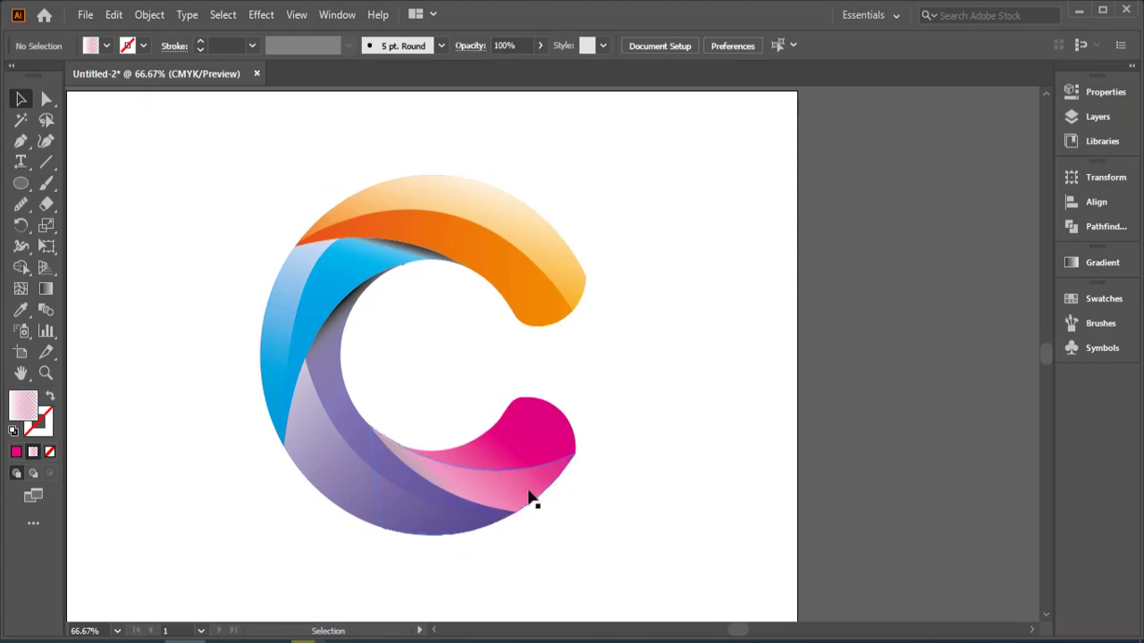
left_click(536, 497)
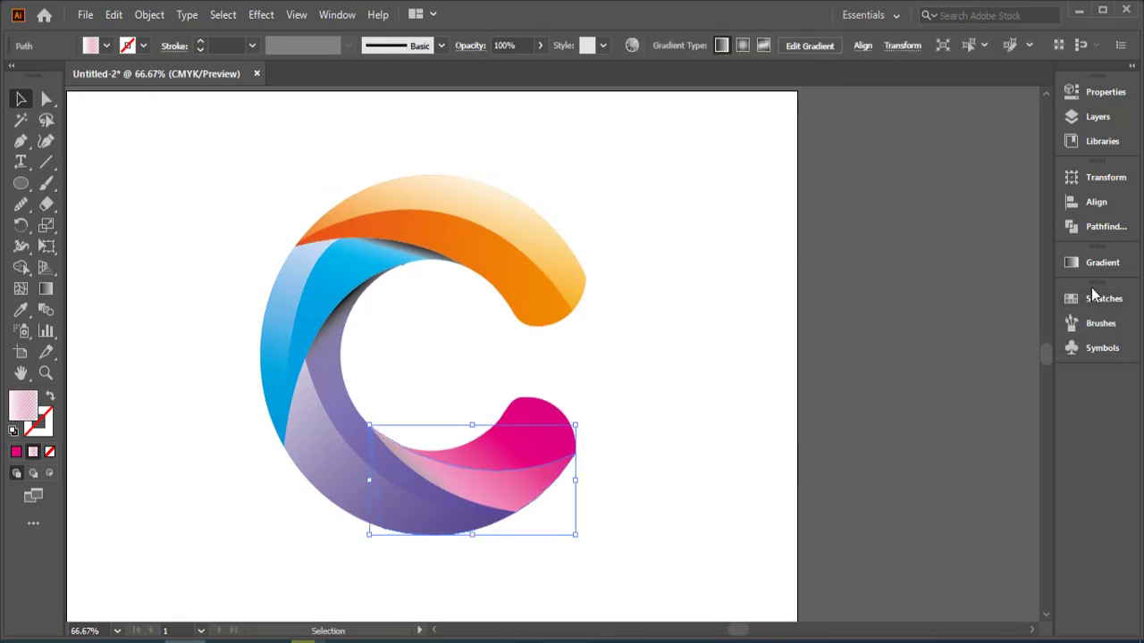
left_click(1097, 264)
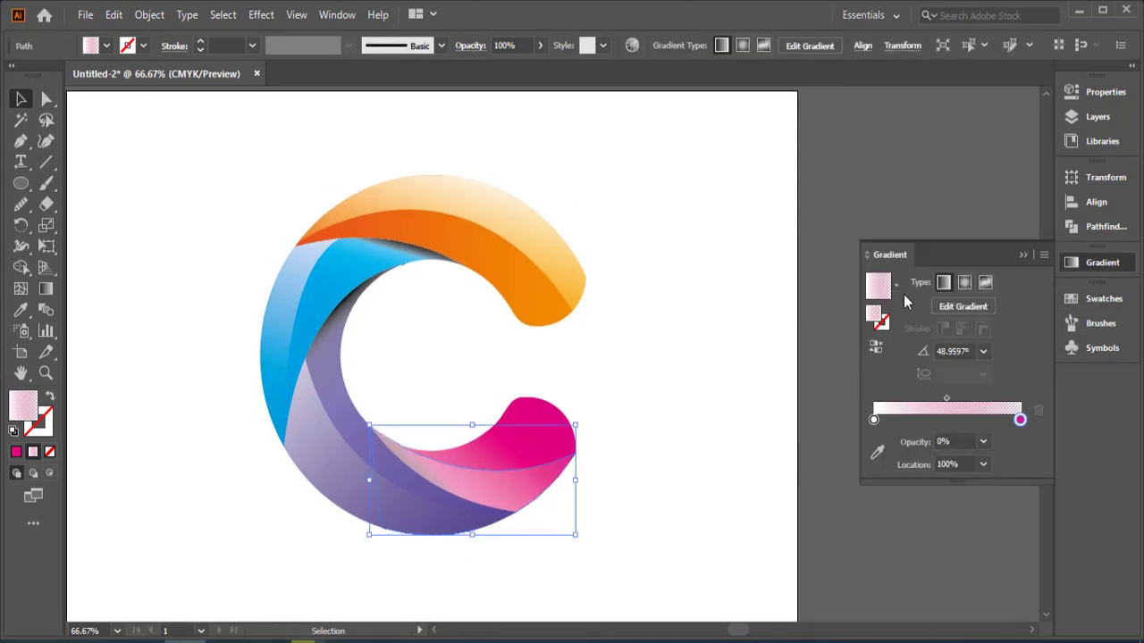
left_click(897, 286)
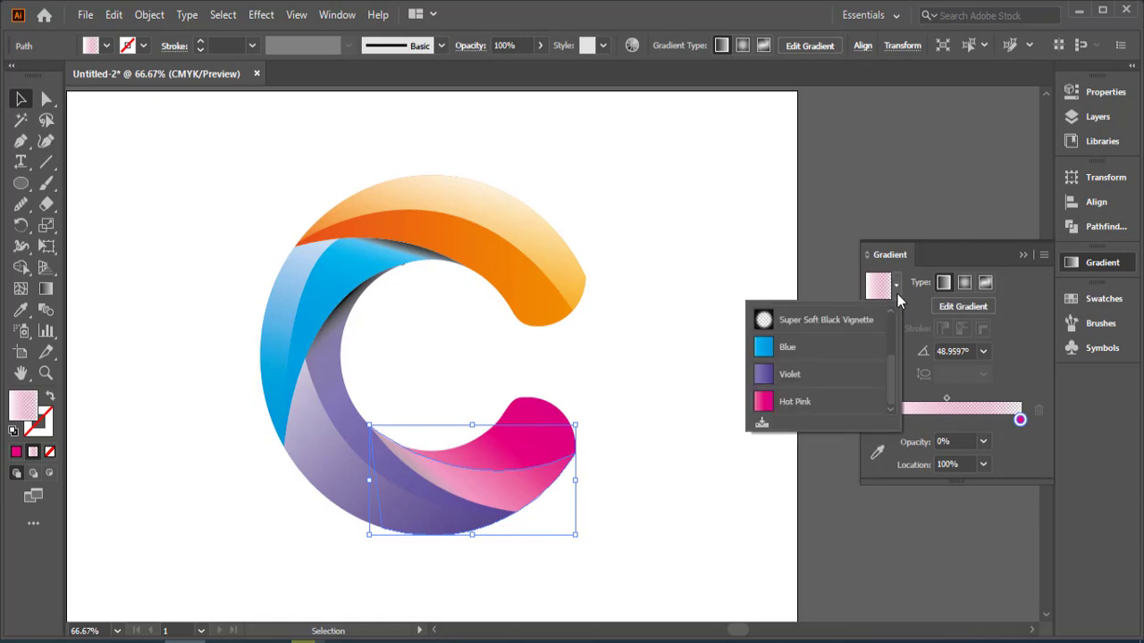
left_click(795, 402)
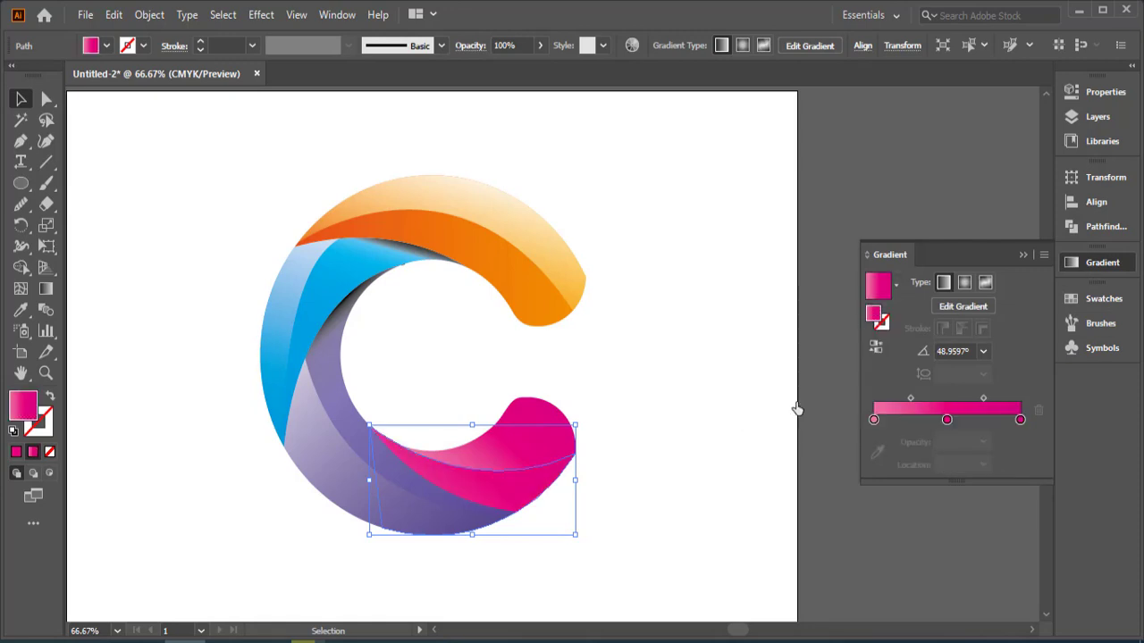
double_click(874, 420)
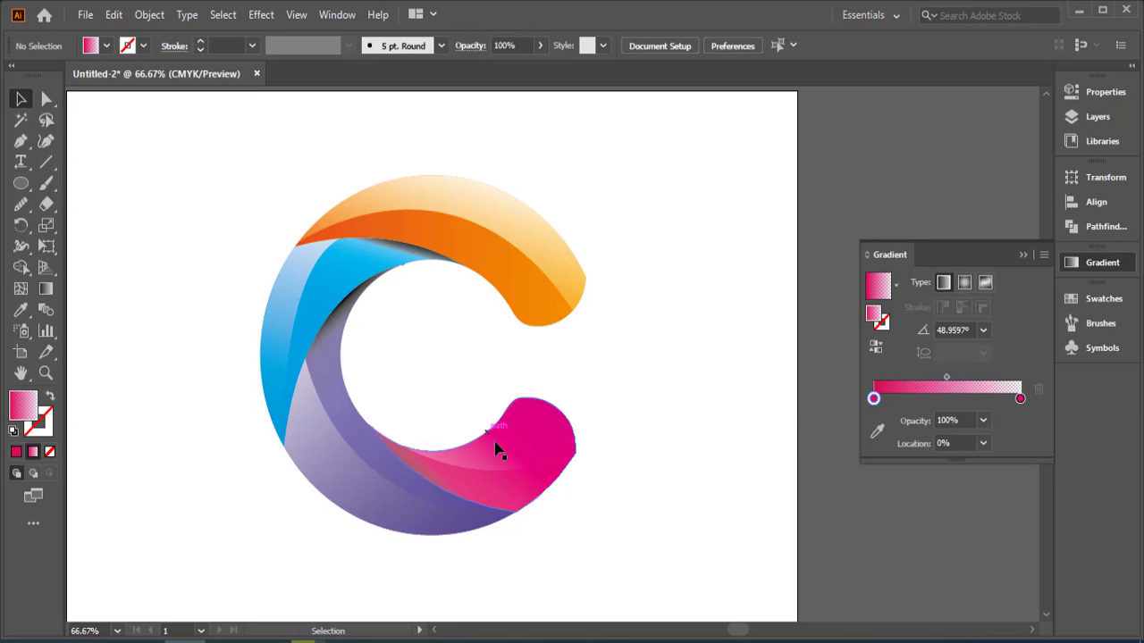
Redraw the pink segment's gradient at about -5.75° from the purple overlap, with the black stop near 8% and light pink stop near 27%
left_click(508, 451)
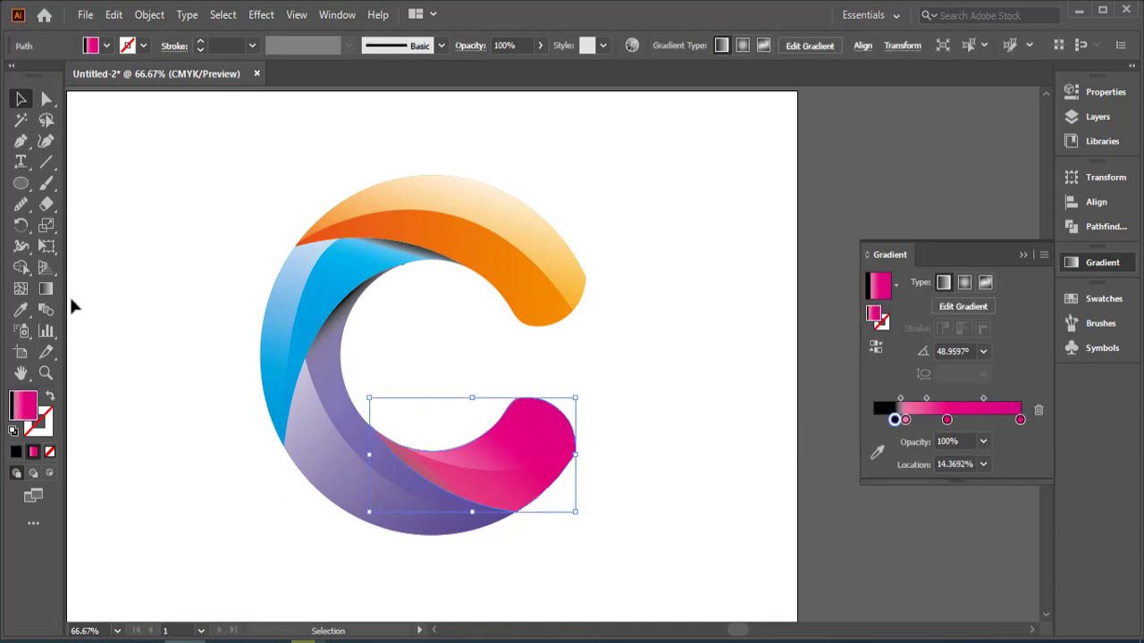
left_click(45, 289)
left_click_drag(382, 440, 631, 467)
left_click_drag(417, 451, 454, 451)
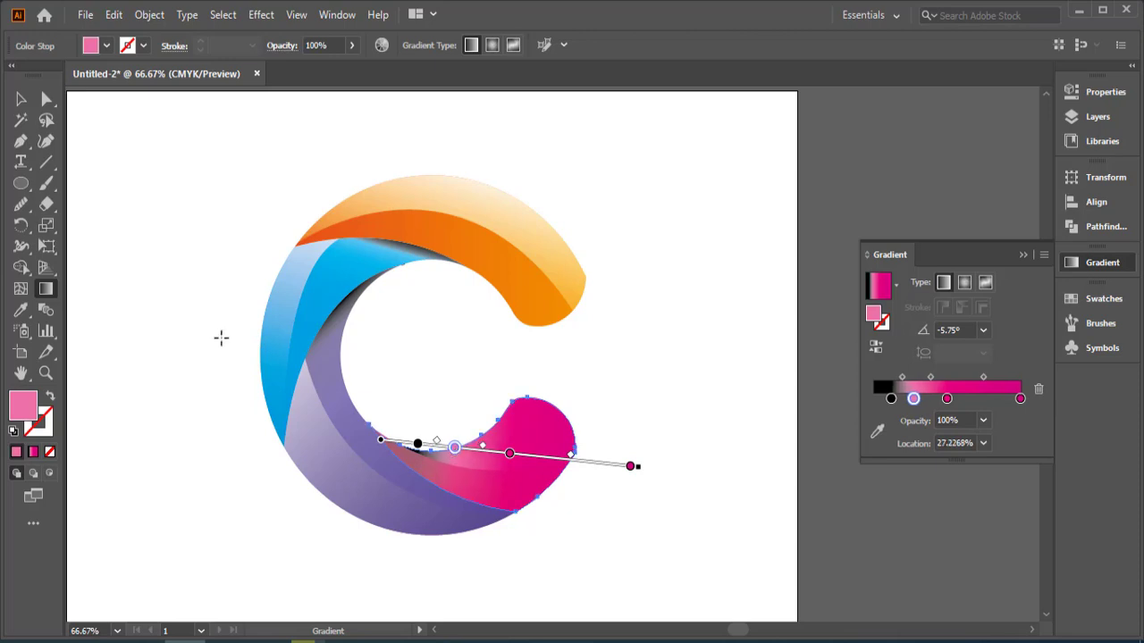
left_click(21, 98)
left_click(97, 246)
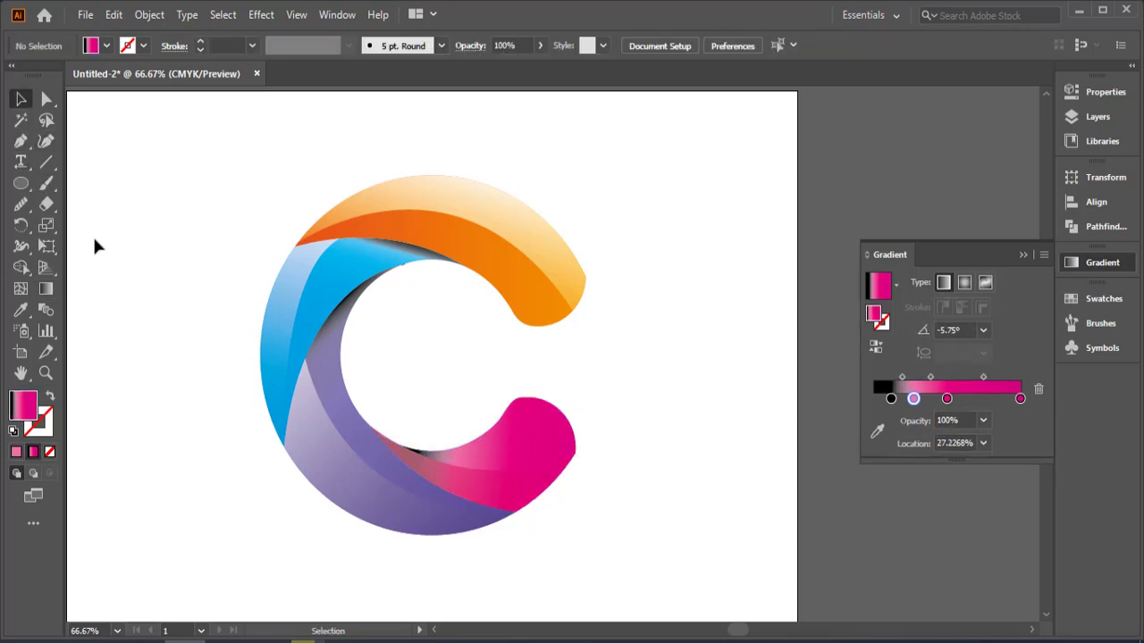
left_click(485, 443)
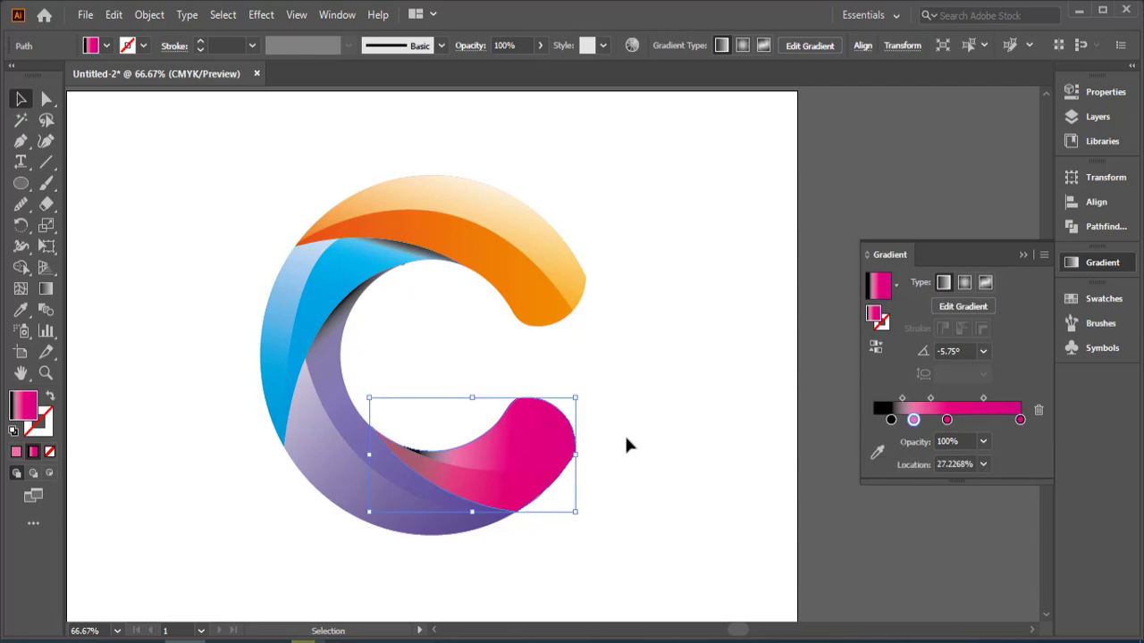
left_click_drag(890, 420, 885, 424)
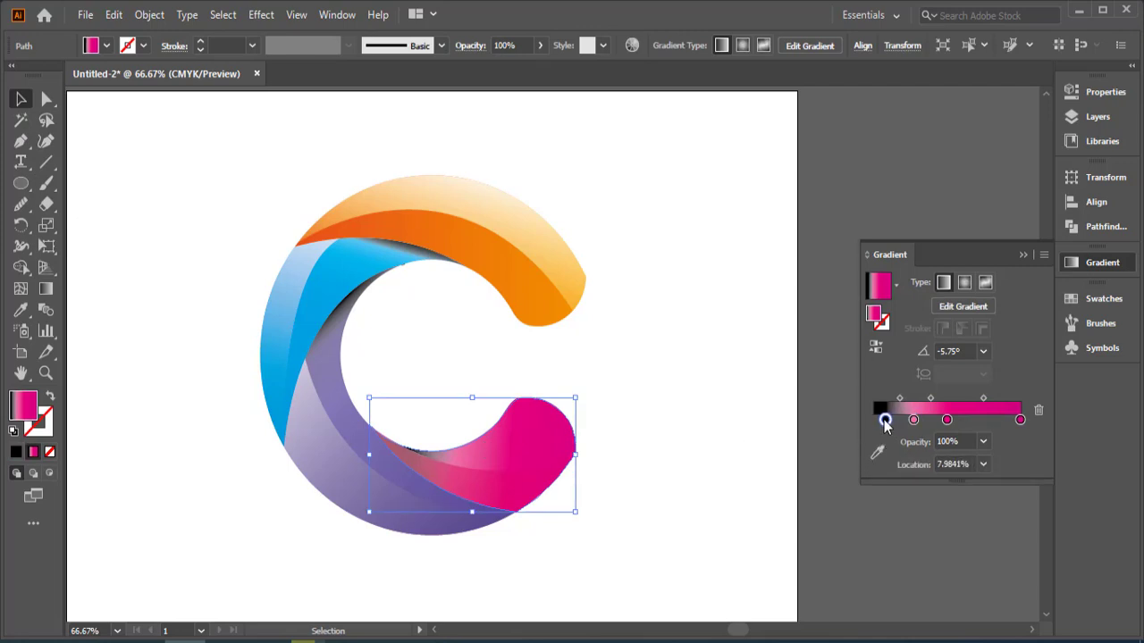
left_click(81, 209)
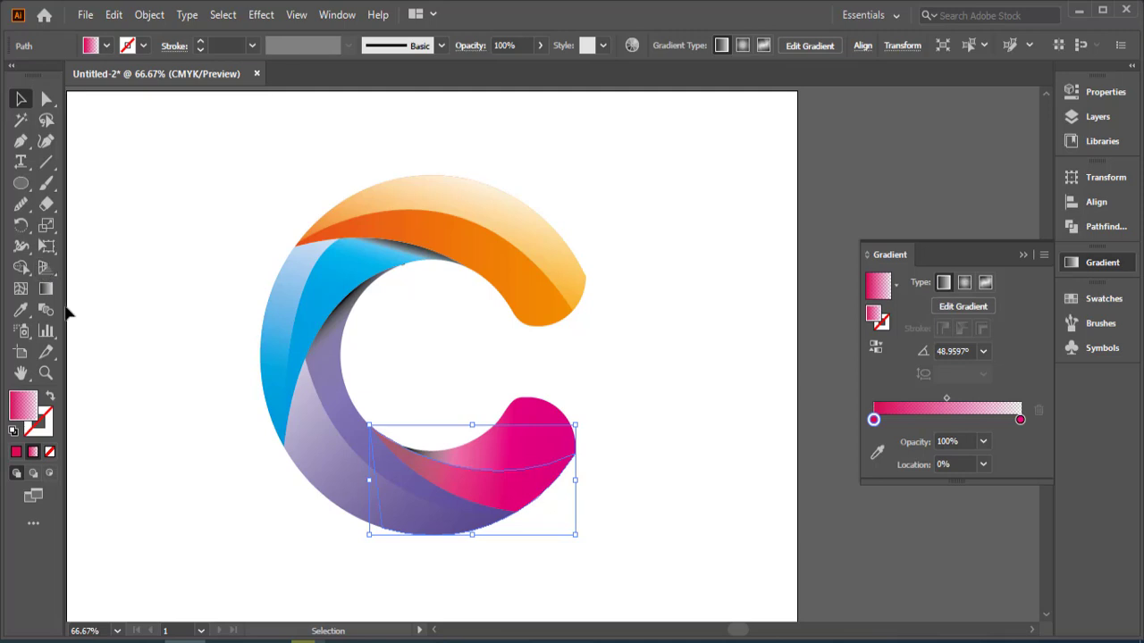
Redraw the pink highlight's gradient diagonally at about -41°, from the C's inner edge to below the letter
left_click(45, 288)
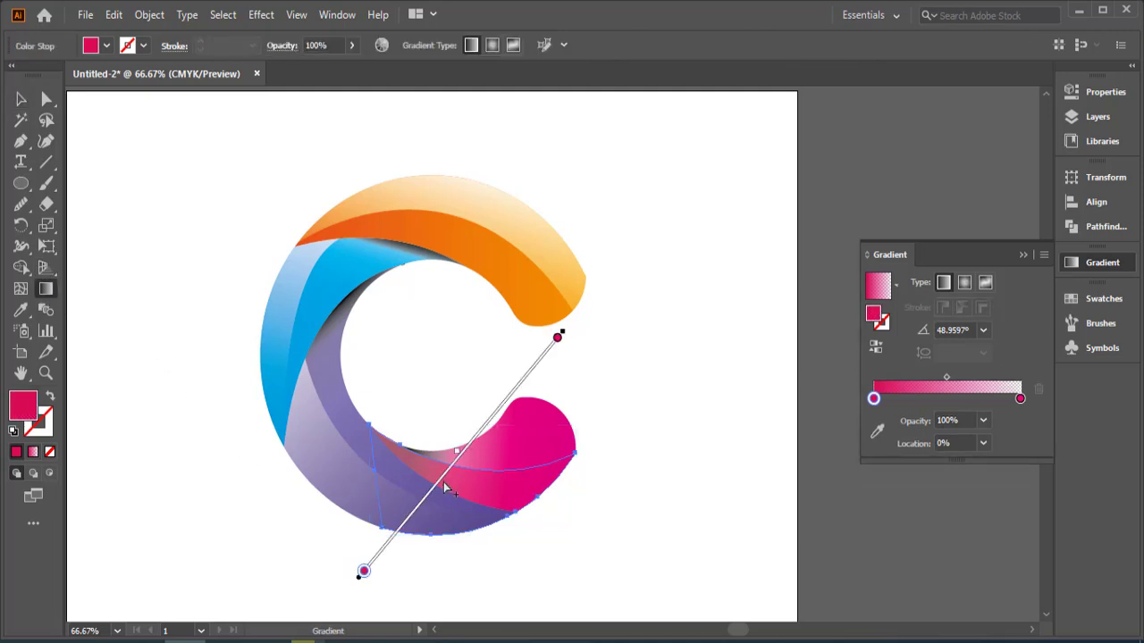
mouse_move(577, 357)
left_mouse_down()
mouse_move(402, 554)
mouse_move(364, 536)
left_mouse_up()
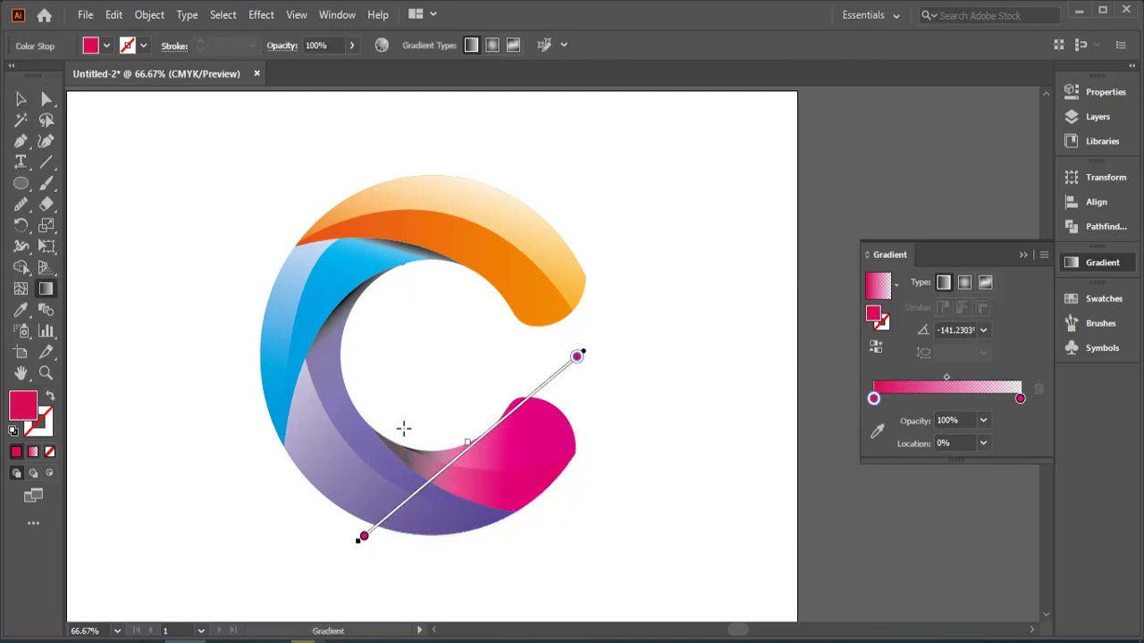
mouse_move(398, 431)
left_mouse_down()
mouse_move(667, 605)
mouse_move(657, 617)
left_mouse_up()
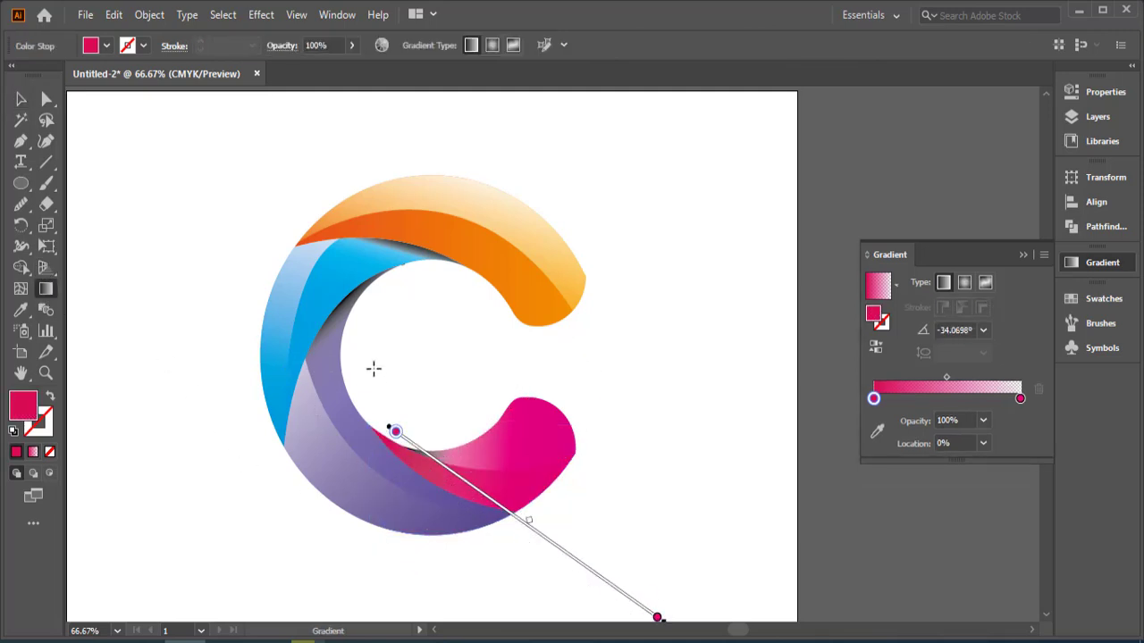
left_click_drag(353, 377, 622, 617)
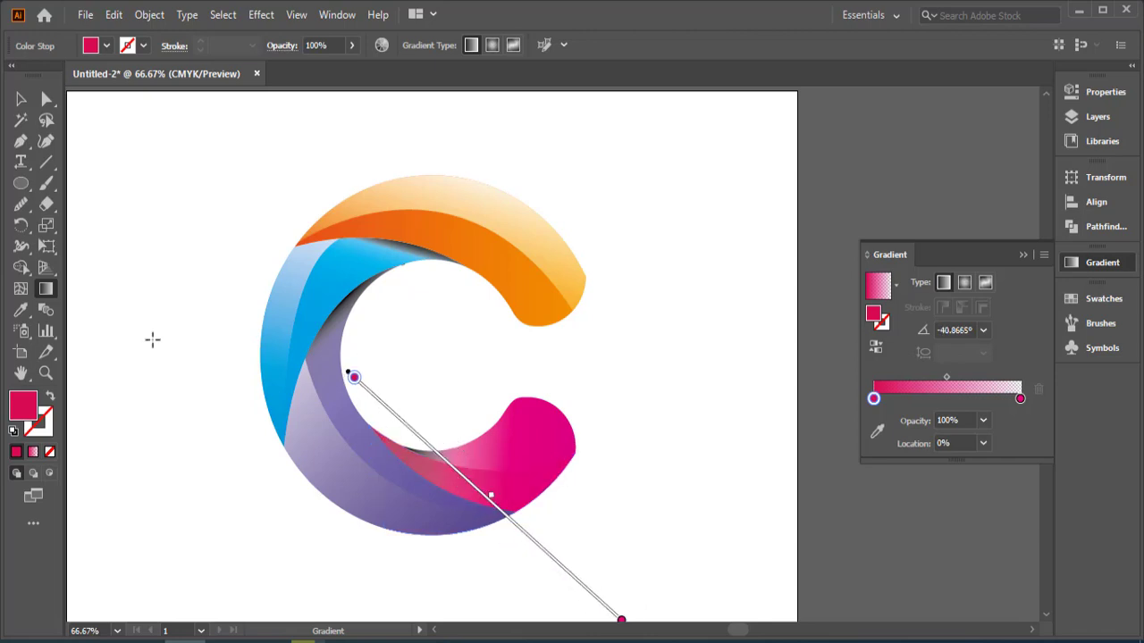
left_click(20, 98)
Move the pink segment's middle magenta stop to about 89% and its black stop closer to the start, then deselect
left_click(521, 438)
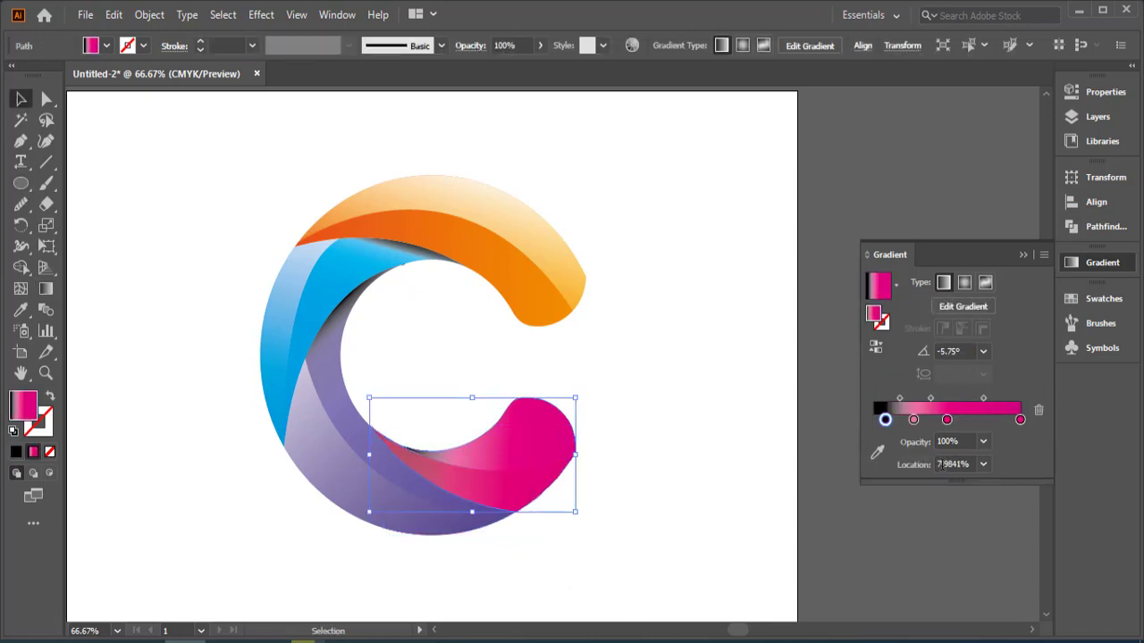
left_click_drag(946, 419, 1000, 421)
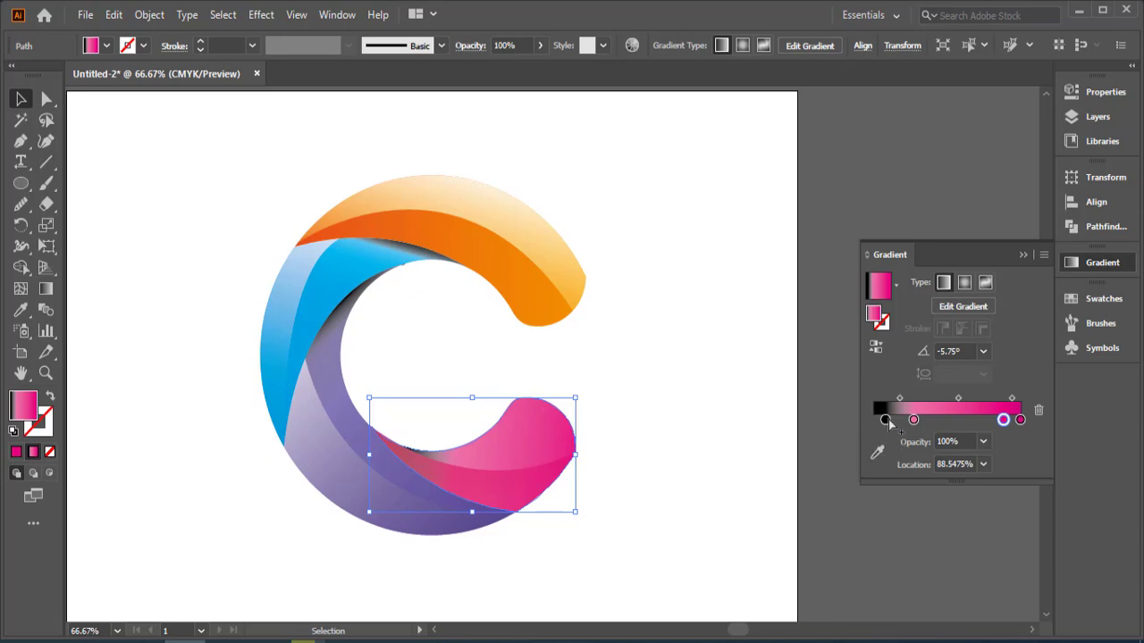
left_click_drag(886, 420, 903, 394)
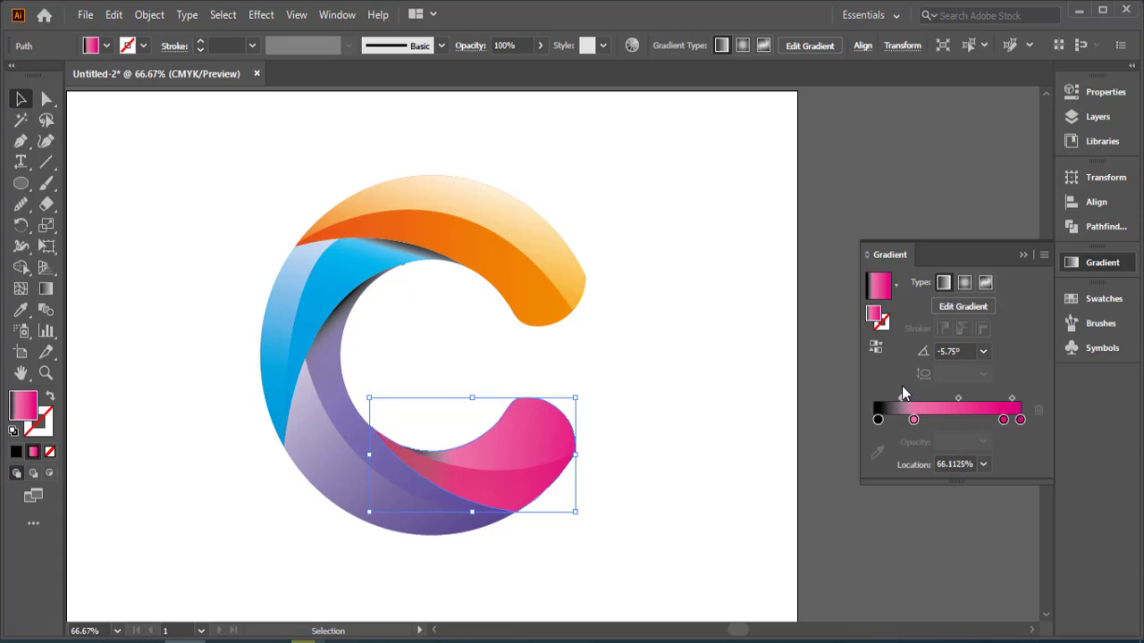
left_click(1022, 256)
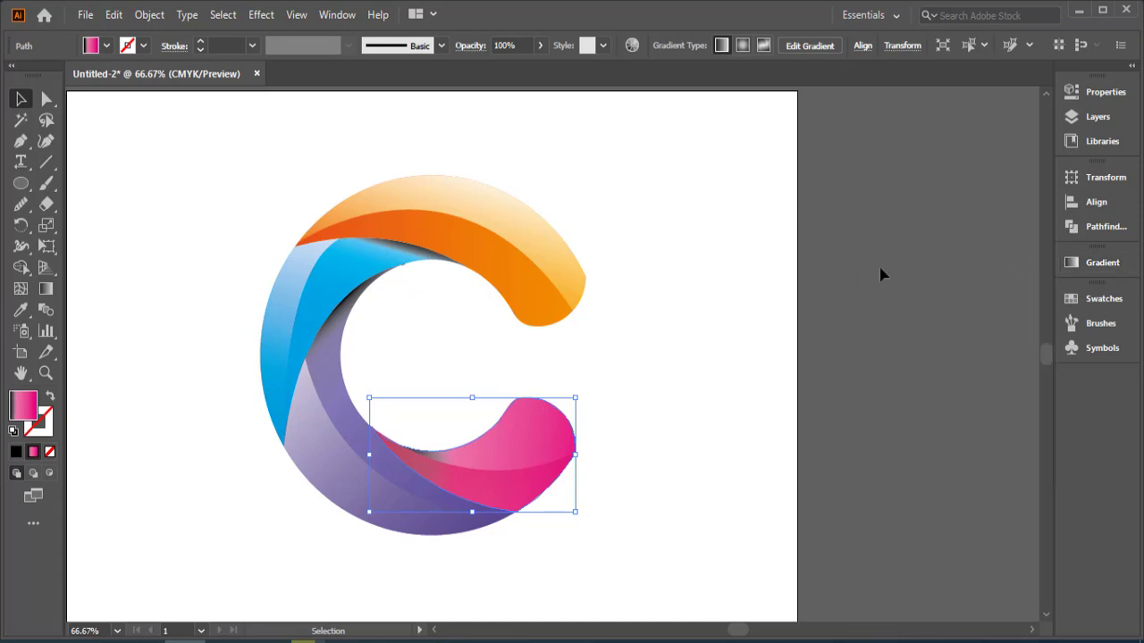
left_click(718, 288)
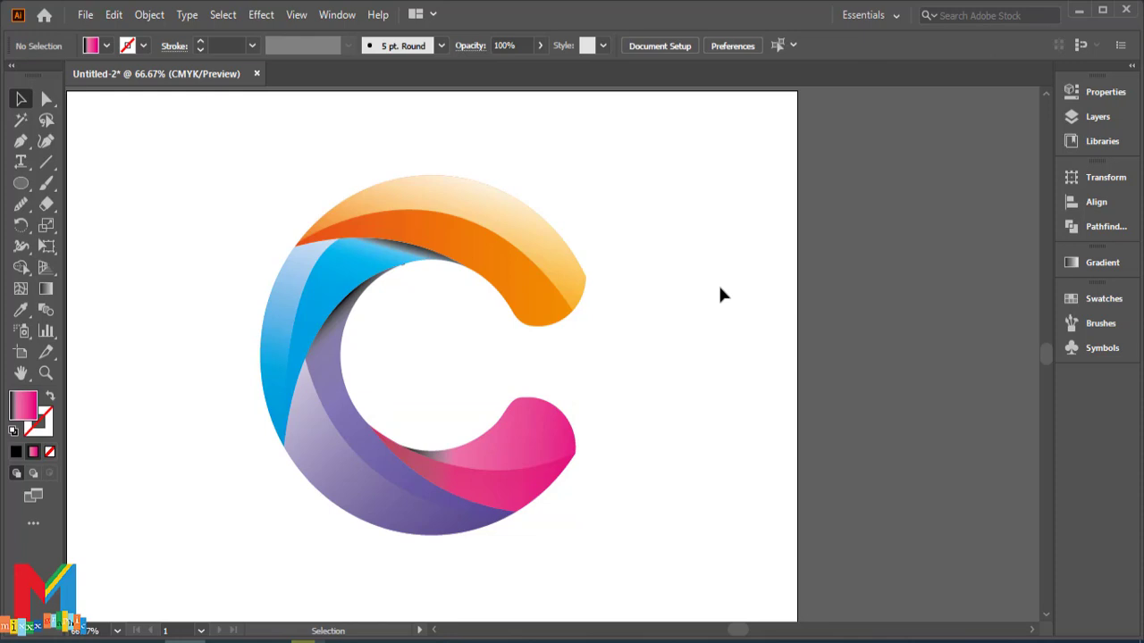
Draw a rectangle covering the whole artboard and fill it with black
key("ctrl+minus")
left_click(24, 188)
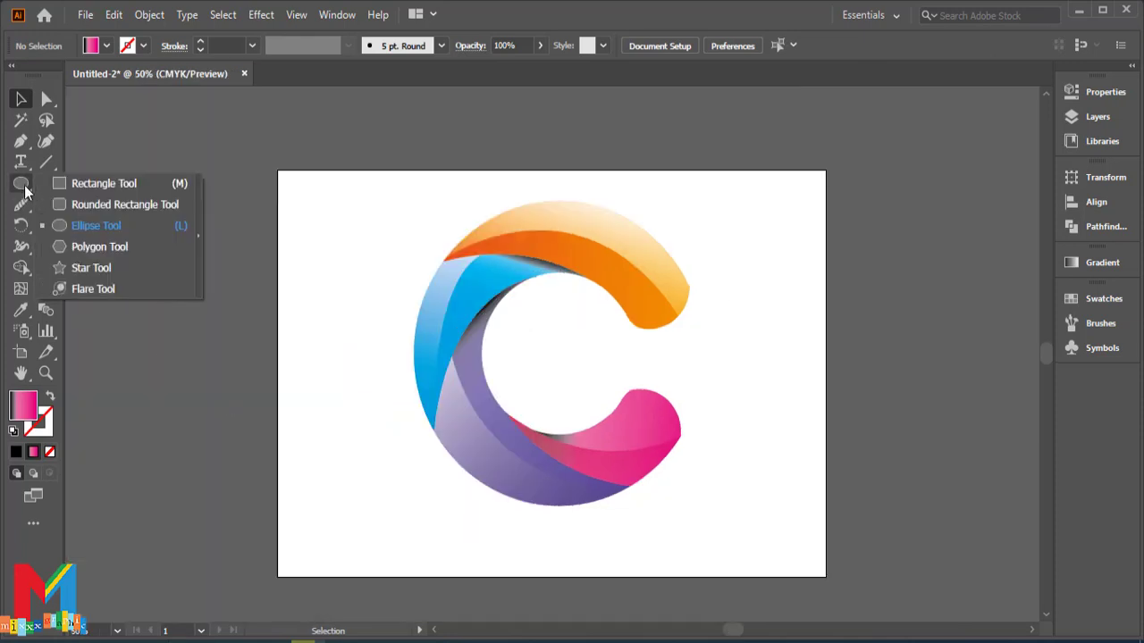
left_click(104, 184)
left_click_drag(824, 169, 278, 580)
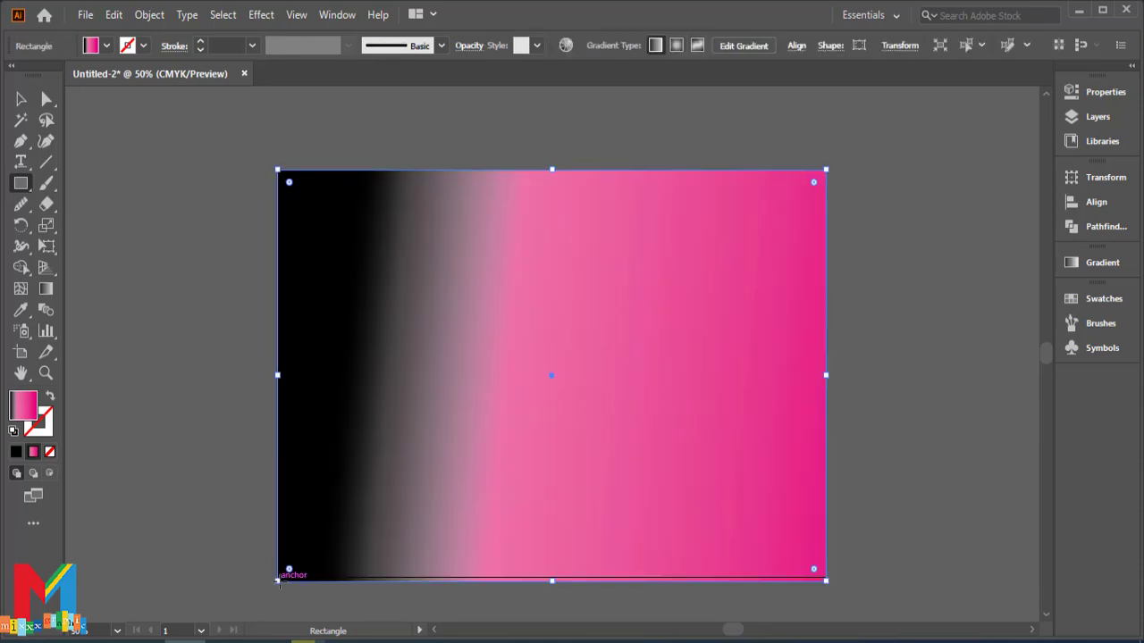
left_click(106, 45)
left_click(46, 75)
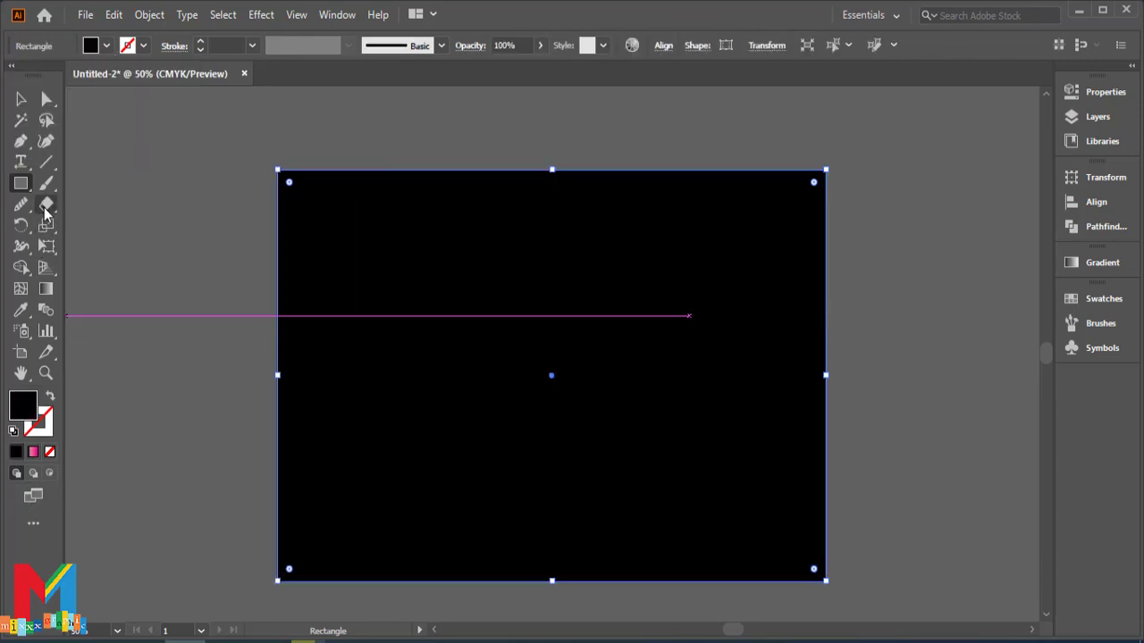
Send the black rectangle to the back, behind the letter C
left_click(20, 99)
right_click(499, 308)
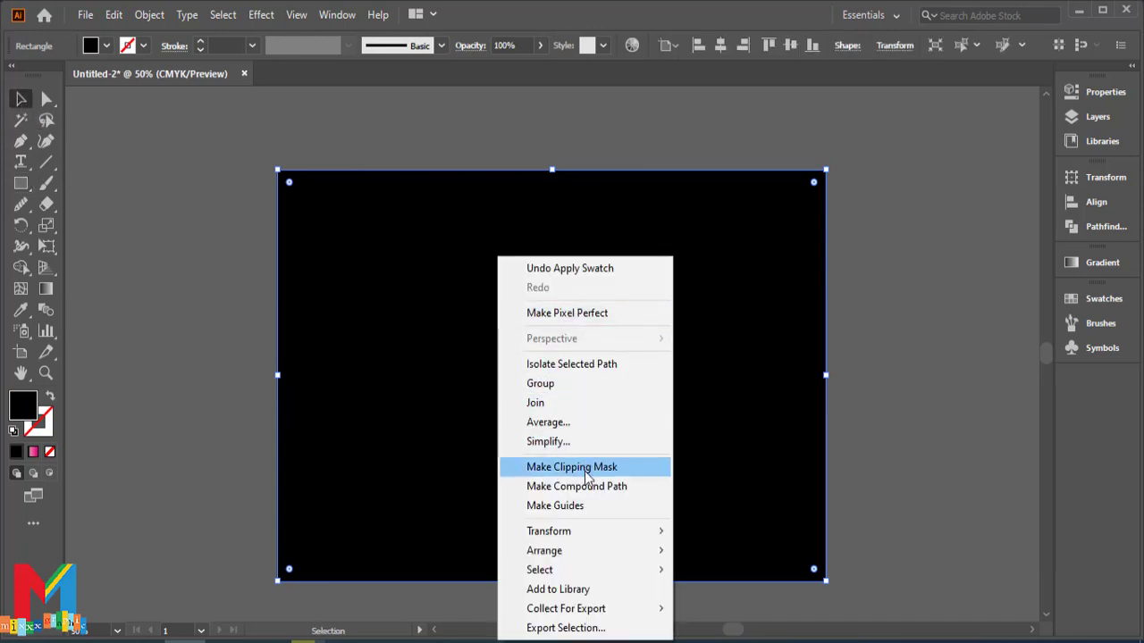
mouse_move(562, 551)
left_click(721, 609)
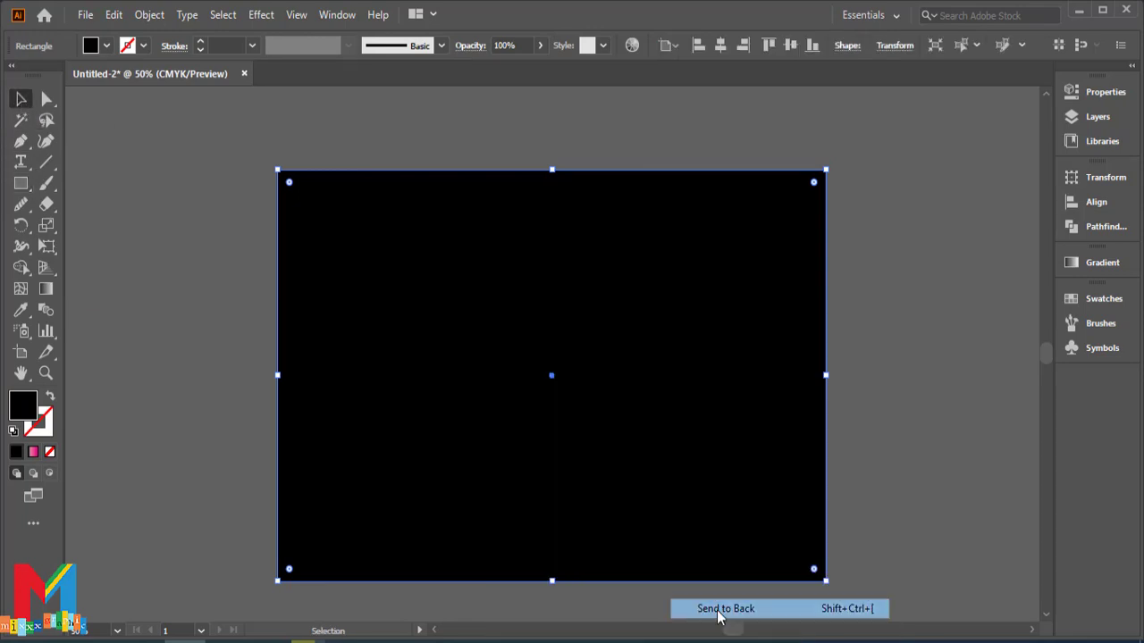
left_click(886, 420)
Lock the black background rectangle in Layer 1
left_click(817, 412)
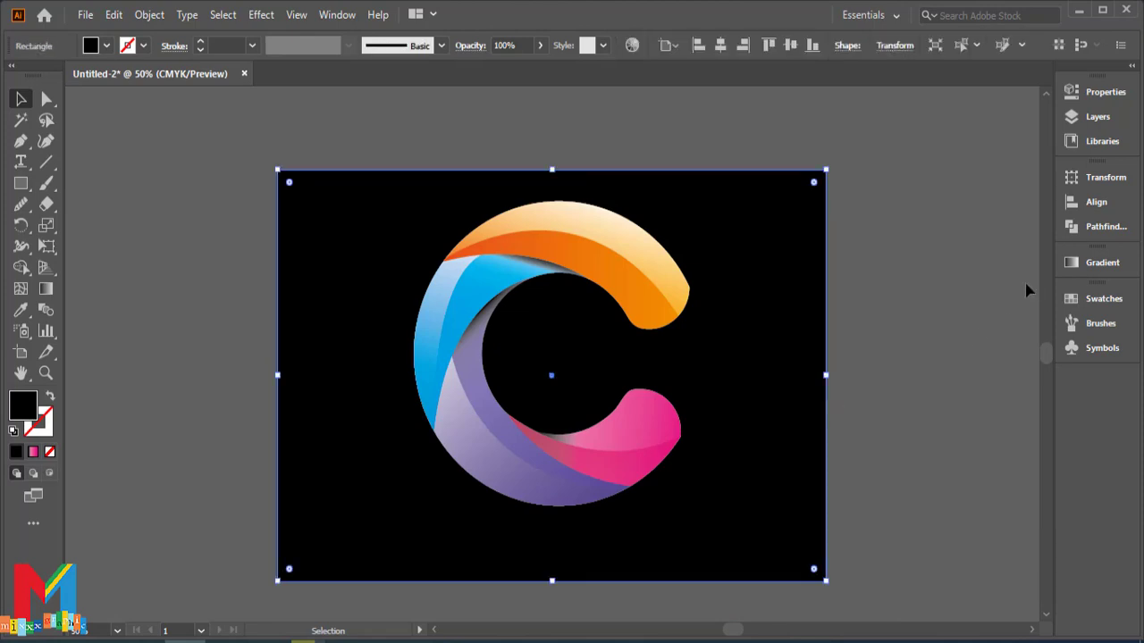
left_click(1093, 116)
left_click(904, 112)
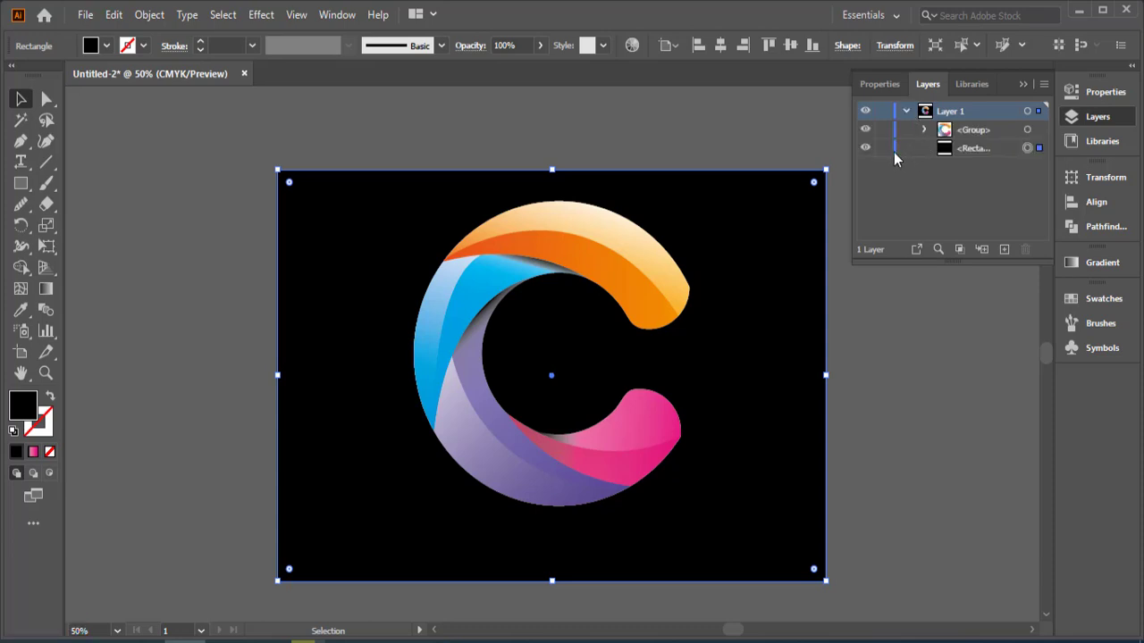
left_click(883, 147)
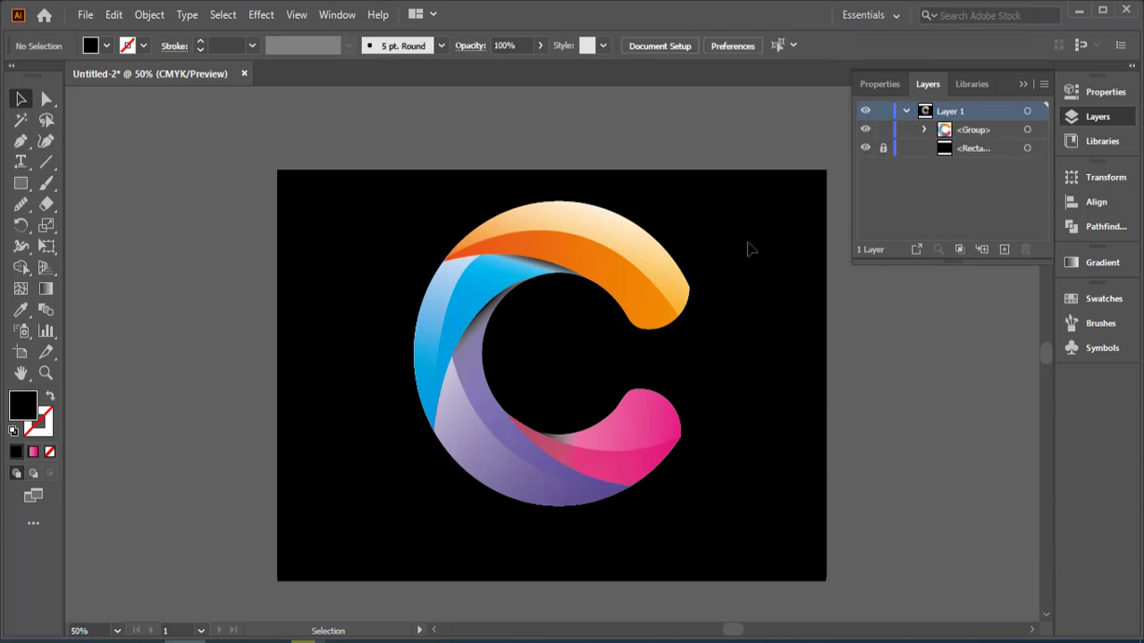
Scale the whole letter C group down slightly, keeping it centred on the black background, and deselect it
left_click_drag(741, 224, 490, 477)
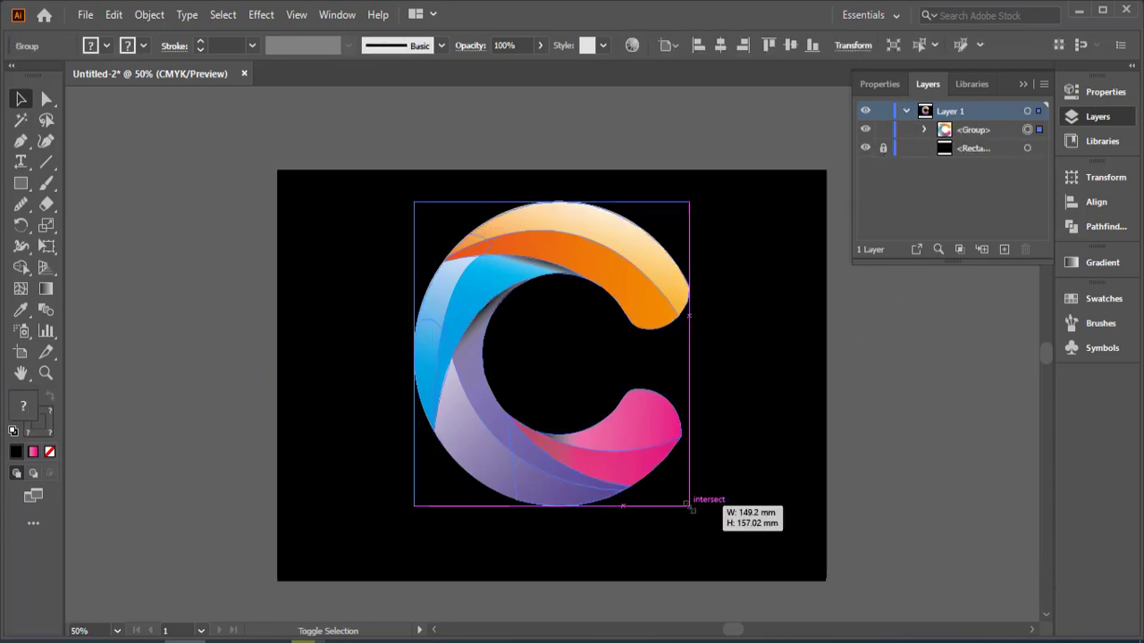
left_click_drag(686, 505, 682, 498)
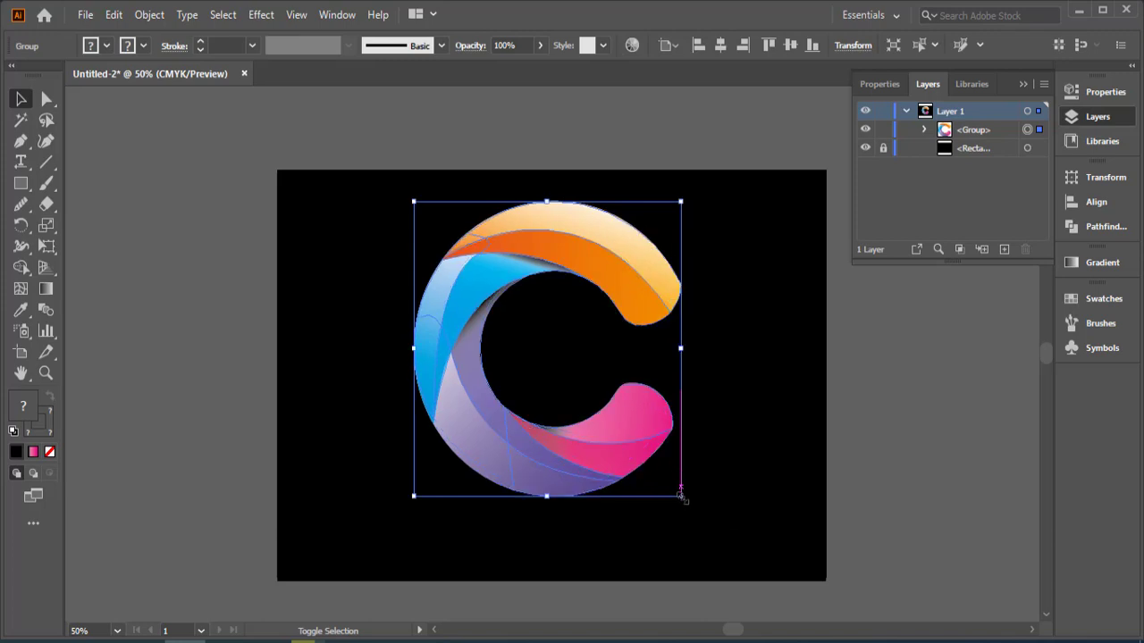
left_click(154, 379)
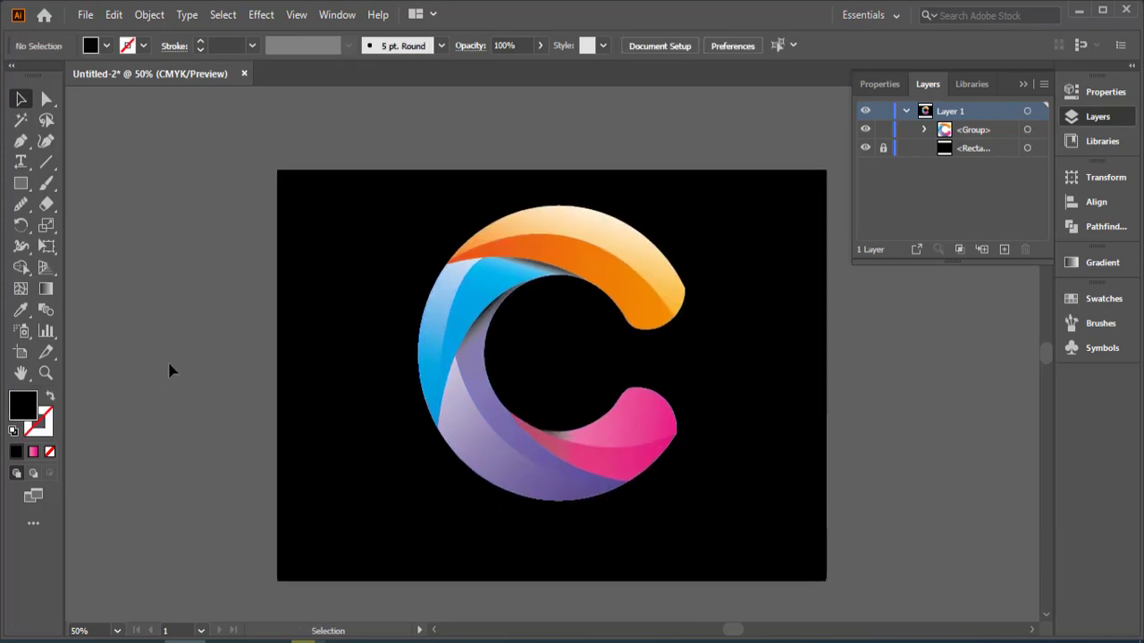
Draw a thin, wide horizontal ellipse just below the letter C and fill it with white
left_click(22, 184)
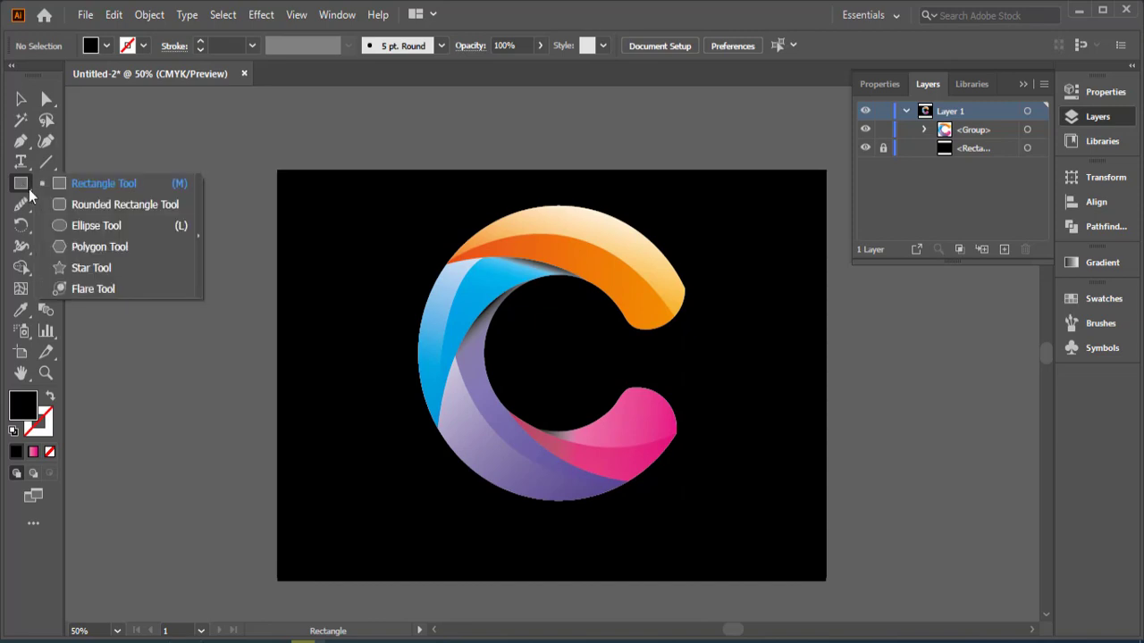
left_click(76, 225)
left_click_drag(649, 529, 456, 539)
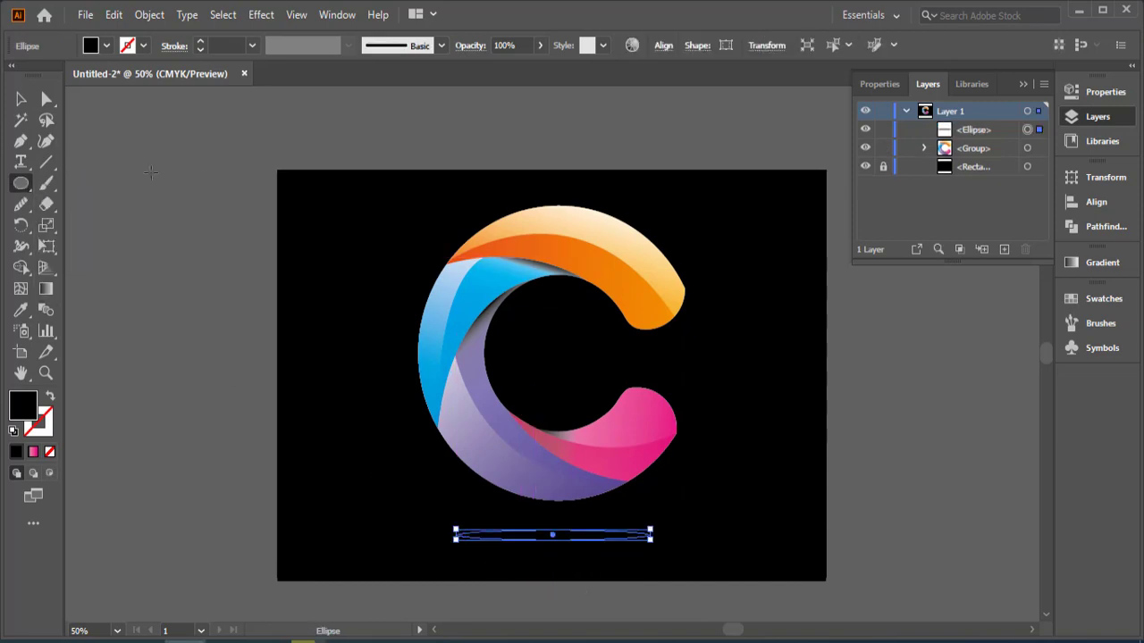
left_click(106, 45)
left_click(35, 75)
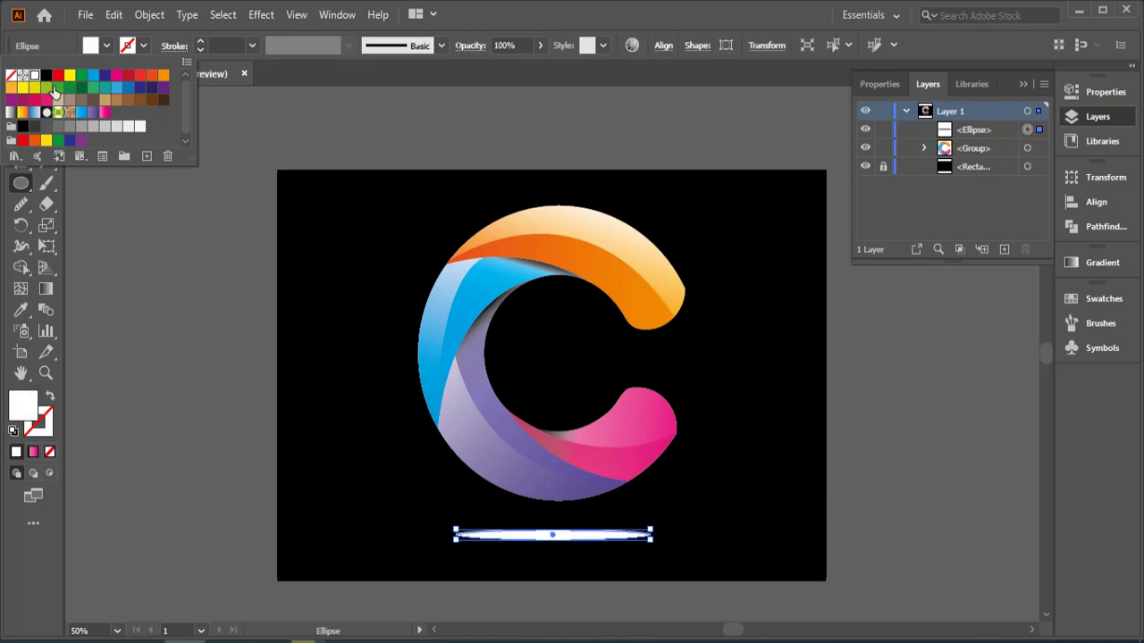
Apply a Gaussian Blur with a radius of about 41.2 pixels to the white ellipse
left_click(261, 15)
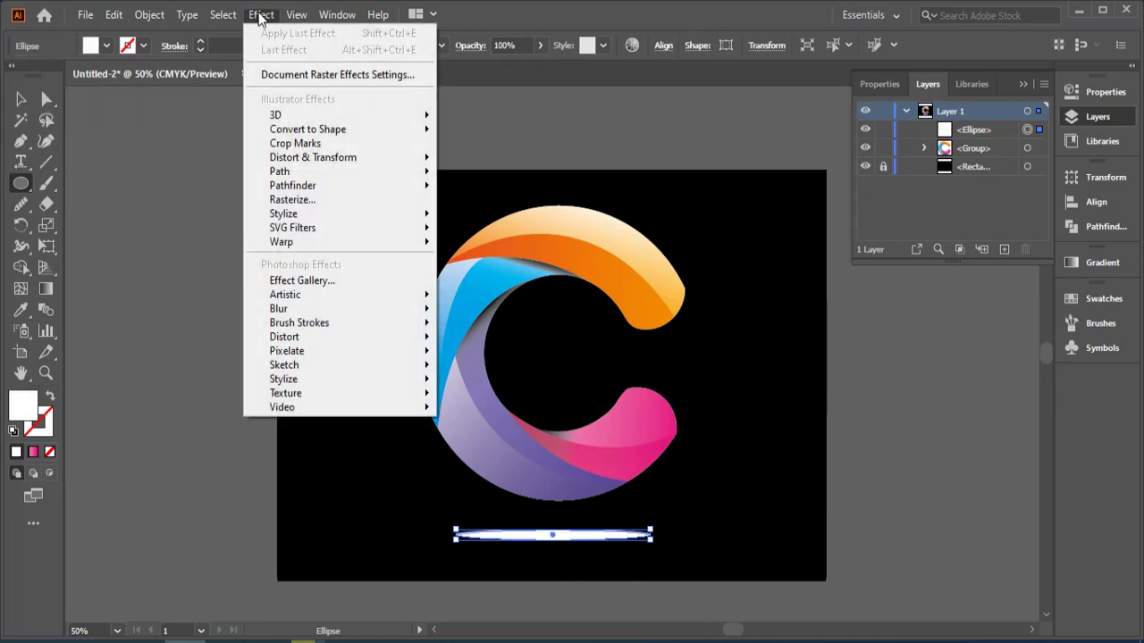
mouse_move(349, 309)
left_click(464, 308)
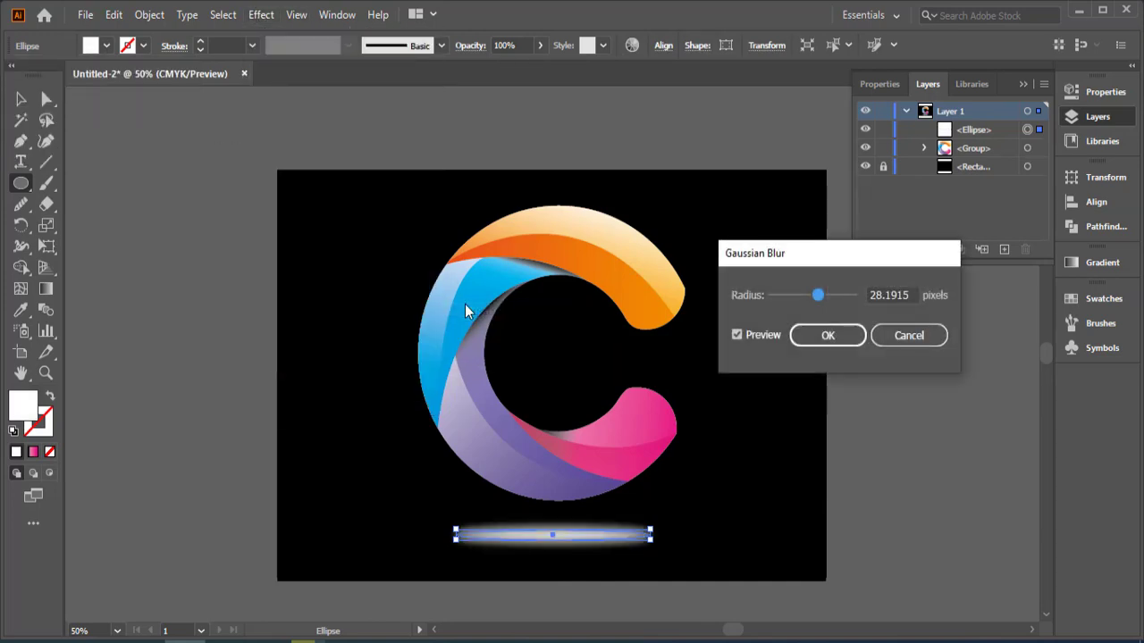
left_click_drag(815, 298, 824, 298)
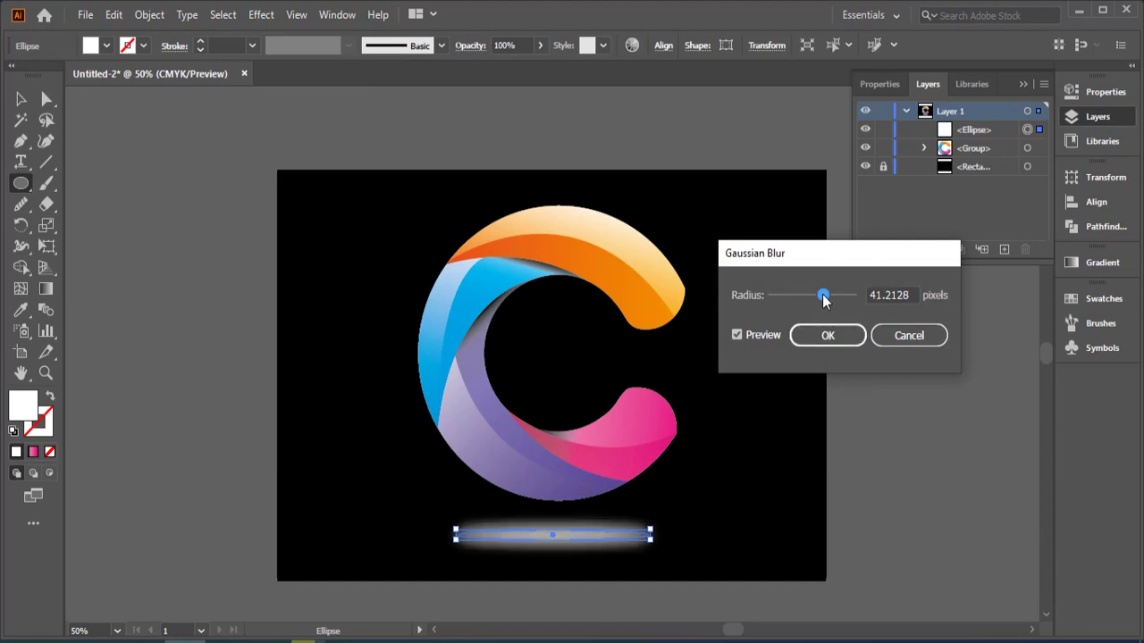
left_click(826, 335)
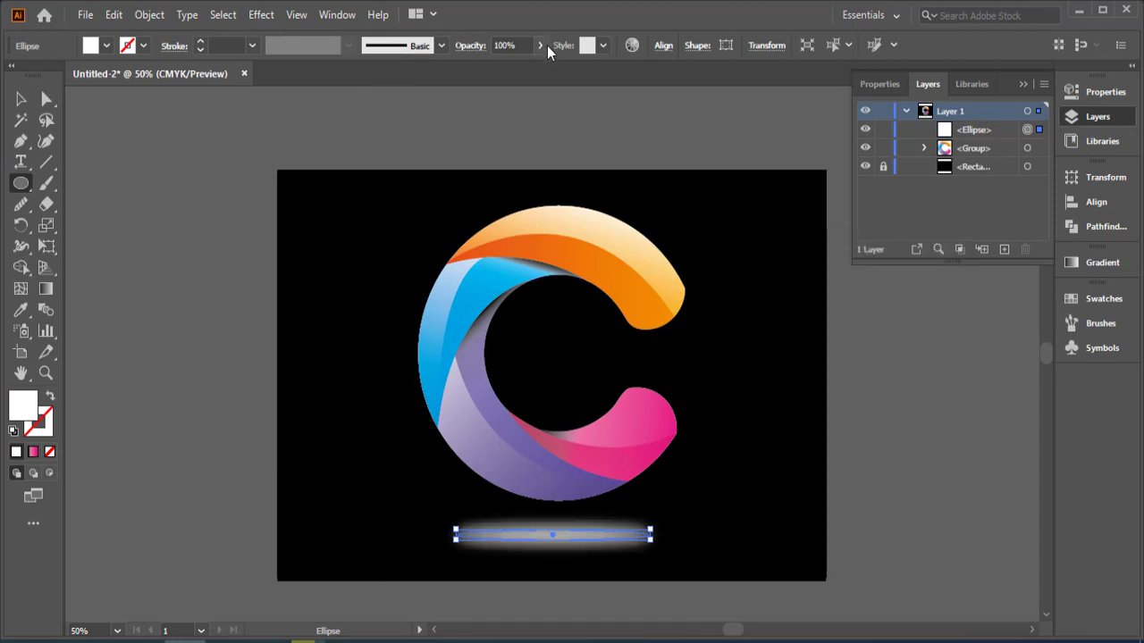
Lower the blurred ellipse's opacity to 22% and move it slightly up towards the letter C, then deselect it
left_click_drag(541, 45, 488, 72)
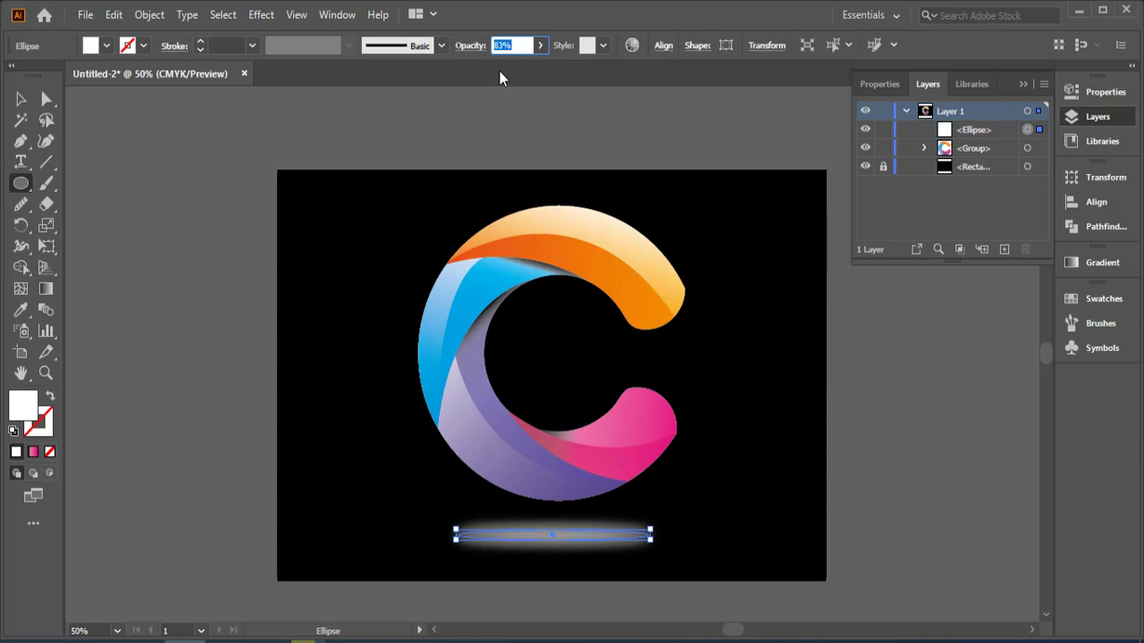
left_click_drag(542, 45, 473, 84)
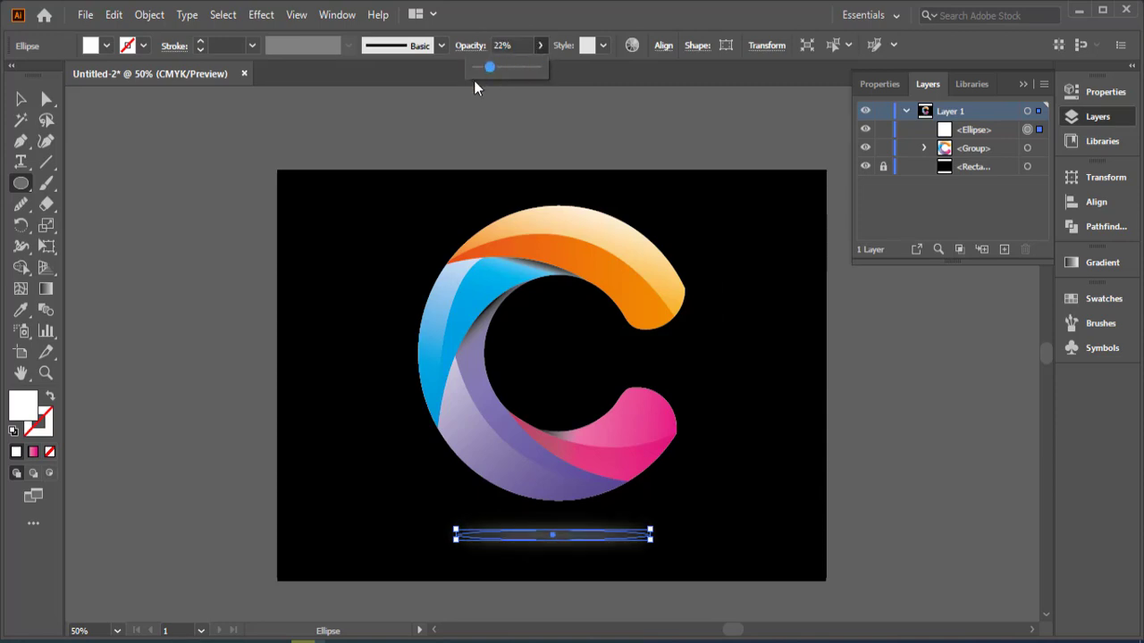
left_click(14, 101)
left_click(176, 298)
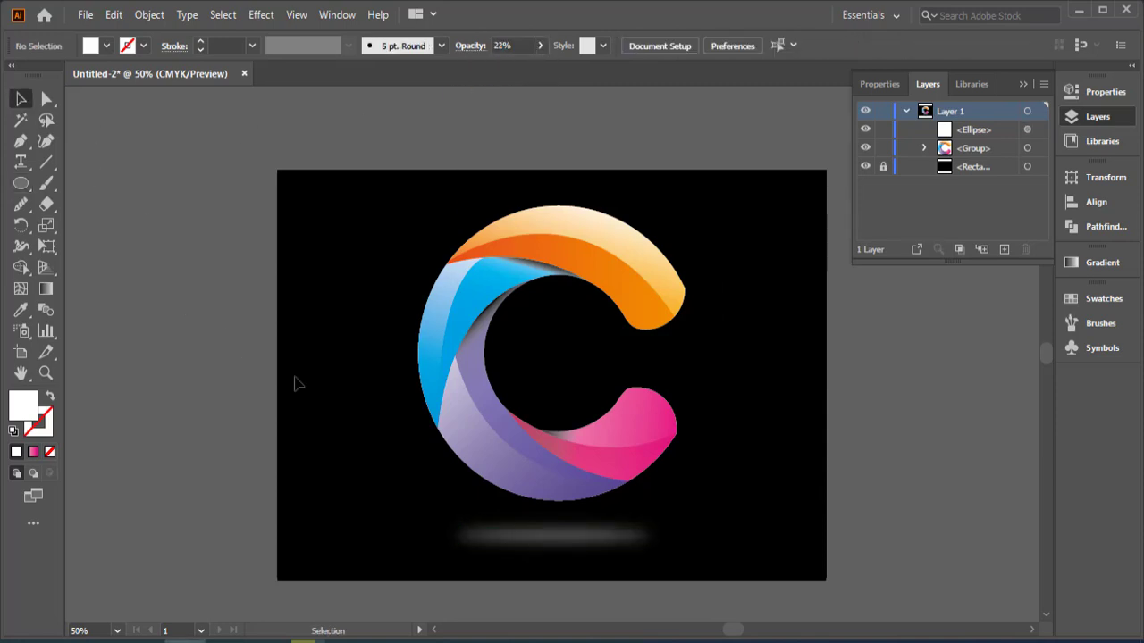
left_click_drag(535, 540, 537, 529)
left_click(143, 423)
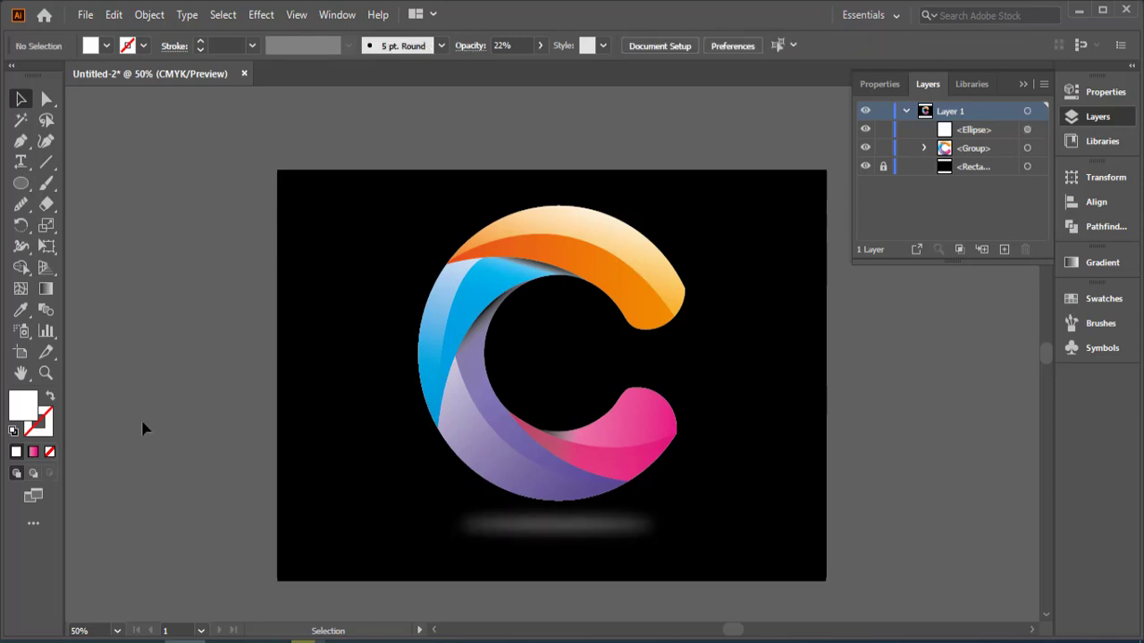